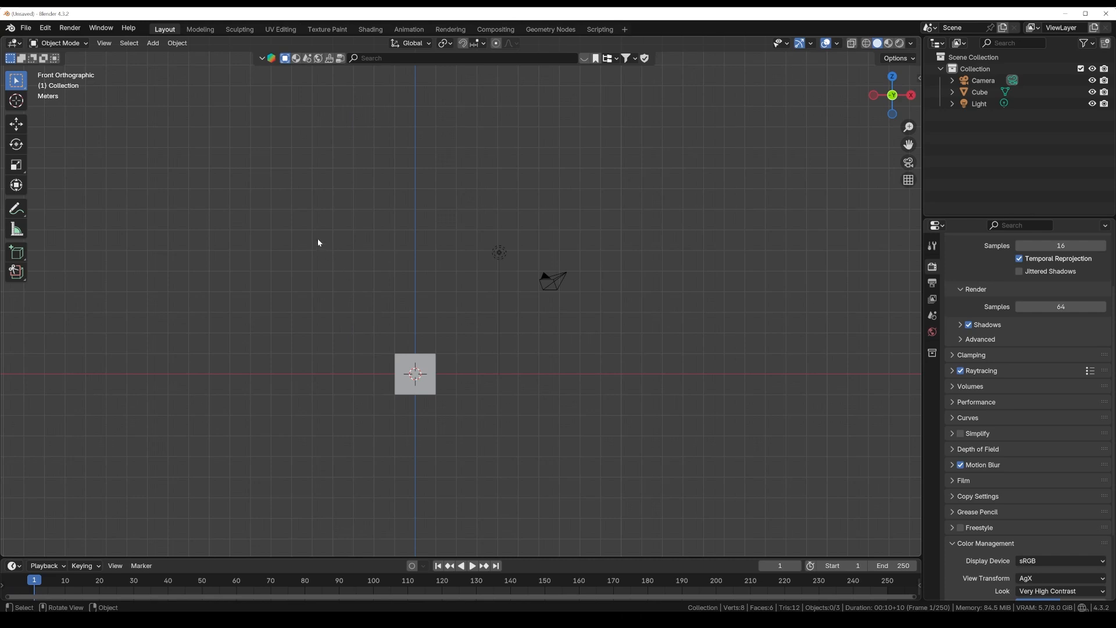
# Delete the default camera, cube and light from the scene
pyautogui.moveTo(324, 211); pyautogui.dragTo(639, 452)
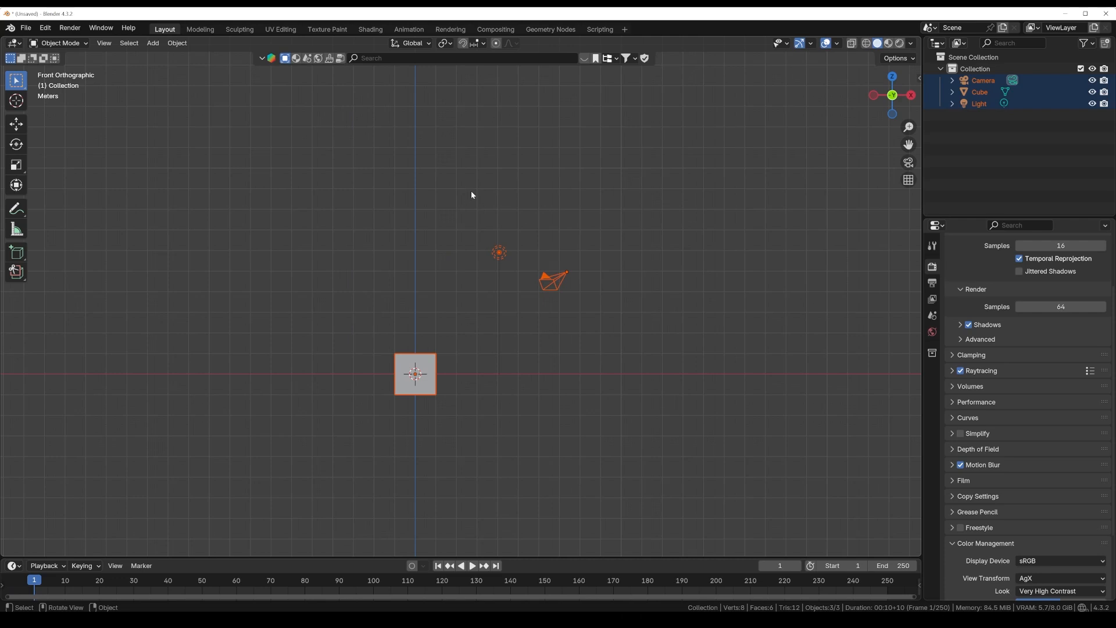
pyautogui.click(336, 199)
pyautogui.moveTo(305, 191); pyautogui.dragTo(638, 446)
pyautogui.click(406, 313)
pyautogui.press('a')
pyautogui.press('Delete')
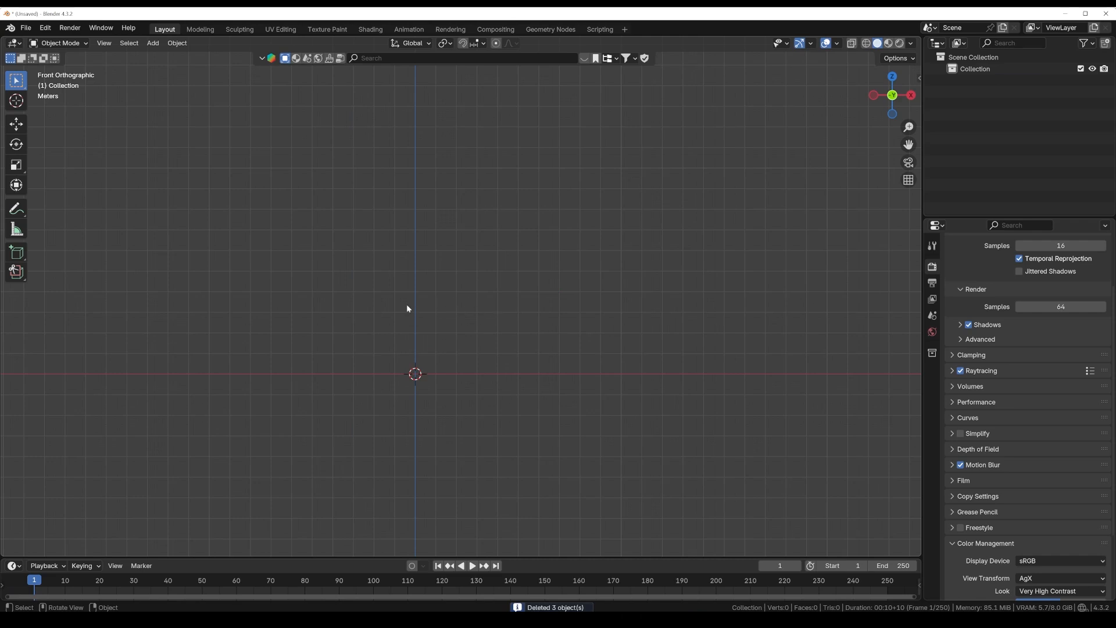
# Add YouTube_full-color_icon_(2017).svg.png from the "youtube icon rive" folder on the G: drive as a reference image in front view
pyautogui.keyDown('shift'); pyautogui.moveTo(418, 304); pyautogui.dragTo(430, 284, button='middle'); pyautogui.keyUp('shift')
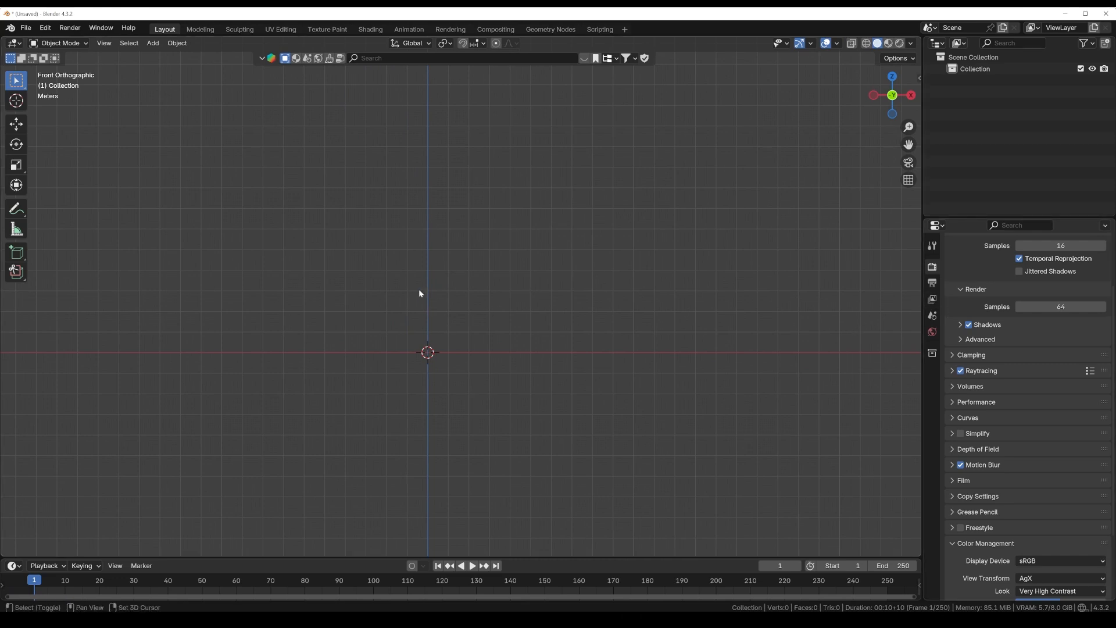
pyautogui.hotkey('shift', 'a')
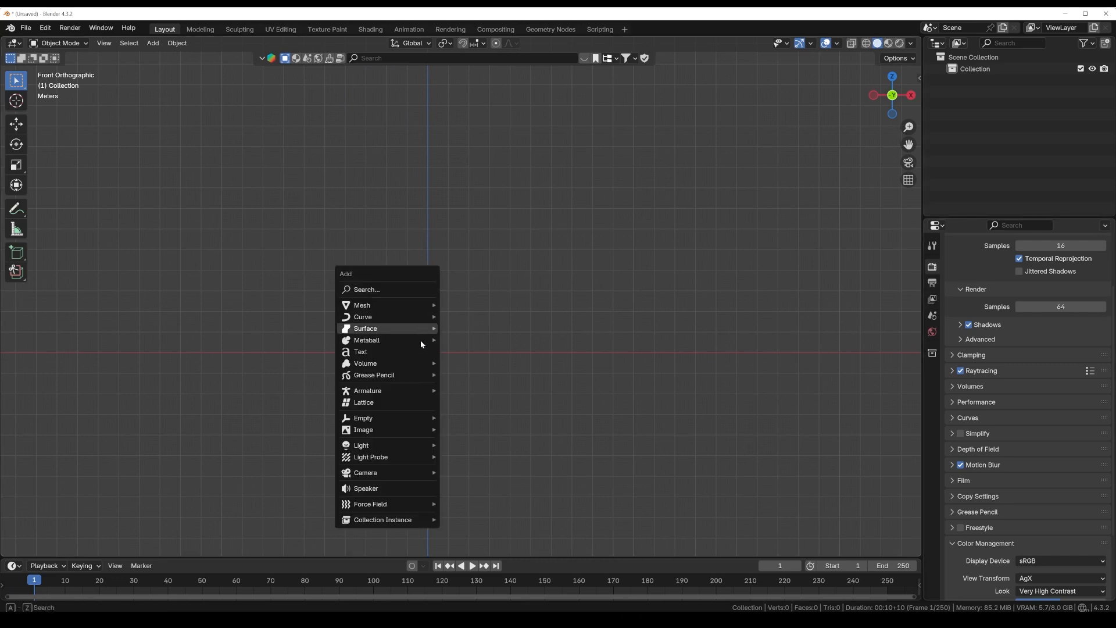
pyautogui.moveTo(419, 430)
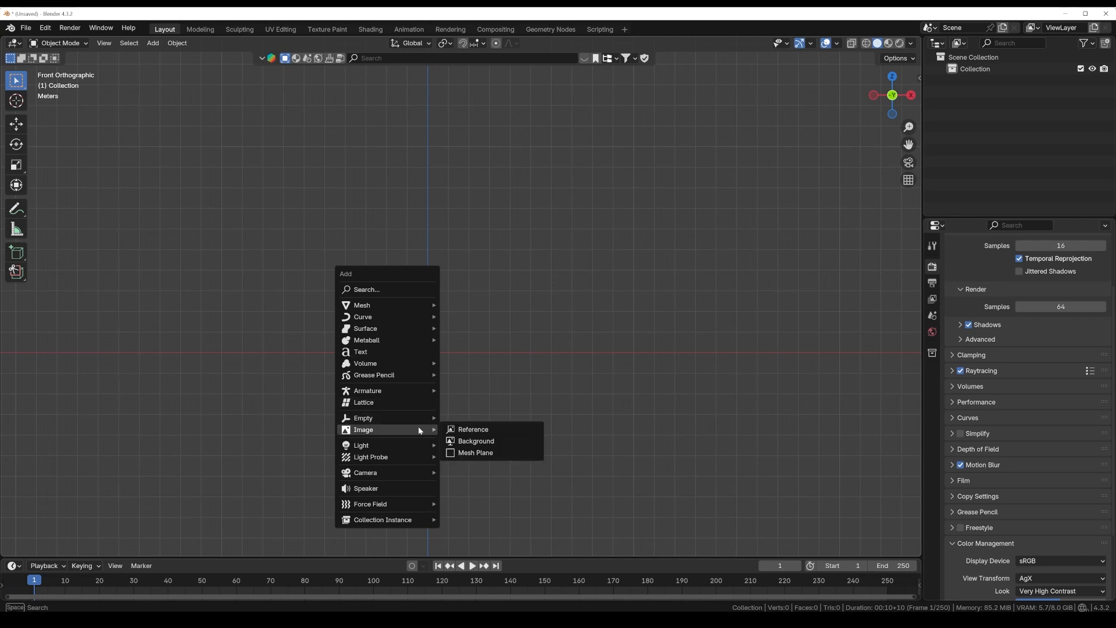
pyautogui.click(476, 431)
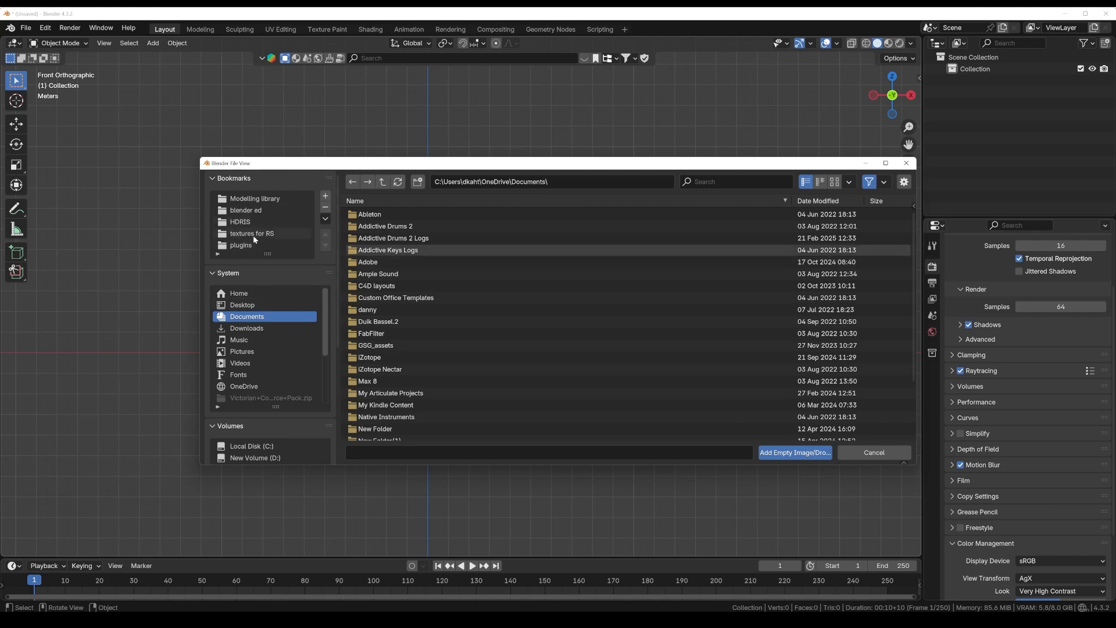
pyautogui.scroll(-4, 274, 372)
pyautogui.click(274, 386)
pyautogui.doubleClick(375, 215)
pyautogui.scroll(-8, 378, 284)
pyautogui.doubleClick(379, 315)
pyautogui.doubleClick(378, 309)
pyautogui.scroll(-10, 379, 314)
pyautogui.doubleClick(383, 379)
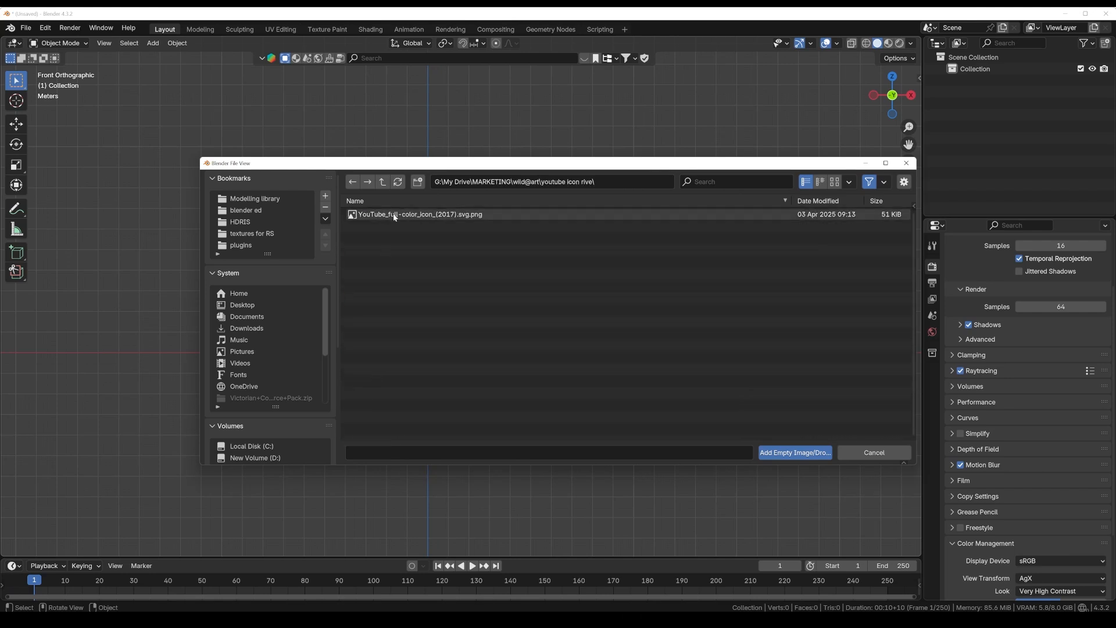
pyautogui.click(394, 215)
pyautogui.click(792, 453)
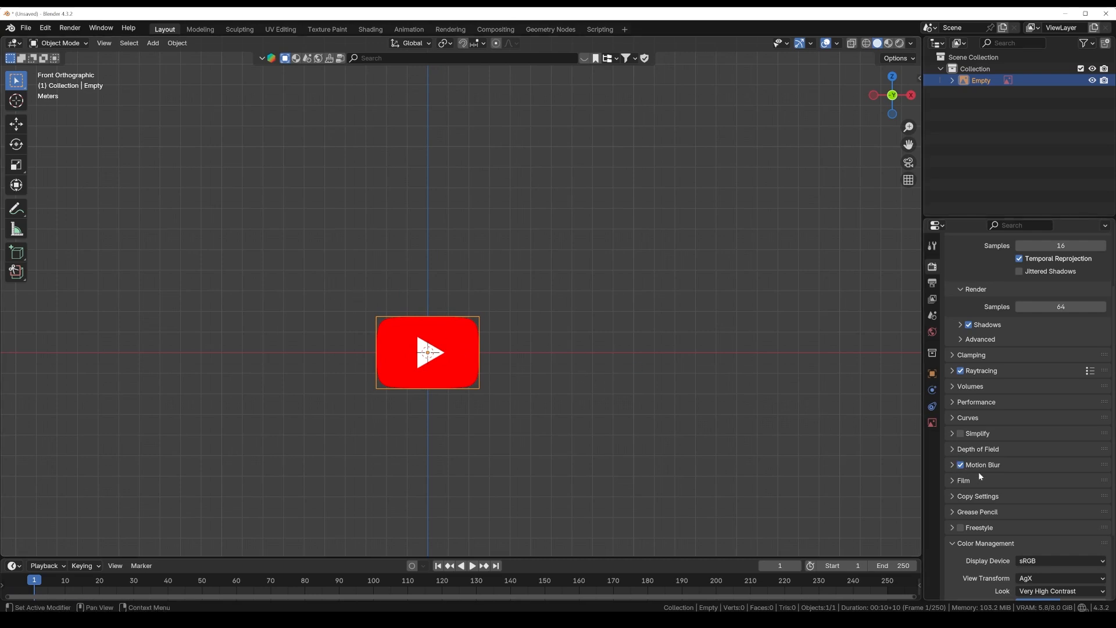
# Enable opacity for the reference image, lower it to about 0.119 and deselect the image
pyautogui.click(931, 422)
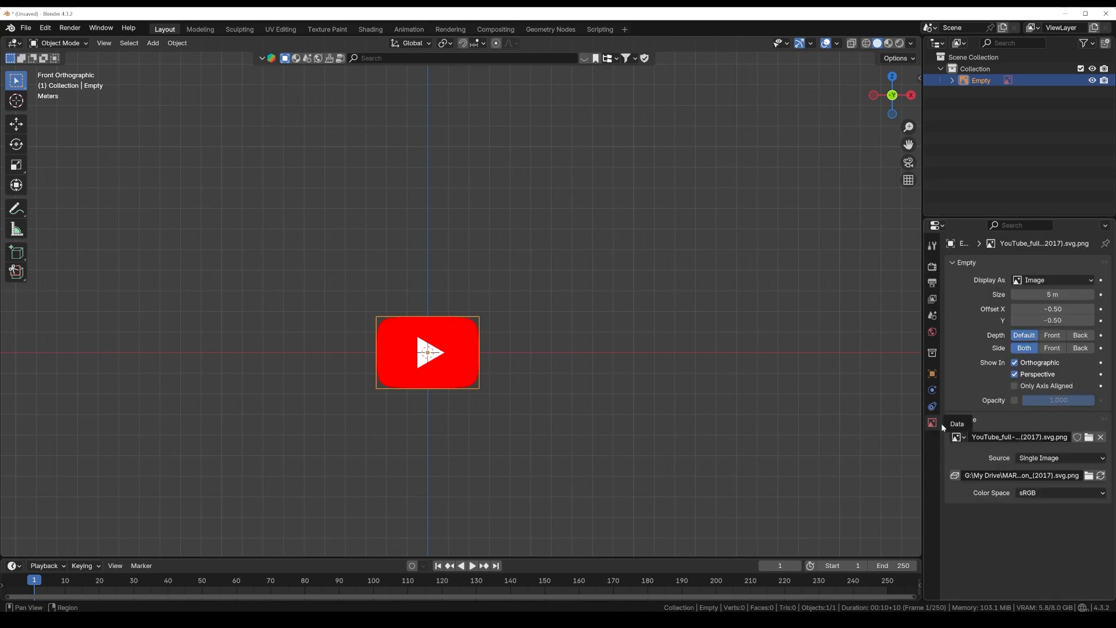
pyautogui.click(1014, 400)
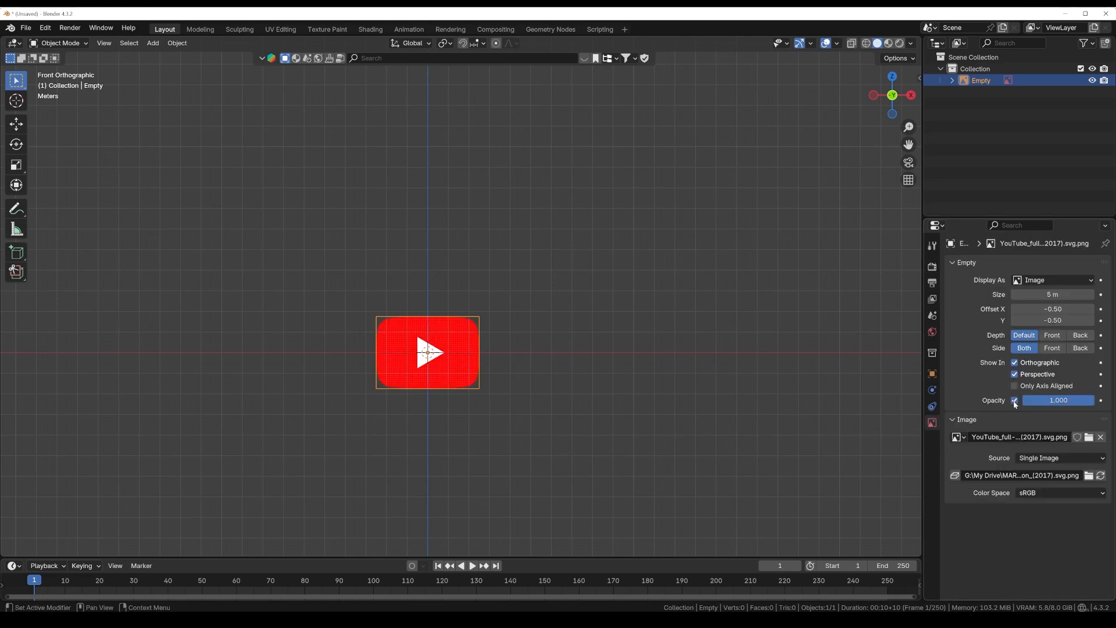
pyautogui.moveTo(1085, 405); pyautogui.dragTo(1032, 405)
pyautogui.click(560, 417)
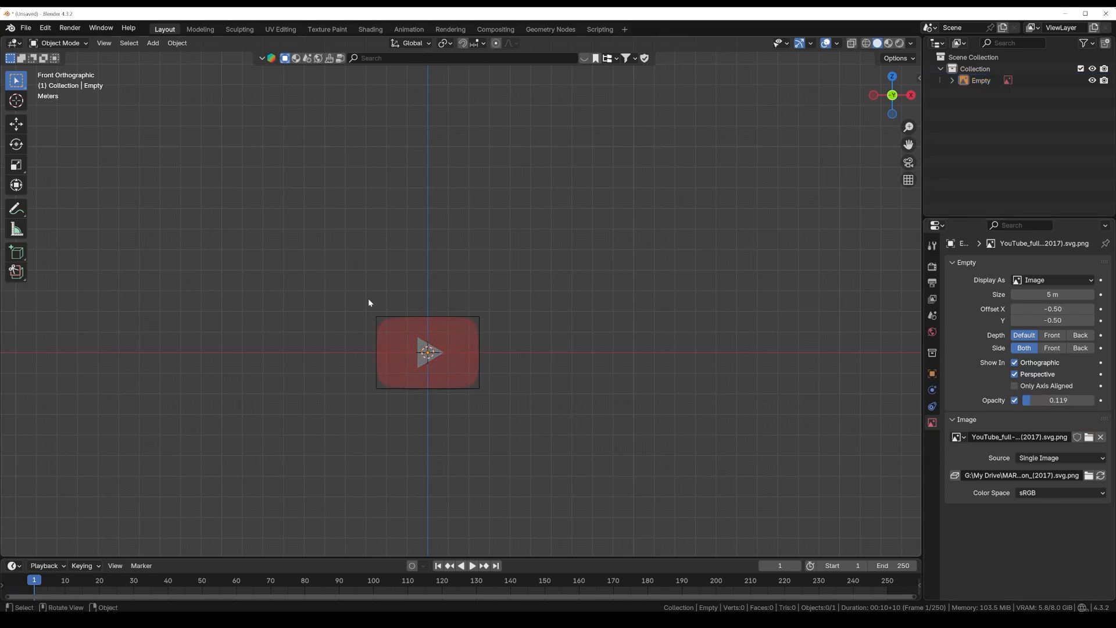
# Add a mesh plane at the centre of the reference image
pyautogui.click(424, 317)
pyautogui.click(511, 321)
pyautogui.hotkey('shift', 'a')
pyautogui.moveTo(494, 203)
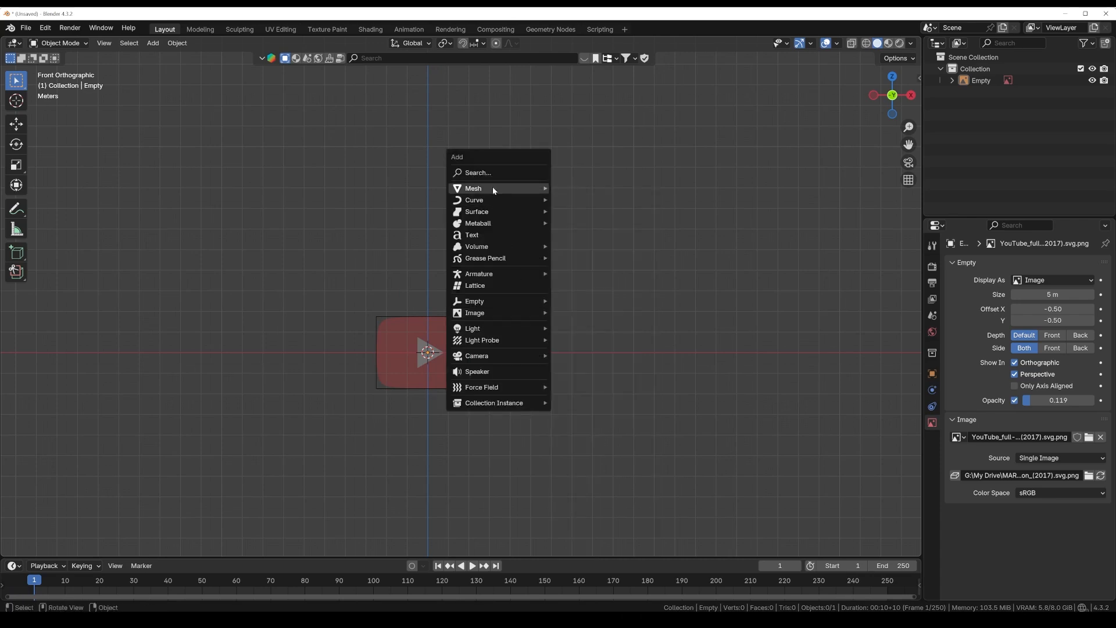
pyautogui.click(567, 189)
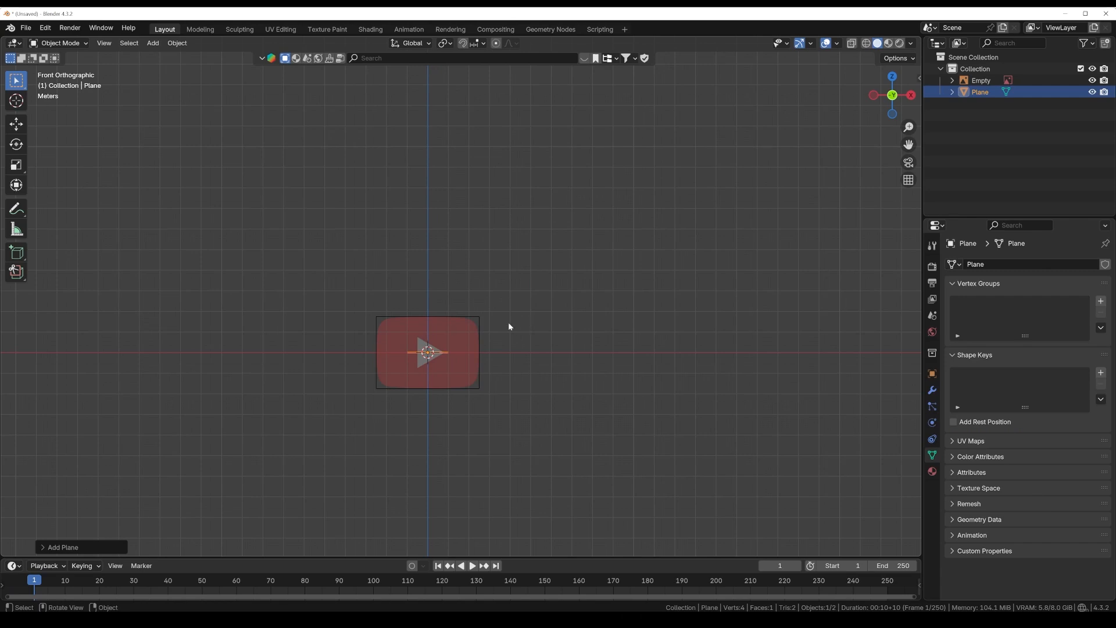
# Rotate the plane 90° about the global X axis and return to the front orthographic view
pyautogui.moveTo(508, 322); pyautogui.dragTo(452, 334, button='middle')
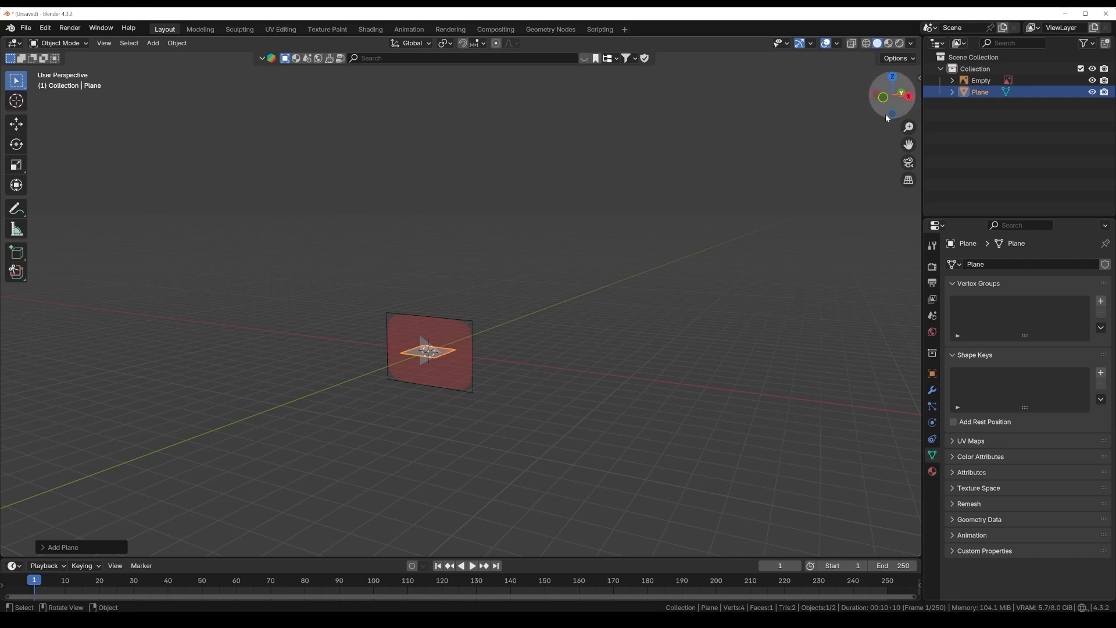
pyautogui.moveTo(476, 351); pyautogui.dragTo(486, 349, button='middle')
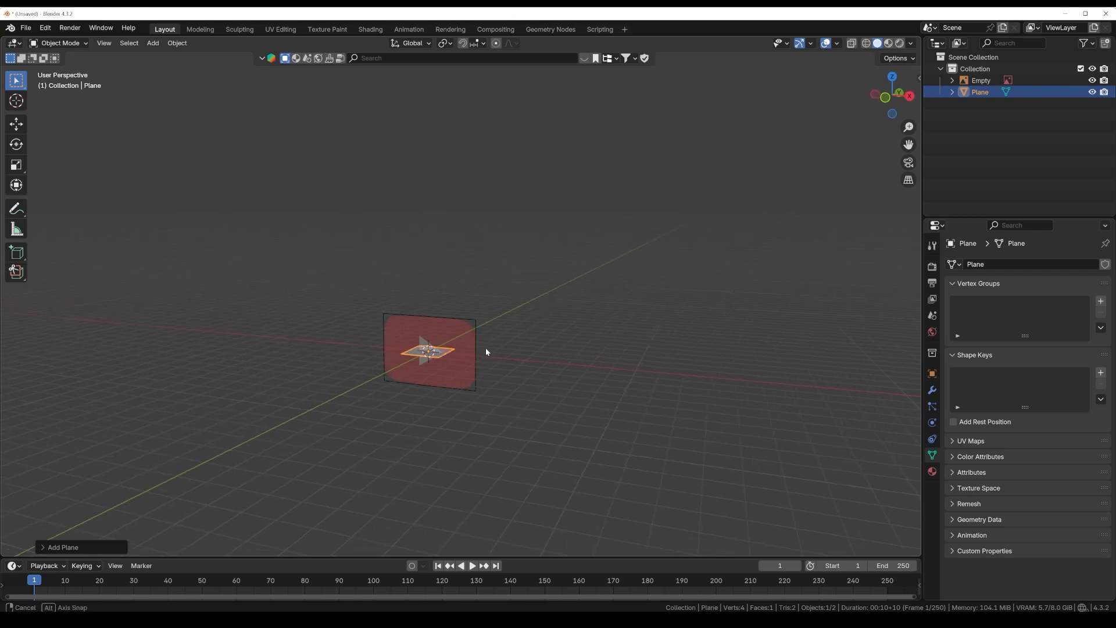
pyautogui.press('r')
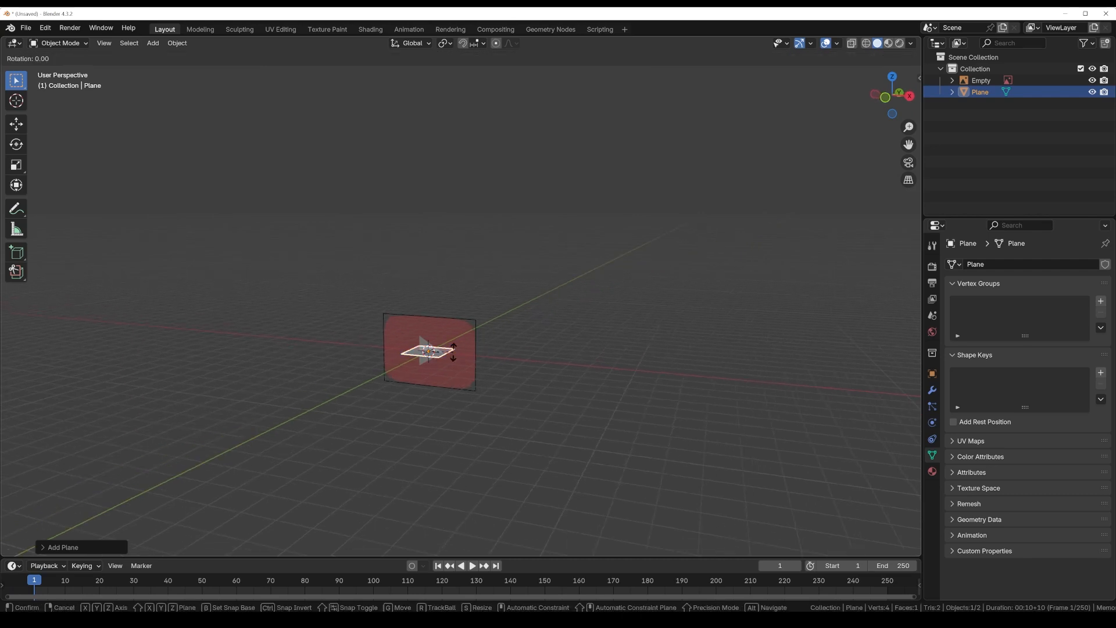
pyautogui.write('x90')
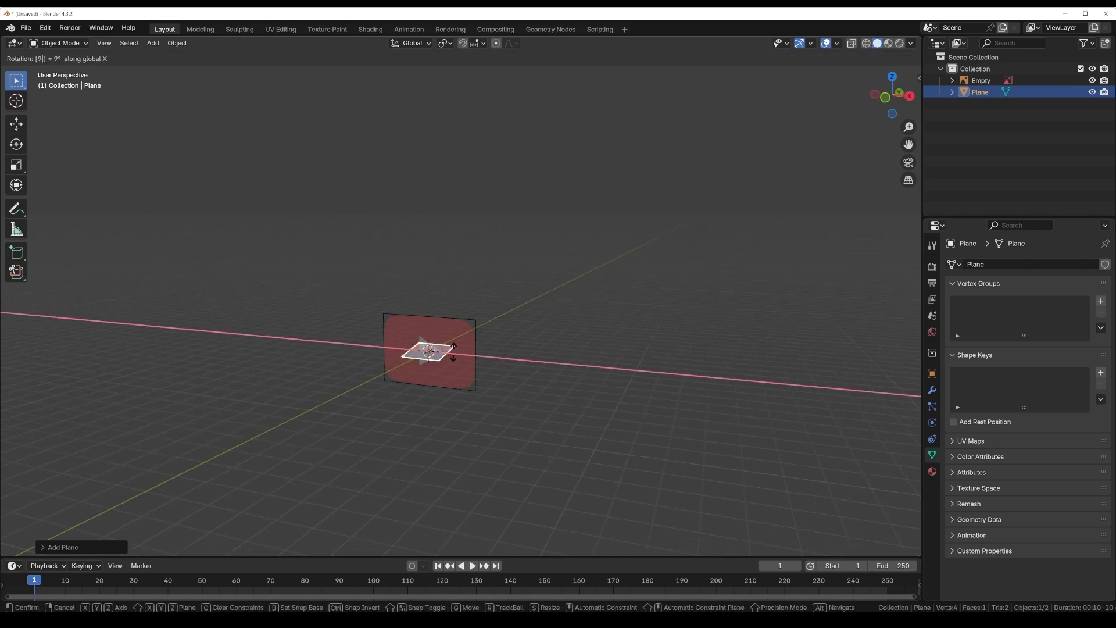
pyautogui.press('Return')
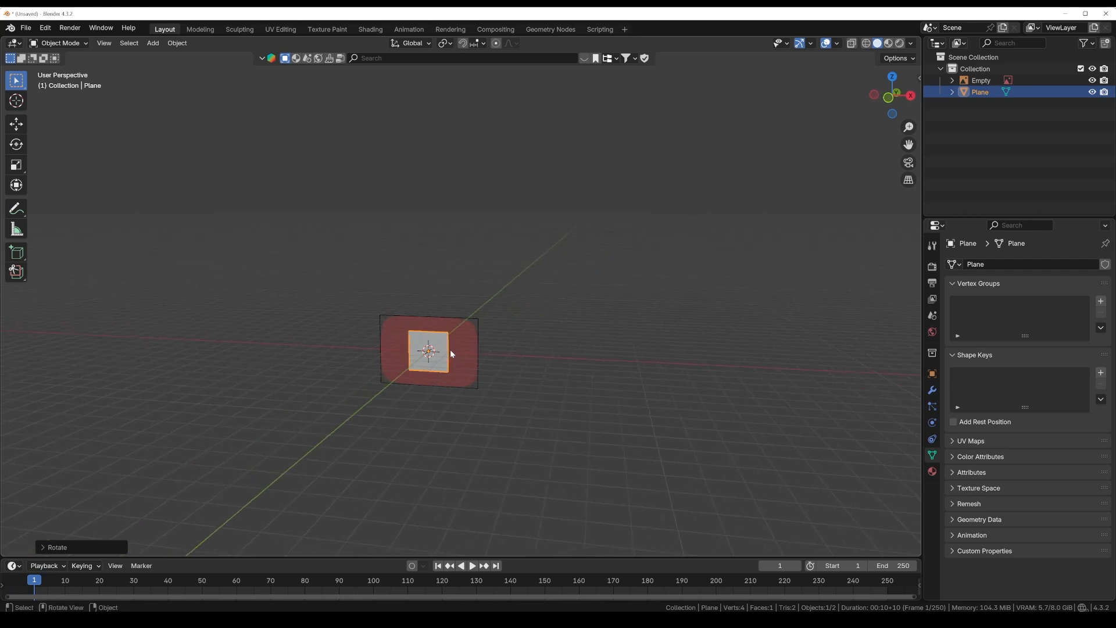
pyautogui.press('KP_1')
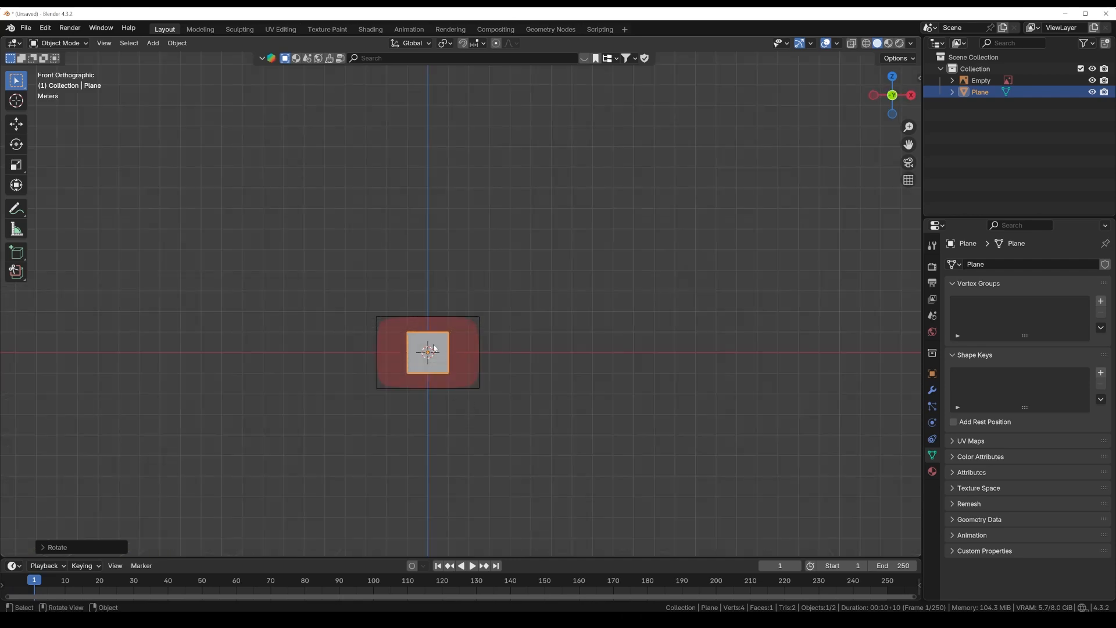
# Cut the plane in half with one centred vertical loop cut in Edit Mode
pyautogui.scroll(3, 450, 349)
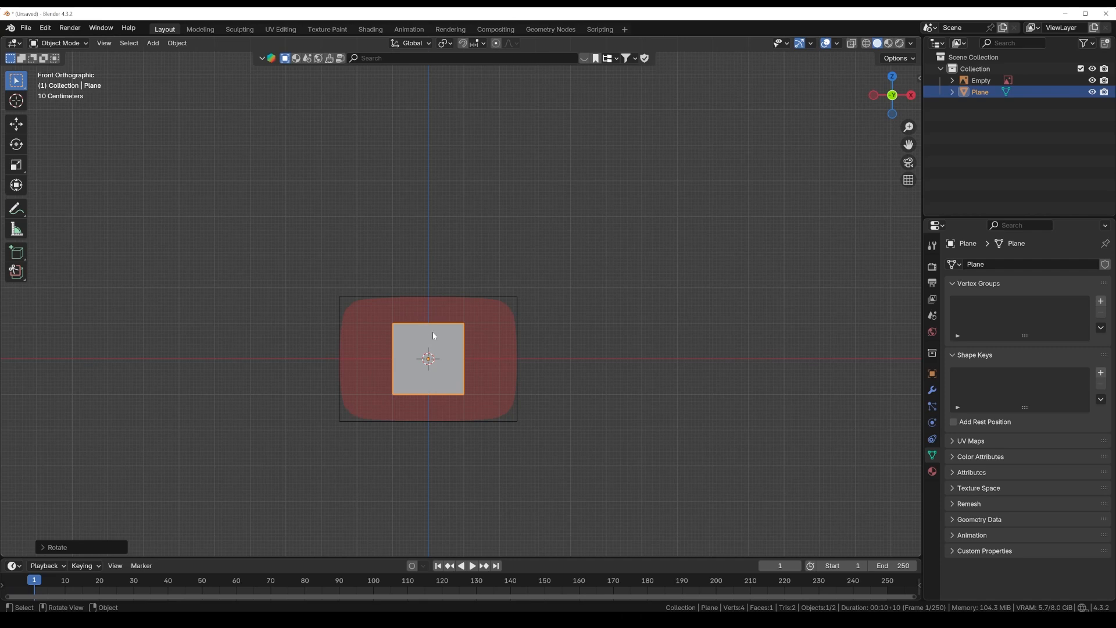
pyautogui.press('Tab')
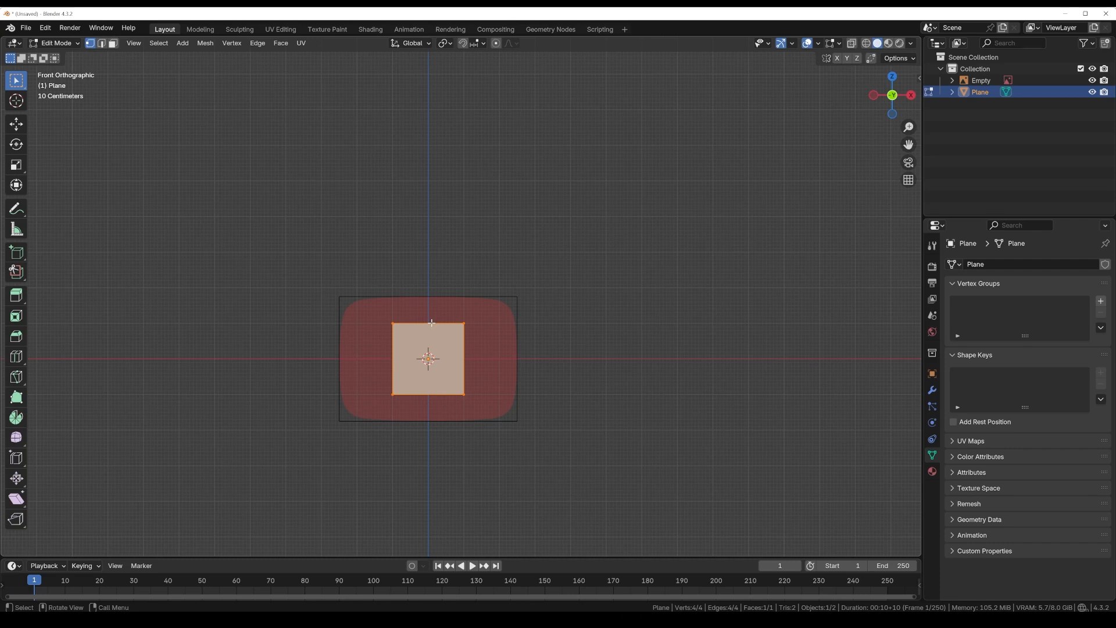
pyautogui.hotkey('ctrl', 'r')
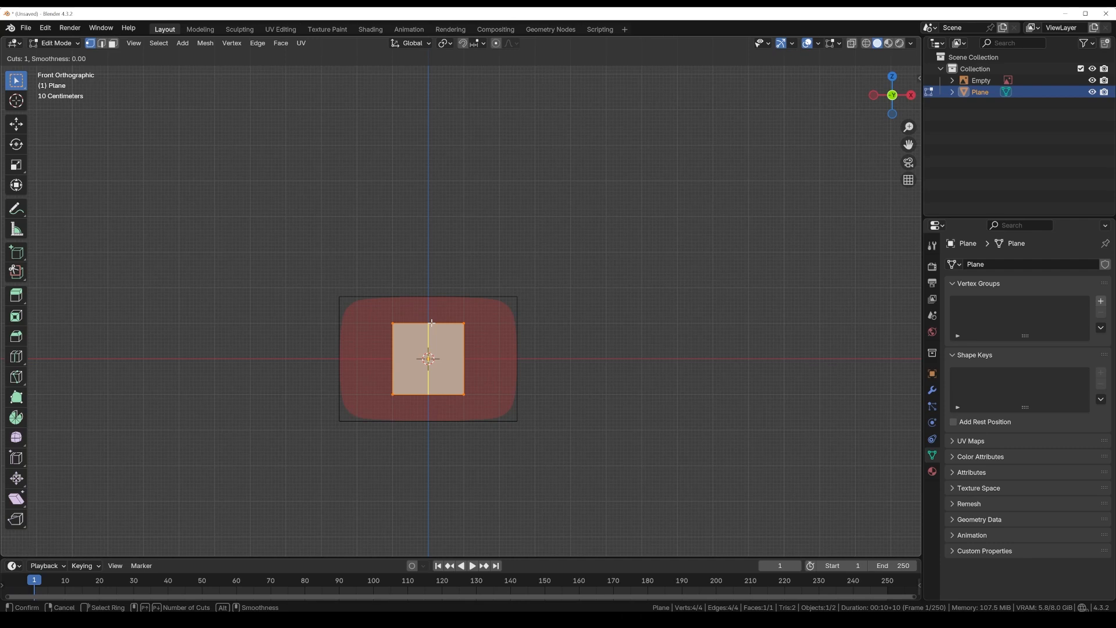
pyautogui.click(431, 322)
pyautogui.rightClick(410, 361)
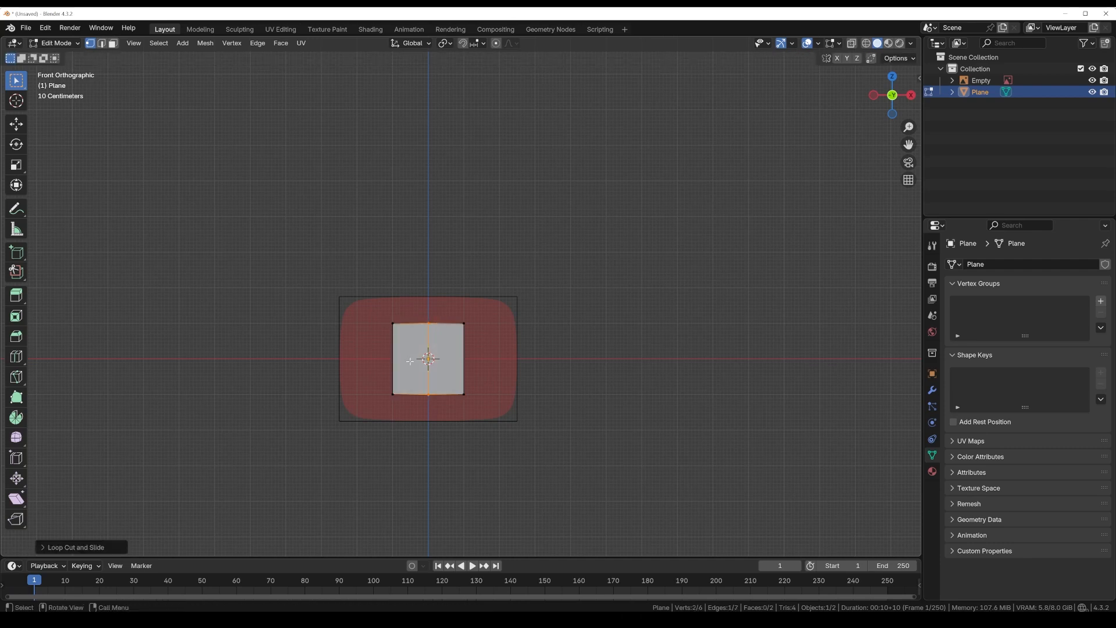
# Try vertex, edge and face selection in turn on the left half of the plane
pyautogui.scroll(2, 410, 361)
pyautogui.moveTo(375, 294); pyautogui.dragTo(401, 426)
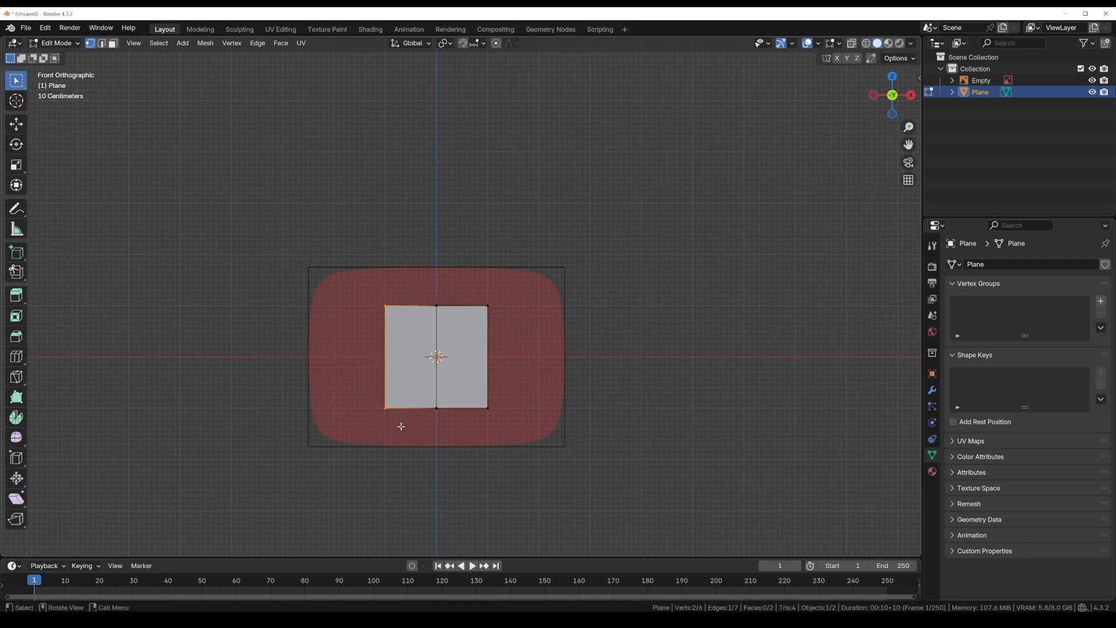
pyautogui.click(383, 306)
pyautogui.press('2')
pyautogui.click(402, 306)
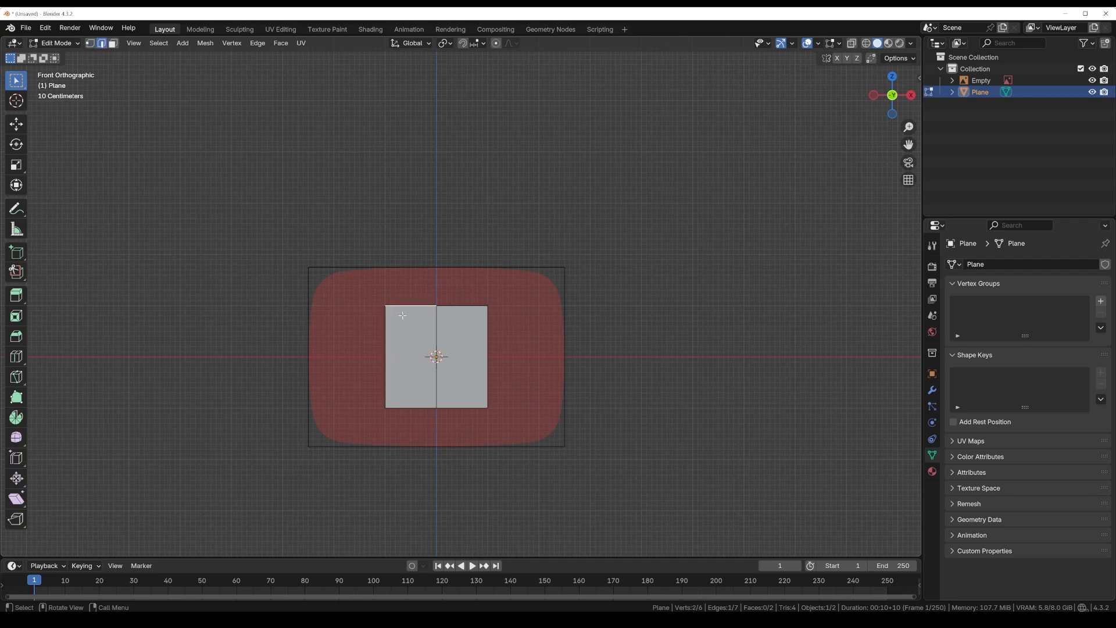
pyautogui.press('3')
pyautogui.click(402, 348)
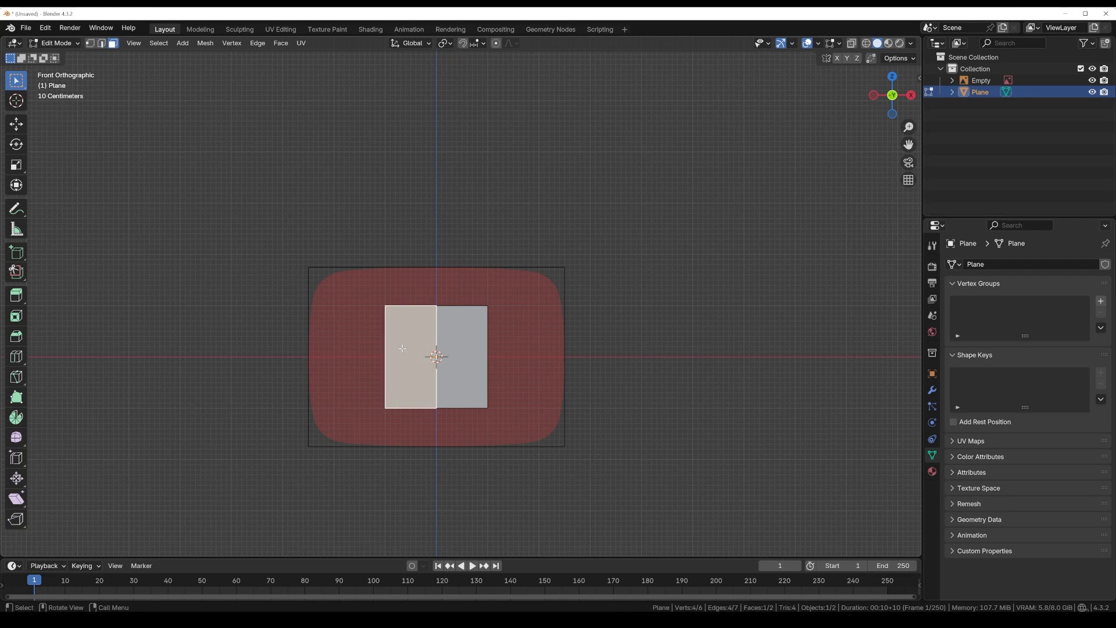
# Delete the two outer left vertices of the plane, keeping only its right half
pyautogui.press('1')
pyautogui.click(365, 294)
pyautogui.moveTo(366, 290); pyautogui.dragTo(403, 423)
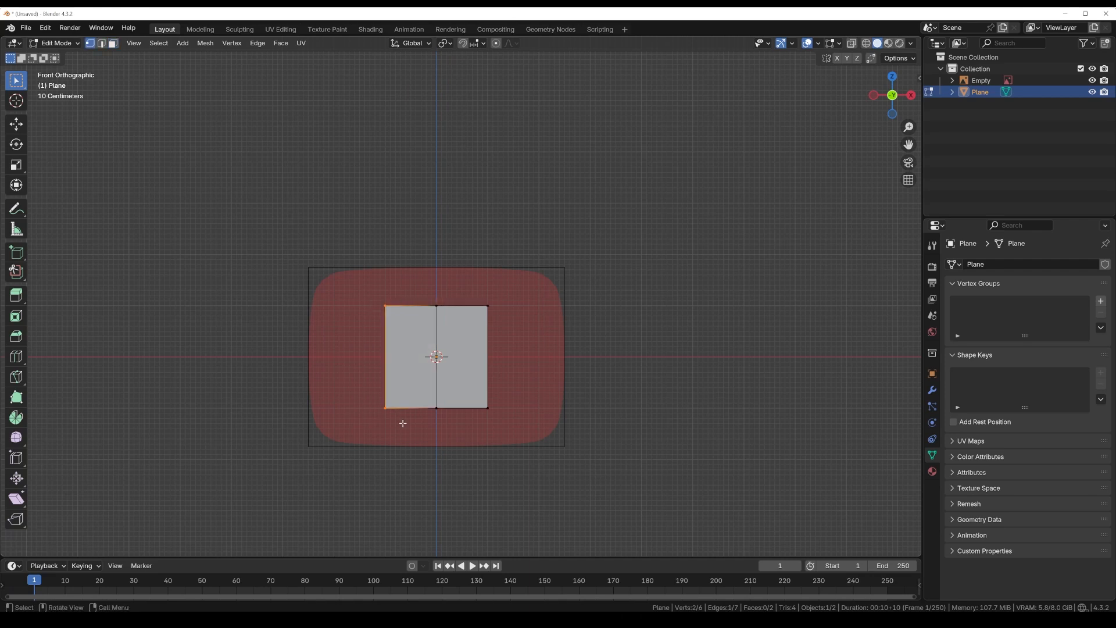
pyautogui.press('x')
pyautogui.moveTo(359, 296); pyautogui.dragTo(411, 428)
pyautogui.press('x')
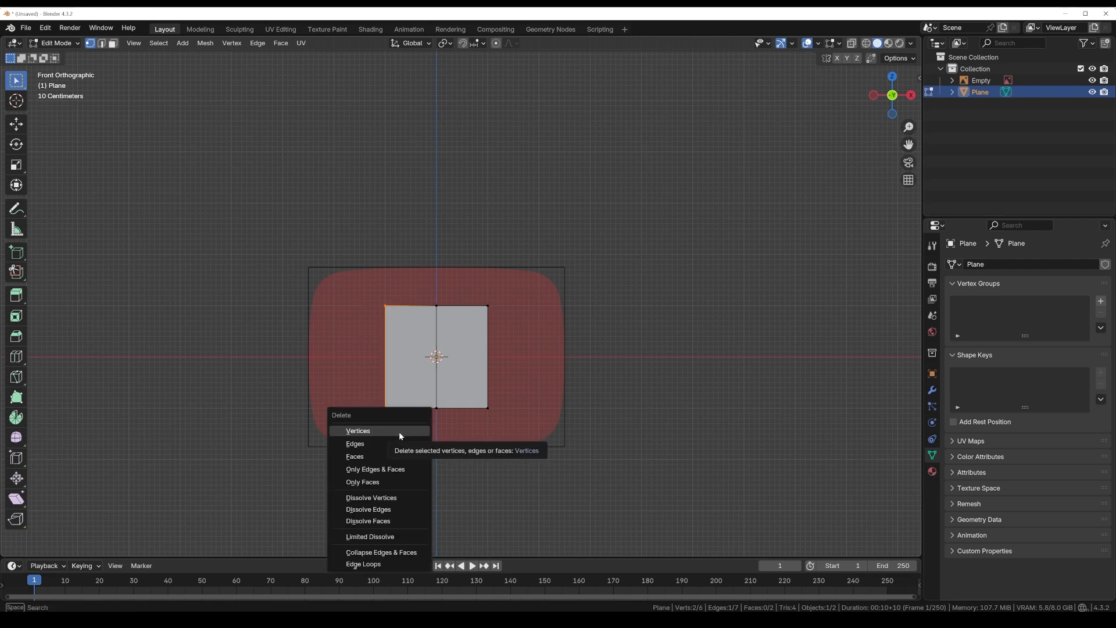
pyautogui.click(398, 431)
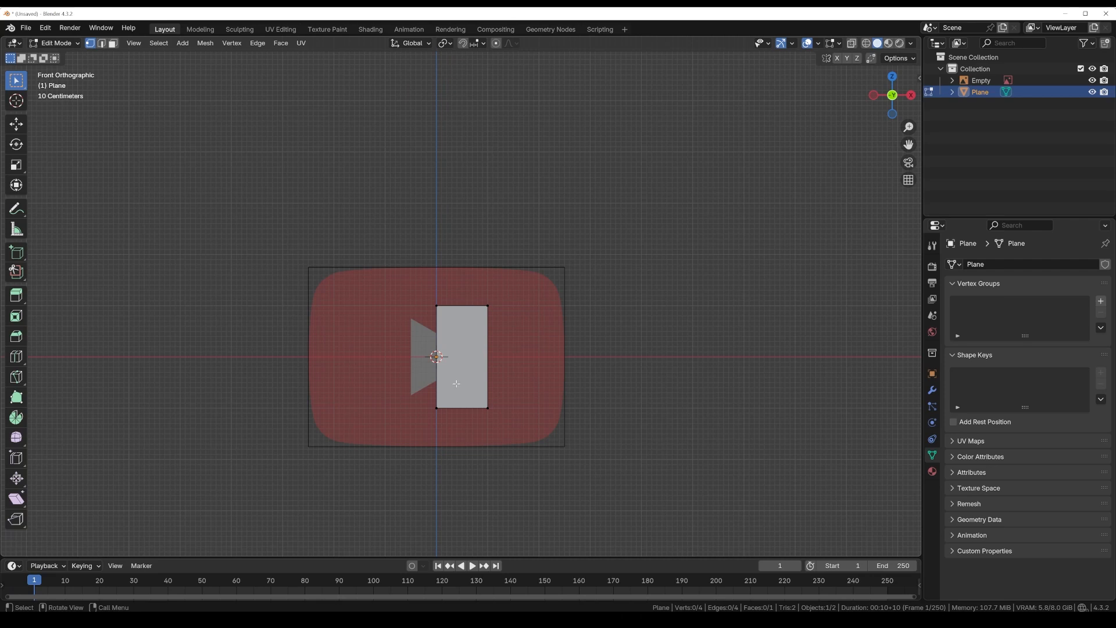
# Add a Mirror modifier on the X axis to the half plane in Object Mode and enable Clipping
pyautogui.press('Tab')
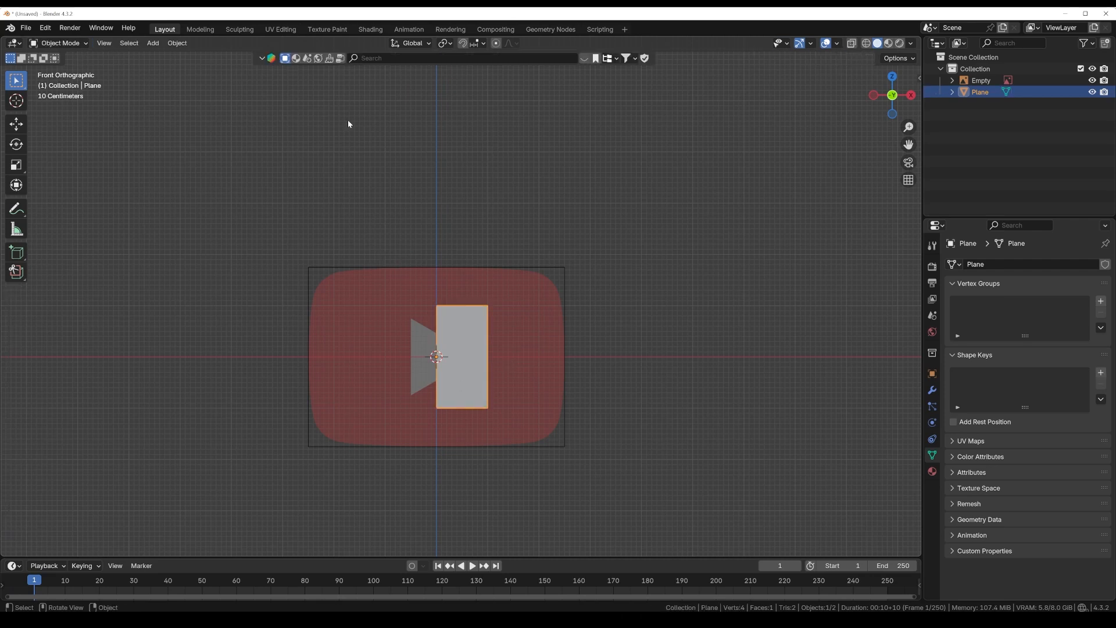
pyautogui.click(934, 391)
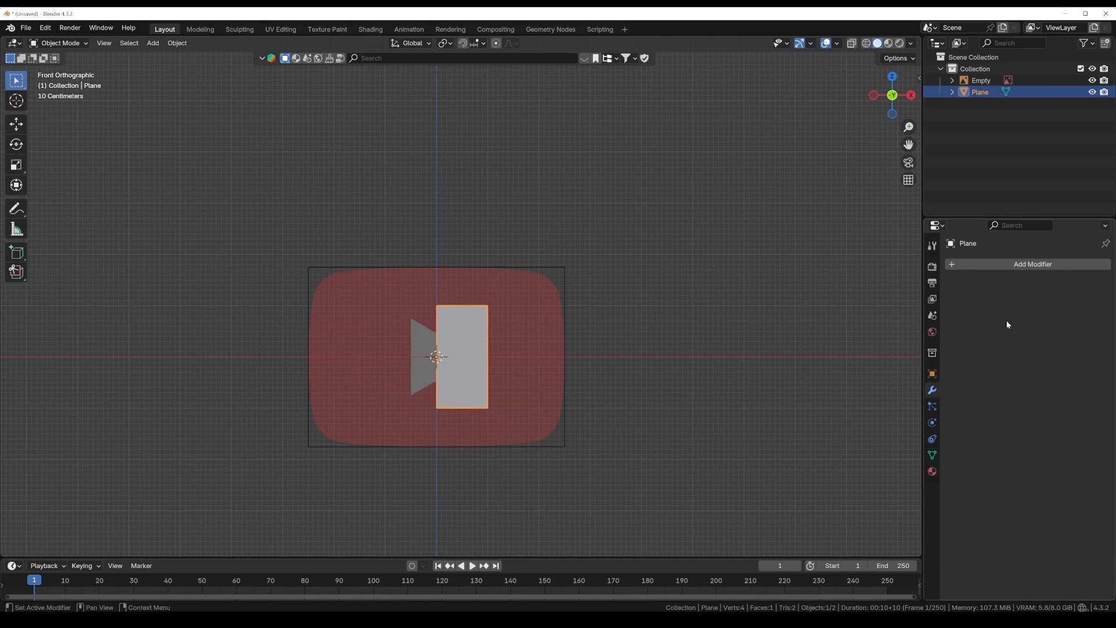
pyautogui.click(1000, 267)
pyautogui.moveTo(977, 311)
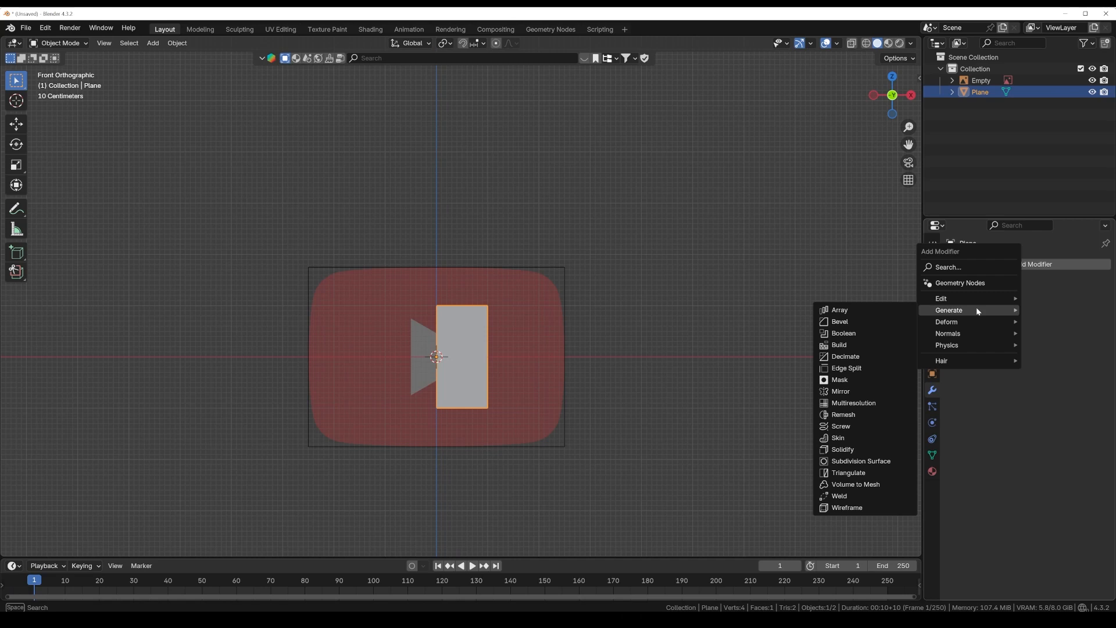
pyautogui.click(876, 394)
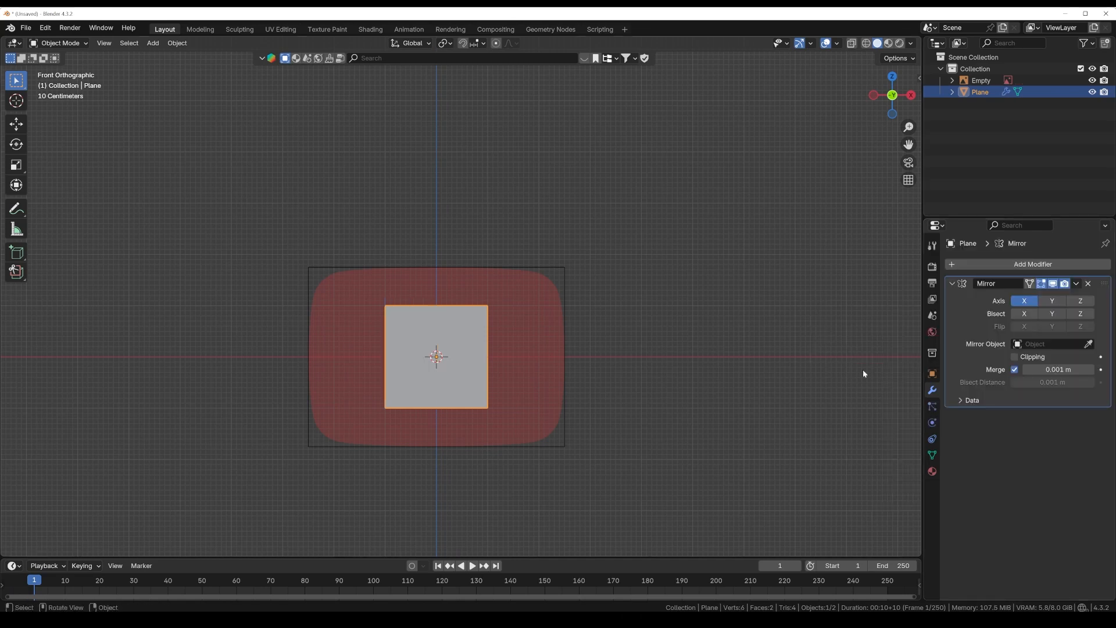
pyautogui.click(1015, 358)
# Scale the whole half plane along Z in Edit Mode to match the height of the reference icon
pyautogui.press('Tab')
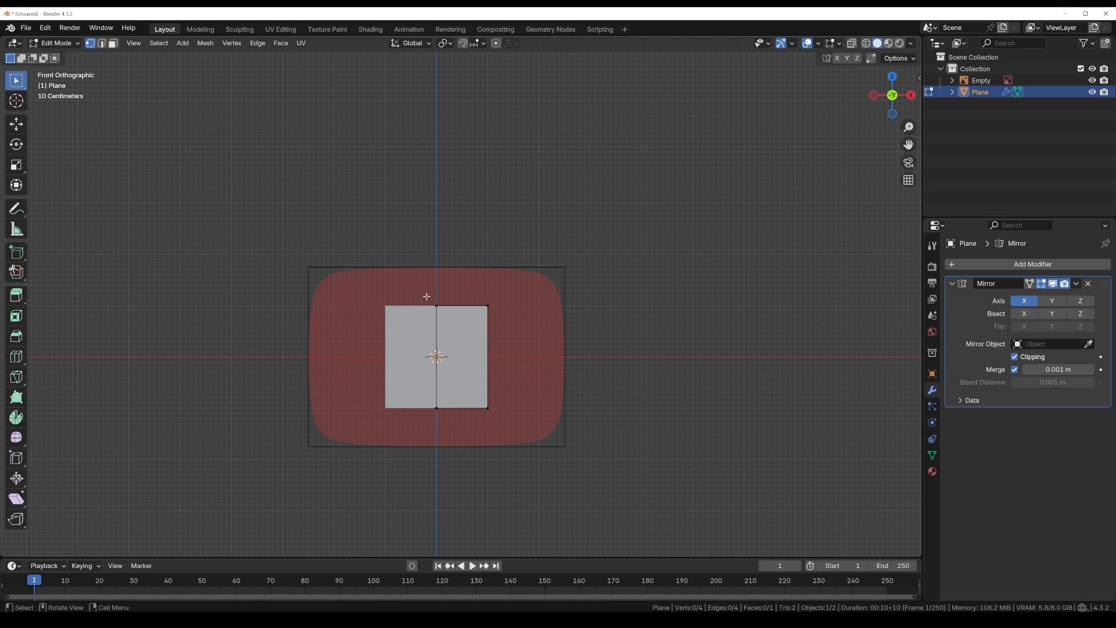
pyautogui.moveTo(426, 296); pyautogui.dragTo(516, 421)
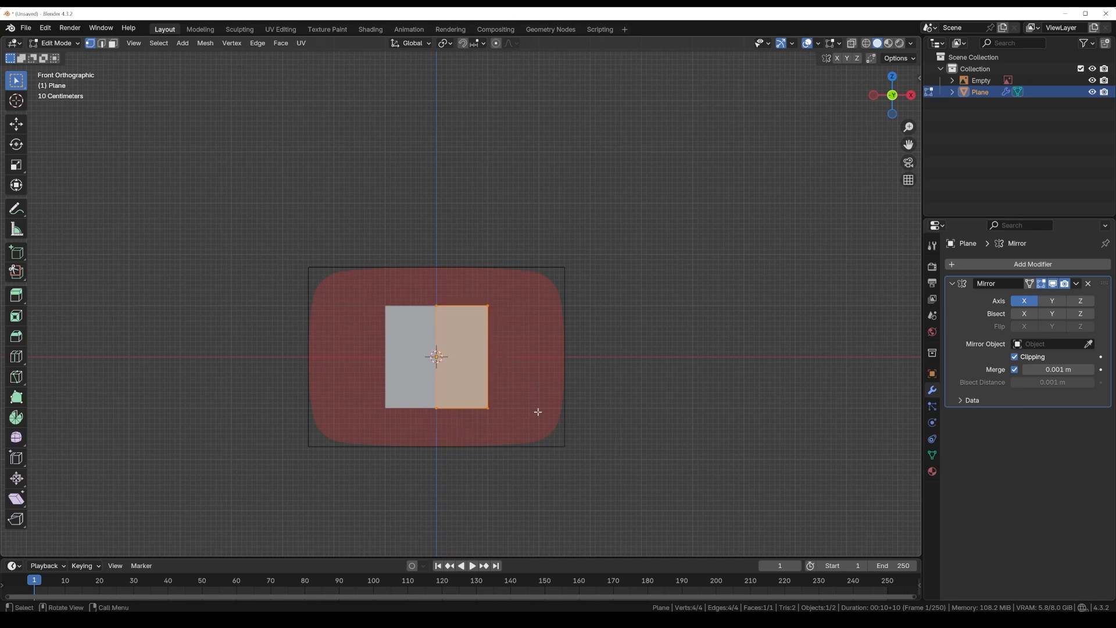
pyautogui.press('s')
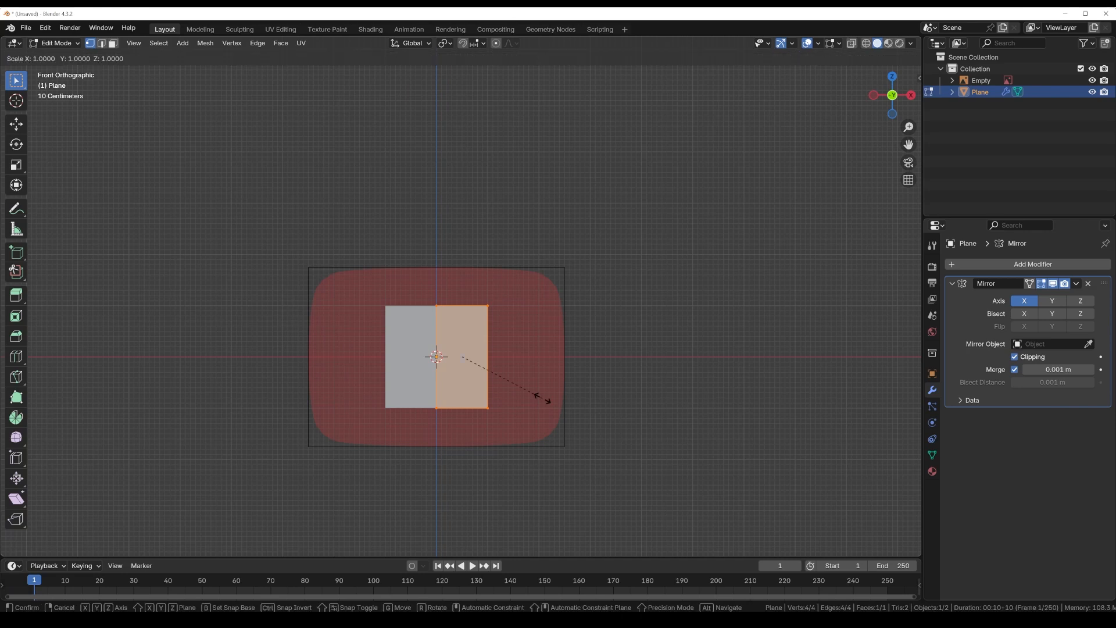
pyautogui.press('z')
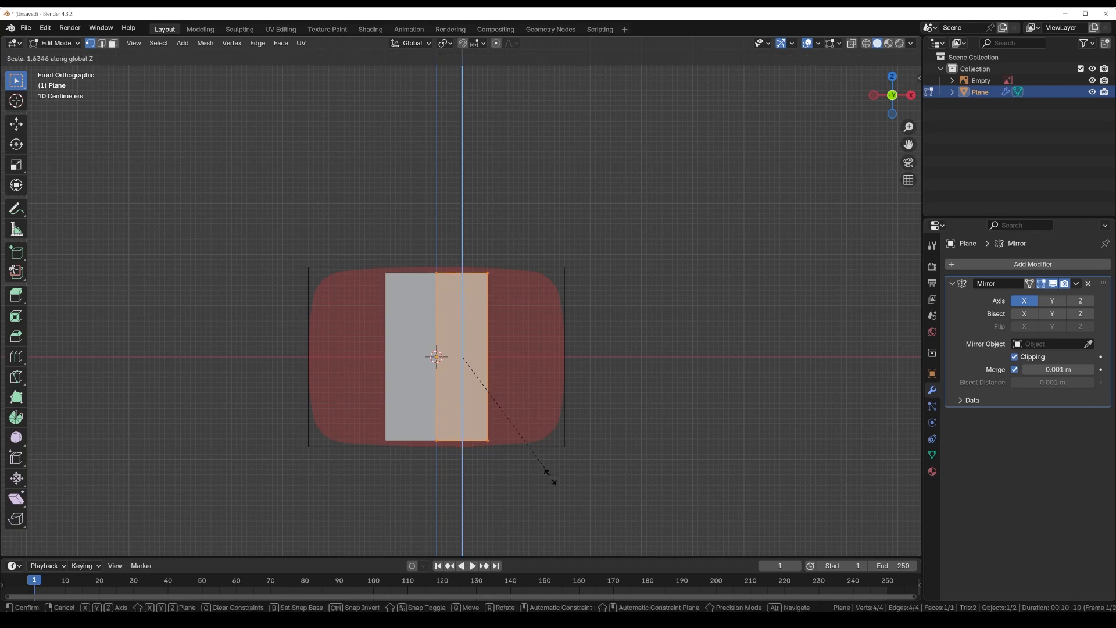
pyautogui.click(547, 482)
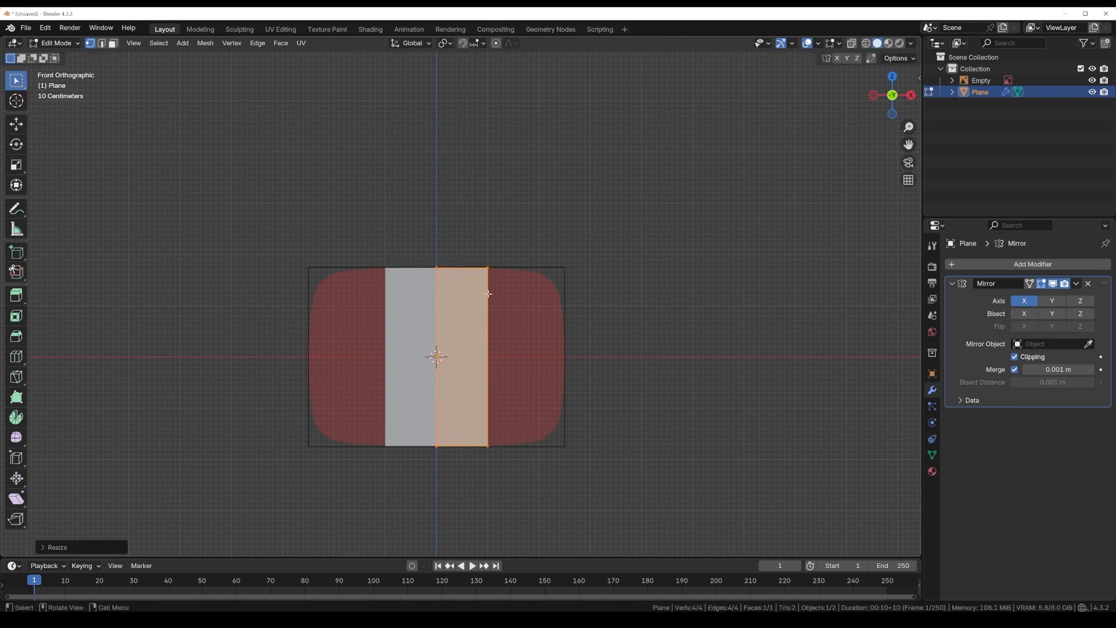
# Move the plane's outer right edge about 1.49 m along X to the reference's border and return to Object Mode
pyautogui.moveTo(472, 258); pyautogui.dragTo(506, 470)
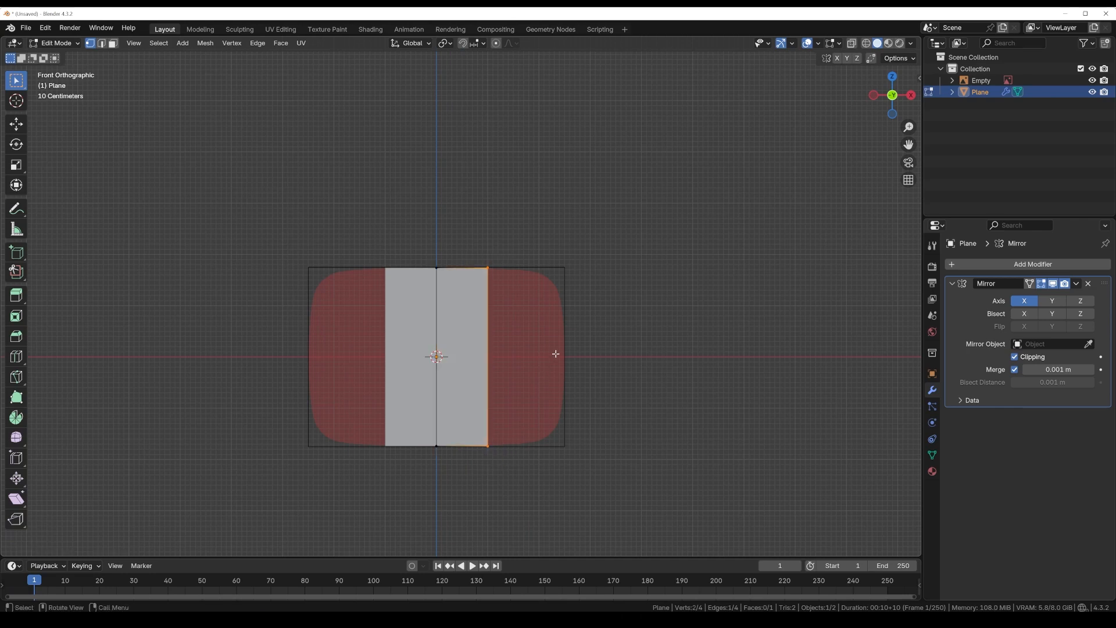
pyautogui.press('g')
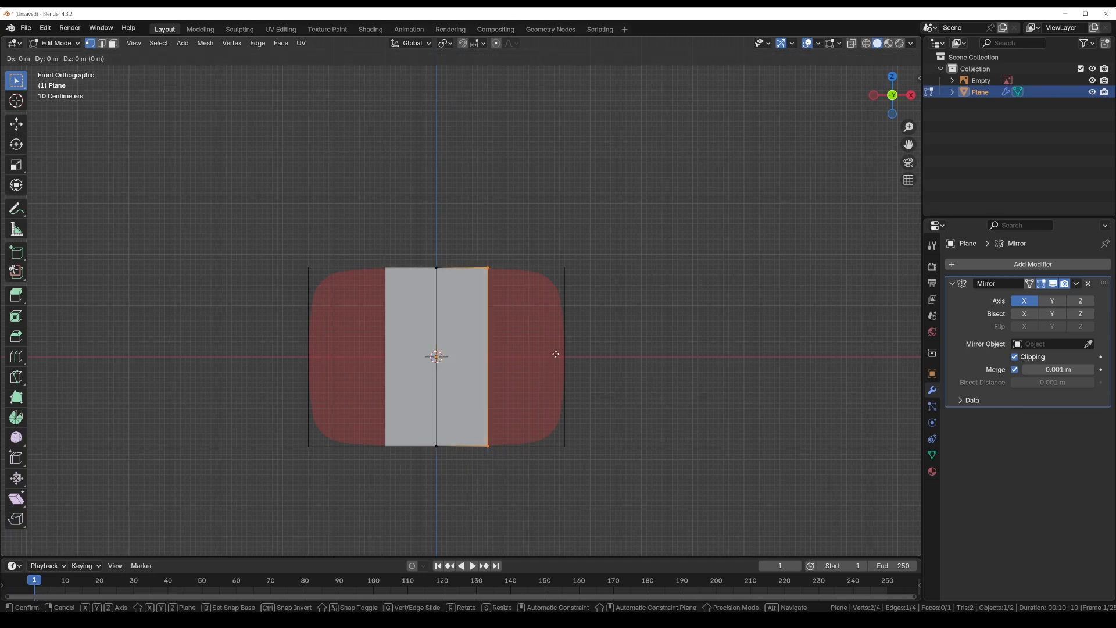
pyautogui.press('x')
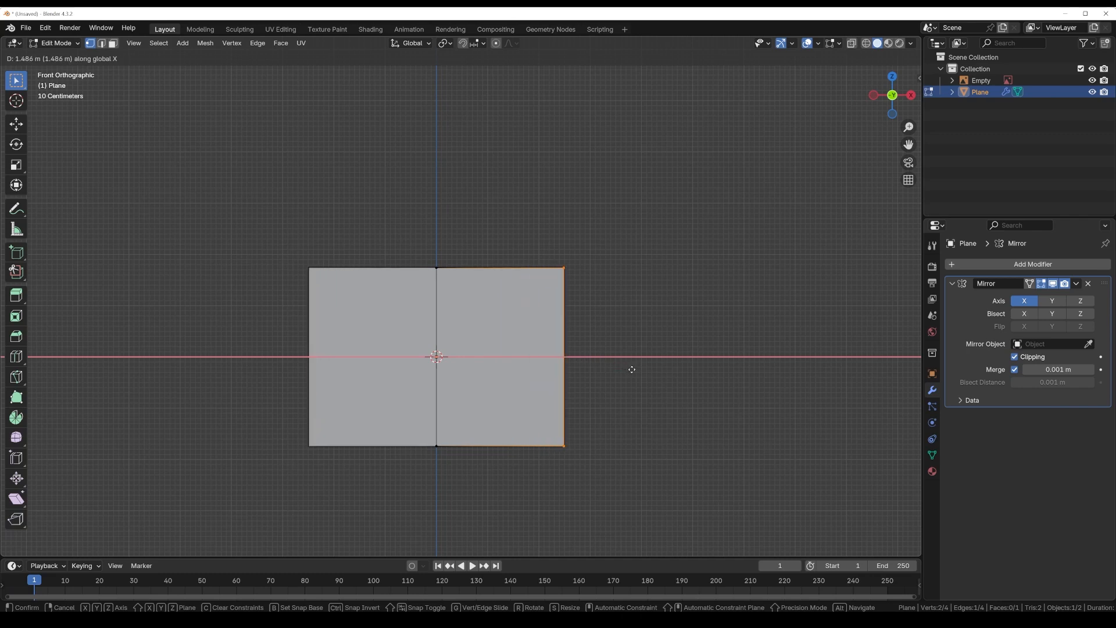
pyautogui.click(631, 369)
pyautogui.press('Tab')
pyautogui.moveTo(631, 372); pyautogui.dragTo(461, 374, button='middle')
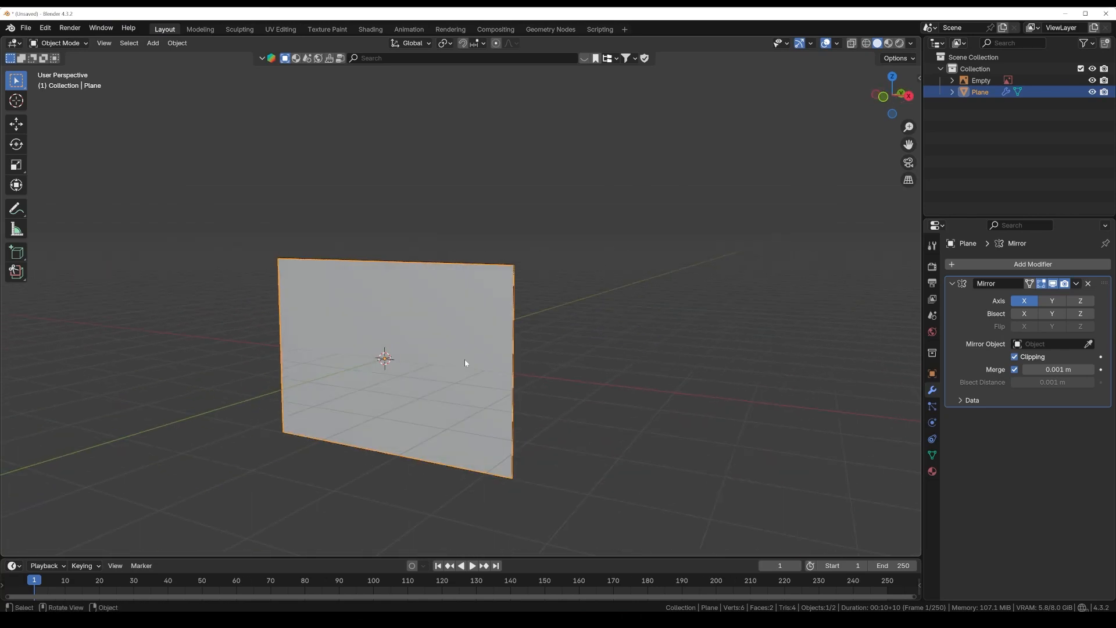
# Add one centred horizontal and one centred vertical loop cut to the half plane in Edit Mode
pyautogui.press('Tab')
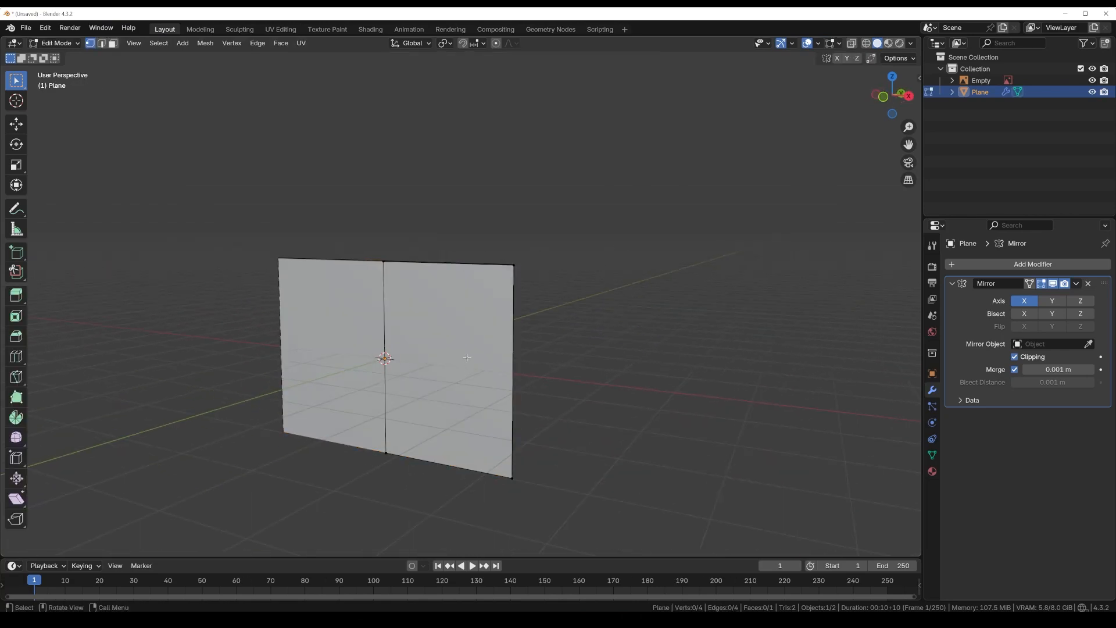
pyautogui.moveTo(467, 358); pyautogui.dragTo(479, 367, button='middle')
pyautogui.moveTo(507, 365); pyautogui.dragTo(456, 367, button='middle')
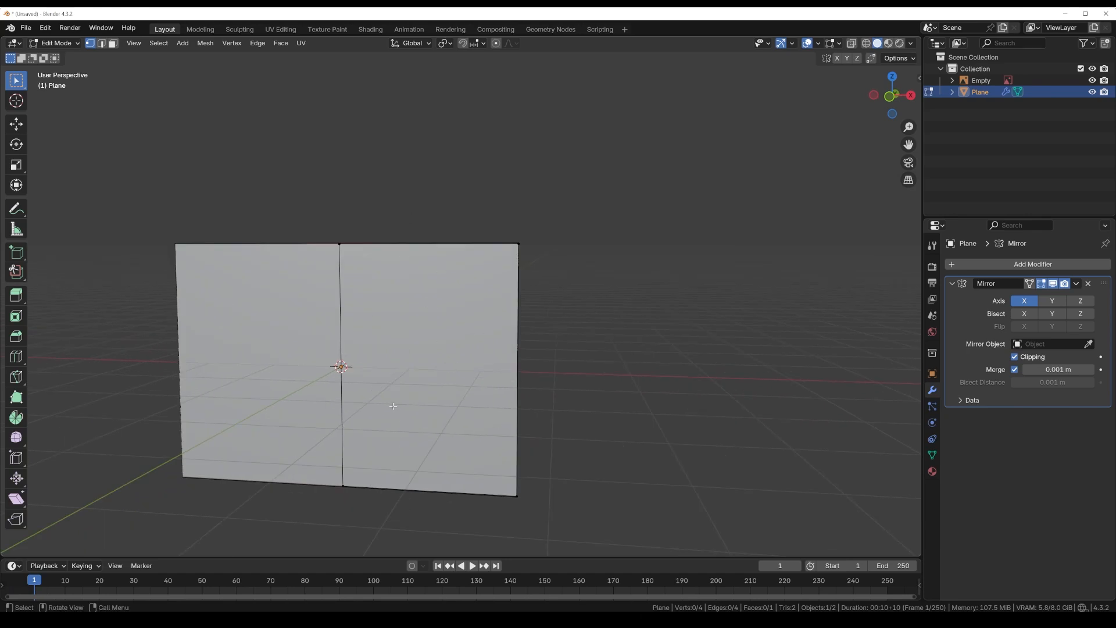
pyautogui.hotkey('ctrl', 'r')
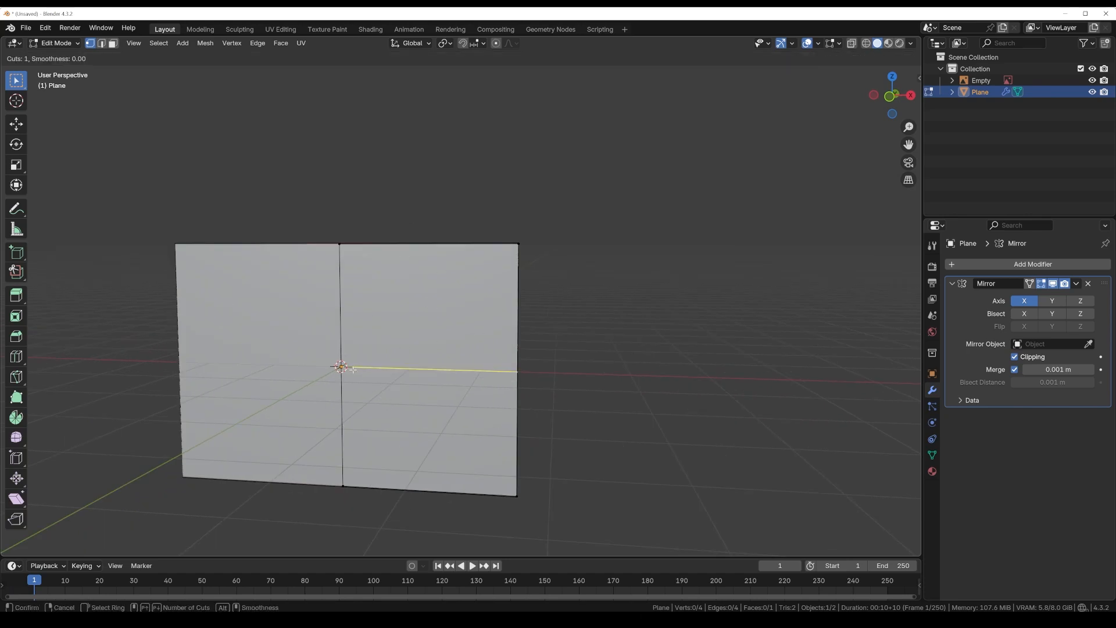
pyautogui.click(341, 367)
pyautogui.rightClick(341, 367)
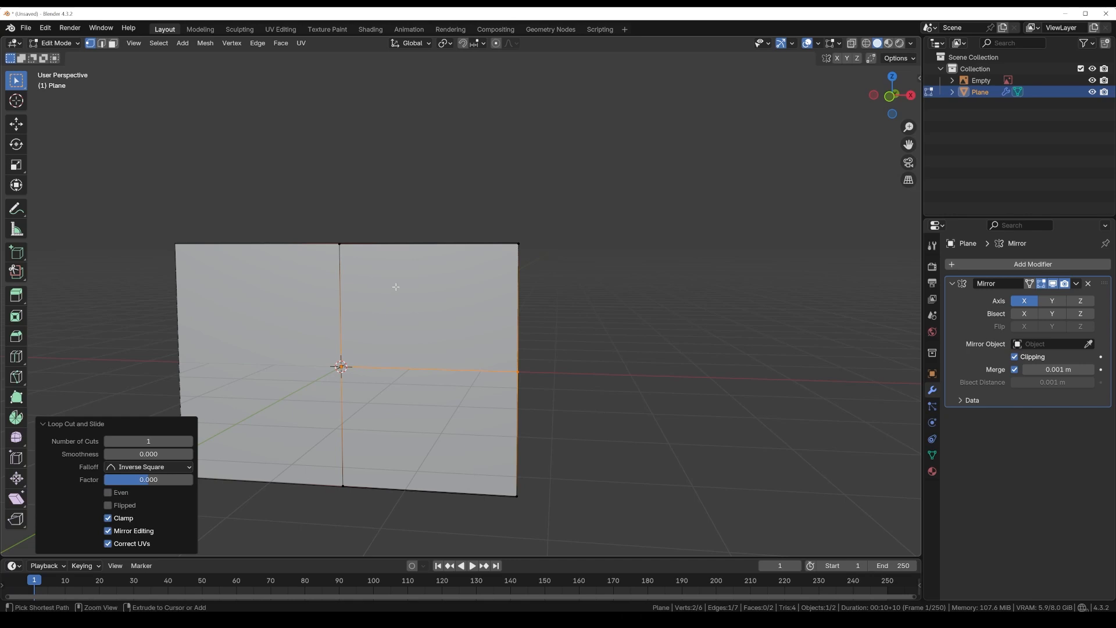
pyautogui.hotkey('ctrl', 'r')
pyautogui.click(450, 281)
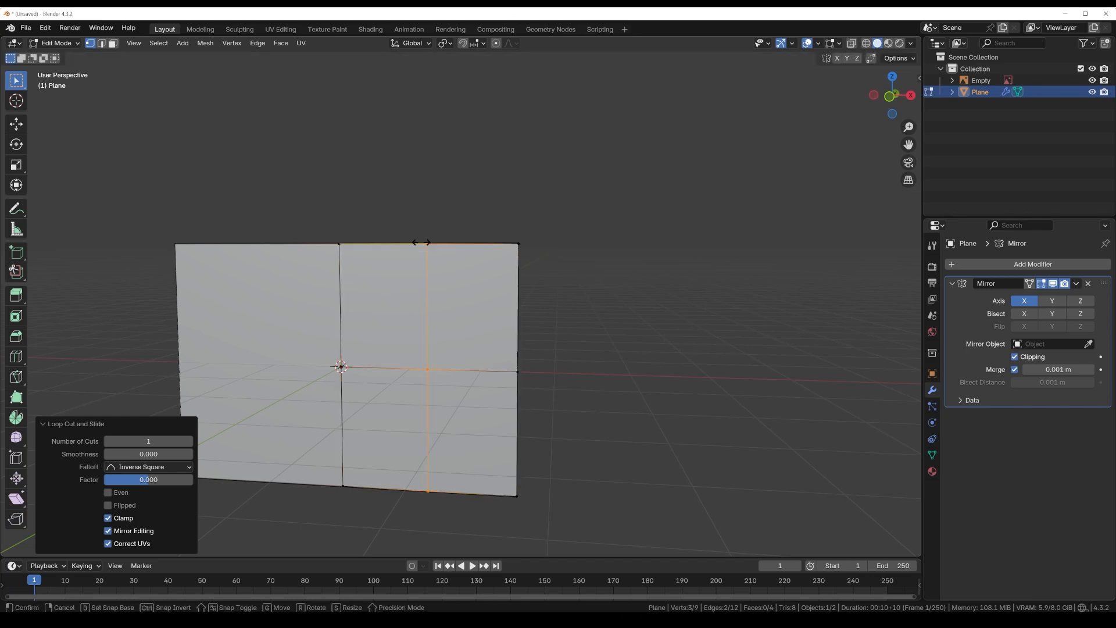
pyautogui.rightClick(451, 281)
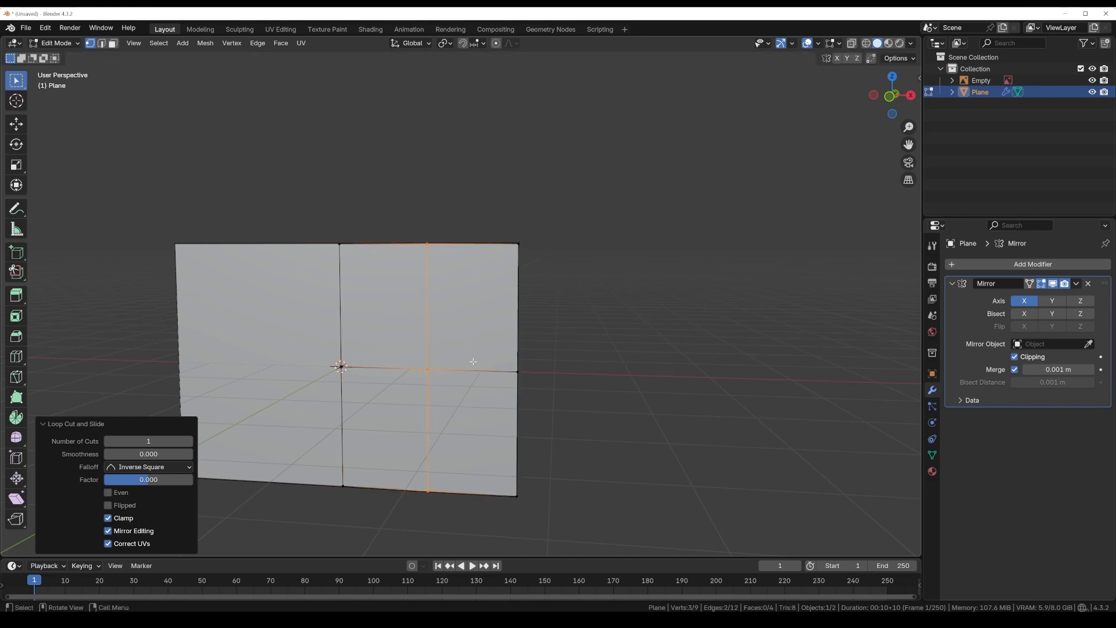
# Select all faces of the half plane in face selection and extrude them about -0.775 m along global Y
pyautogui.press('3')
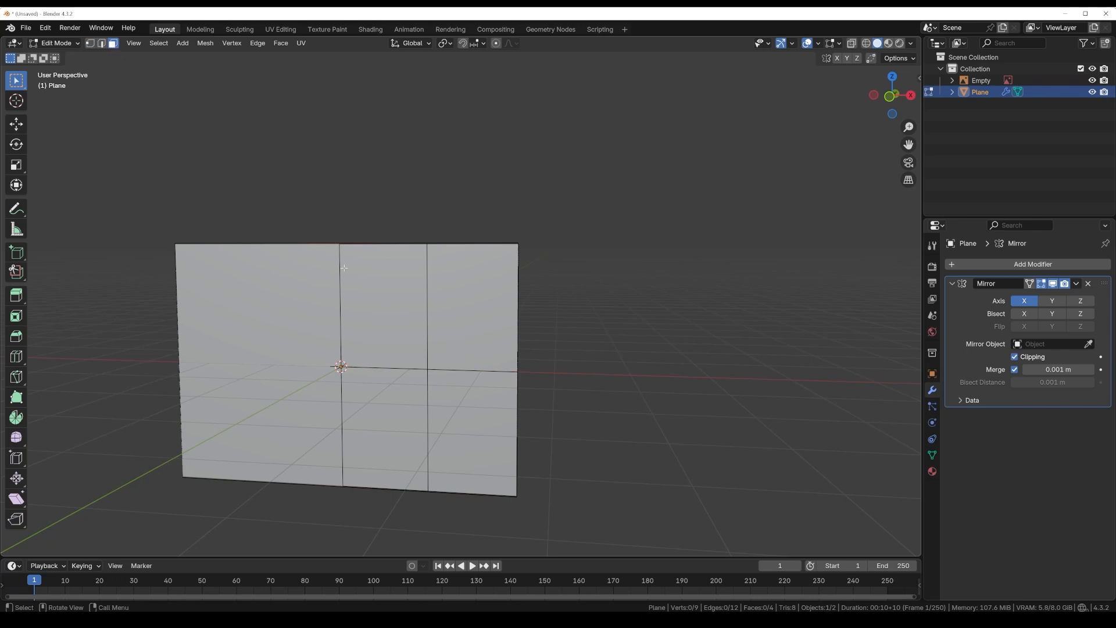
pyautogui.press('a')
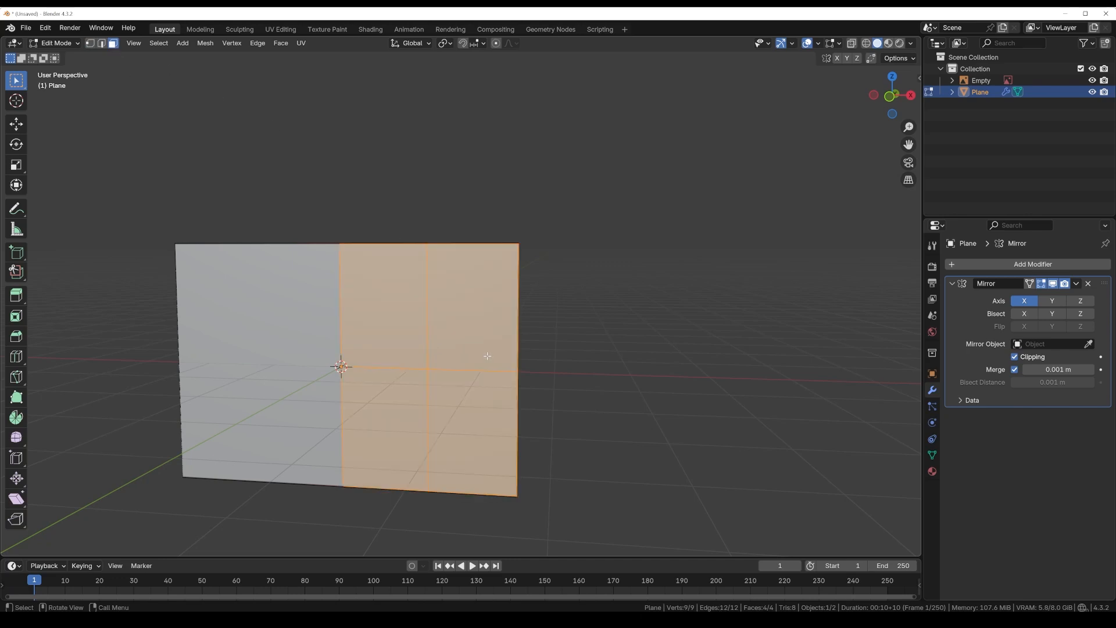
pyautogui.moveTo(487, 356); pyautogui.dragTo(451, 366, button='middle')
pyautogui.press('e')
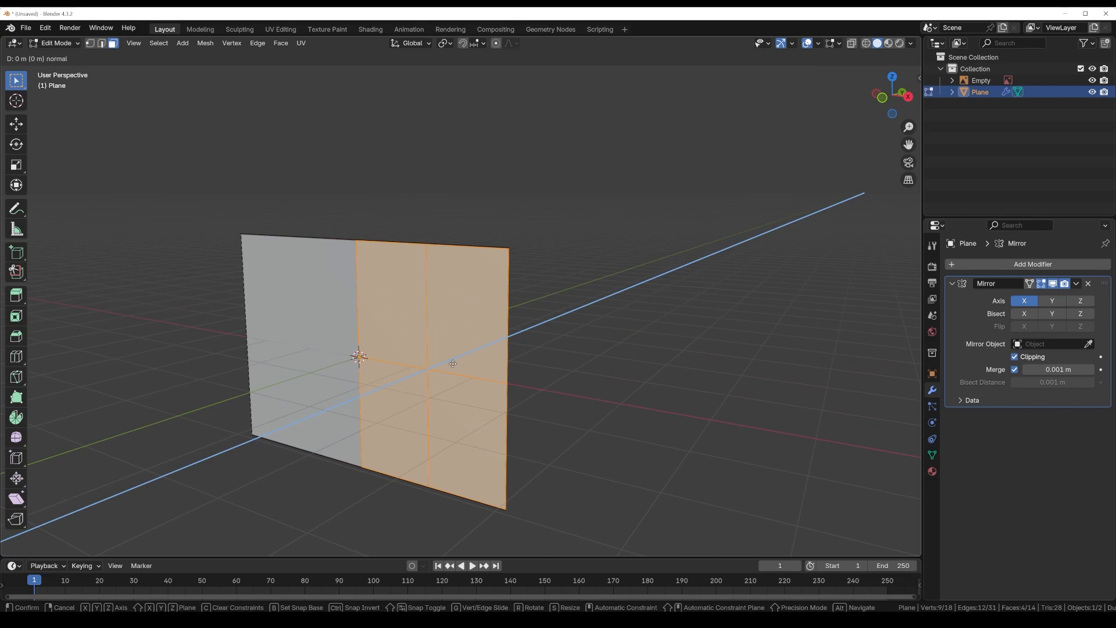
pyautogui.press('y')
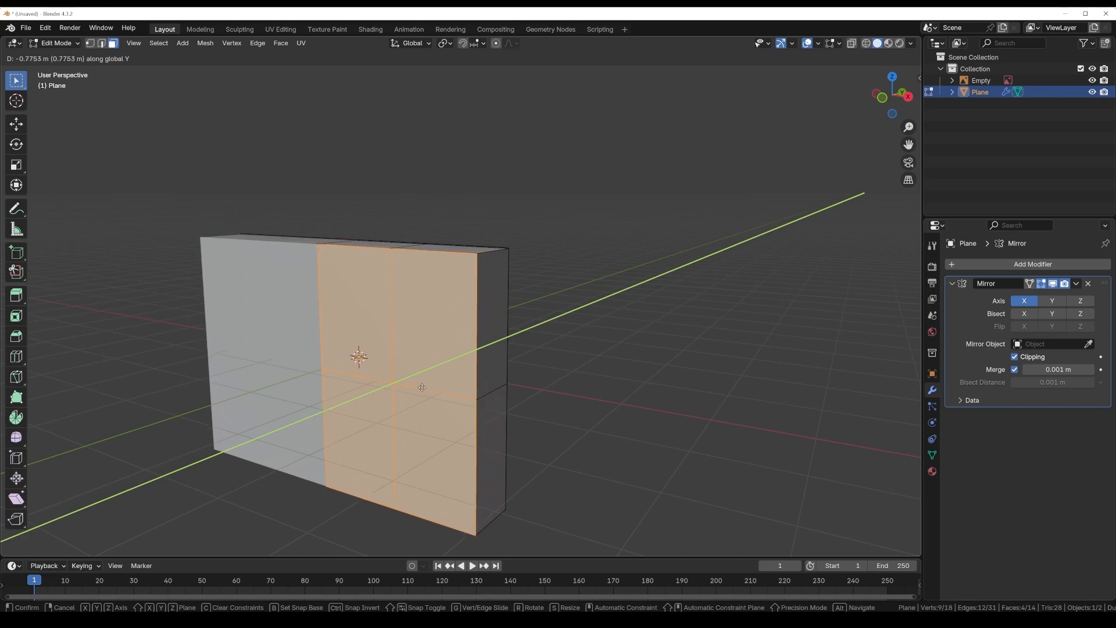
pyautogui.click(421, 387)
# Select the block's upper and lower outer corner edges in edge selection and turn on X-ray in the front view
pyautogui.click(462, 367)
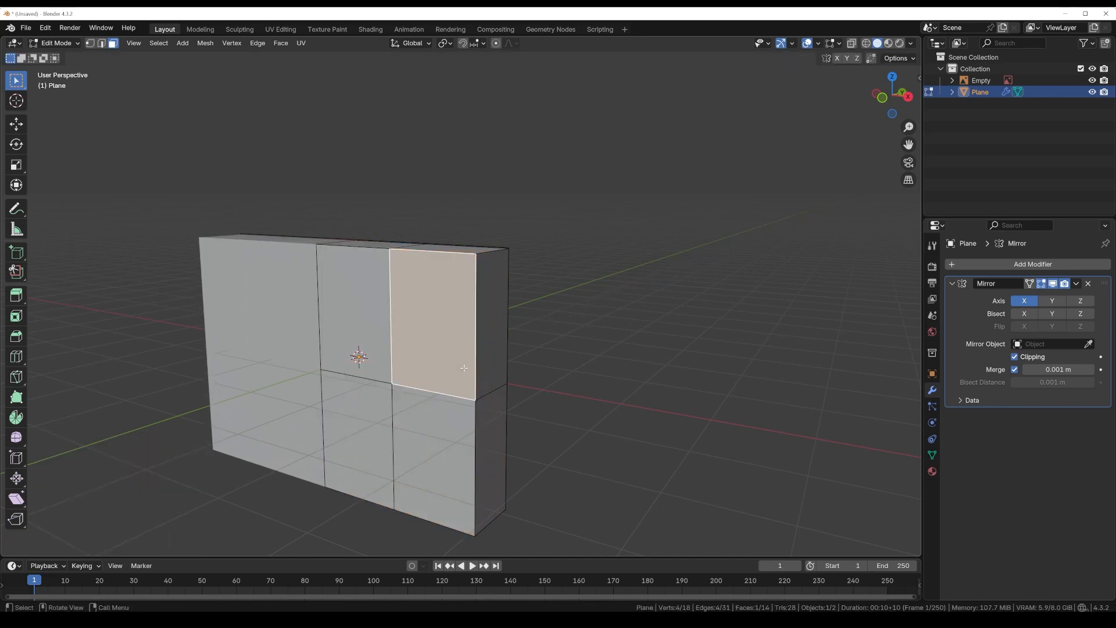
pyautogui.moveTo(485, 352)
pyautogui.mouseDown(button='middle')
pyautogui.moveTo(498, 351)
pyautogui.moveTo(481, 369)
pyautogui.mouseUp(button='middle')
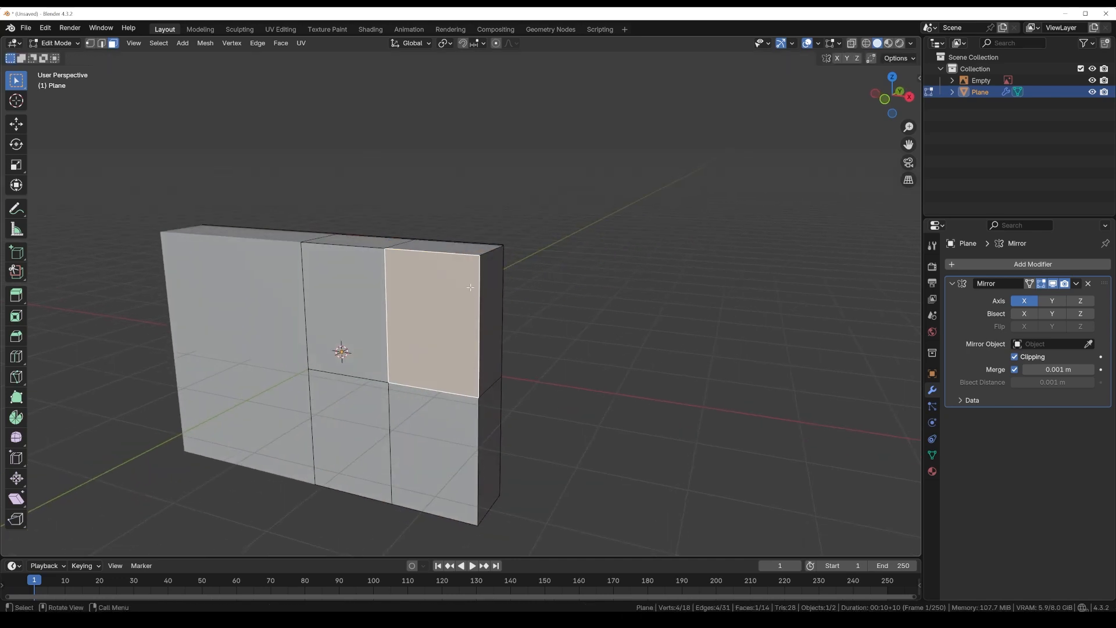
pyautogui.press('2')
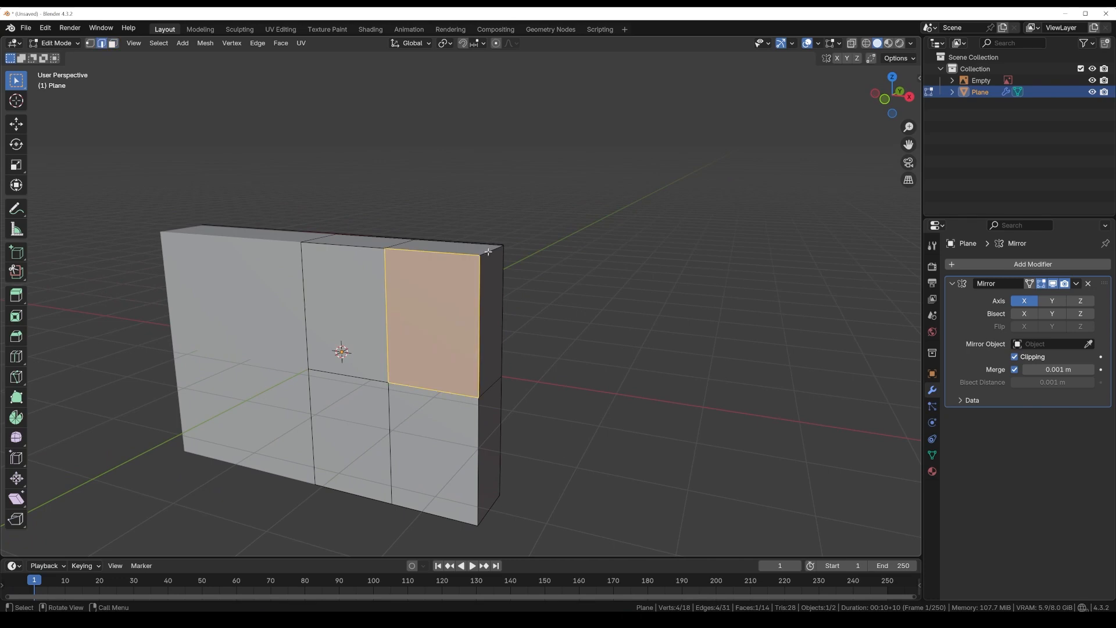
pyautogui.click(490, 251)
pyautogui.moveTo(523, 389); pyautogui.dragTo(441, 381, button='middle')
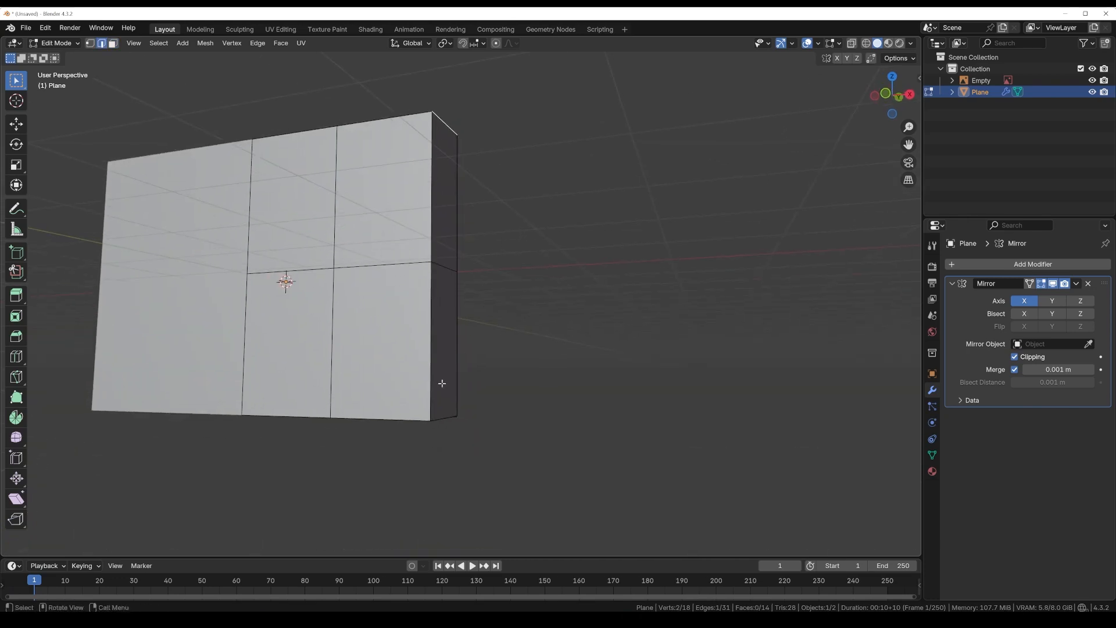
pyautogui.keyDown('shift'); pyautogui.click(439, 419); pyautogui.keyUp('shift')
pyautogui.press('KP_1')
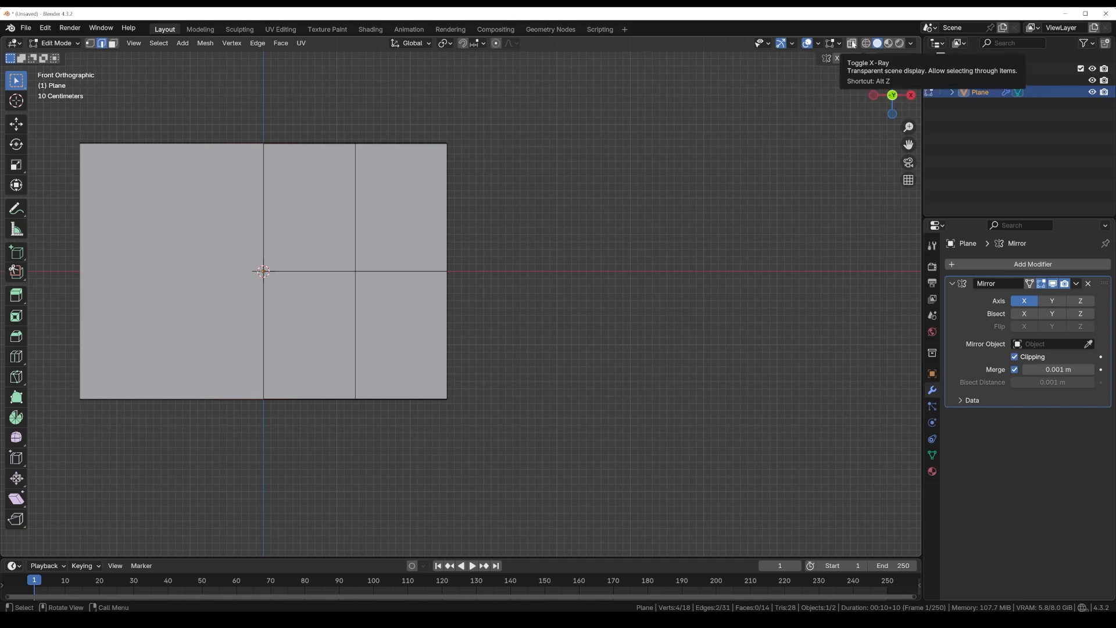
pyautogui.click(852, 44)
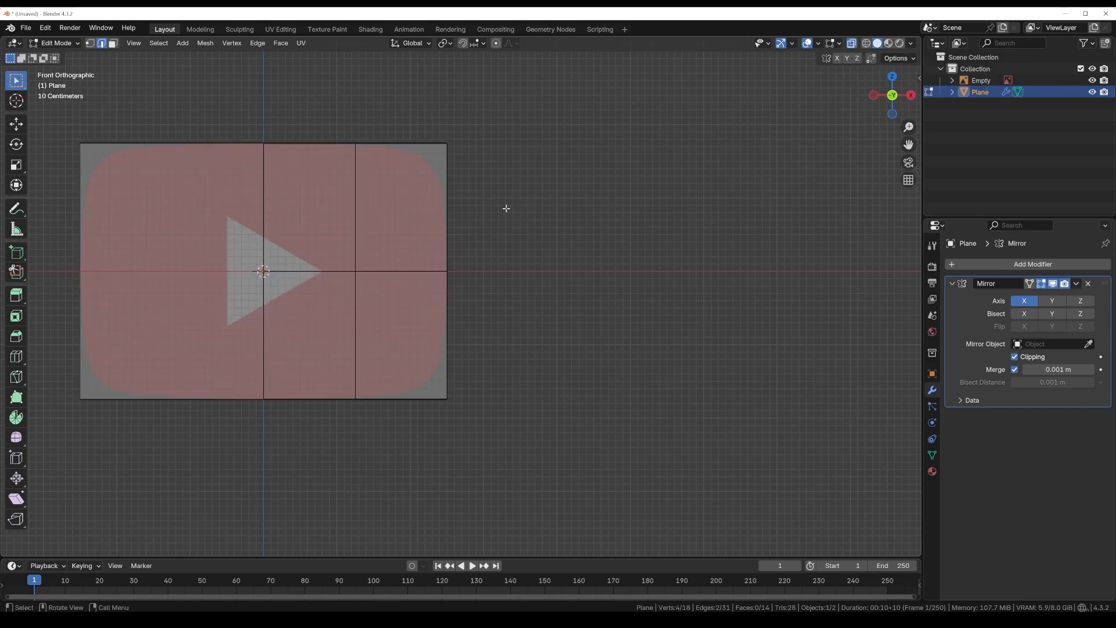
pyautogui.moveTo(505, 208); pyautogui.dragTo(481, 224, button='middle')
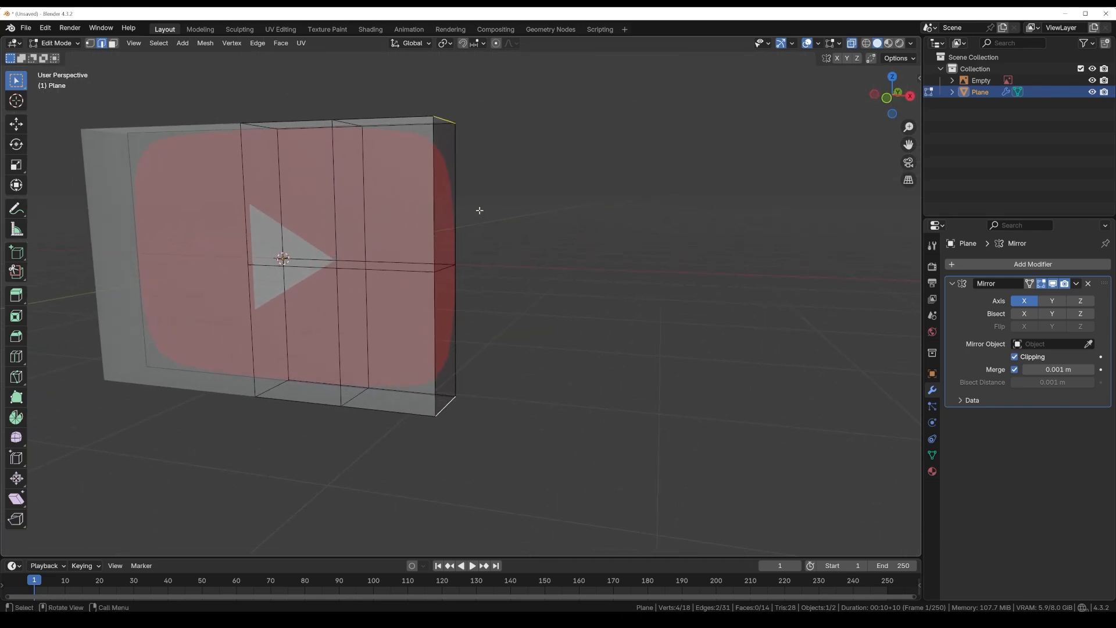
pyautogui.press('KP_1')
# Bevel the two selected corner edges by about 0.893 m with 53 segments to round them like the reference
pyautogui.hotkey('ctrl', 'b')
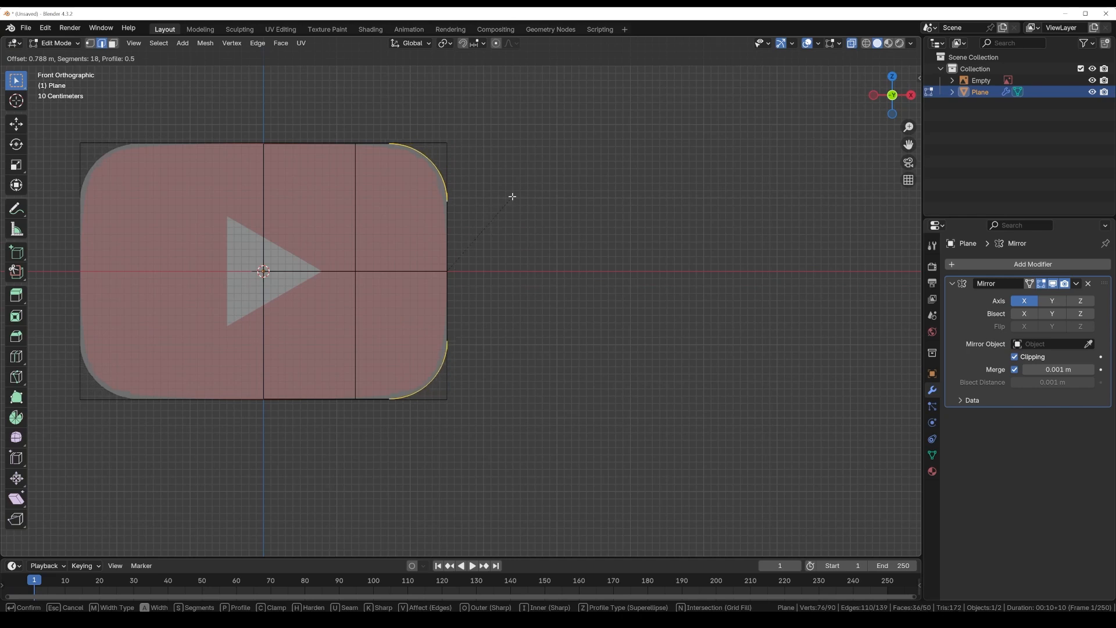
pyautogui.scroll(-8, 512, 197)
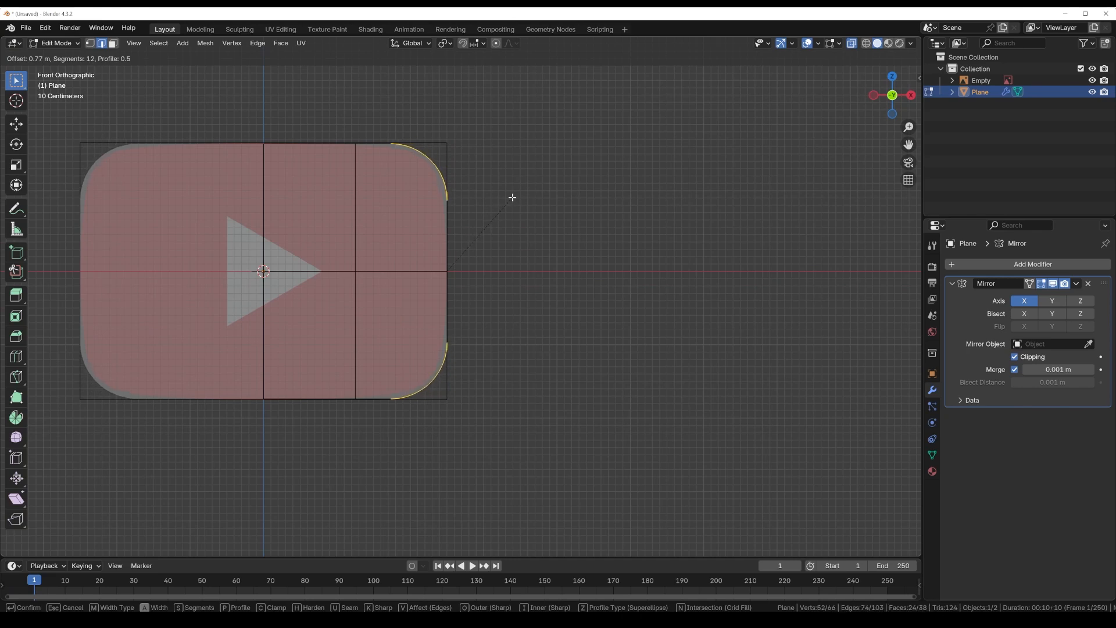
pyautogui.scroll(8, 512, 197)
pyautogui.scroll(13, 512, 197)
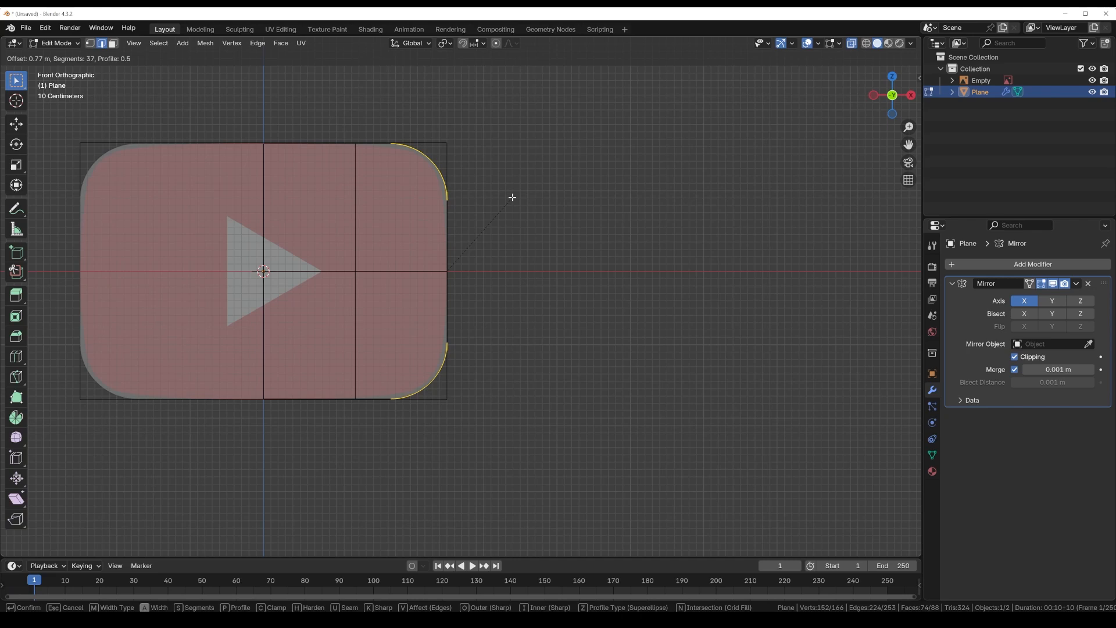
pyautogui.scroll(4, 512, 196)
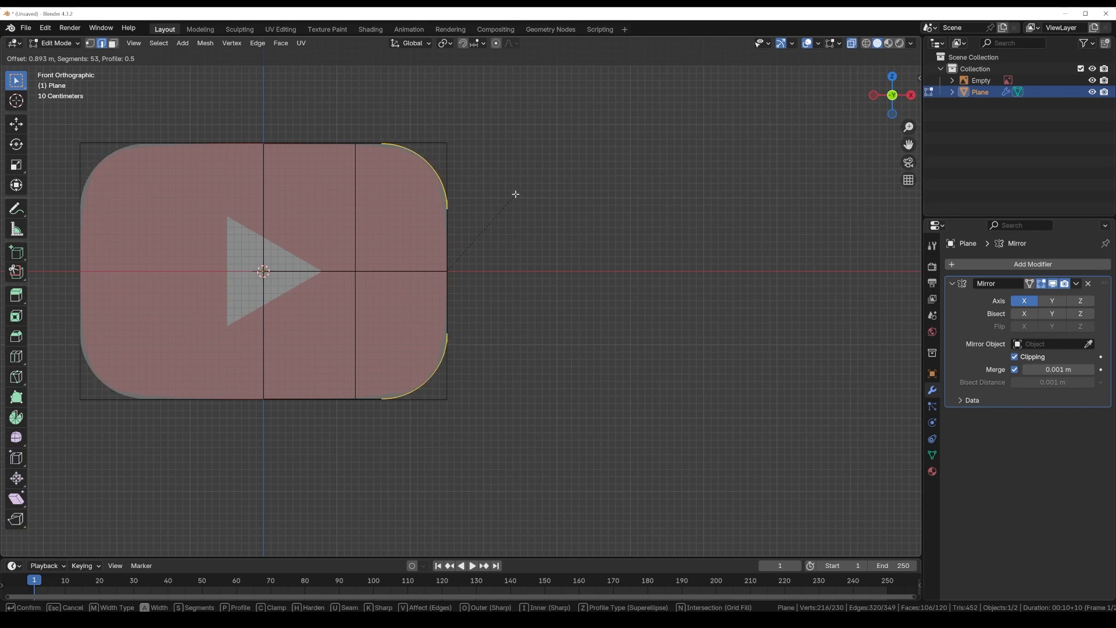
pyautogui.click(515, 194)
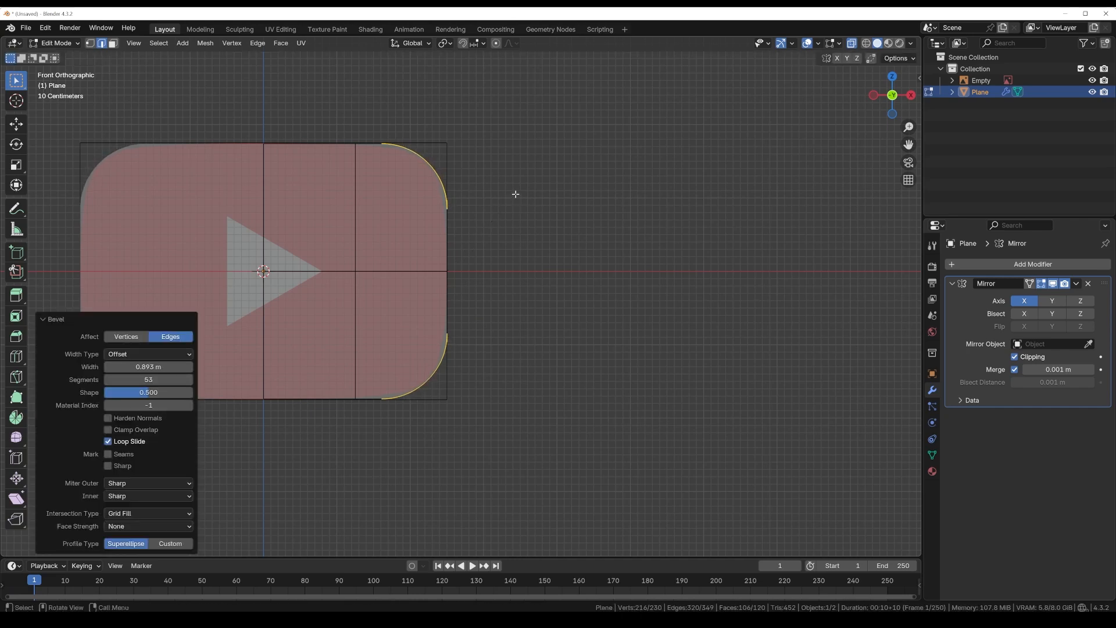
# Set the corner bevel's segment count to 32 and drop the bevelled selection
pyautogui.click(108, 379)
pyautogui.moveTo(109, 380); pyautogui.dragTo(97, 379)
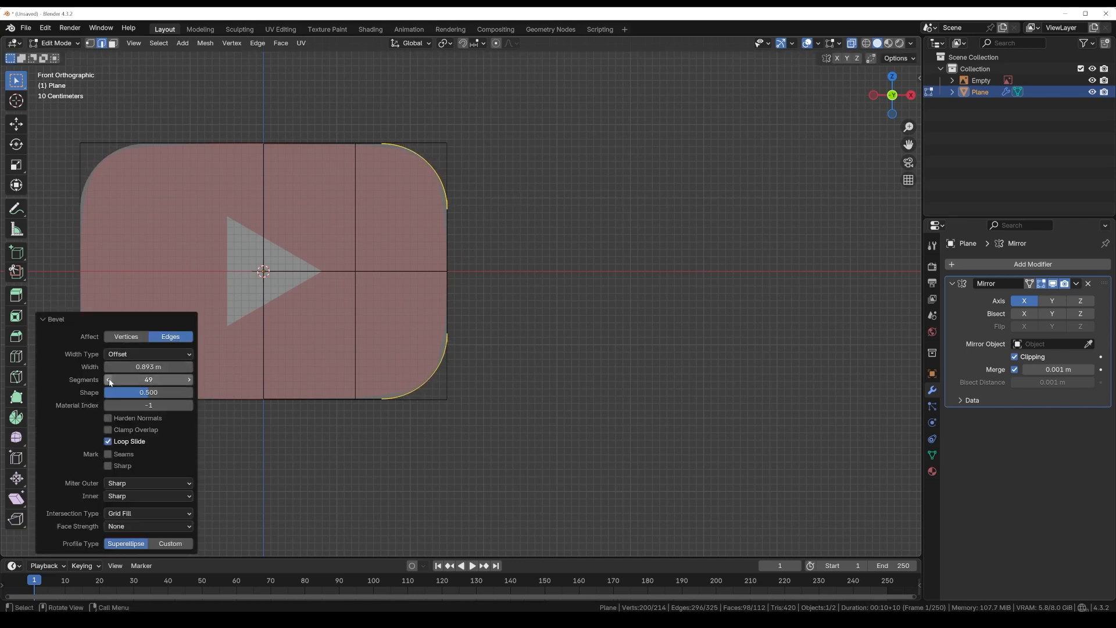
pyautogui.click(149, 380)
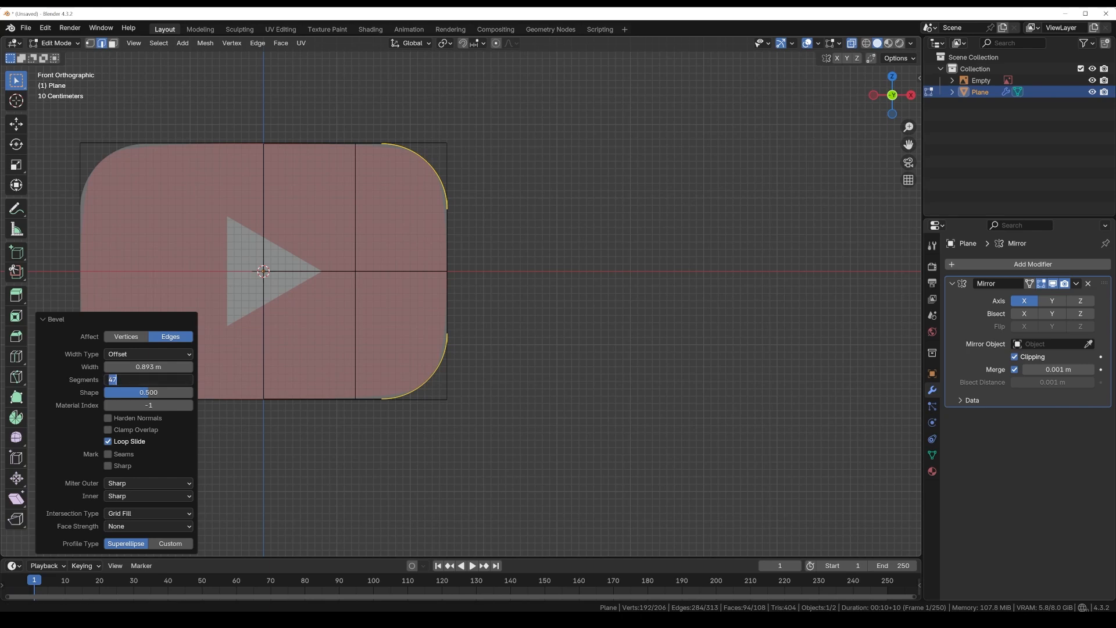
pyautogui.write('32')
pyautogui.press('Return')
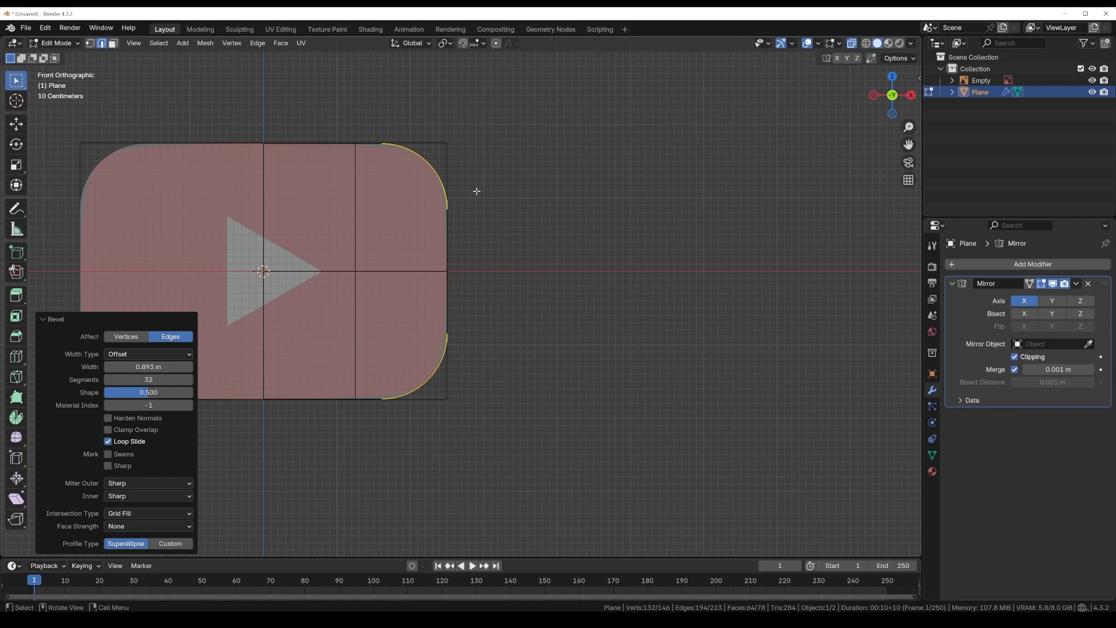
pyautogui.click(431, 204)
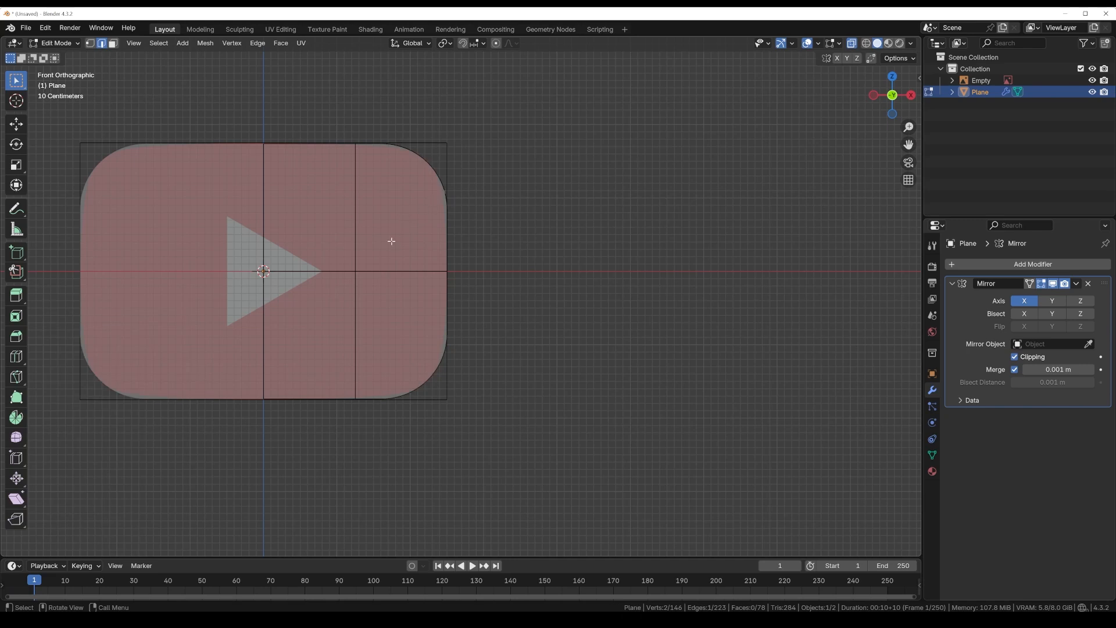
# In vertex selection, select the front and back vertices where the upper outer corner's curve meets the top edge, and enable proportional editing
pyautogui.scroll(5, 372, 160)
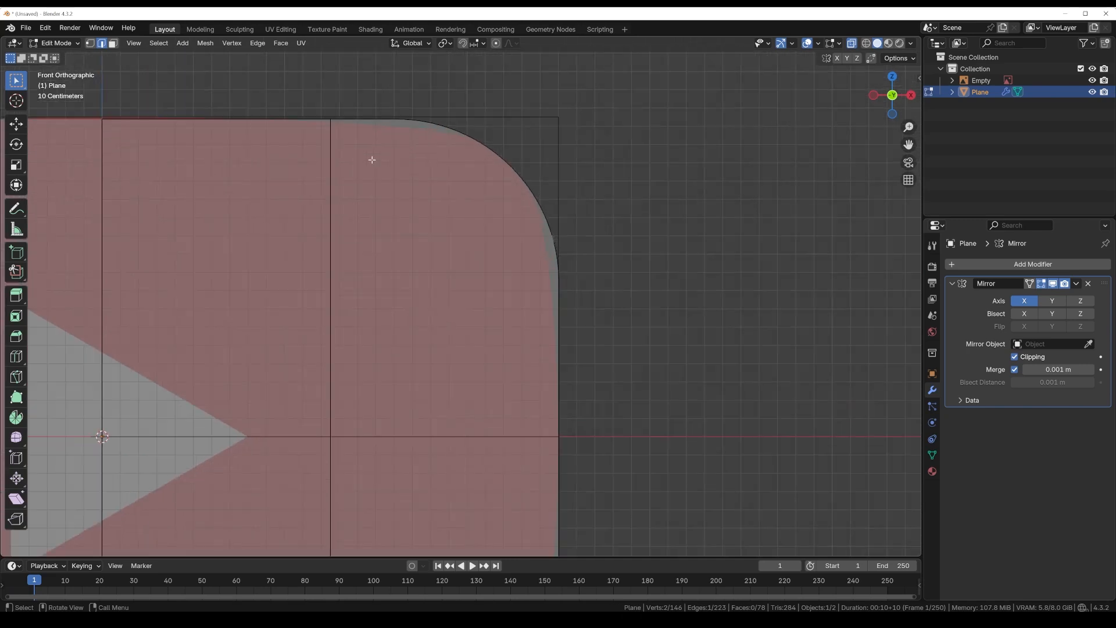
pyautogui.scroll(-3, 372, 160)
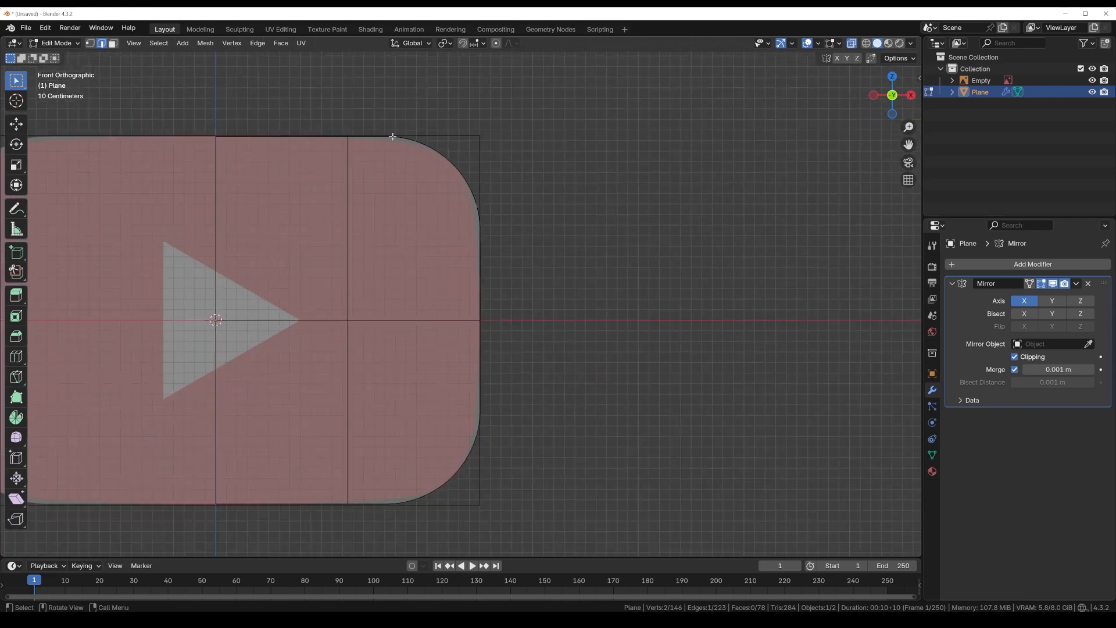
pyautogui.scroll(2, 393, 137)
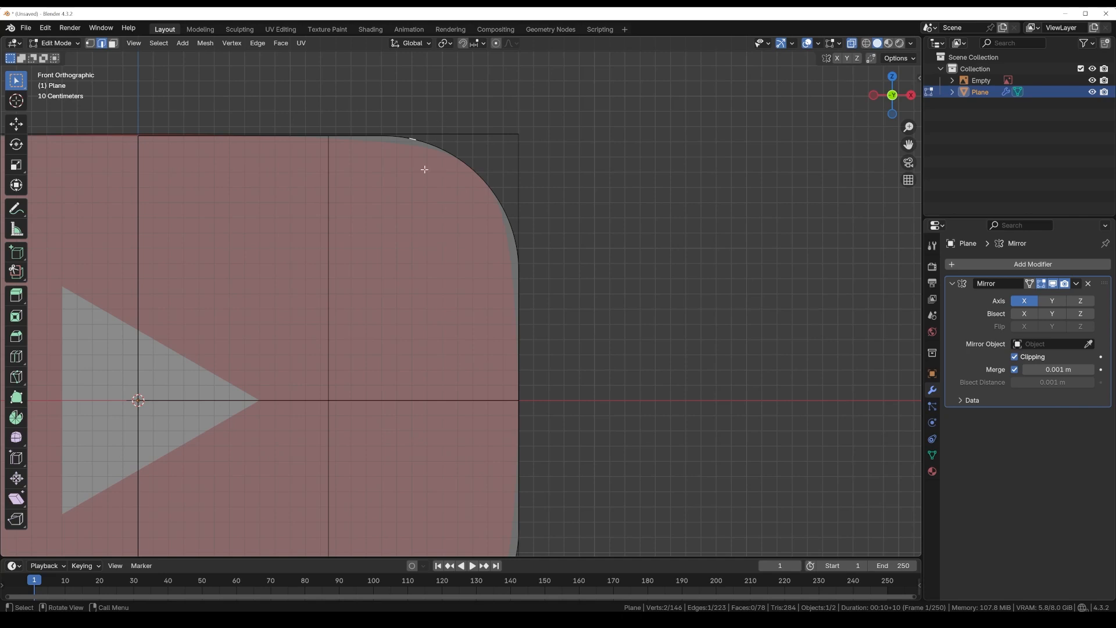
pyautogui.press('1')
pyautogui.moveTo(386, 123); pyautogui.dragTo(391, 147)
pyautogui.moveTo(508, 142); pyautogui.dragTo(431, 187, button='middle')
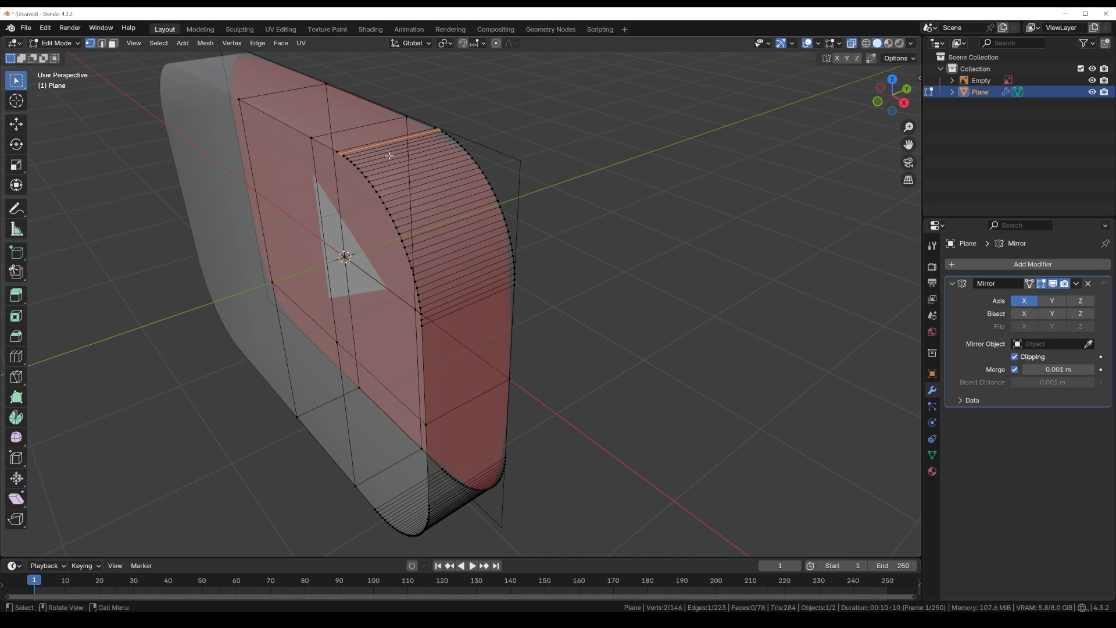
pyautogui.press('KP_1')
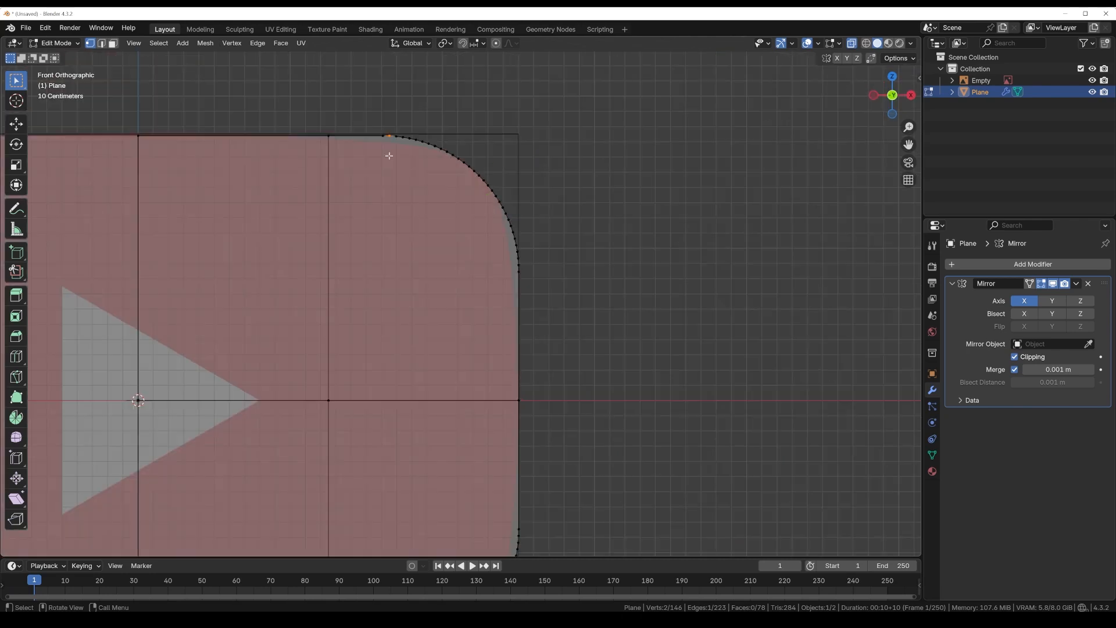
pyautogui.click(496, 43)
pyautogui.scroll(-2, 396, 133)
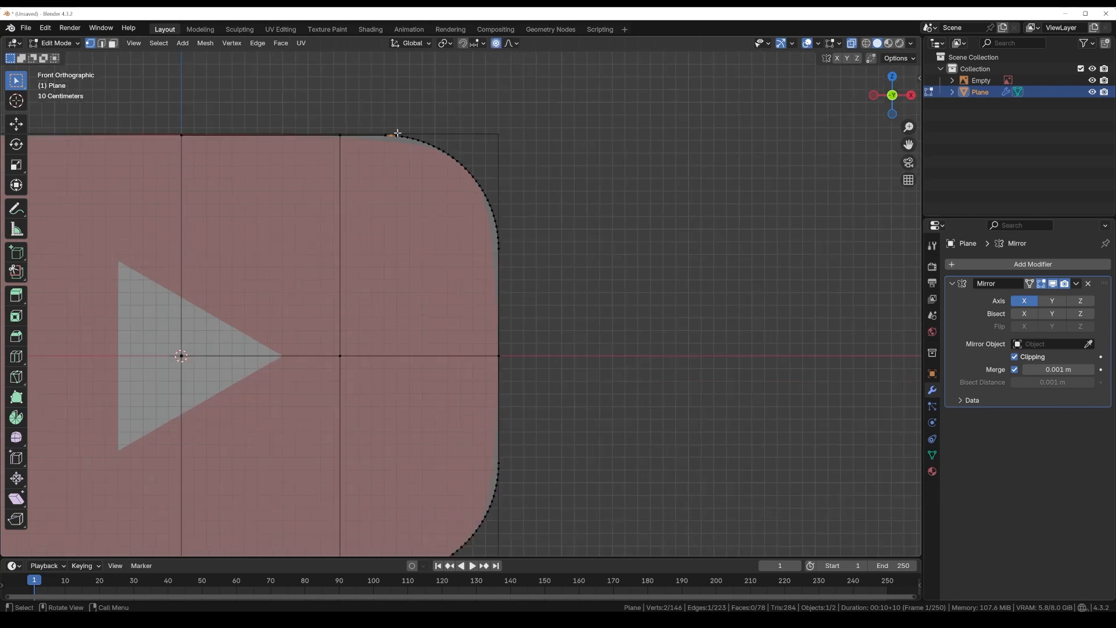
# Move the selected vertex pair about 0.017 m in X and -0.033 m in Z with smooth falloff and a proportional size of about 0.751 m
pyautogui.press('g')
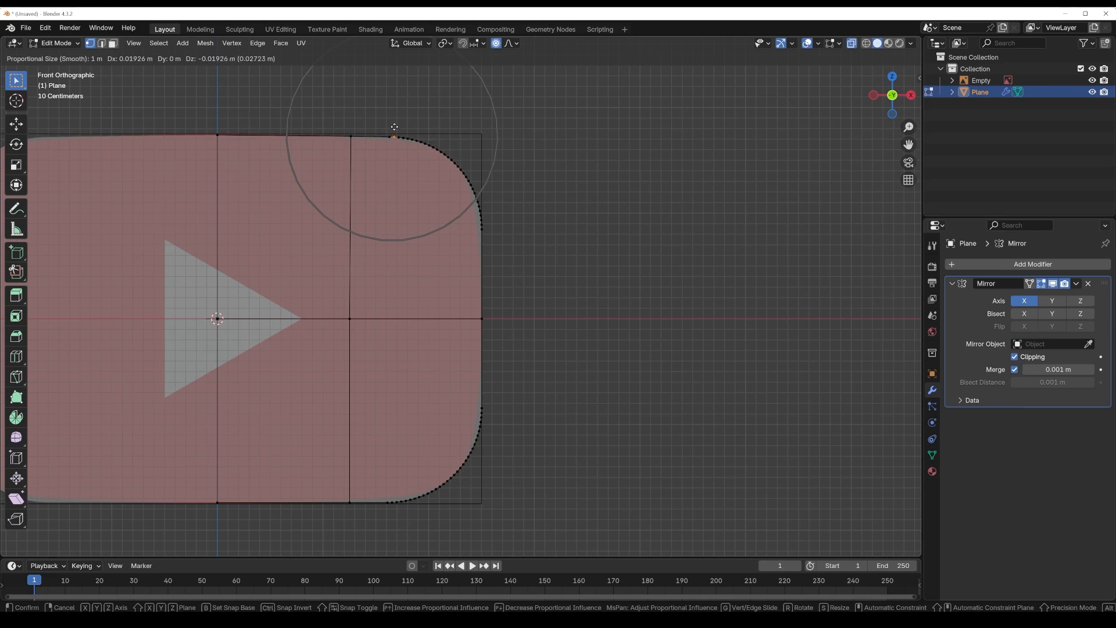
pyautogui.scroll(-1, 394, 127)
pyautogui.scroll(3, 394, 127)
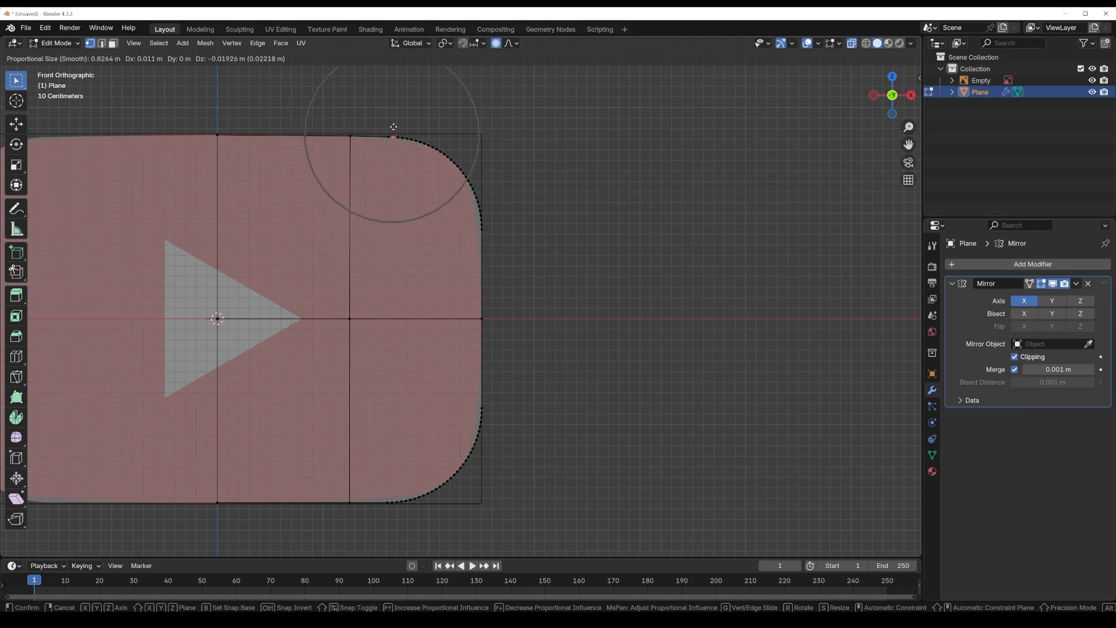
pyautogui.scroll(-2, 394, 127)
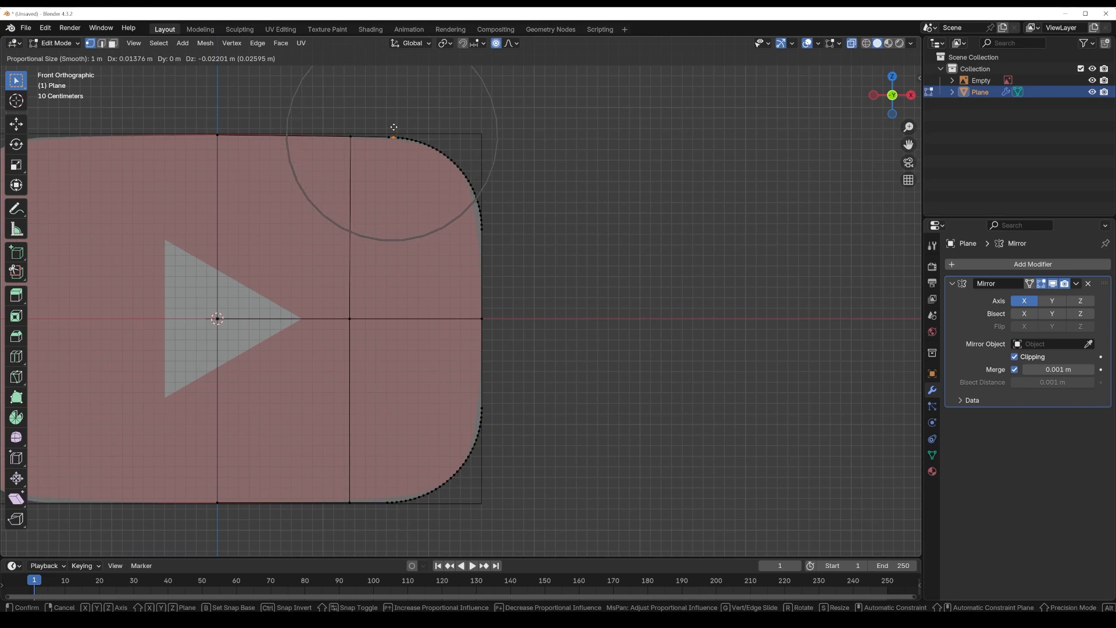
pyautogui.scroll(2, 394, 127)
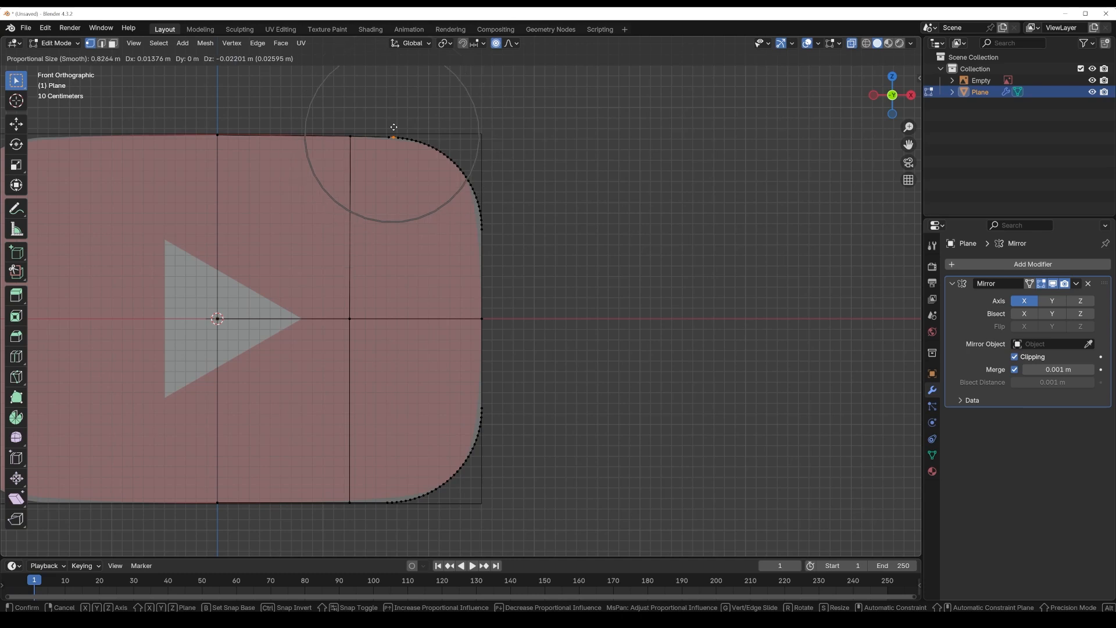
pyautogui.scroll(1, 394, 127)
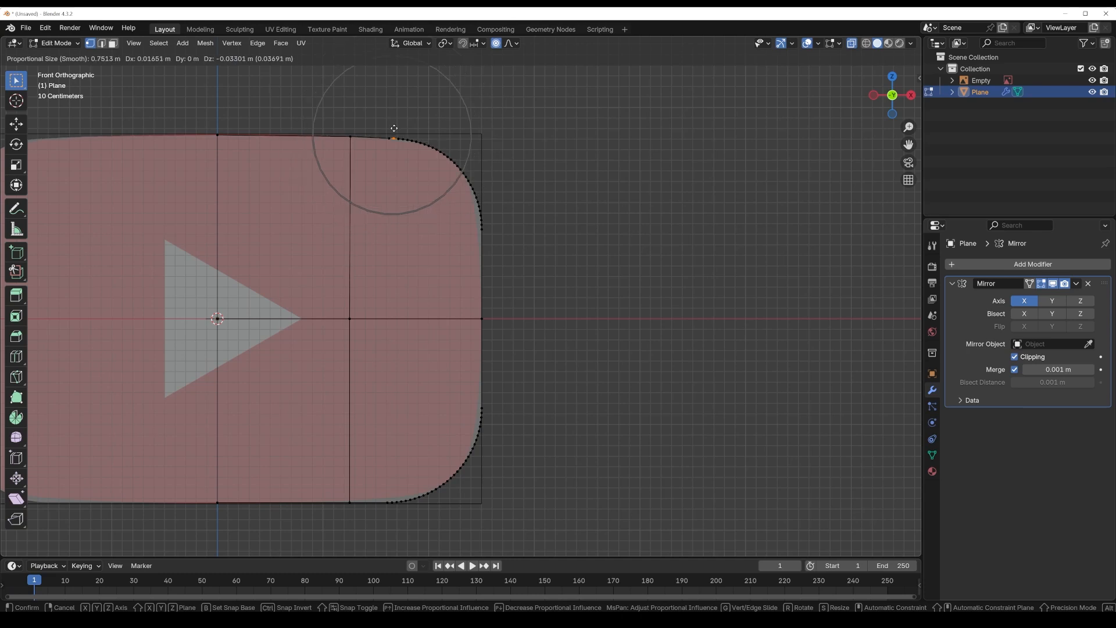
pyautogui.click(394, 127)
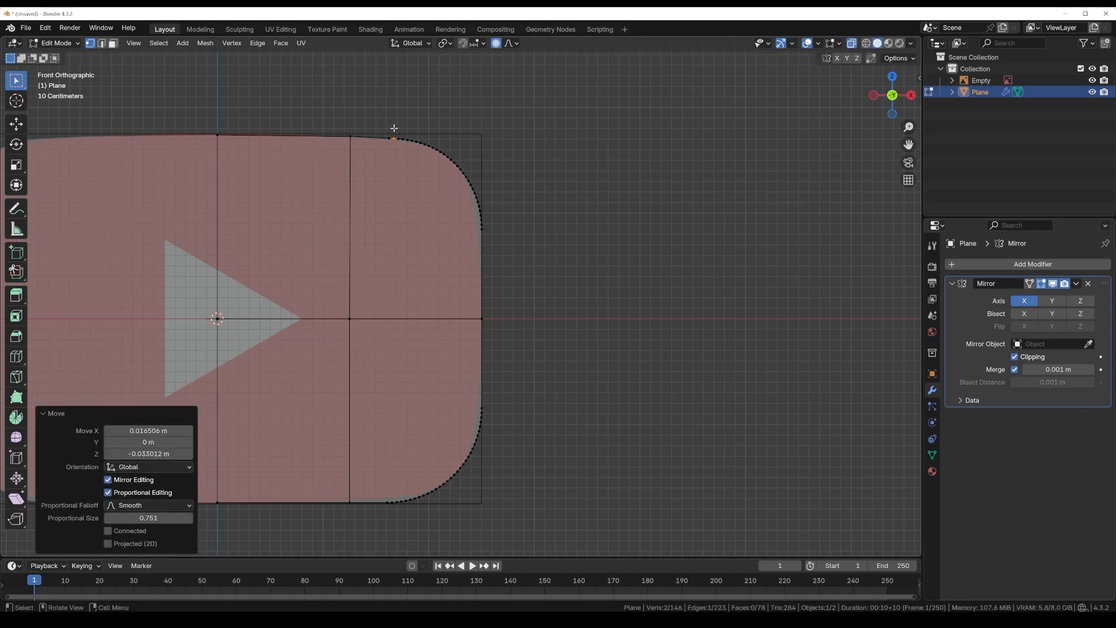
# Try moving one vertex near the lower end of the upper corner's curve about -0.030 m along global X, and undo it
pyautogui.click(479, 210)
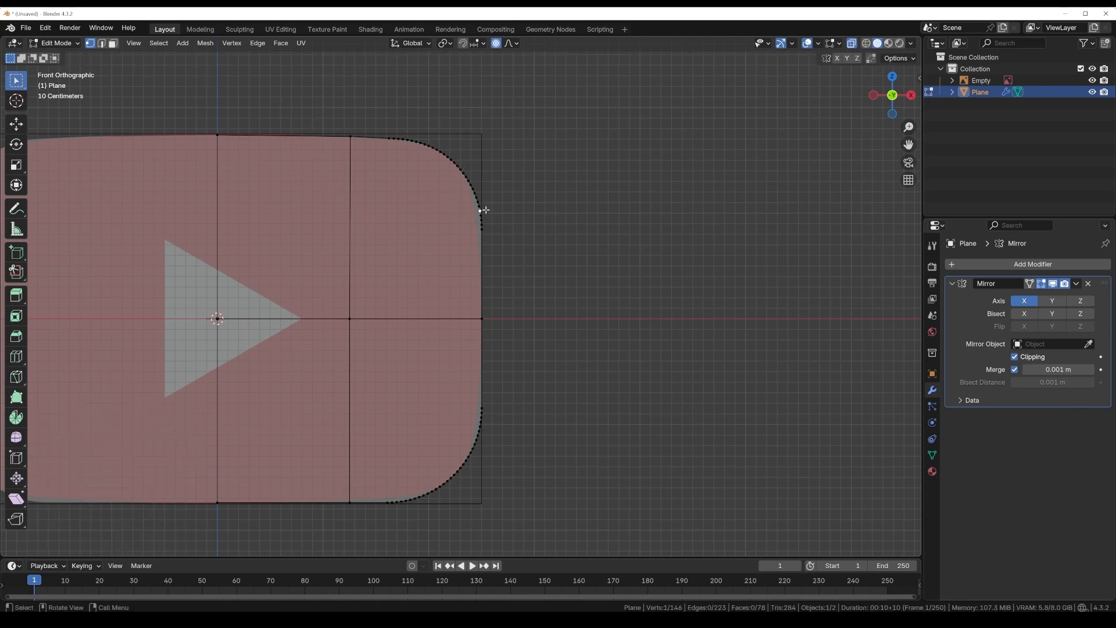
pyautogui.press('g')
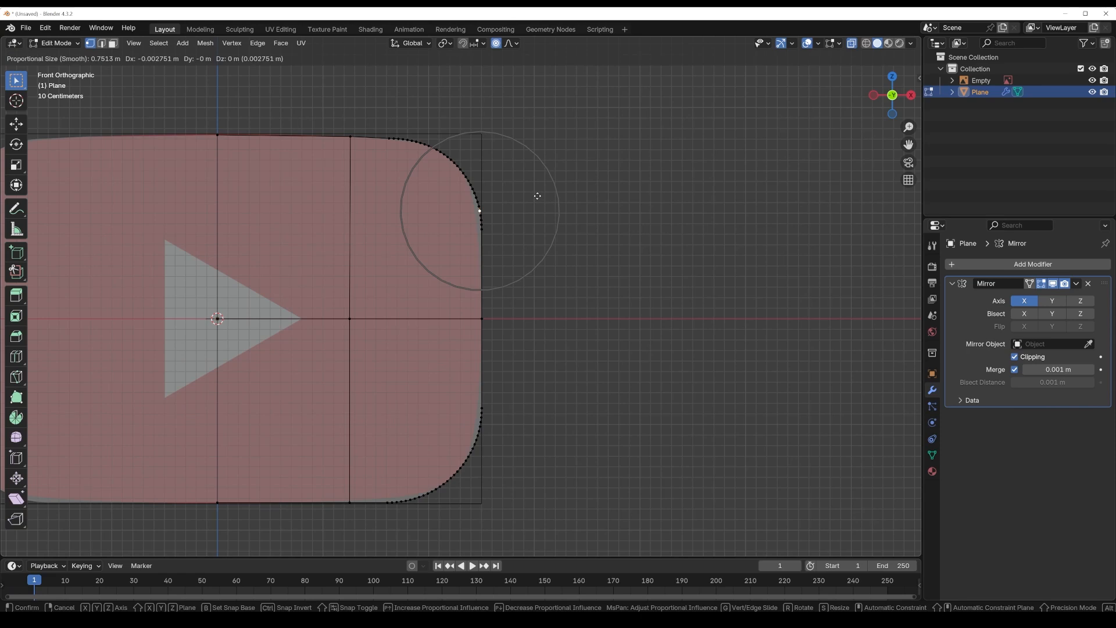
pyautogui.press('x')
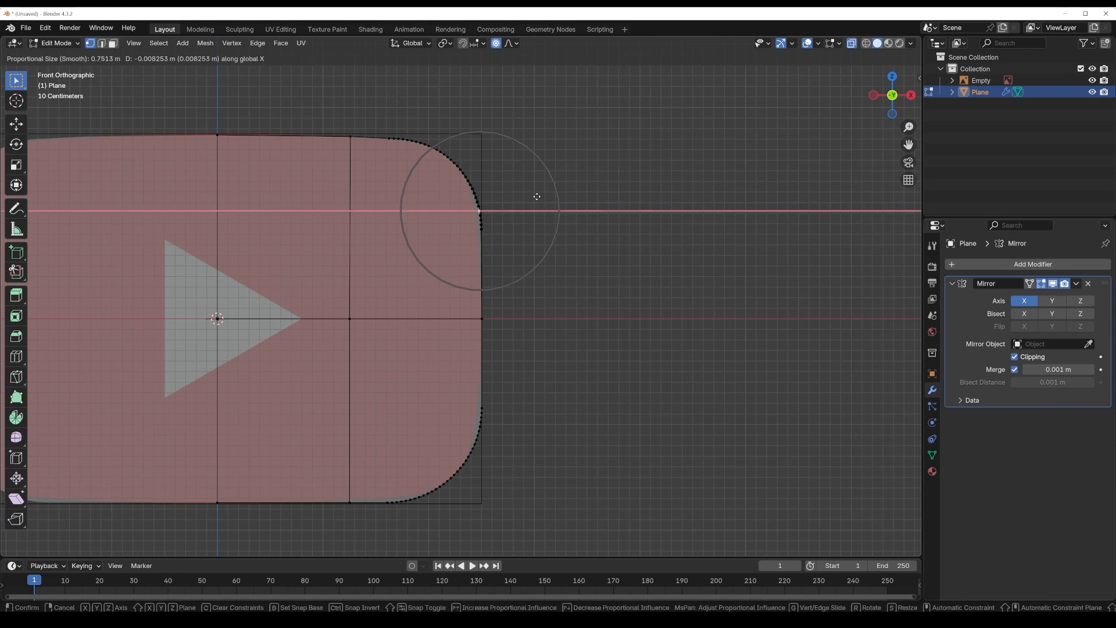
pyautogui.click(534, 197)
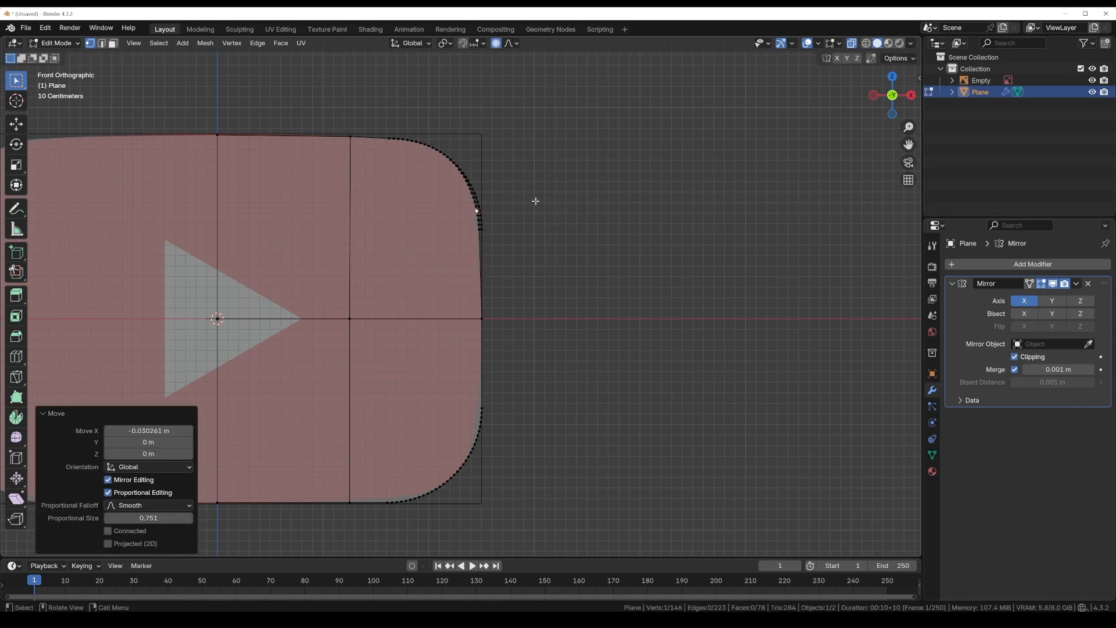
pyautogui.hotkey('ctrl', 'z')
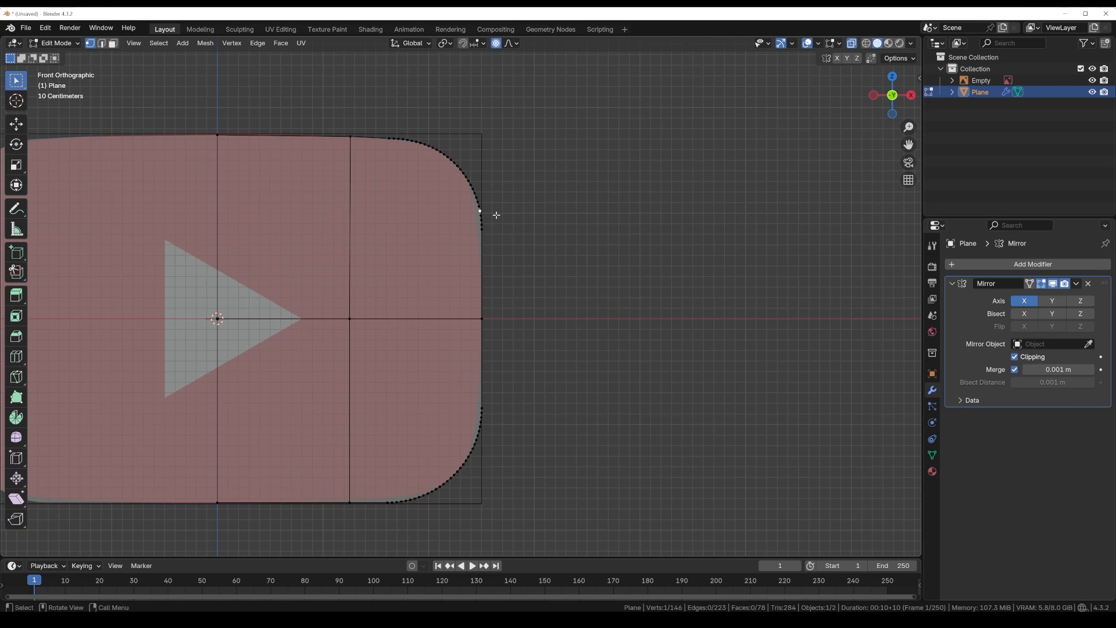
# Select the front and back vertices near the lower end of the upper corner's curve and move them about -0.041 m along global X
pyautogui.keyDown('alt'); pyautogui.scroll(3, 497, 213); pyautogui.keyUp('alt')
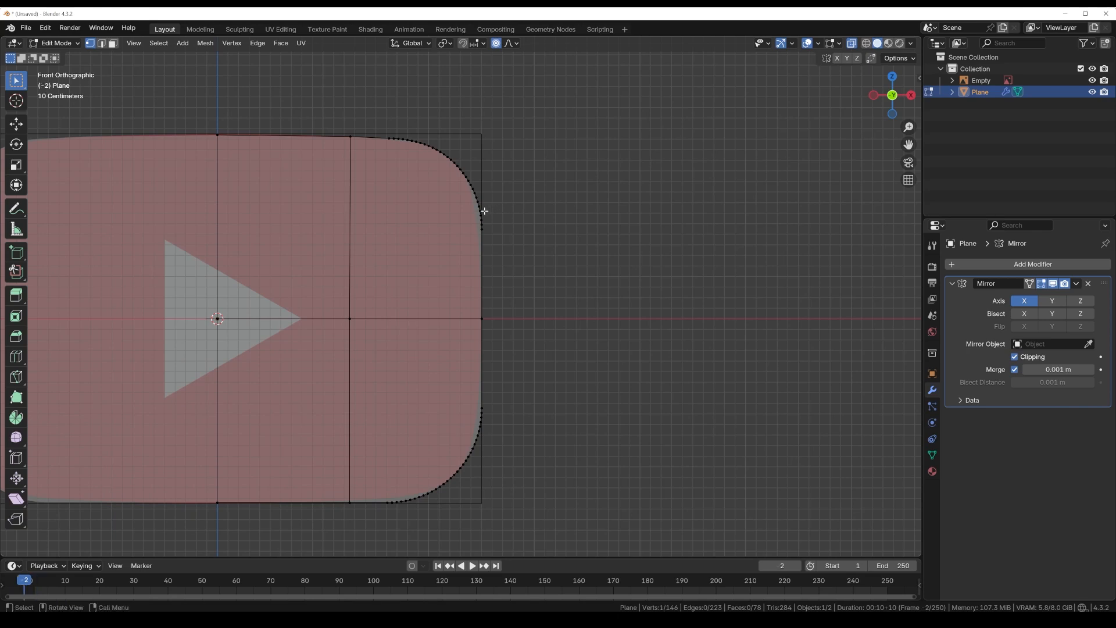
pyautogui.scroll(3, 485, 210)
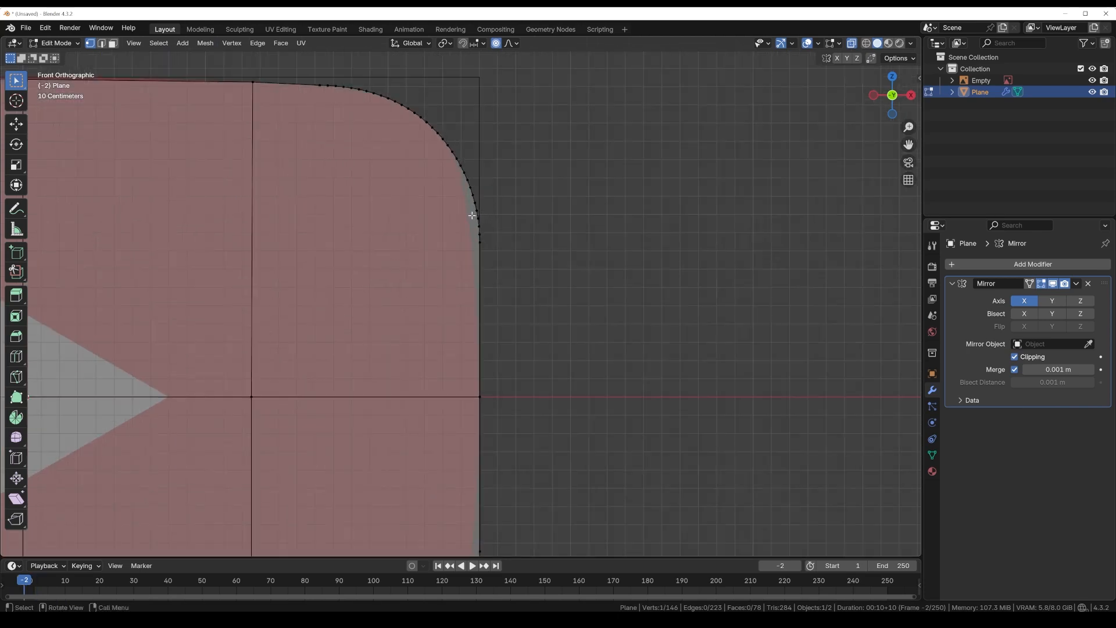
pyautogui.moveTo(469, 216); pyautogui.dragTo(494, 220)
pyautogui.scroll(-2, 531, 224)
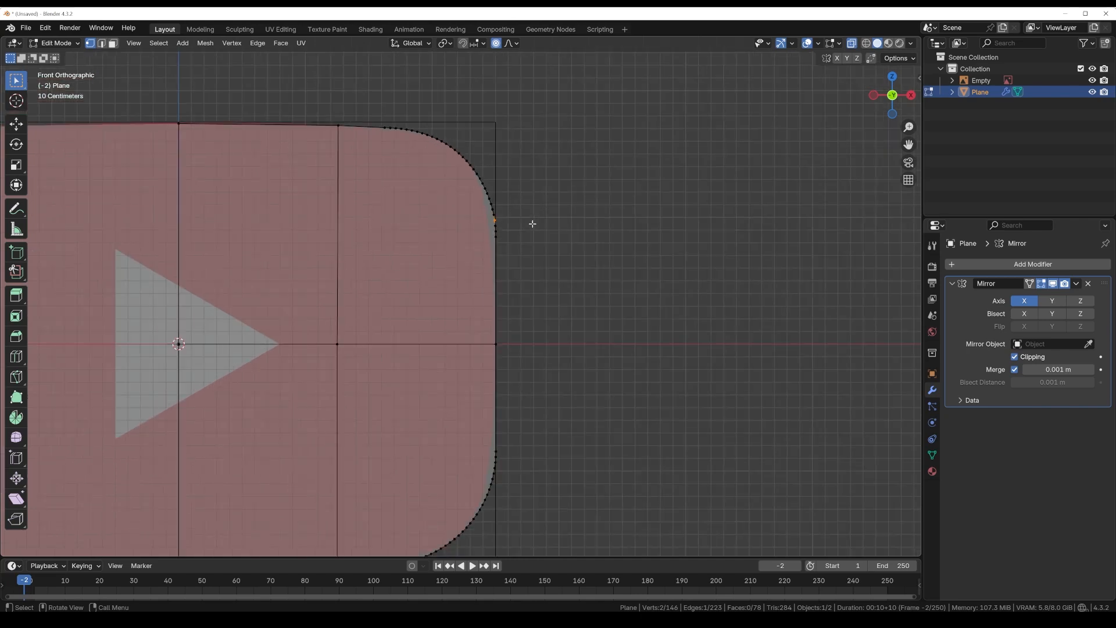
pyautogui.press('g')
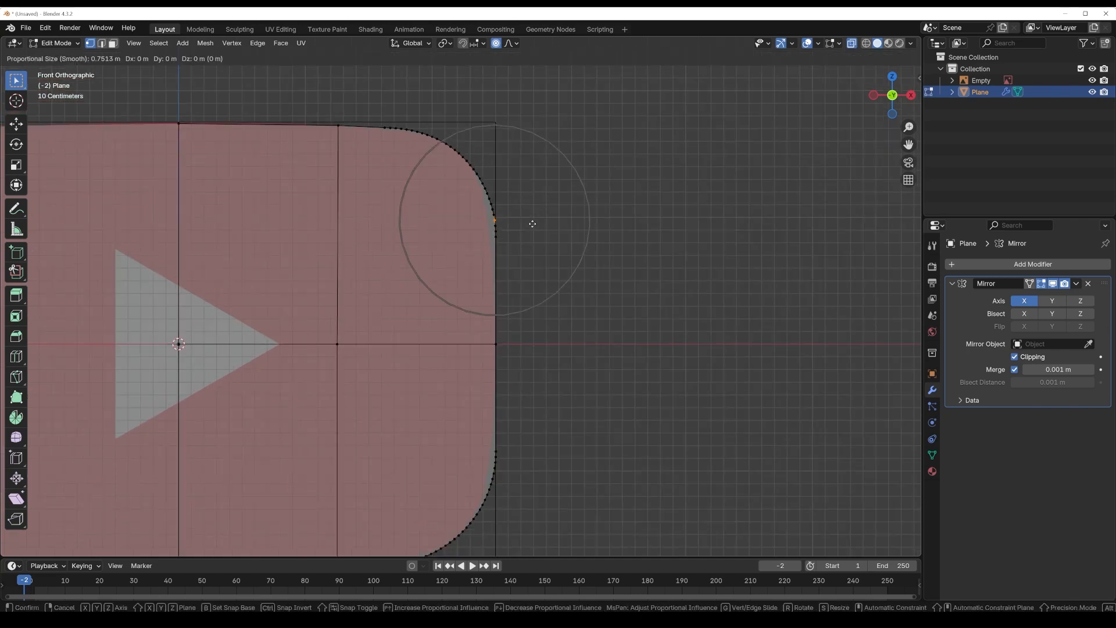
pyautogui.press('x')
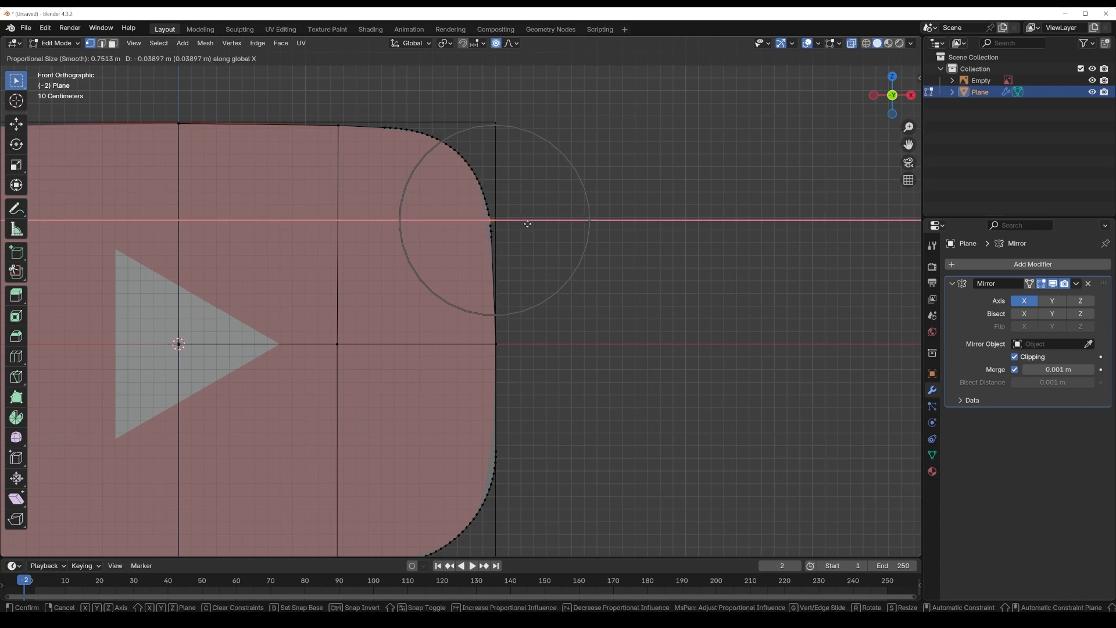
pyautogui.click(526, 224)
# Select the front and back vertices where the lower corner's curve meets the bottom edge and move them about 0.036 m along global Z
pyautogui.keyDown('shift'); pyautogui.moveTo(531, 281); pyautogui.dragTo(534, 170, button='middle'); pyautogui.keyUp('shift')
pyautogui.scroll(3, 408, 405)
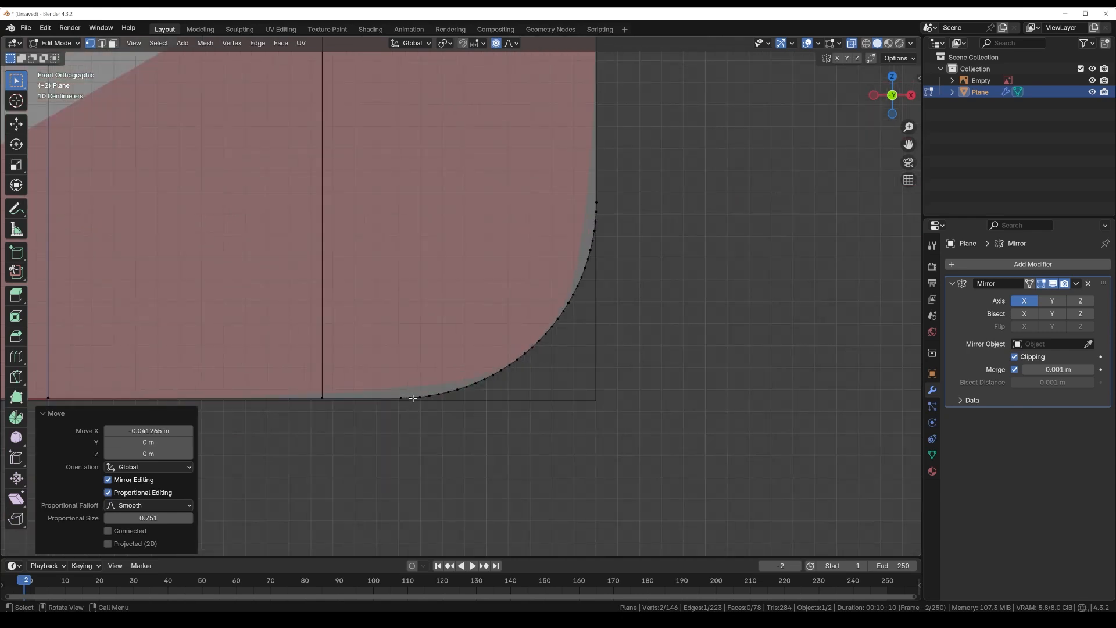
pyautogui.click(411, 395)
pyautogui.moveTo(404, 387); pyautogui.dragTo(416, 414)
pyautogui.moveTo(474, 418); pyautogui.dragTo(413, 402, button='middle')
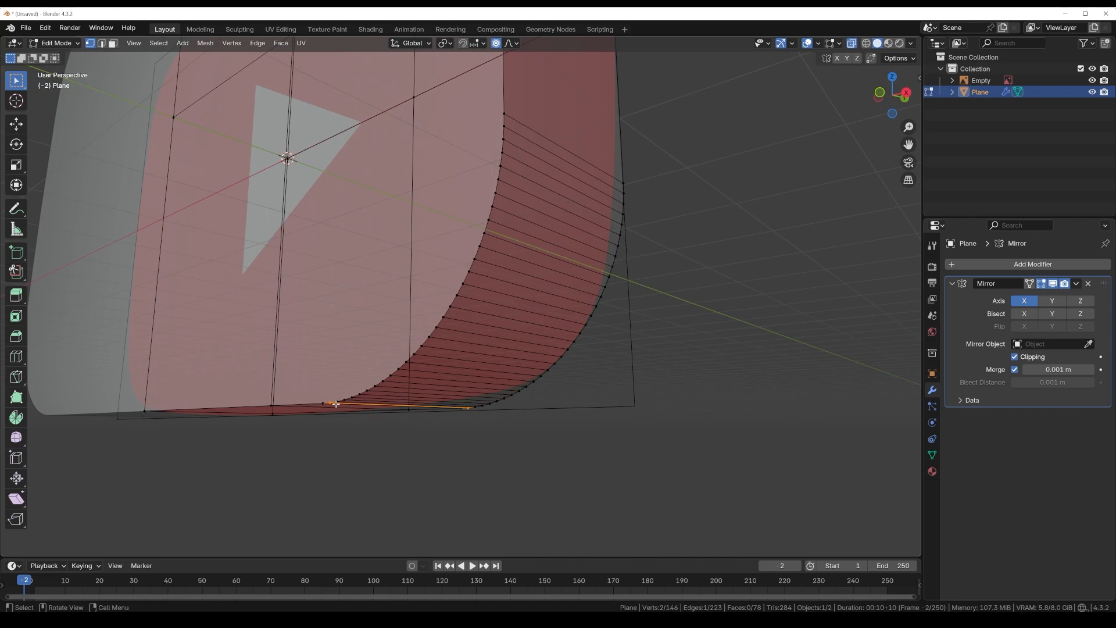
pyautogui.press('KP_1')
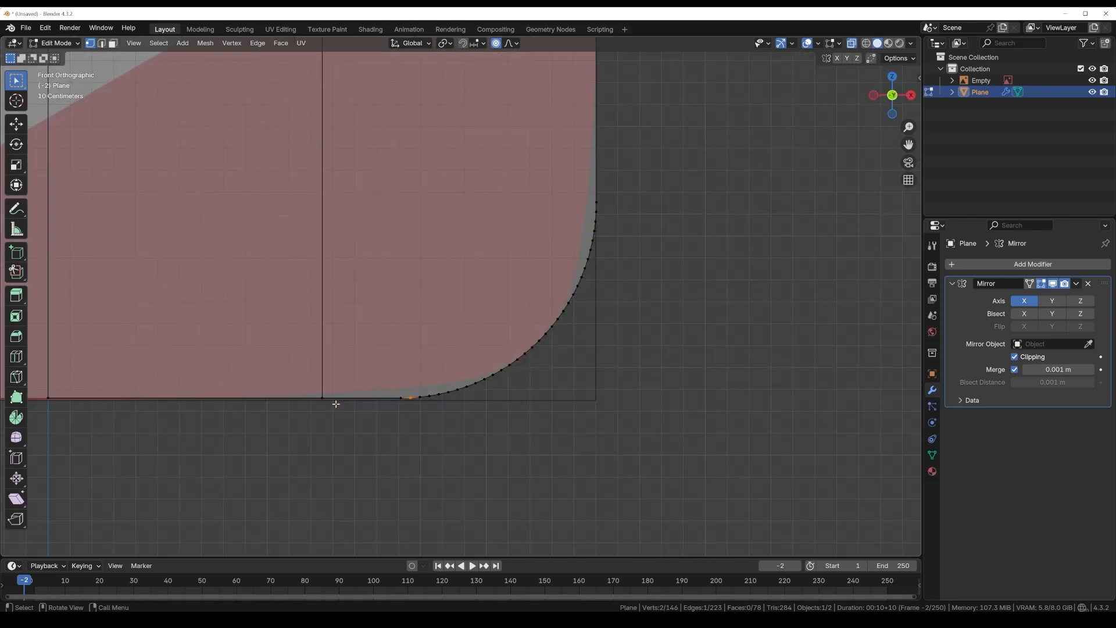
pyautogui.press('g')
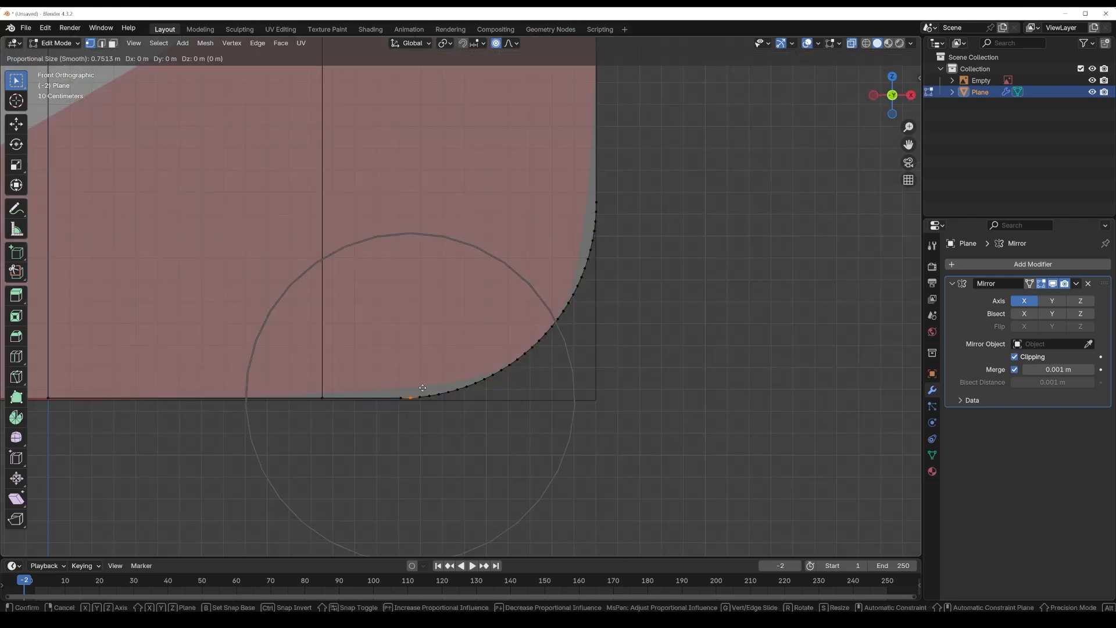
pyautogui.press('z')
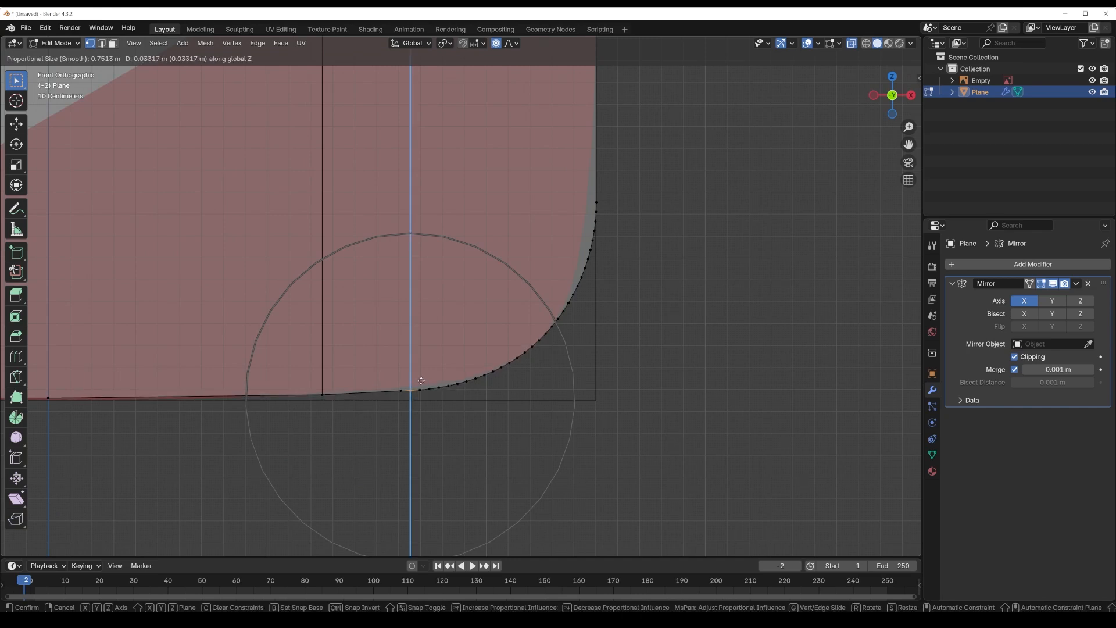
pyautogui.click(420, 380)
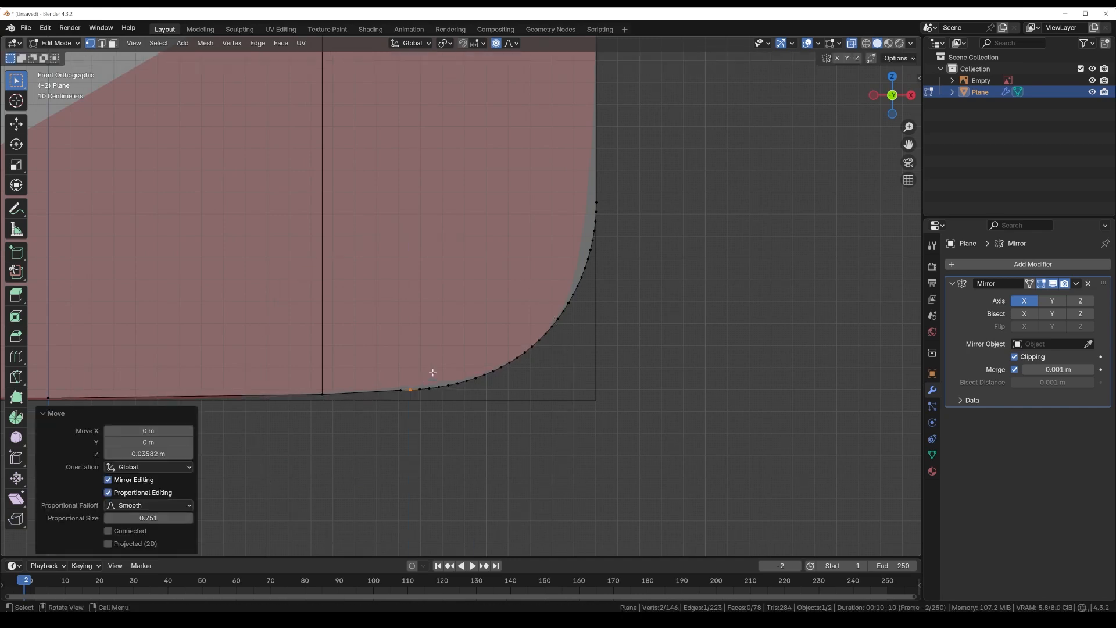
# Select the vertex pair near the upper end of the lower corner's curve and move it about -0.046 m along global X
pyautogui.click(599, 240)
pyautogui.keyDown('shift'); pyautogui.click(591, 239); pyautogui.keyUp('shift')
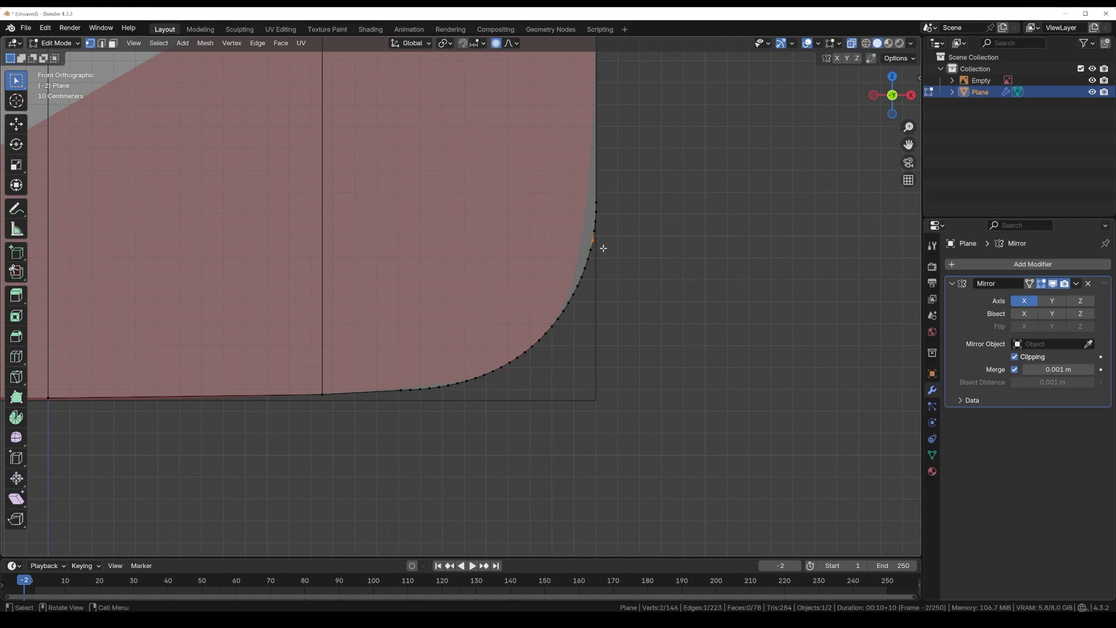
pyautogui.press('g')
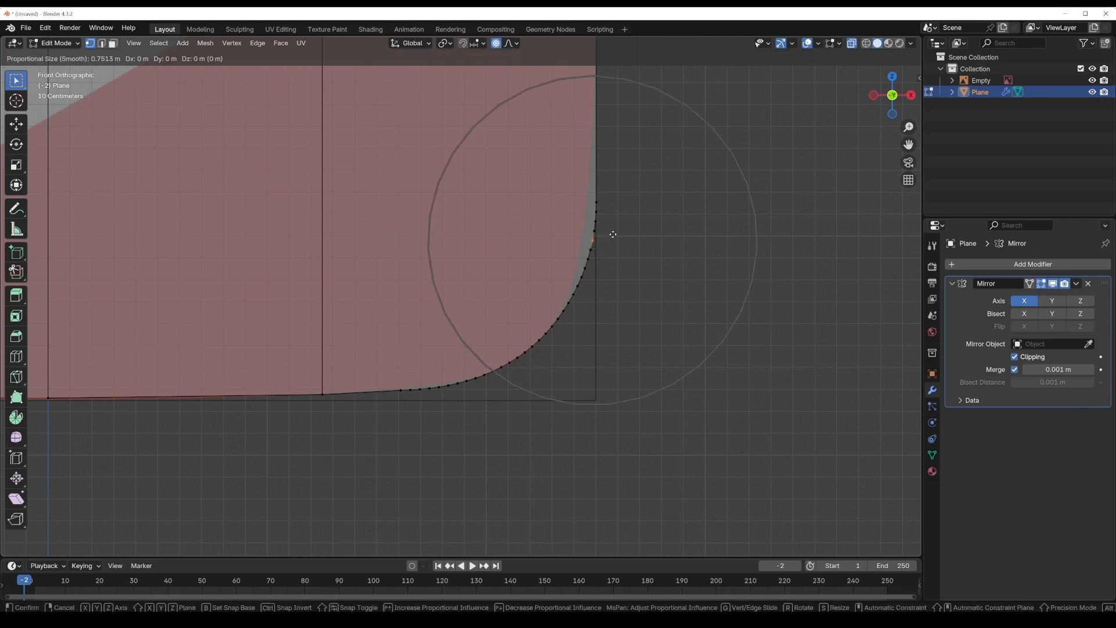
pyautogui.press('x')
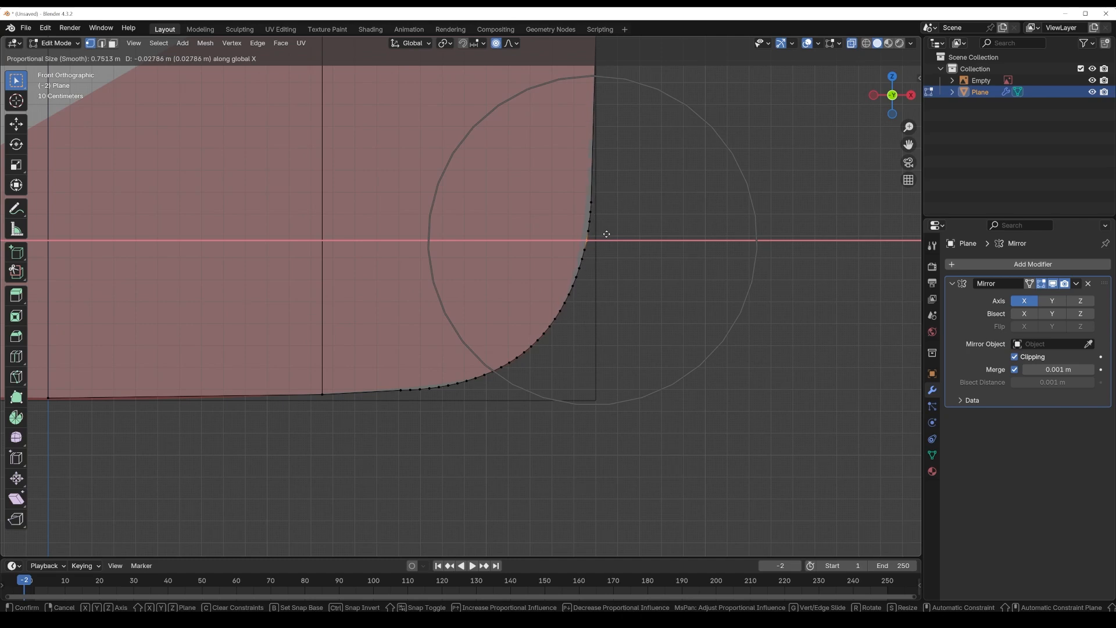
pyautogui.click(602, 234)
pyautogui.scroll(-2, 609, 244)
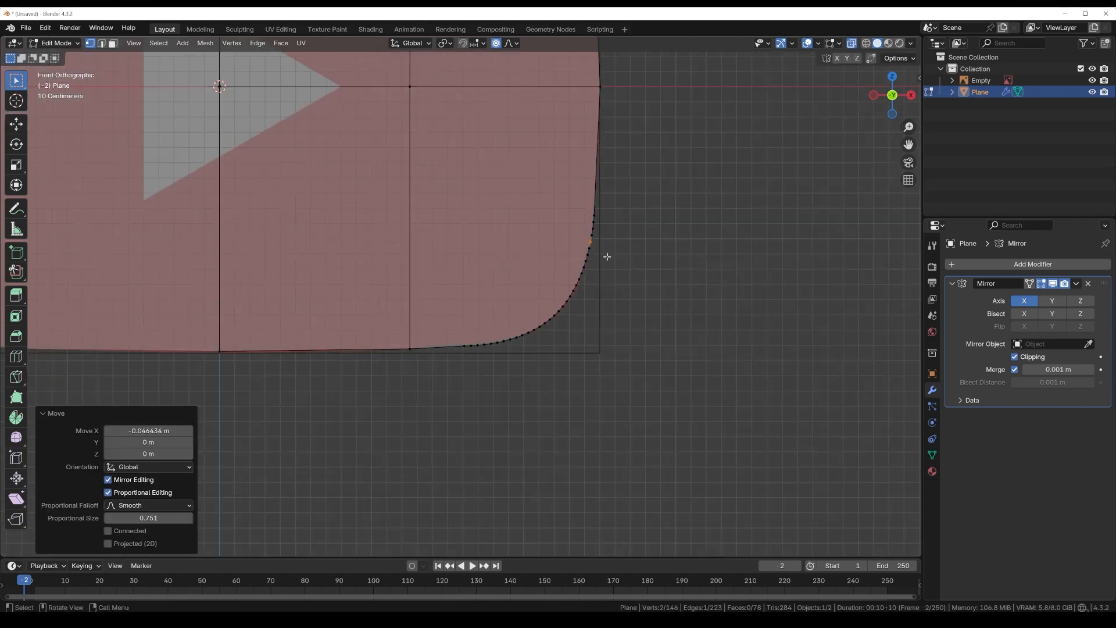
# Drop the moved vertex pair from the selection and turn off X-ray to show the block as solid
pyautogui.click(607, 257)
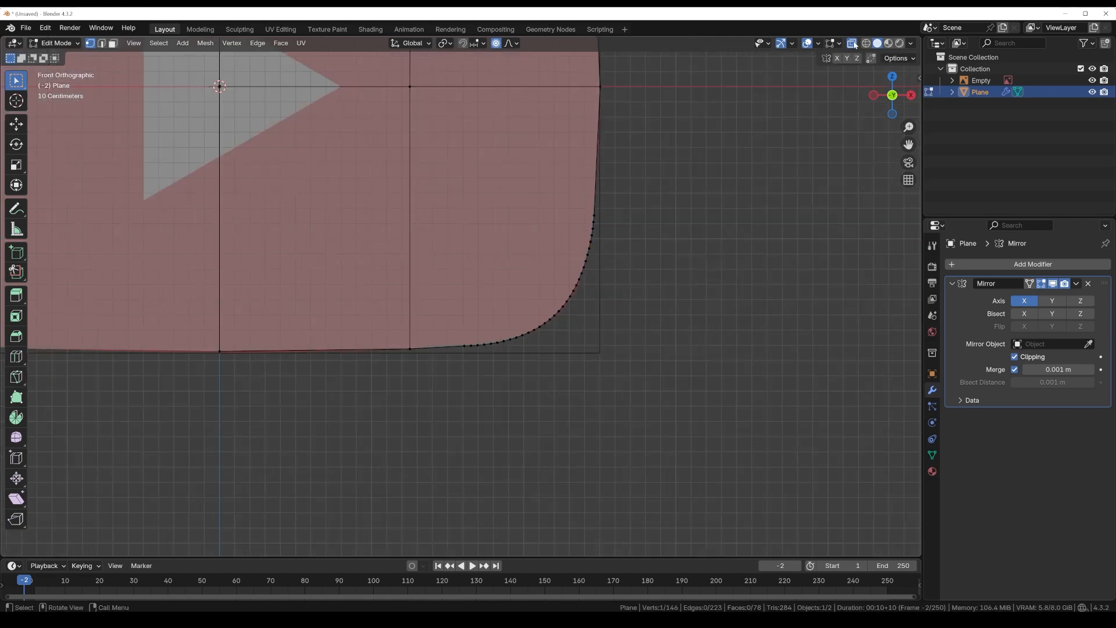
pyautogui.click(852, 44)
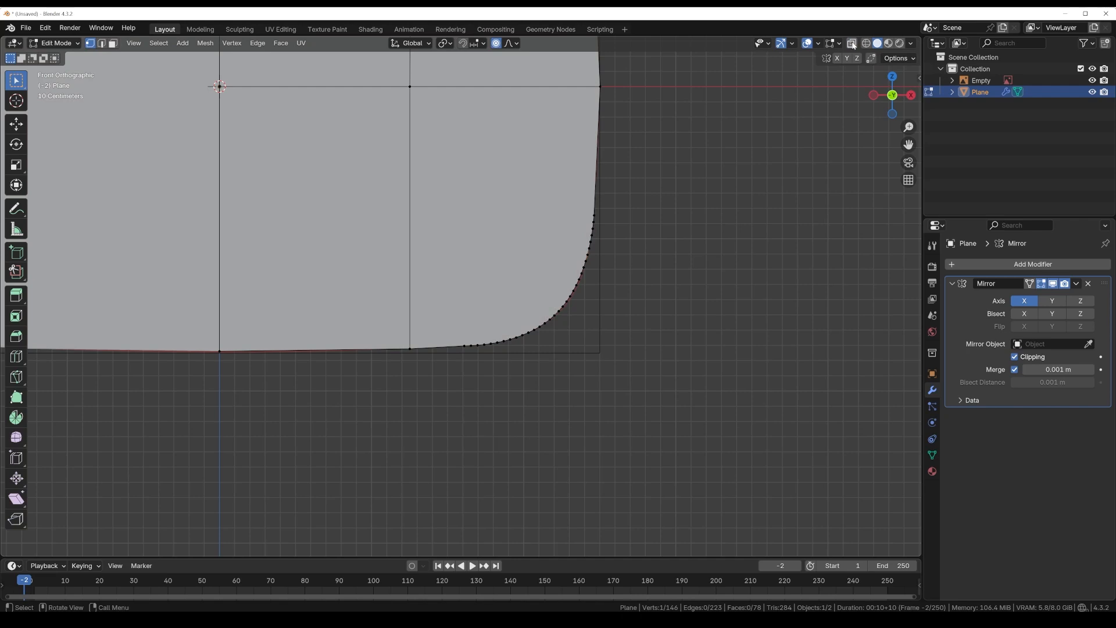
pyautogui.scroll(-2, 697, 190)
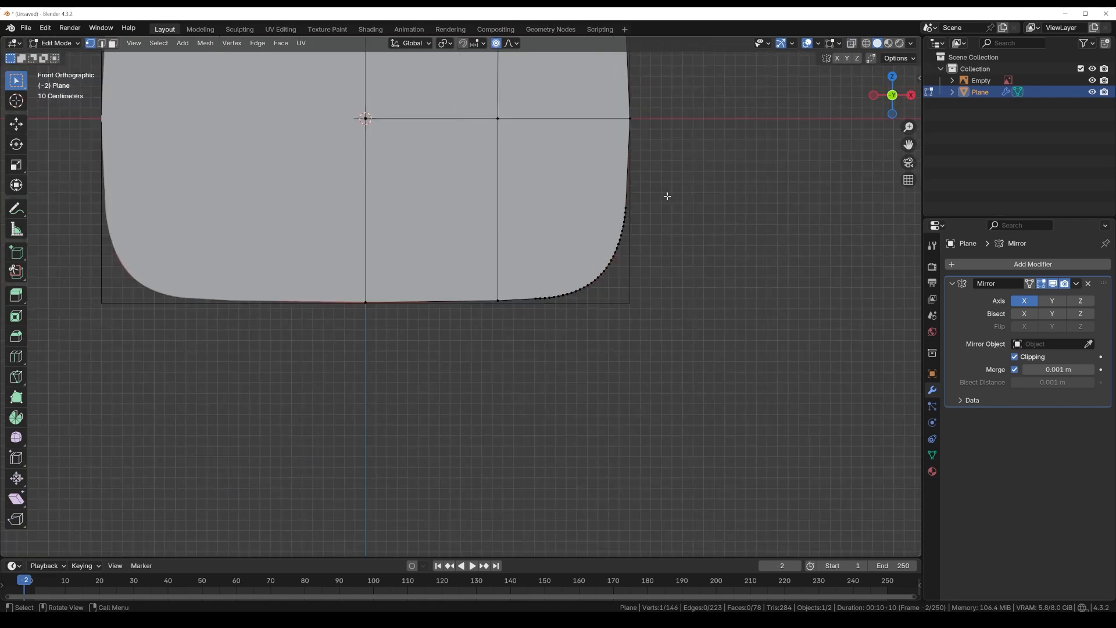
# Return to Object Mode and apply Shade Auto Smooth with a 30° angle to the rounded block in place of plain smooth shading
pyautogui.press('Tab')
pyautogui.scroll(-2, 666, 195)
pyautogui.moveTo(666, 195); pyautogui.dragTo(618, 195, button='middle')
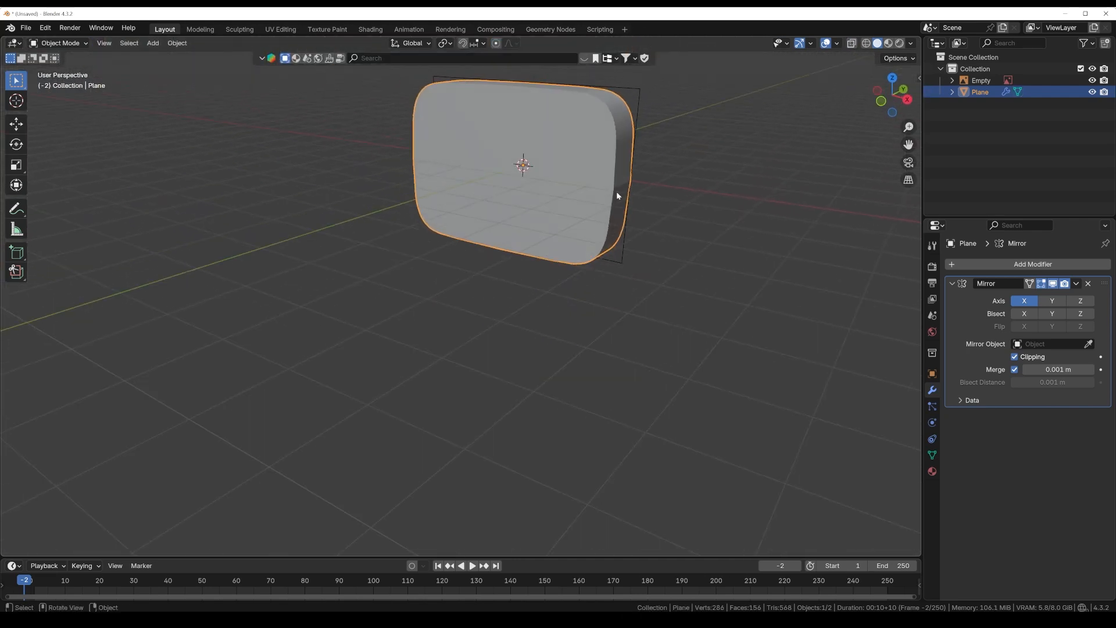
pyautogui.rightClick(584, 140)
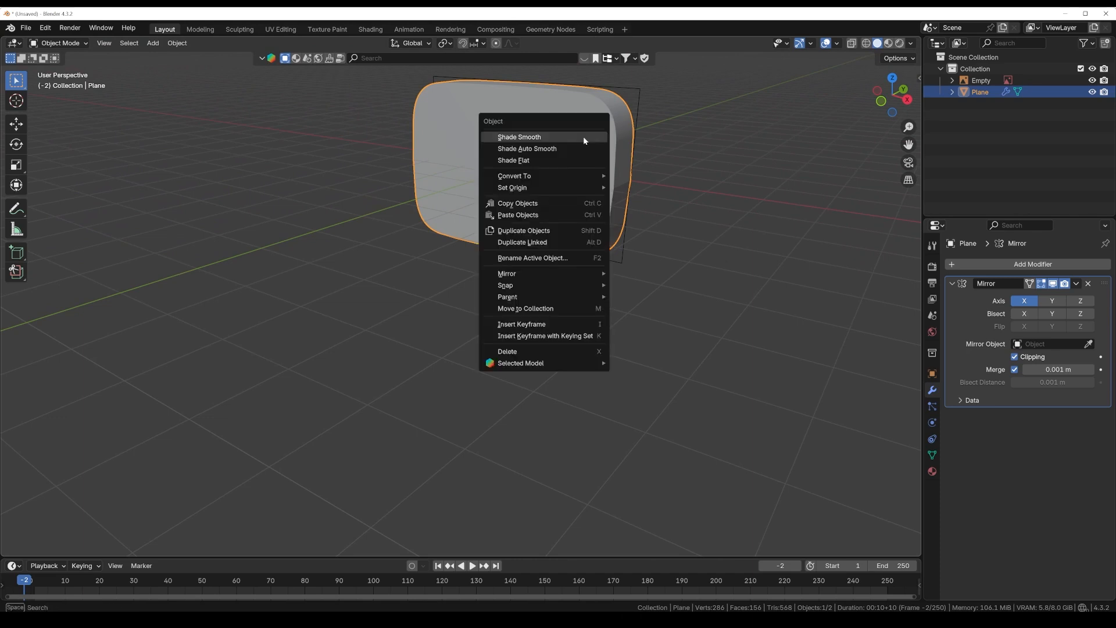
pyautogui.click(583, 140)
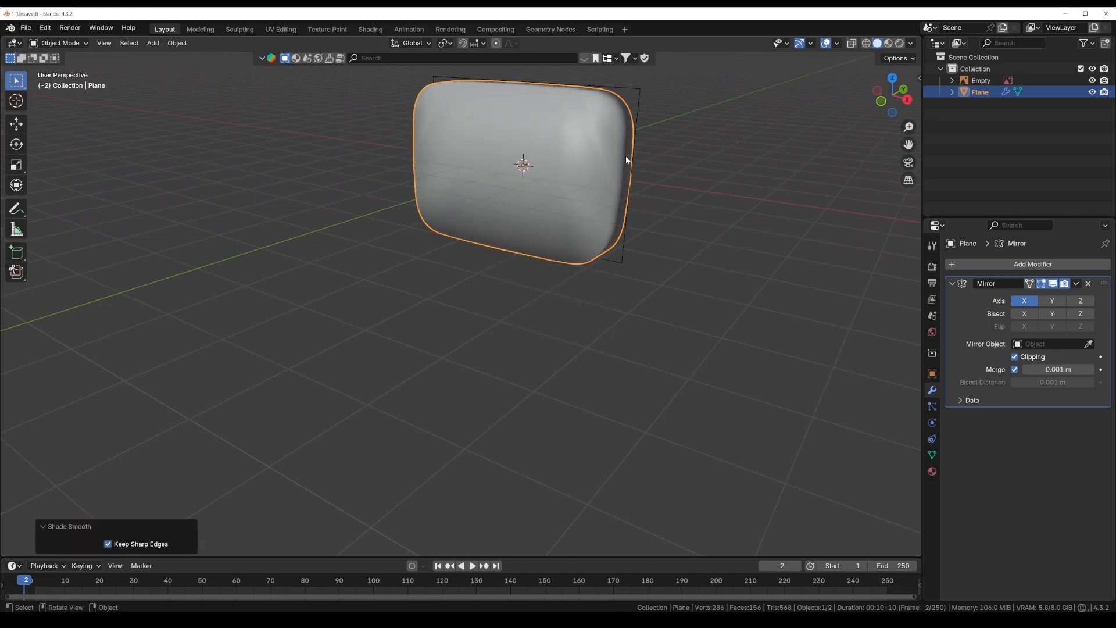
pyautogui.rightClick(601, 156)
pyautogui.click(590, 166)
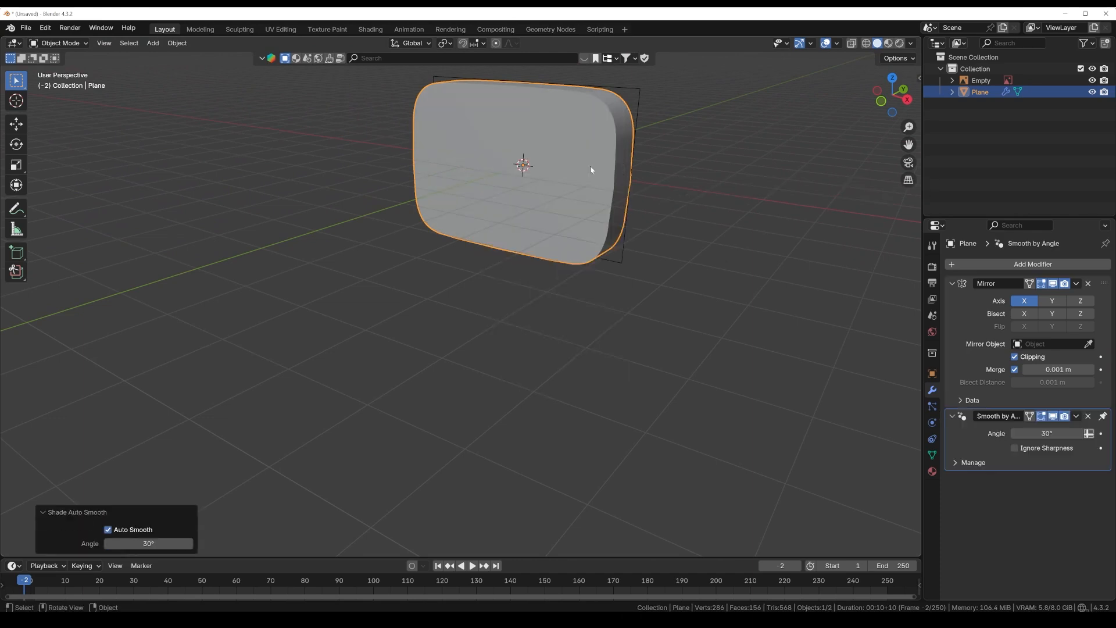
pyautogui.moveTo(632, 166); pyautogui.dragTo(514, 178, button='middle')
pyautogui.rightClick(588, 147)
pyautogui.click(539, 149)
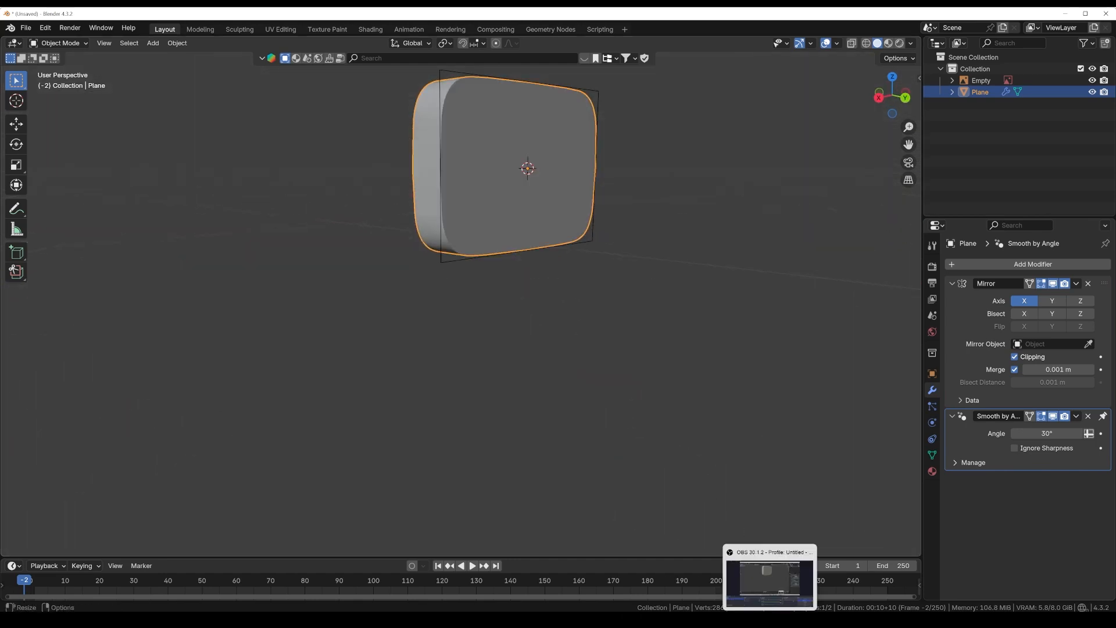
# Switch to the front view and hide the rounded block to expose the play triangle on the reference image
pyautogui.press('KP_1')
pyautogui.hotkey('alt', 'a')
pyautogui.keyDown('shift'); pyautogui.moveTo(523, 181); pyautogui.dragTo(470, 291, button='middle'); pyautogui.keyUp('shift')
pyautogui.scroll(1, 469, 253)
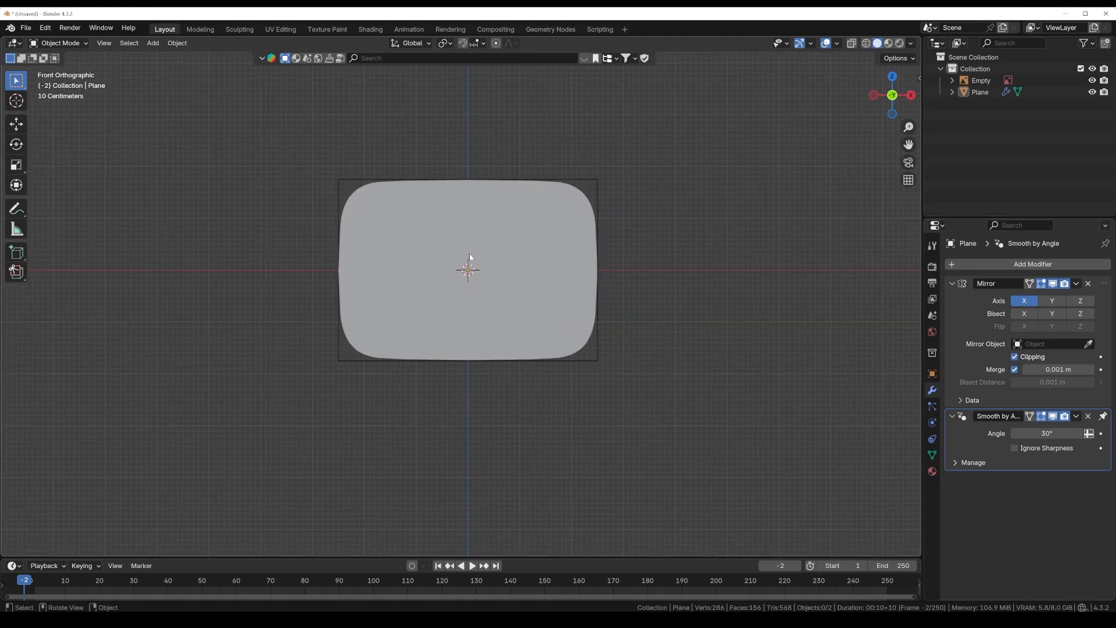
pyautogui.scroll(1, 469, 253)
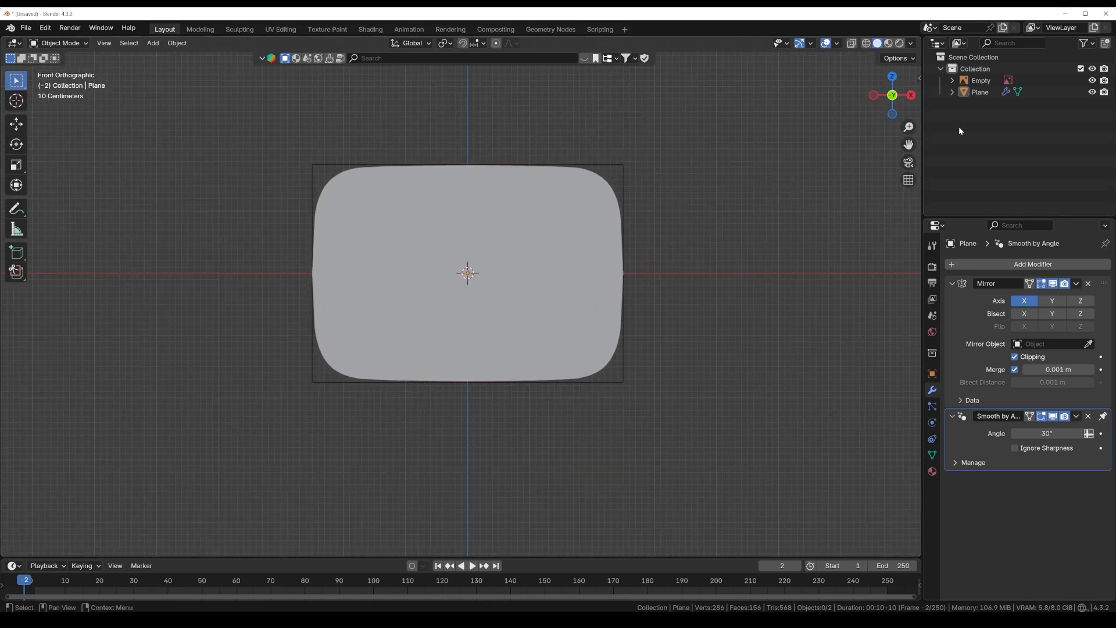
pyautogui.click(444, 233)
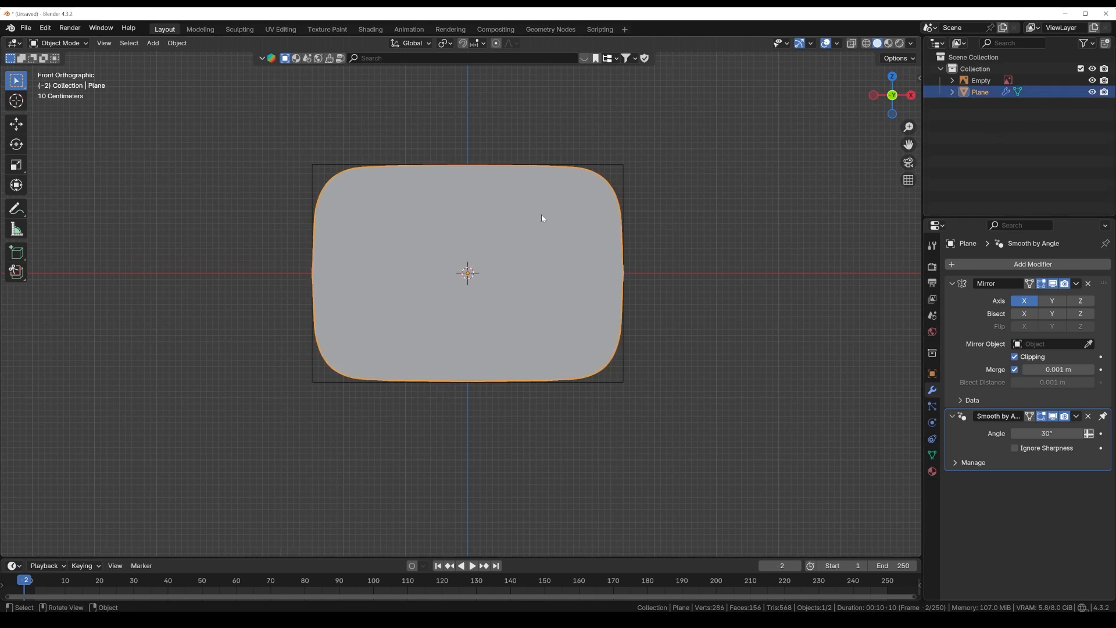
pyautogui.click(1092, 92)
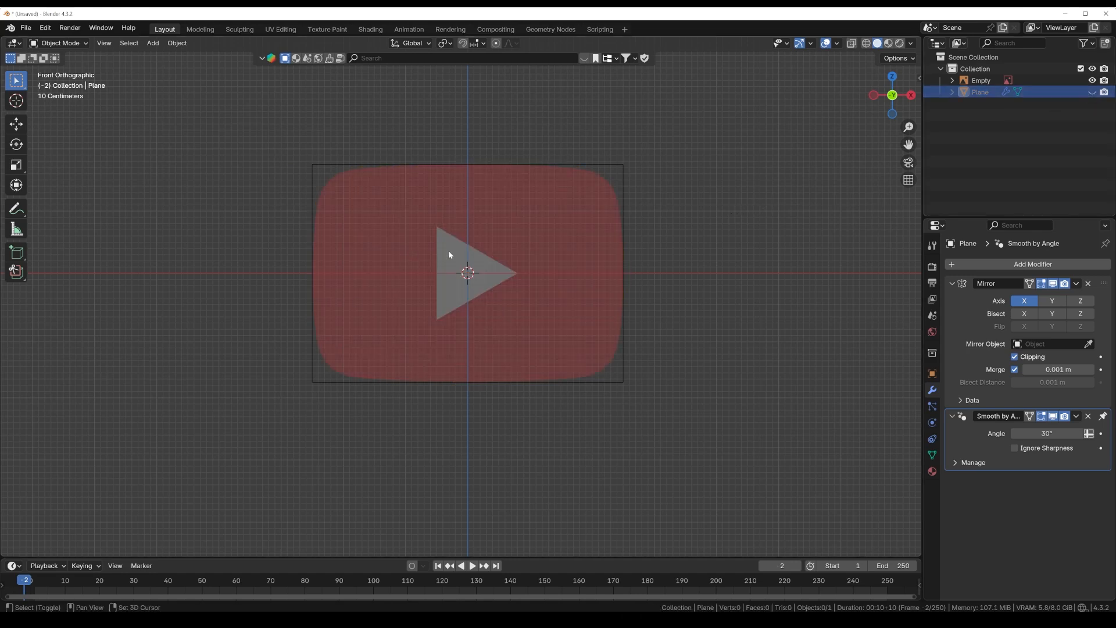
# Add a 2 m mesh plane at the origin and rotate it 90° about X to face the front view
pyautogui.hotkey('shift', 'a')
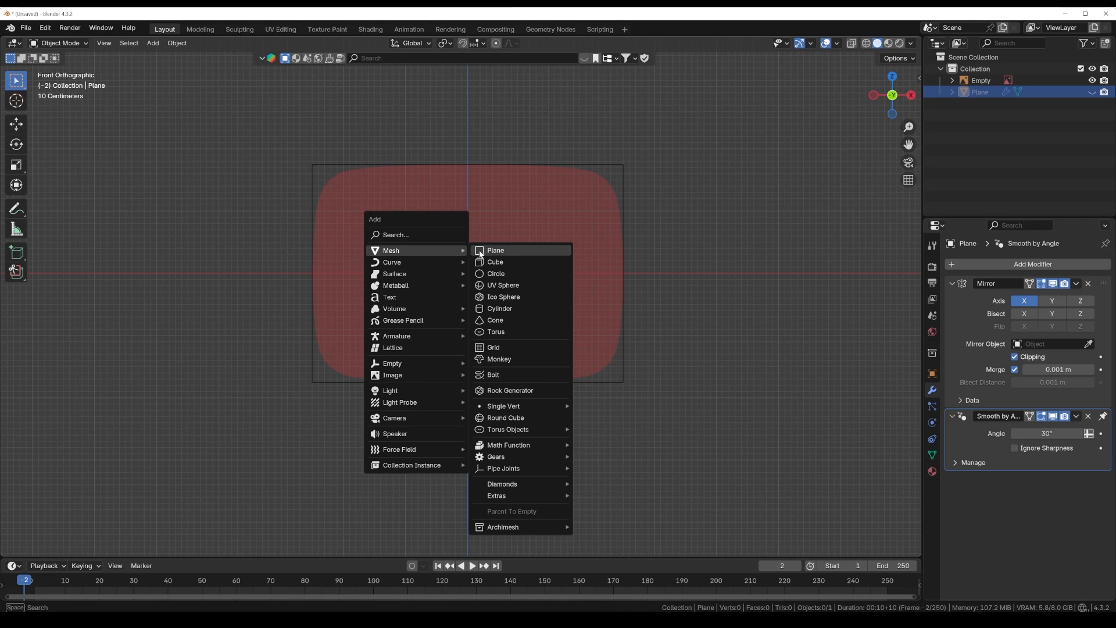
pyautogui.click(479, 251)
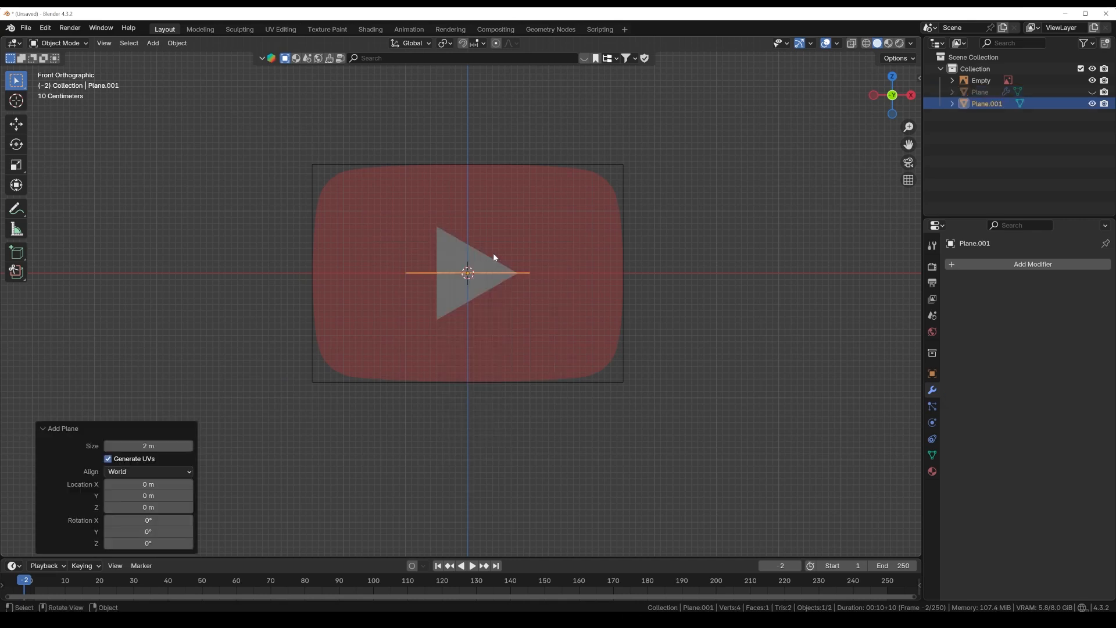
pyautogui.write('rx90')
pyautogui.press('Return')
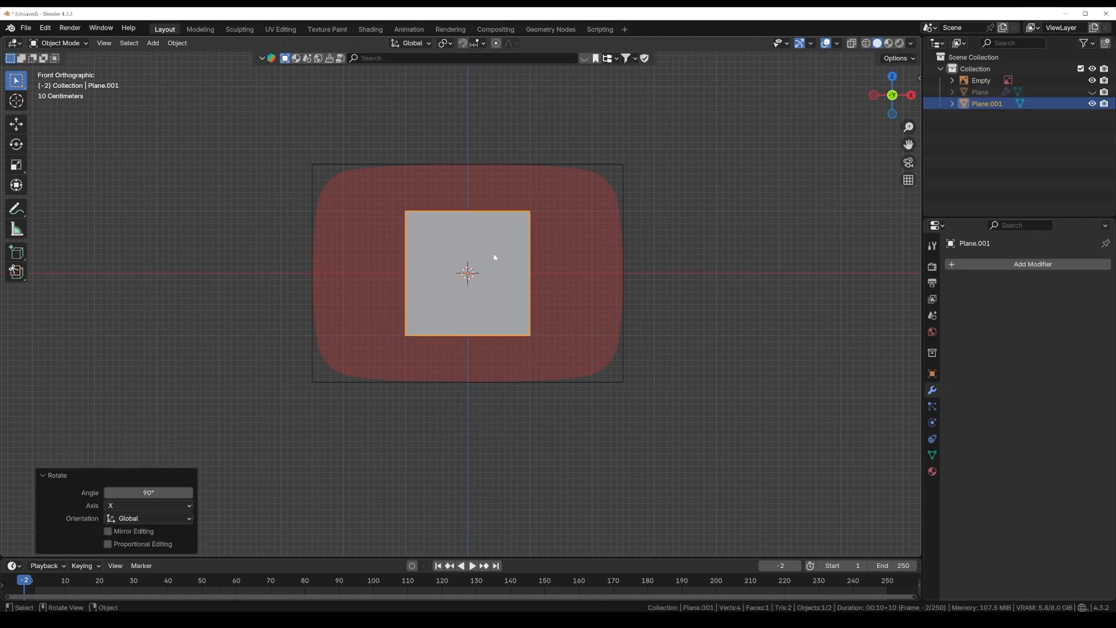
# In Edit Mode, merge the new plane's two right-hand vertices at their center to form a triangle
pyautogui.press('Tab')
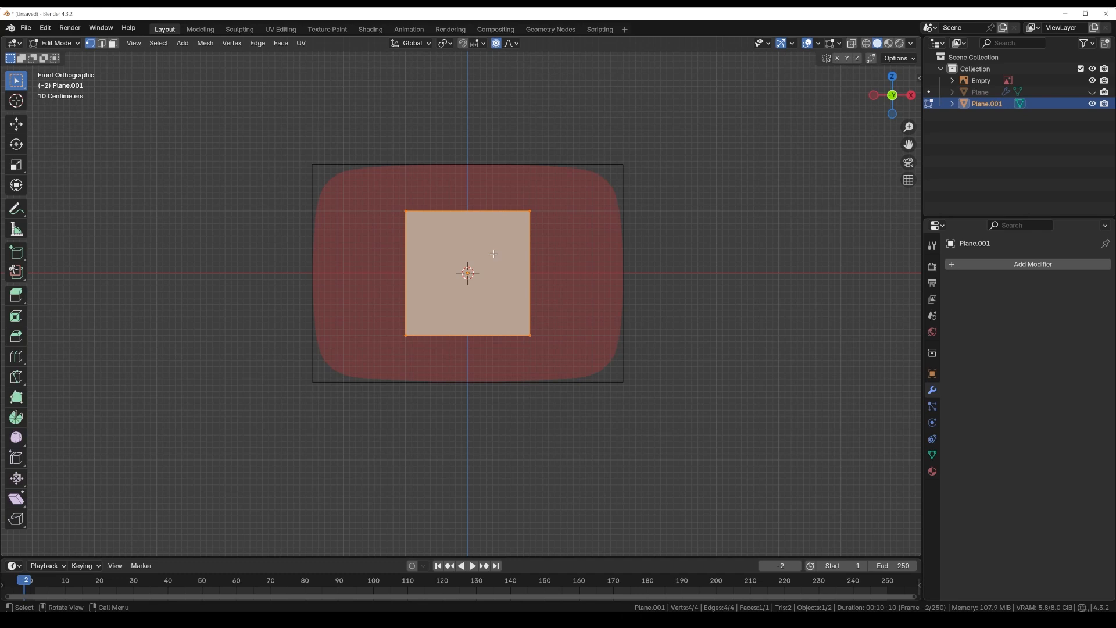
pyautogui.moveTo(515, 190); pyautogui.dragTo(546, 357)
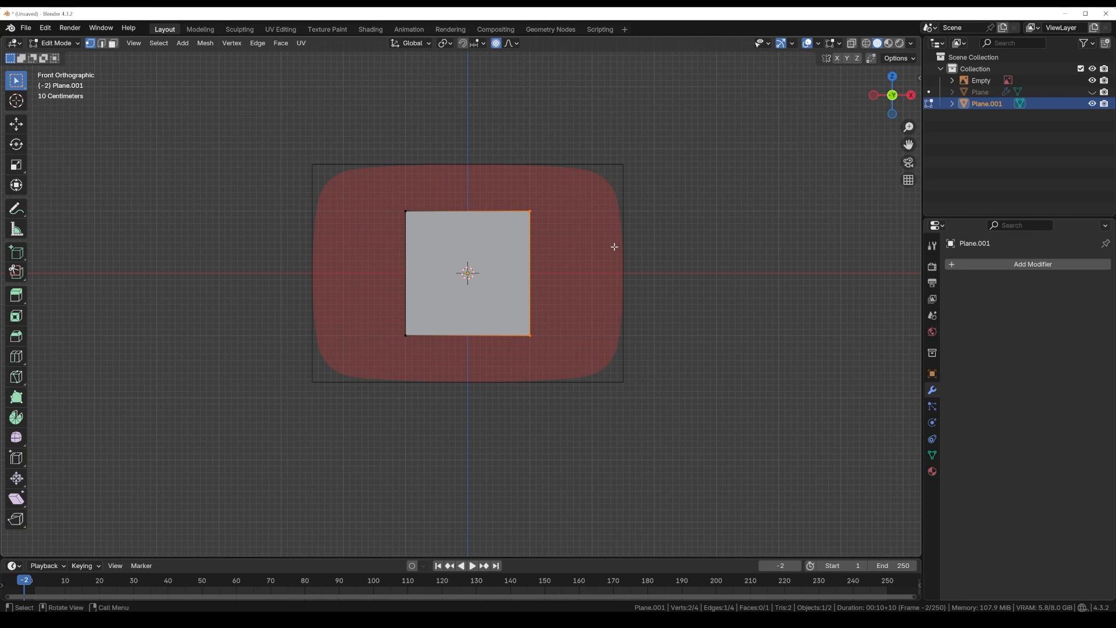
pyautogui.press('m')
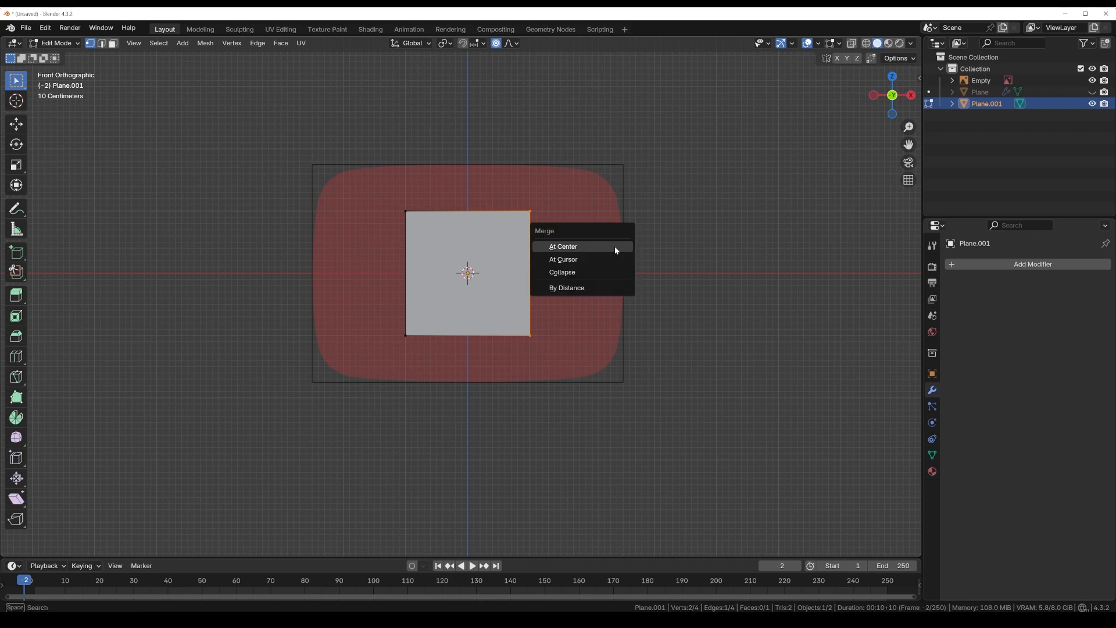
pyautogui.click(615, 246)
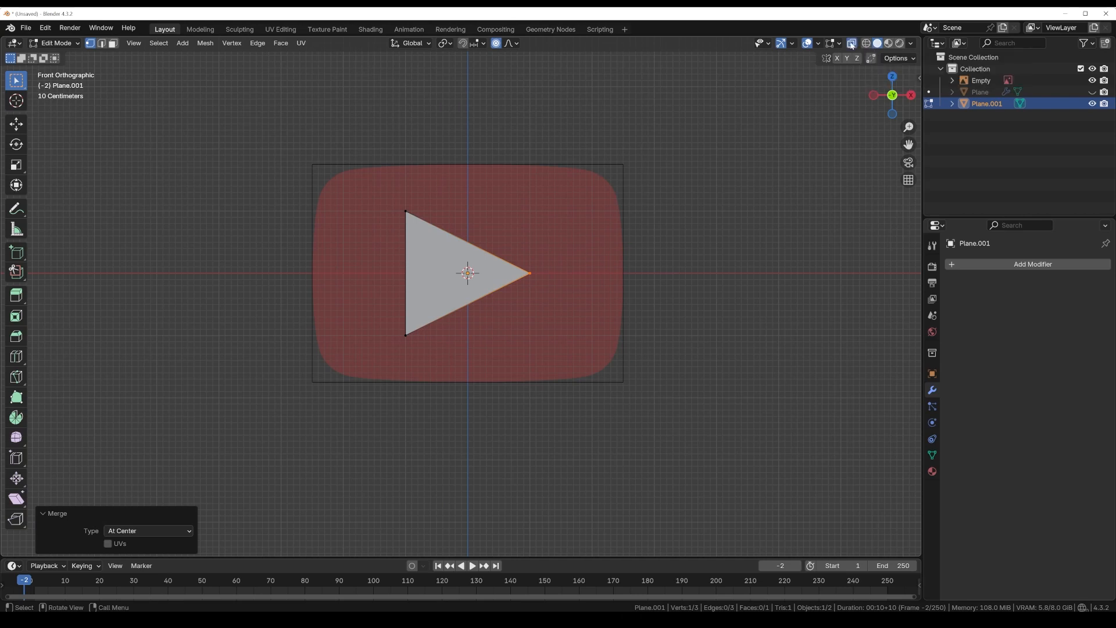
# Turn on X-ray and select the two vertices of the triangle's vertical left edge
pyautogui.click(852, 45)
pyautogui.moveTo(391, 192); pyautogui.dragTo(421, 361)
pyautogui.scroll(2, 472, 331)
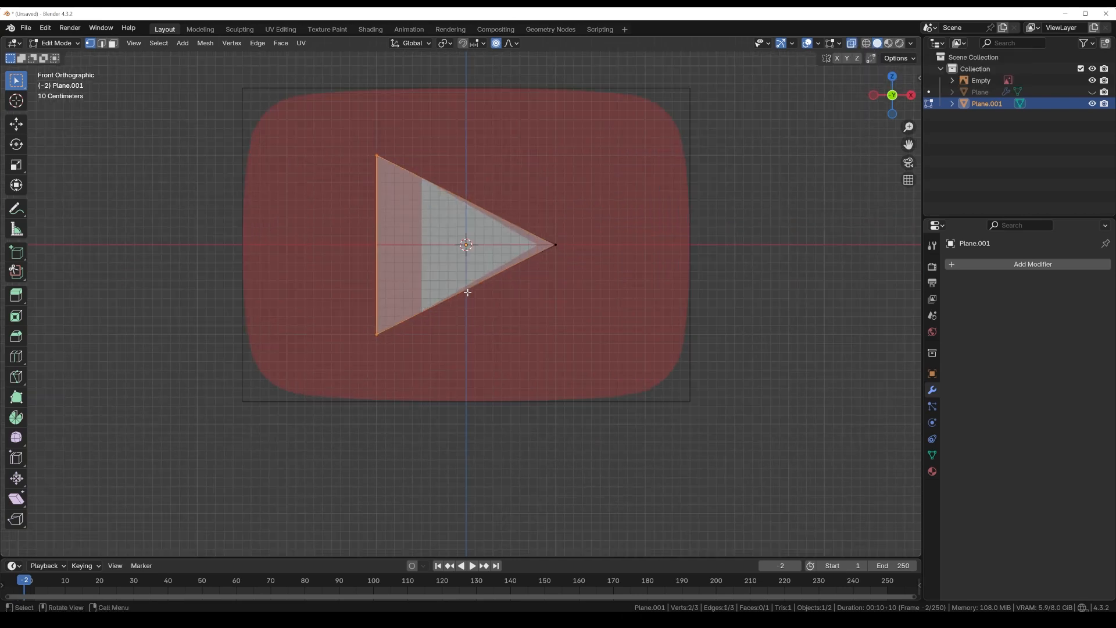
pyautogui.press('g')
pyautogui.click(499, 282)
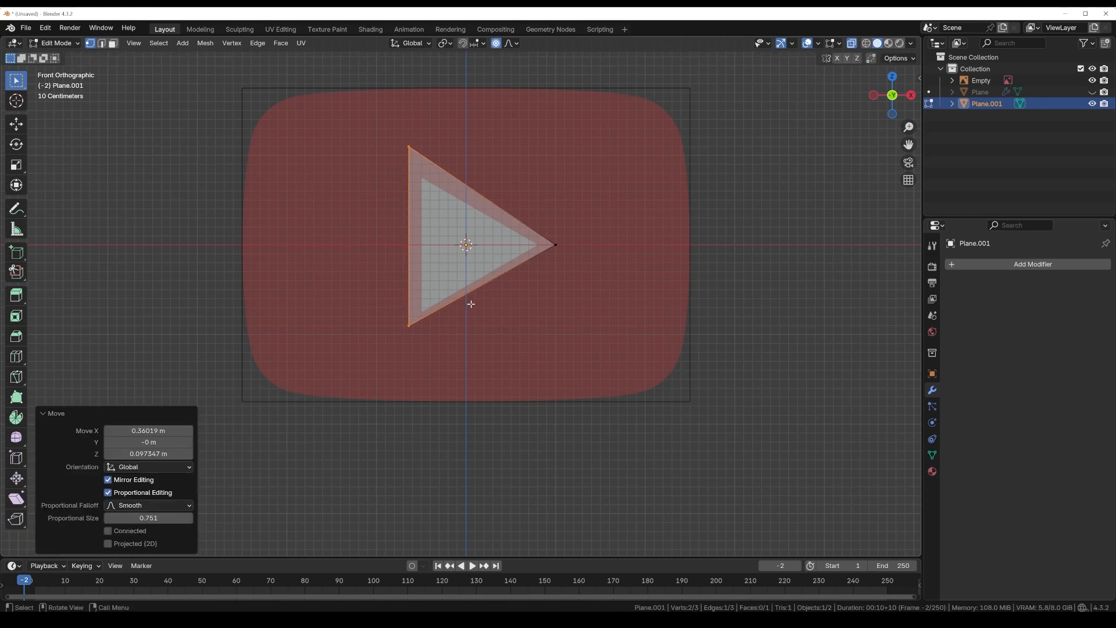
pyautogui.hotkey('ctrl', 'z')
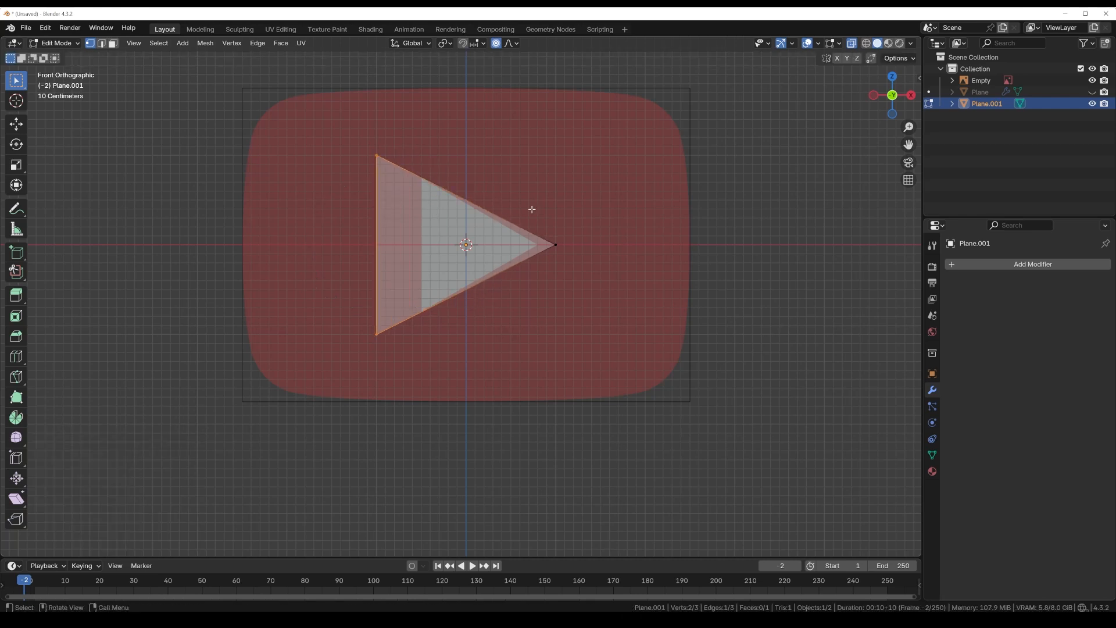
# Disable proportional editing and move the triangle's left edge about 0.519 m in X onto the reference triangle's left side
pyautogui.click(495, 43)
pyautogui.moveTo(356, 142); pyautogui.dragTo(390, 347)
pyautogui.press('g')
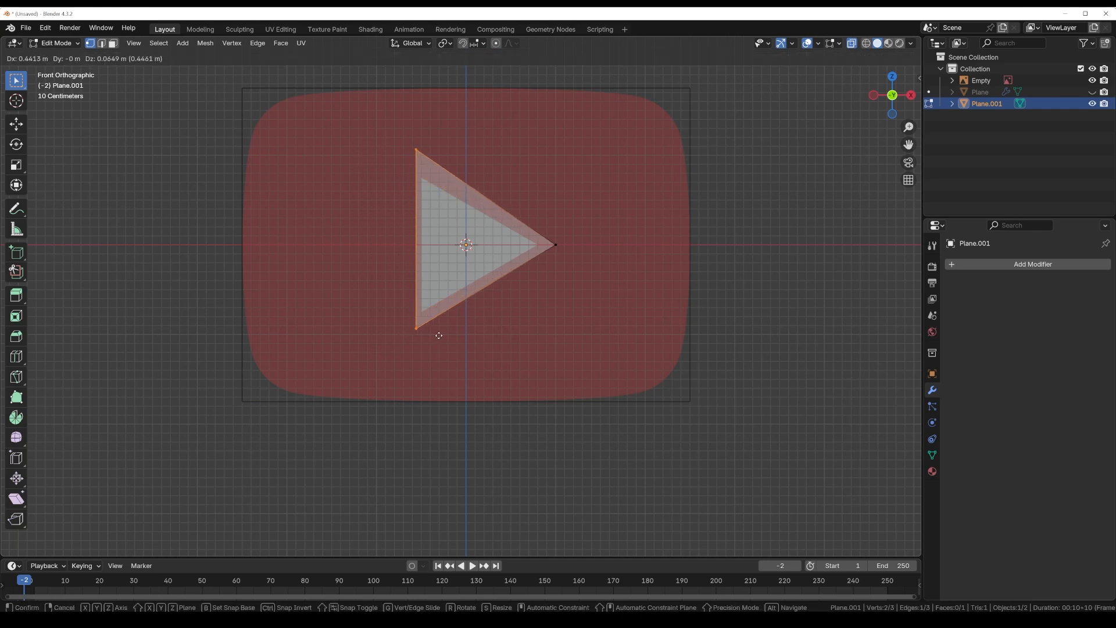
pyautogui.click(445, 341)
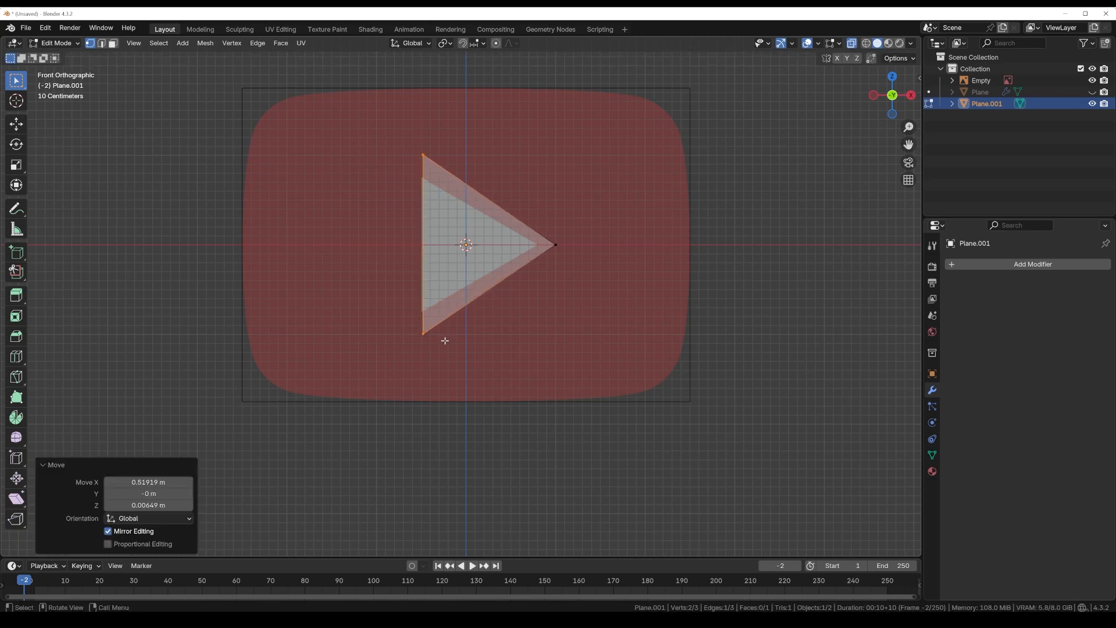
# Scale the triangle's left edge along Z by about 0.712 to match the reference triangle's height
pyautogui.press('s')
pyautogui.press('z')
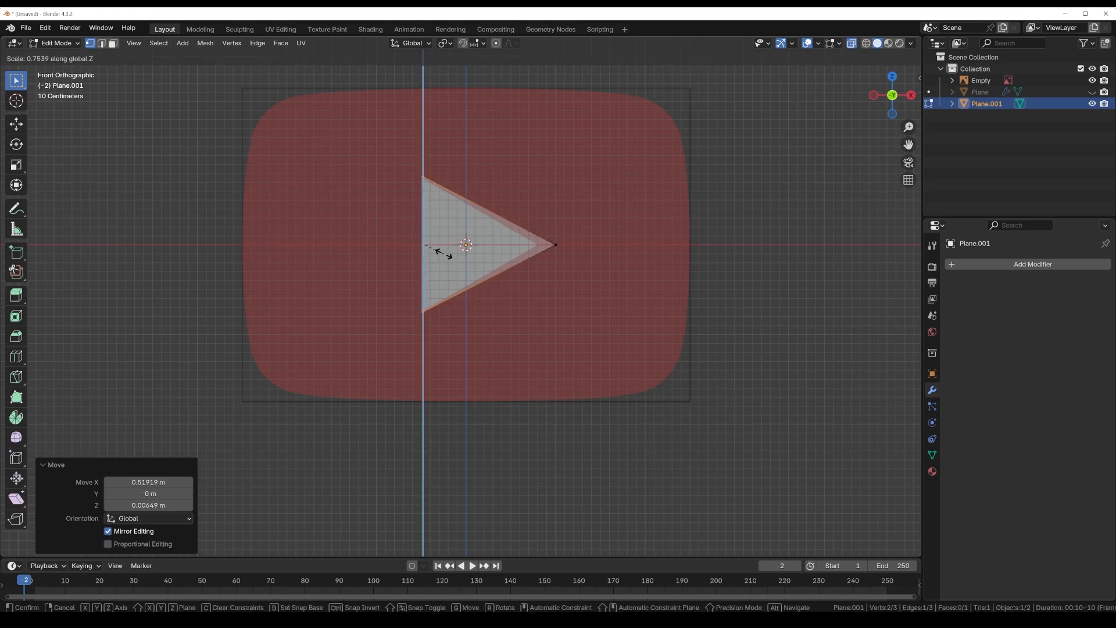
pyautogui.click(443, 251)
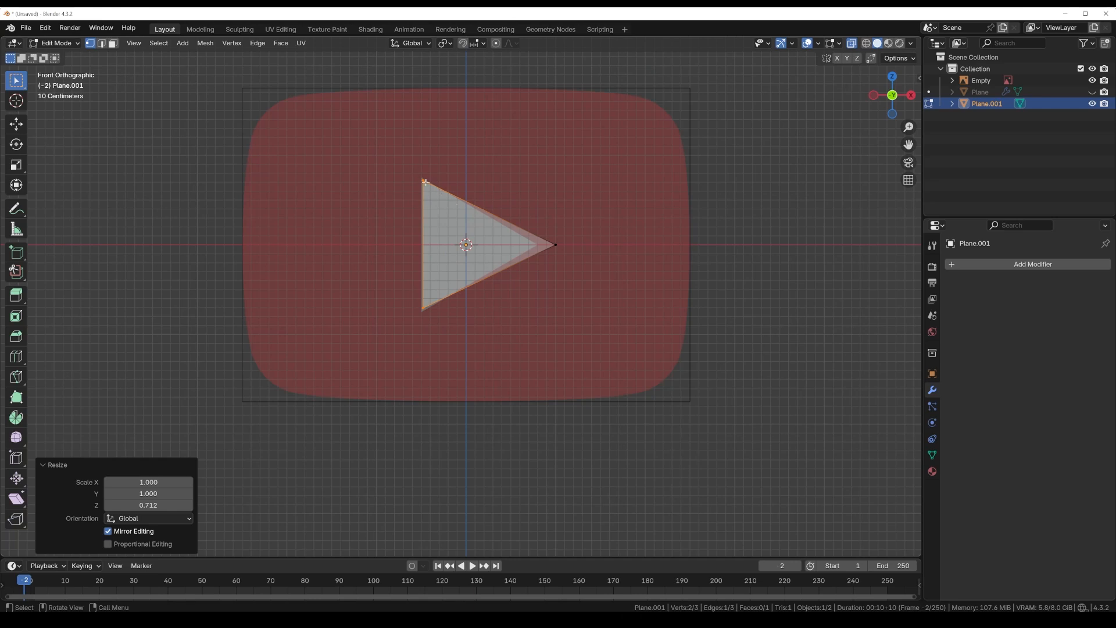
# Select the triangle's tip vertex and move it about -0.214 m along X onto the reference triangle's tip
pyautogui.moveTo(530, 224); pyautogui.dragTo(577, 268)
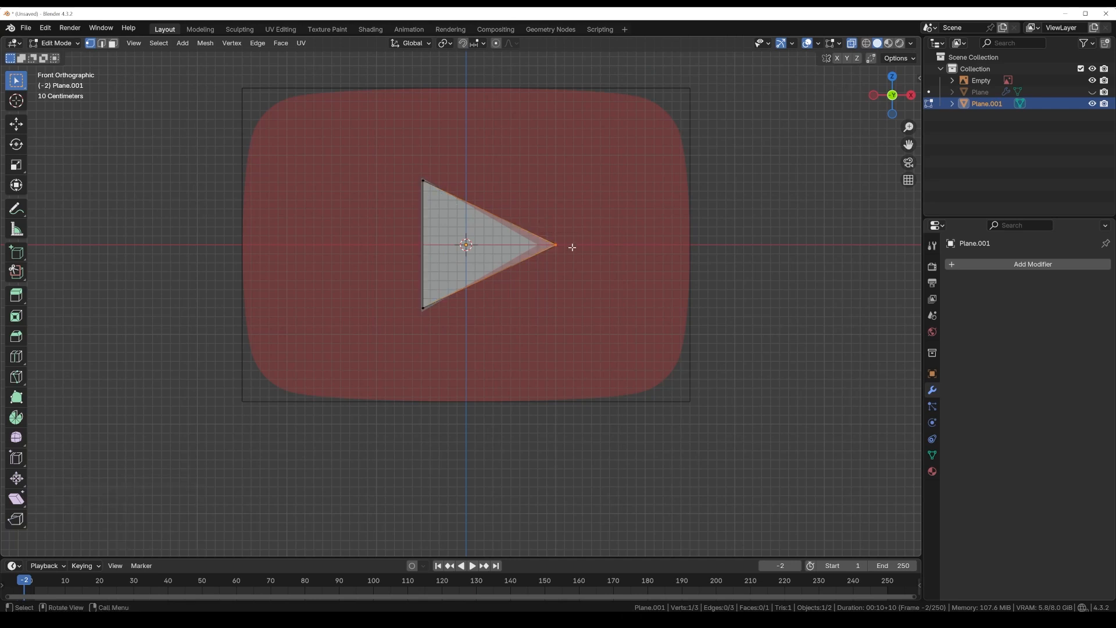
pyautogui.press('g')
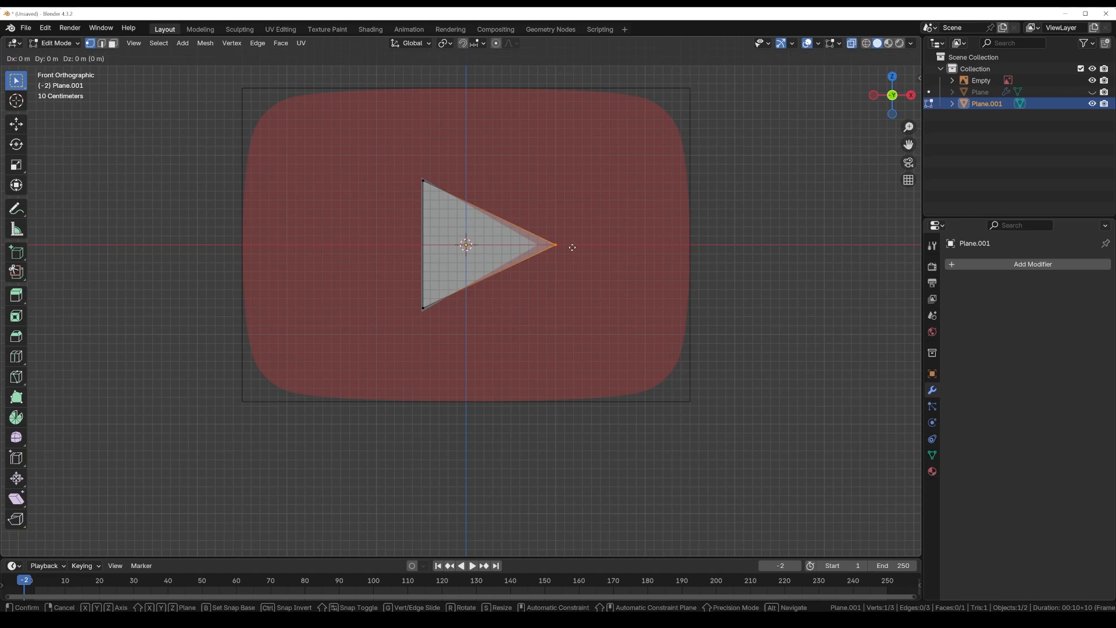
pyautogui.press('x')
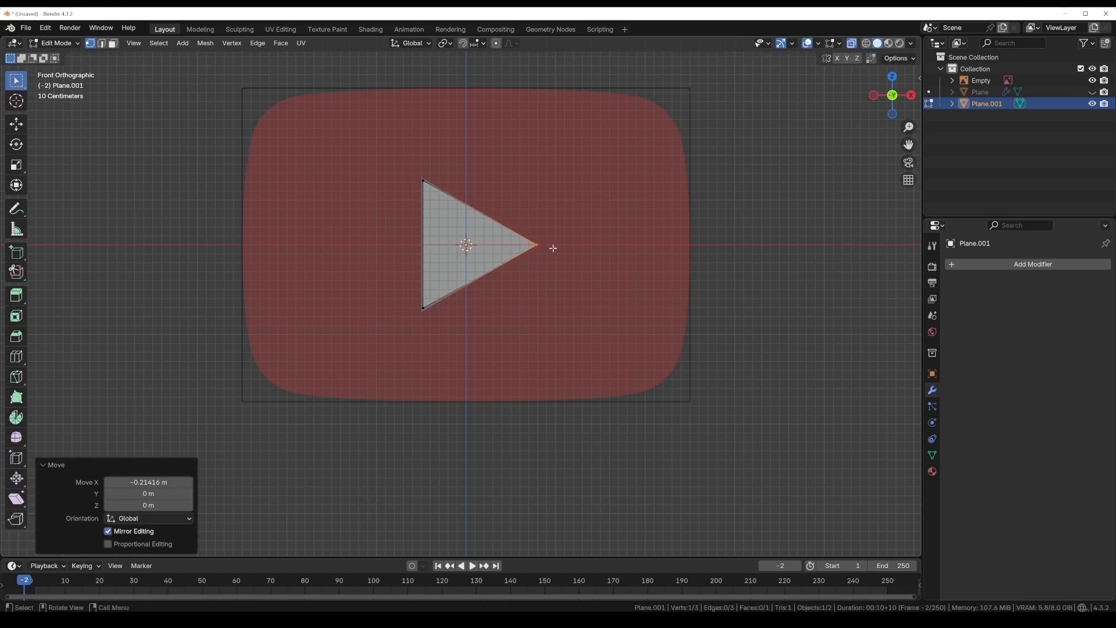
pyautogui.click(549, 252)
# Select the triangle's face, extrude it about -0.101 m along global Y, and return to Object Mode
pyautogui.press('3')
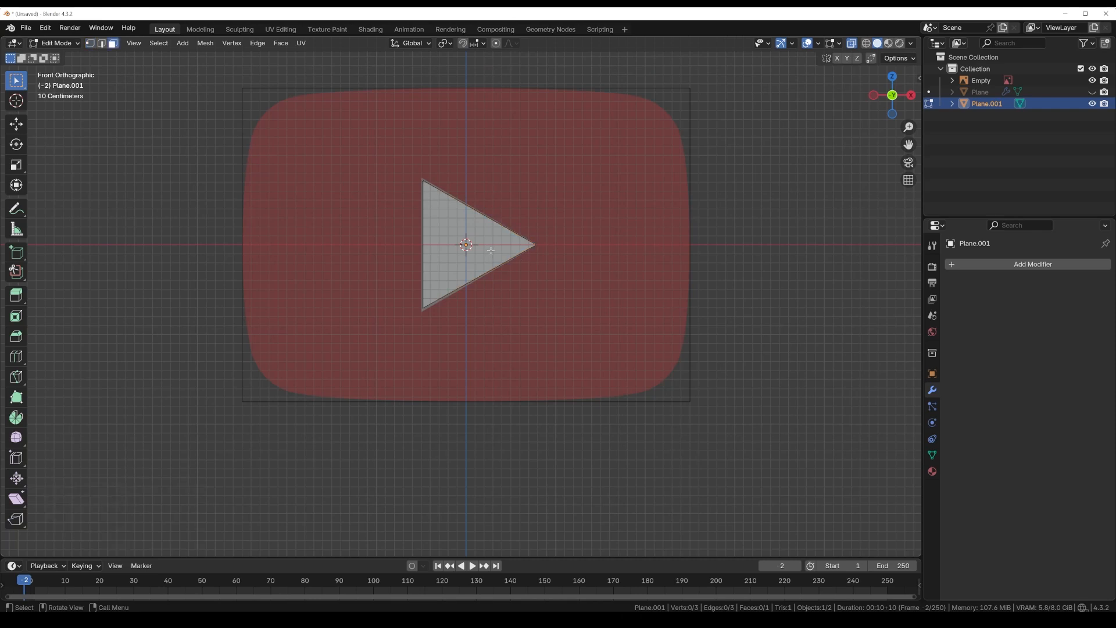
pyautogui.click(490, 250)
pyautogui.moveTo(531, 279); pyautogui.dragTo(433, 314, button='middle')
pyautogui.press('e')
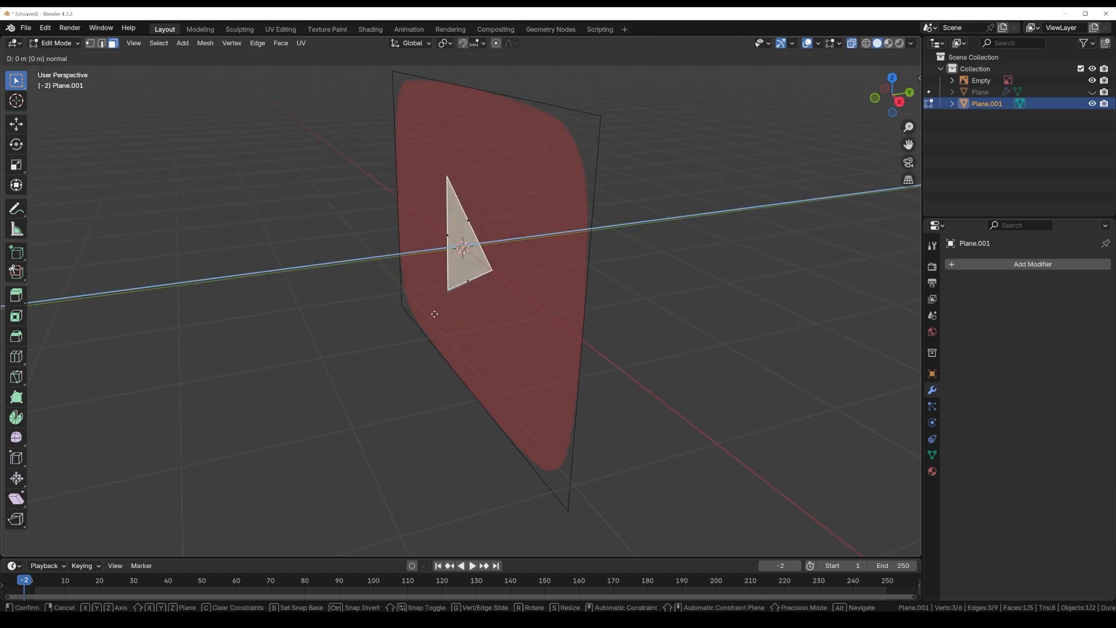
pyautogui.press('y')
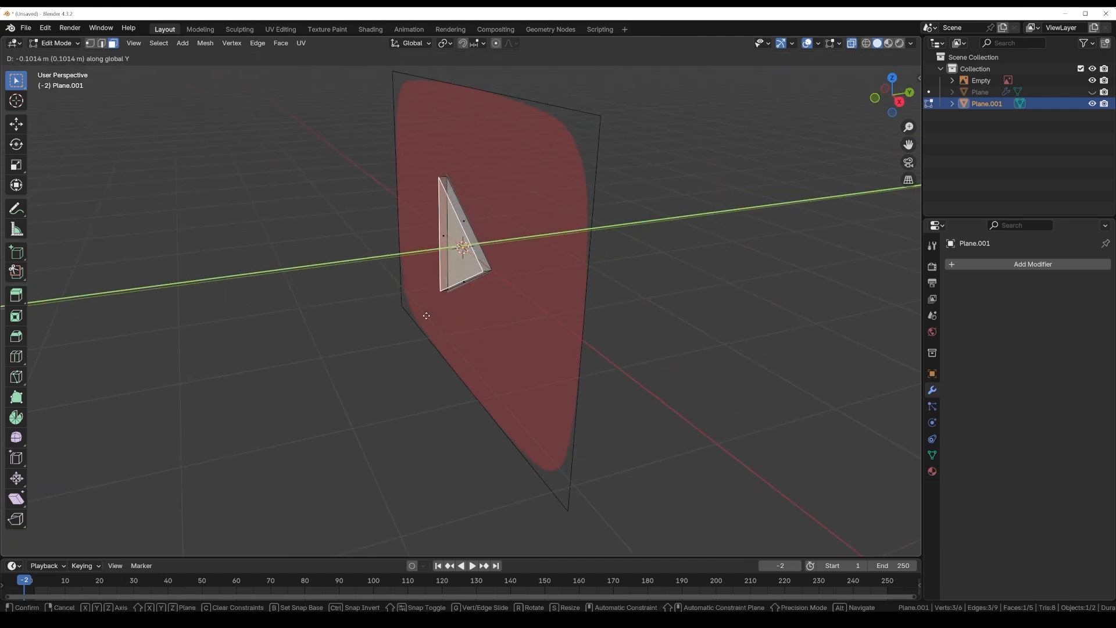
pyautogui.click(426, 315)
pyautogui.press('Tab')
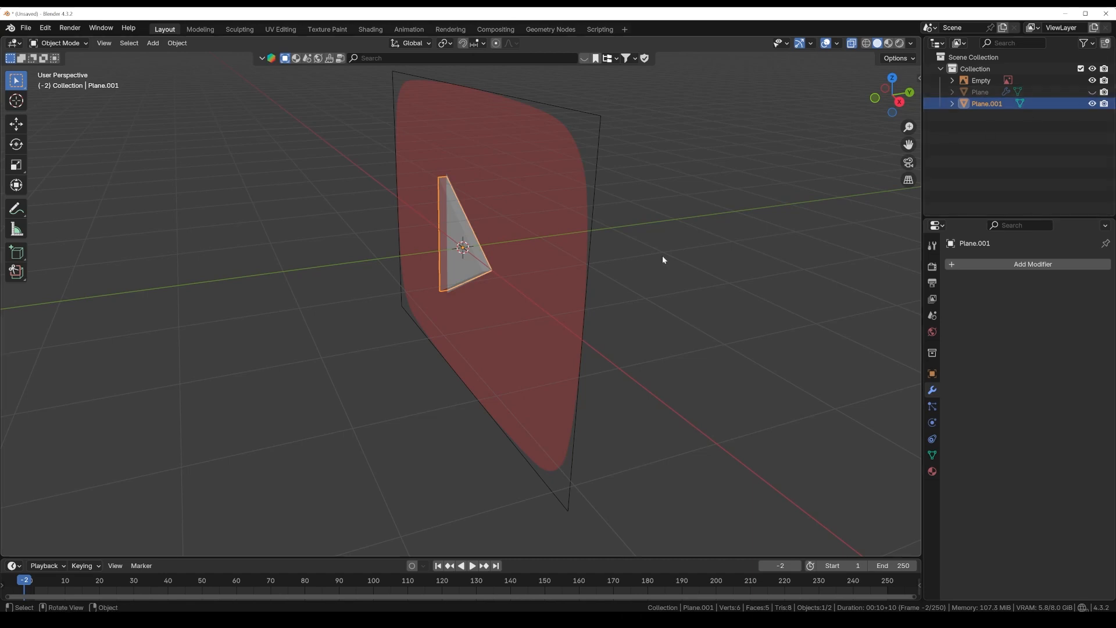
# Switch to the right view, unhide the rounded block and rename it mainshape
pyautogui.press('KP_3')
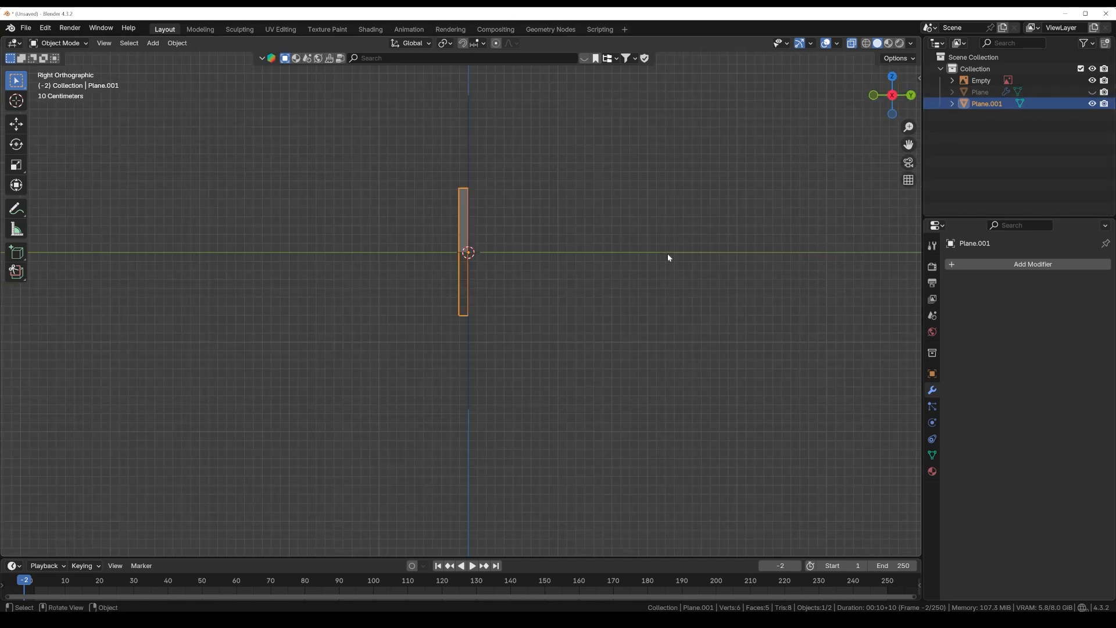
pyautogui.click(1092, 92)
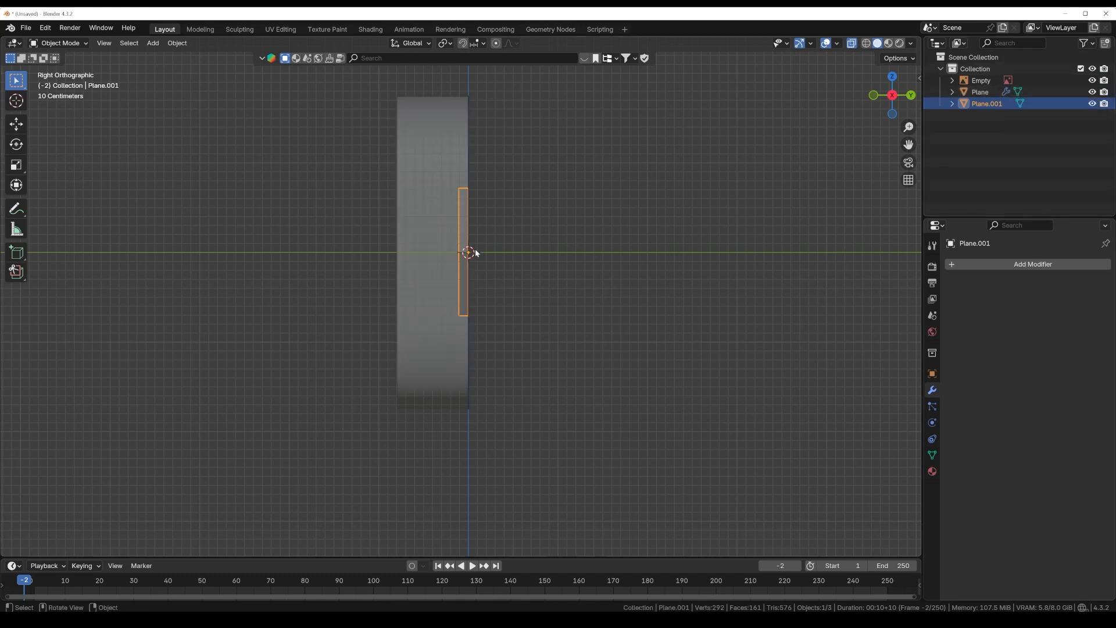
pyautogui.click(982, 93)
pyautogui.doubleClick(981, 93)
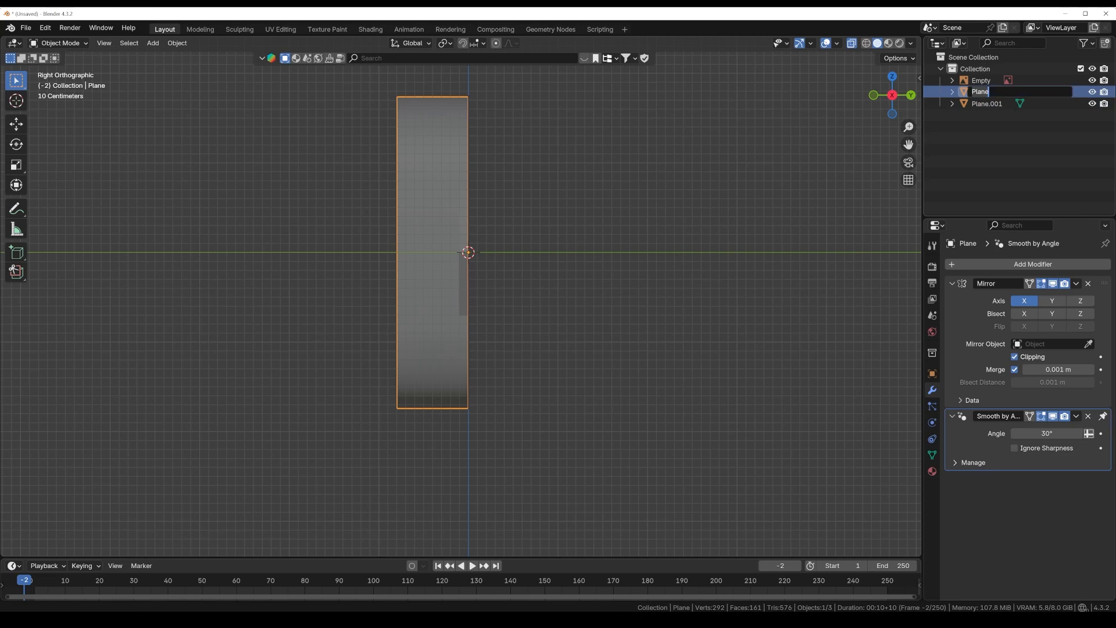
pyautogui.write('mainshape')
pyautogui.press('Return')
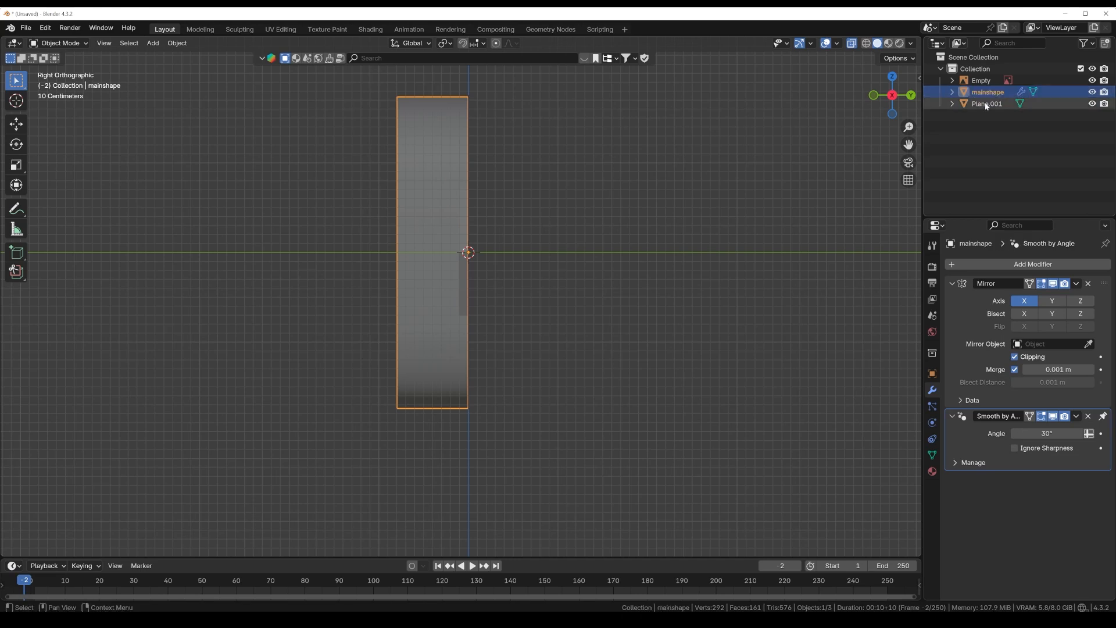
# Rename the triangle object play and move it about -0.759 m along global Y onto the block's front face
pyautogui.doubleClick(986, 106)
pyautogui.write('play')
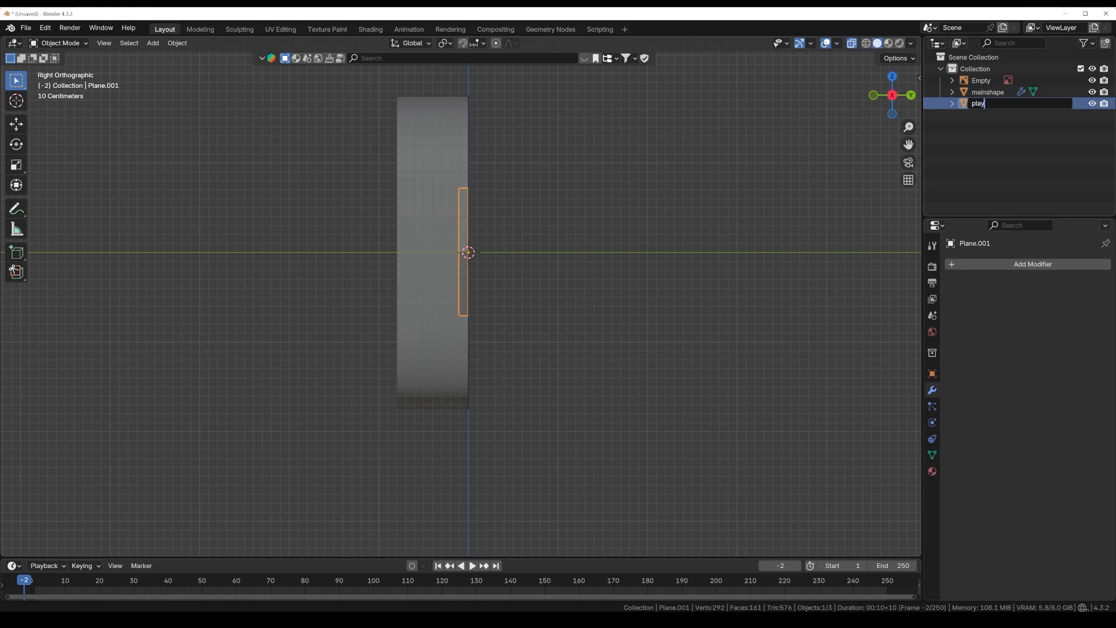
pyautogui.press('Return')
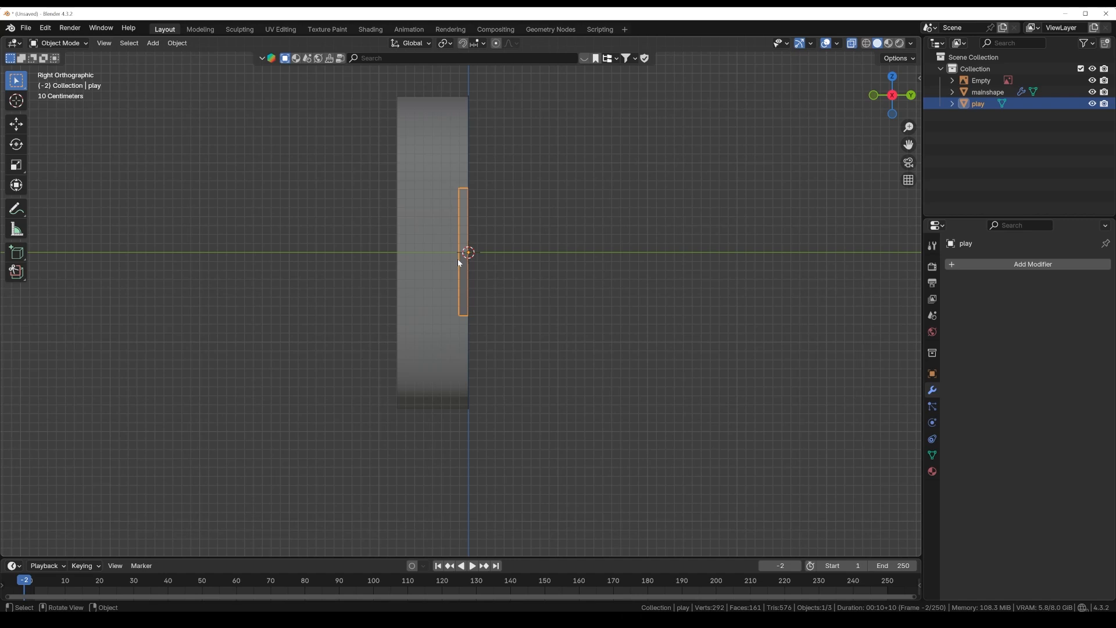
pyautogui.press('g')
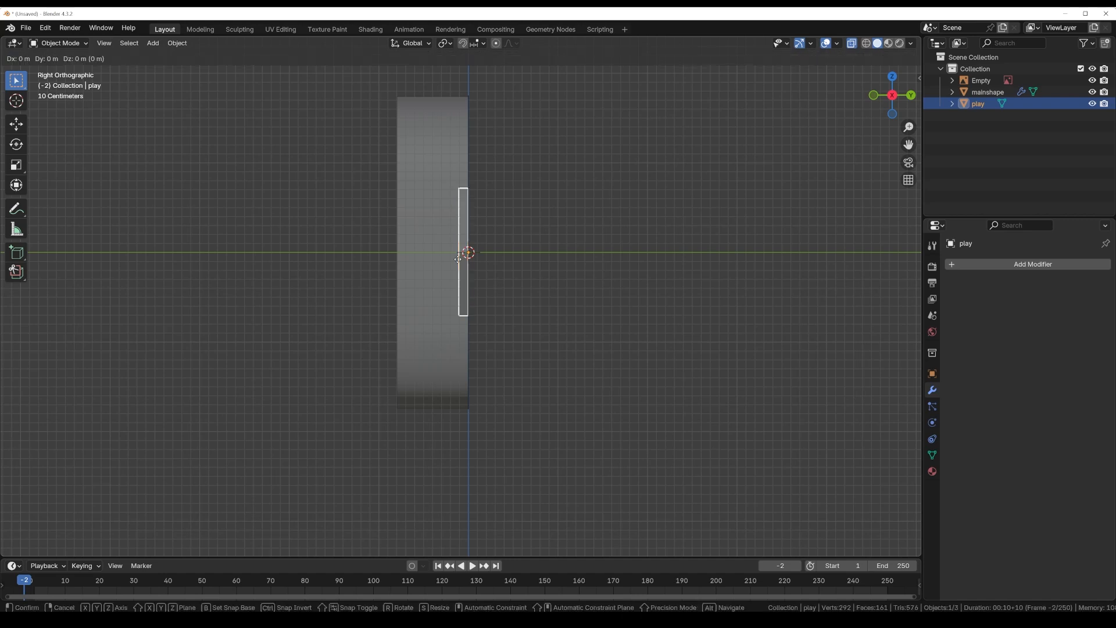
pyautogui.press('y')
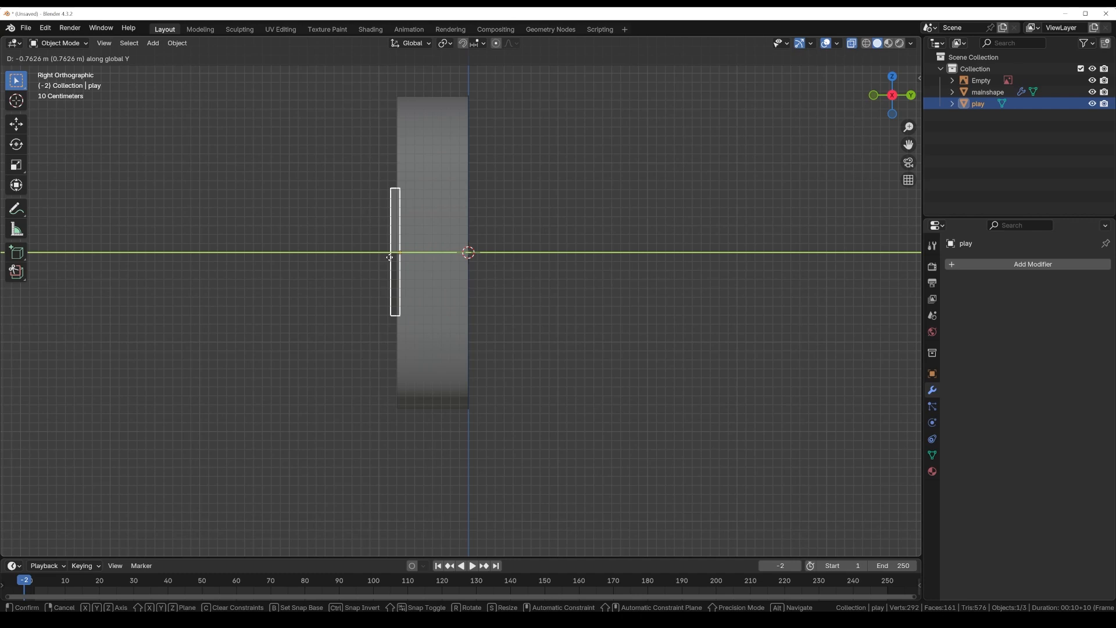
pyautogui.click(391, 257)
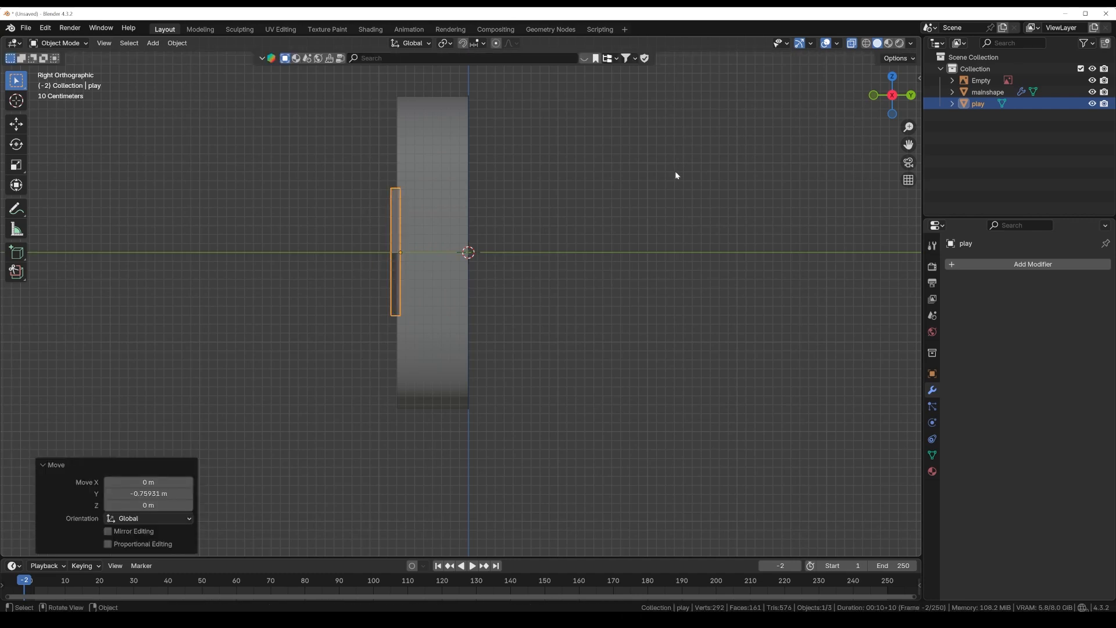
# Turn off X-ray, deselect the triangle and check how it sits on the block from several sides
pyautogui.click(852, 43)
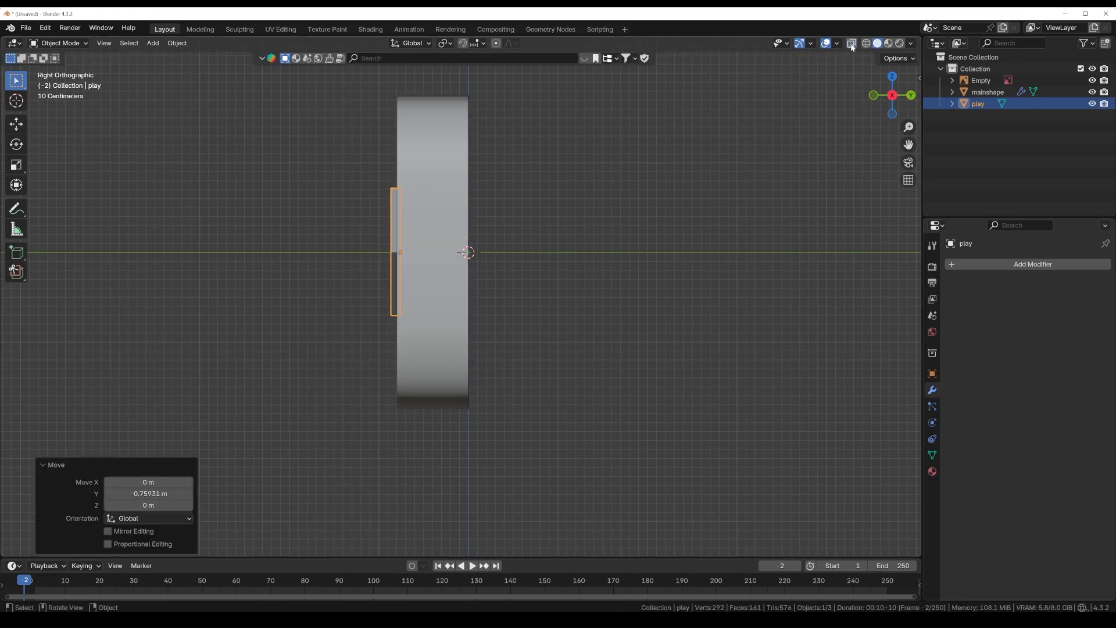
pyautogui.moveTo(429, 235); pyautogui.dragTo(557, 393, button='middle')
pyautogui.click(557, 392)
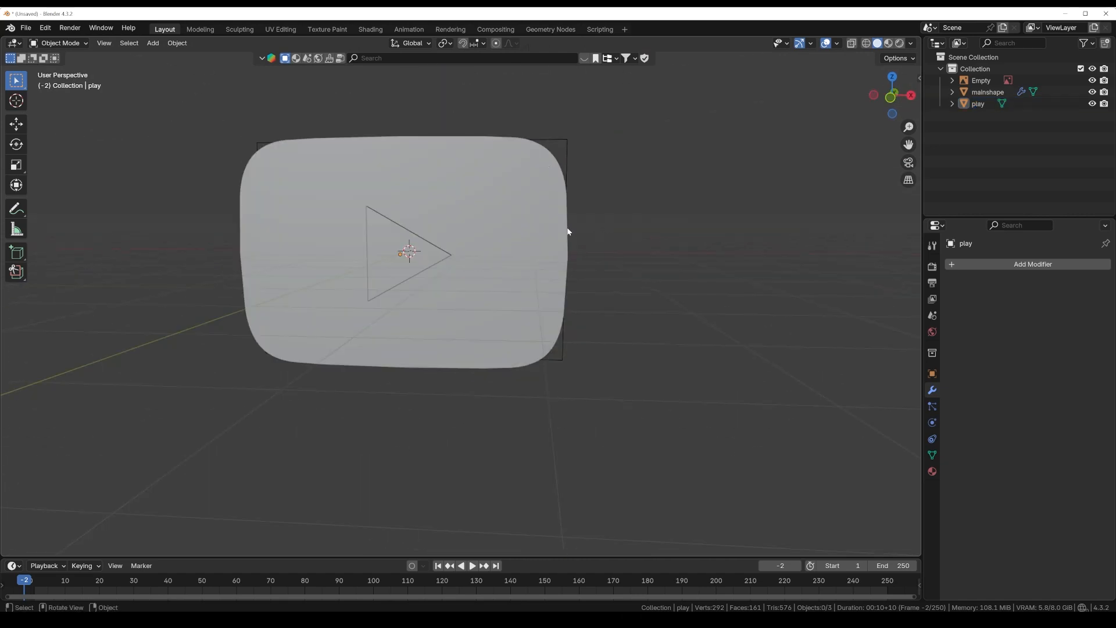
pyautogui.moveTo(569, 247); pyautogui.dragTo(354, 255, button='middle')
pyautogui.keyDown('shift'); pyautogui.moveTo(725, 246); pyautogui.dragTo(588, 242, button='middle'); pyautogui.keyUp('shift')
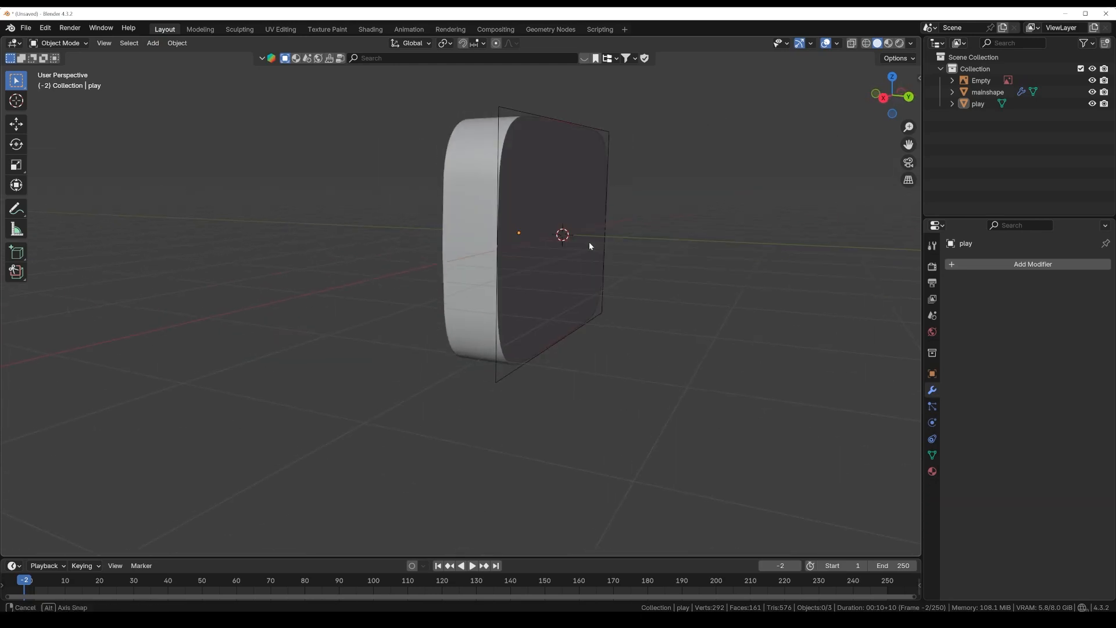
# In front view, add a 32-vertex cylinder of radius 1 m and depth 2 m at the world origin
pyautogui.press('KP_1')
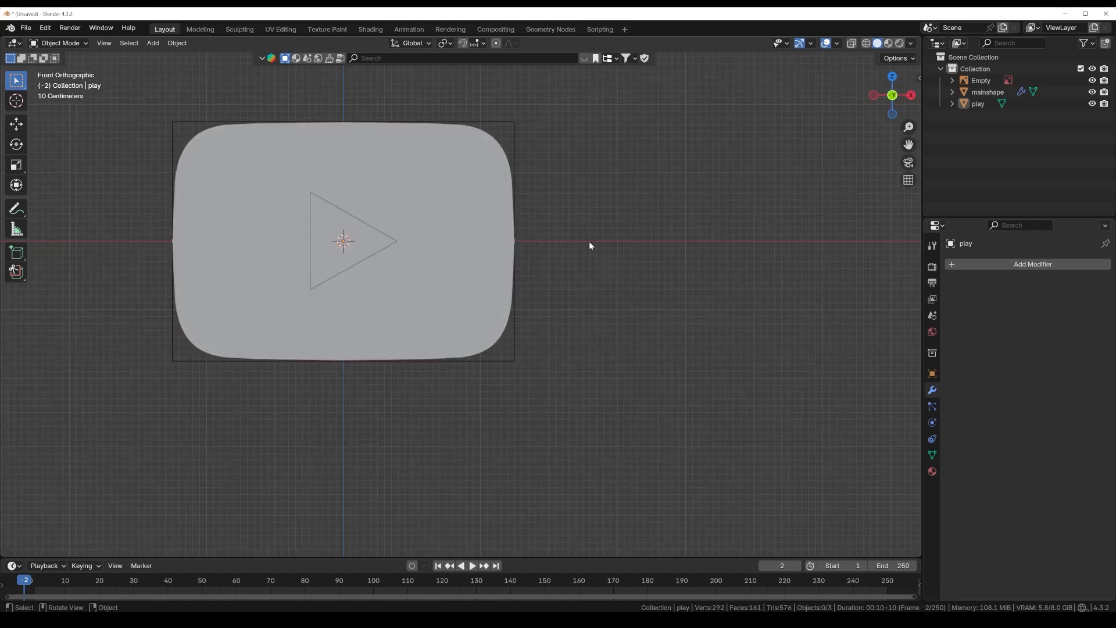
pyautogui.scroll(-3, 588, 242)
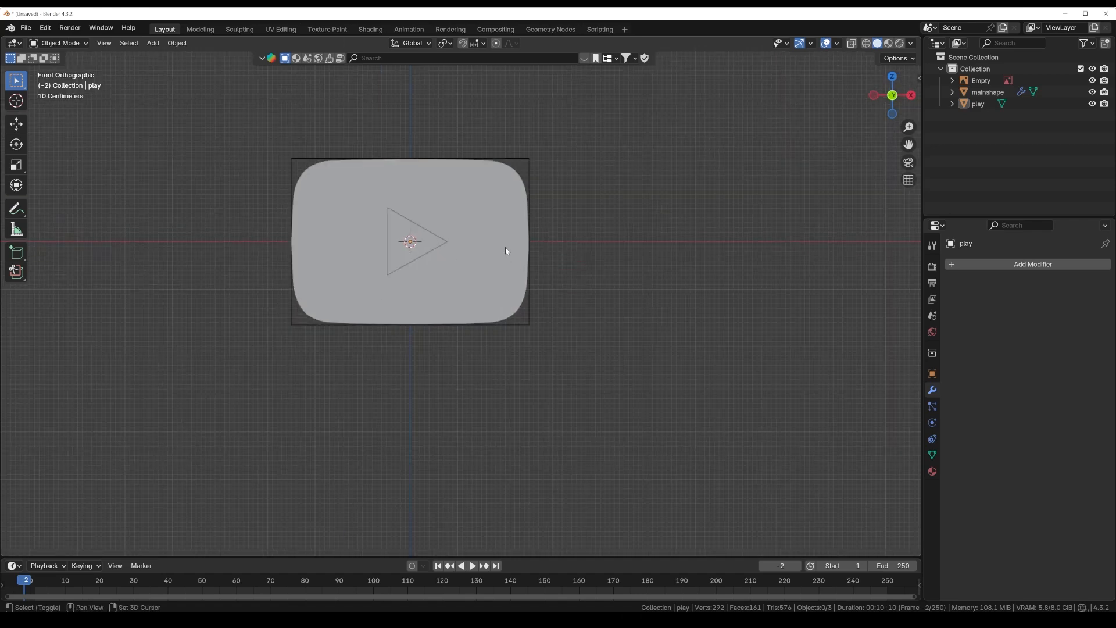
pyautogui.hotkey('shift', 'a')
pyautogui.moveTo(506, 248)
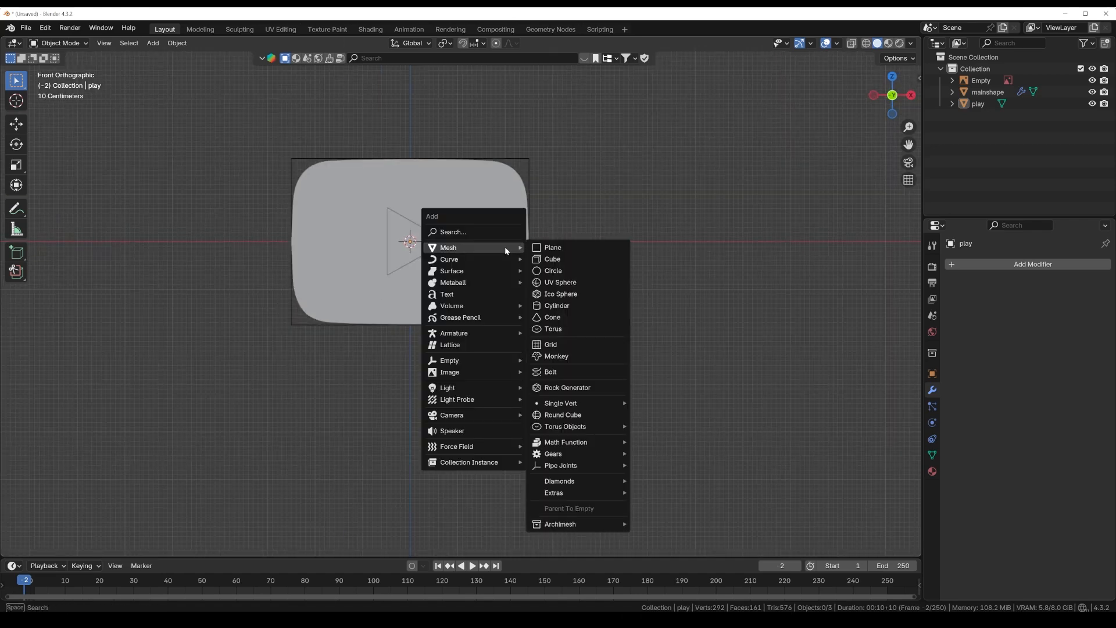
pyautogui.click(561, 306)
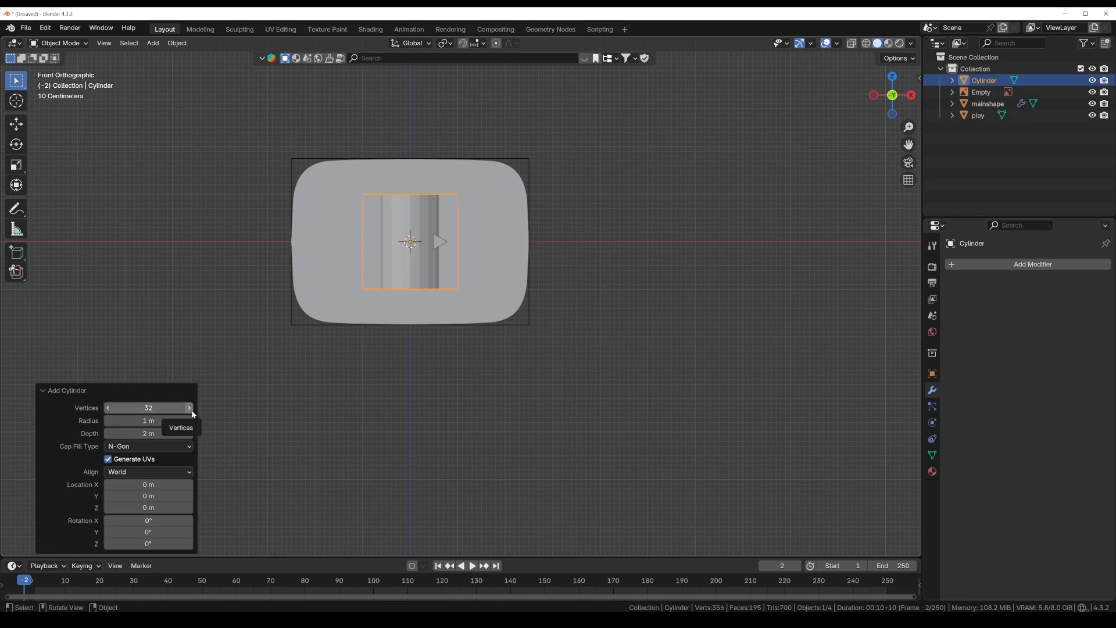
pyautogui.click(261, 410)
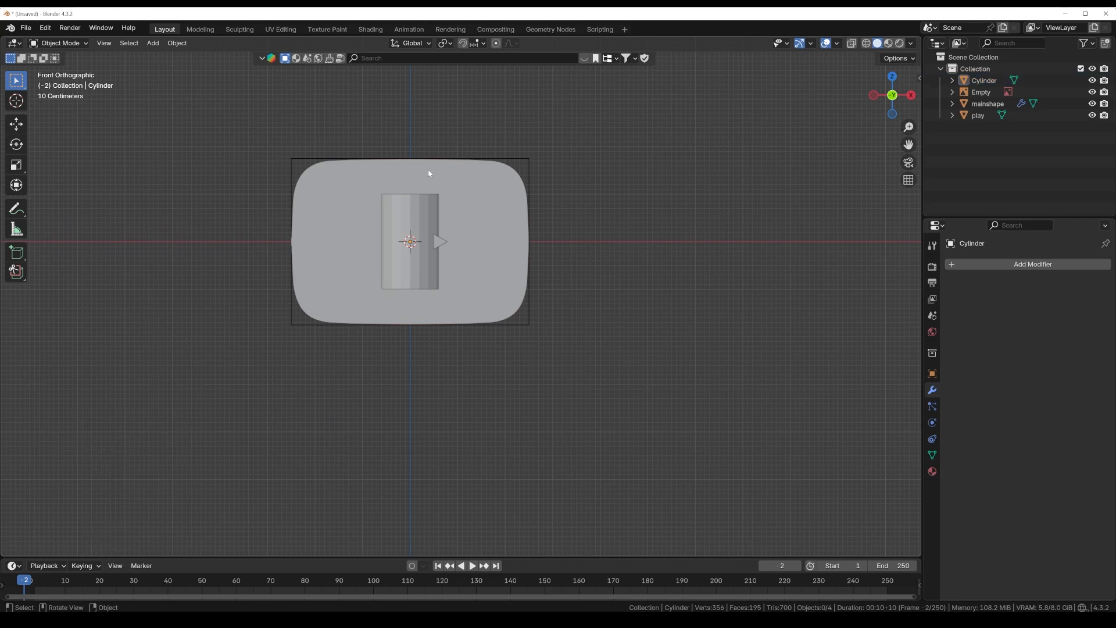
# Select the cylinder and rotate it 90° about the global X axis
pyautogui.click(415, 210)
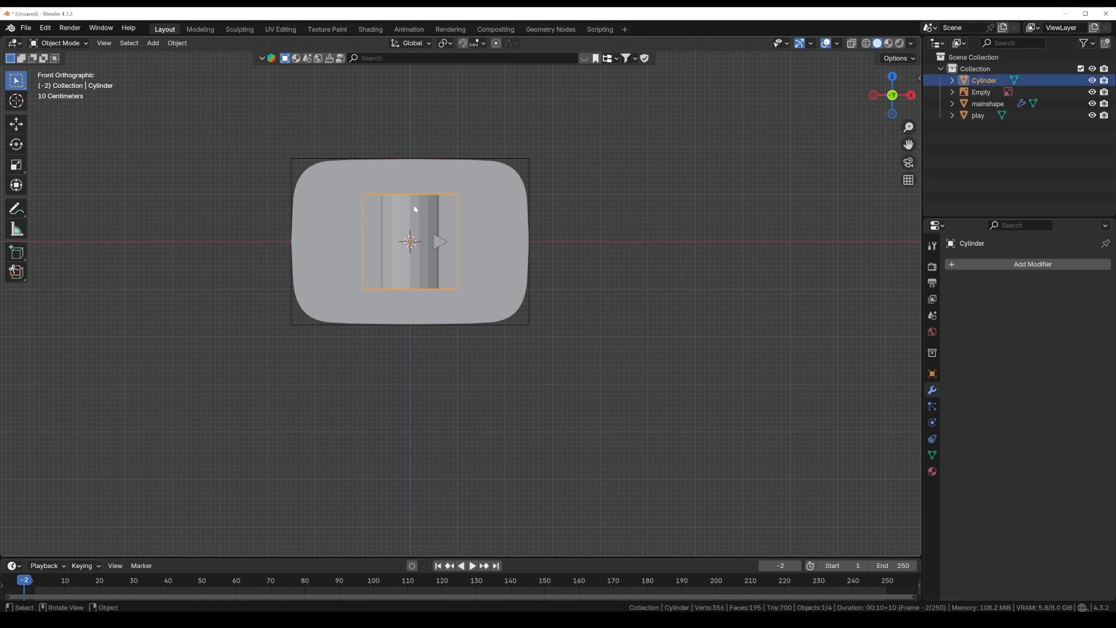
pyautogui.press('r')
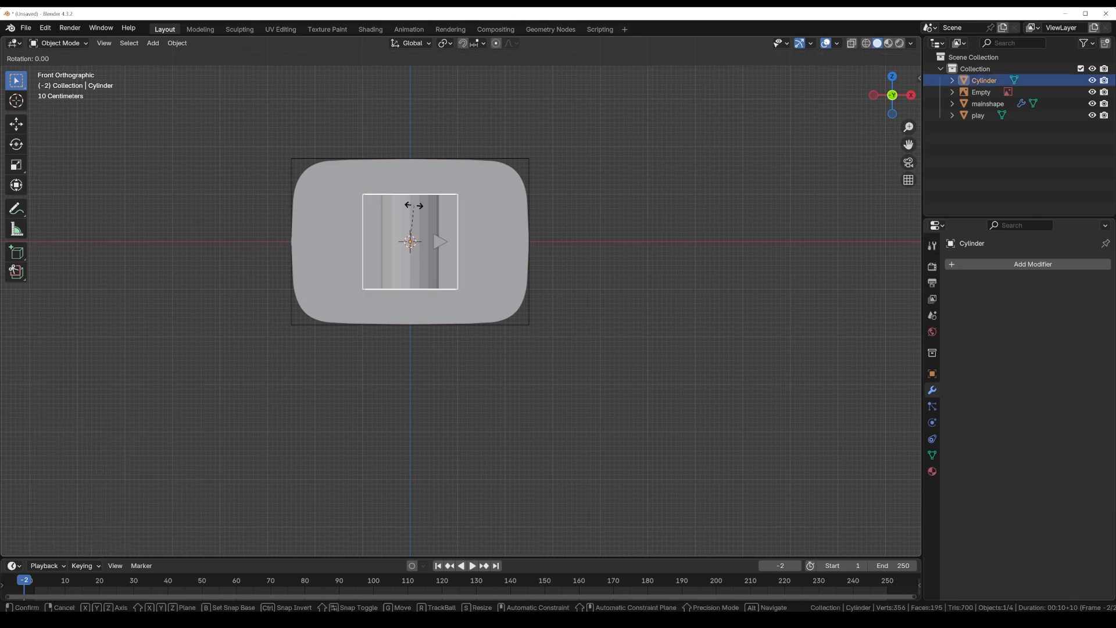
pyautogui.write('x')
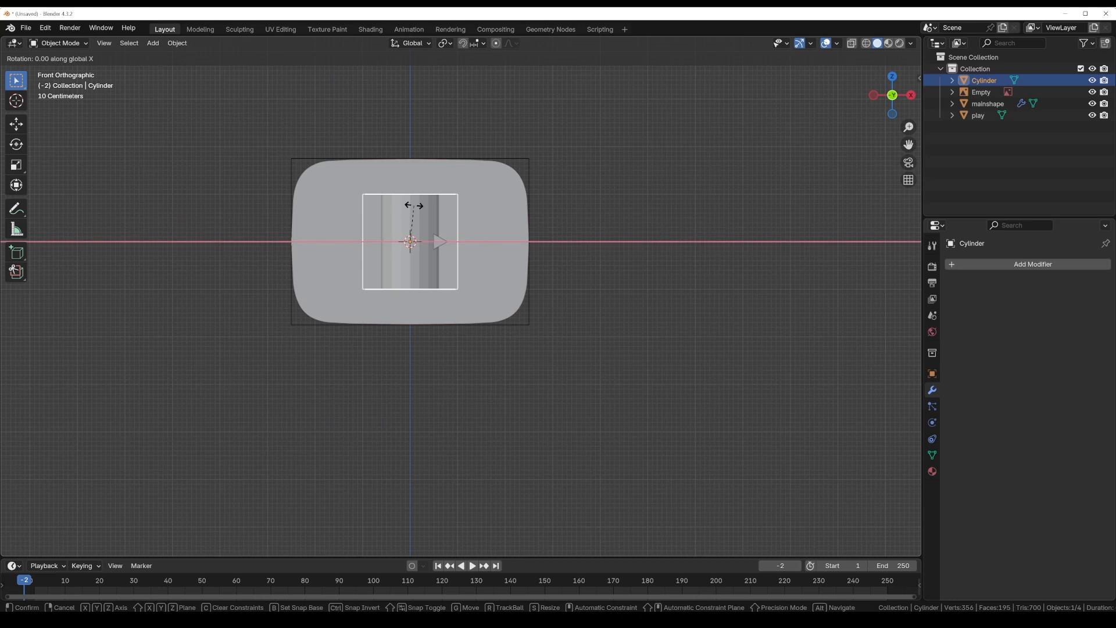
pyautogui.write('90')
pyautogui.press('Return')
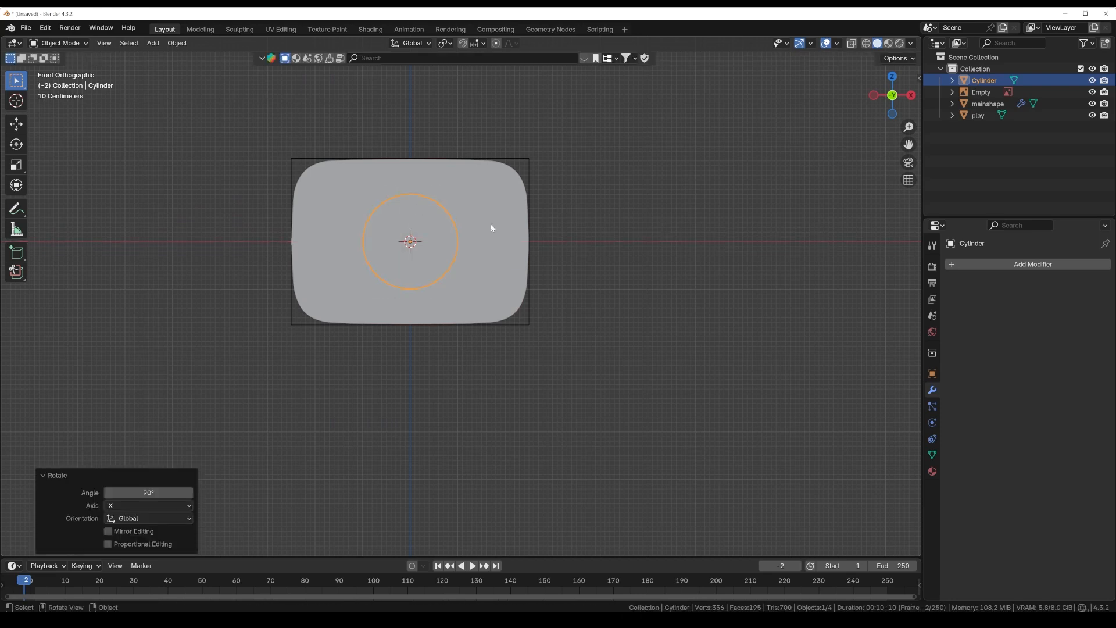
# Scale the cylinder uniformly to about 0.281 so it is much smaller than the block
pyautogui.moveTo(491, 224); pyautogui.dragTo(270, 247, button='middle')
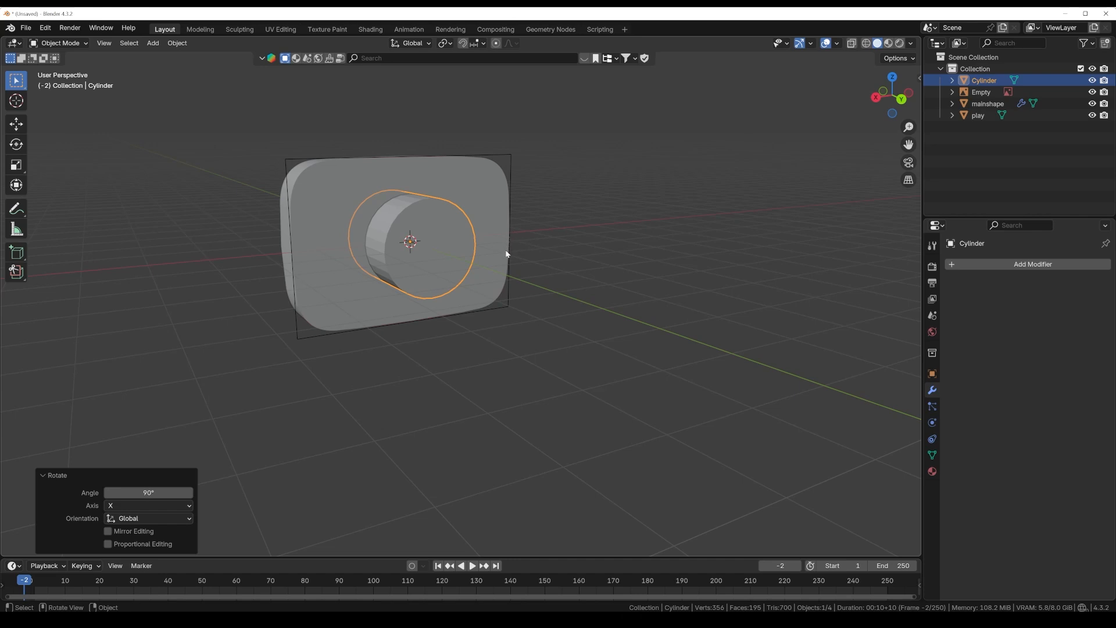
pyautogui.press('s')
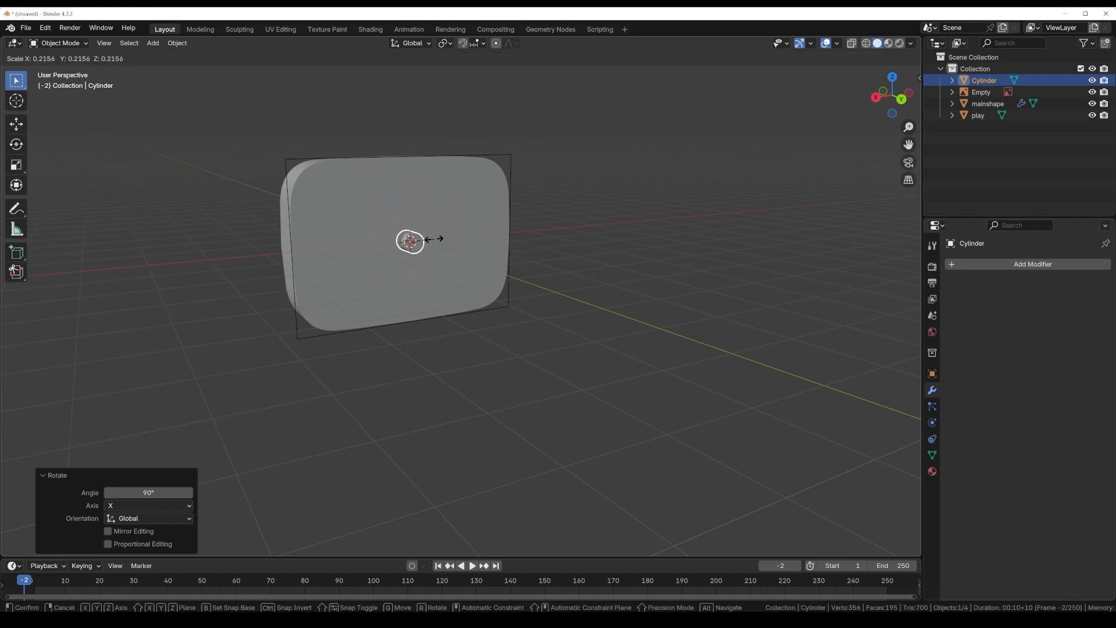
pyautogui.click(399, 252)
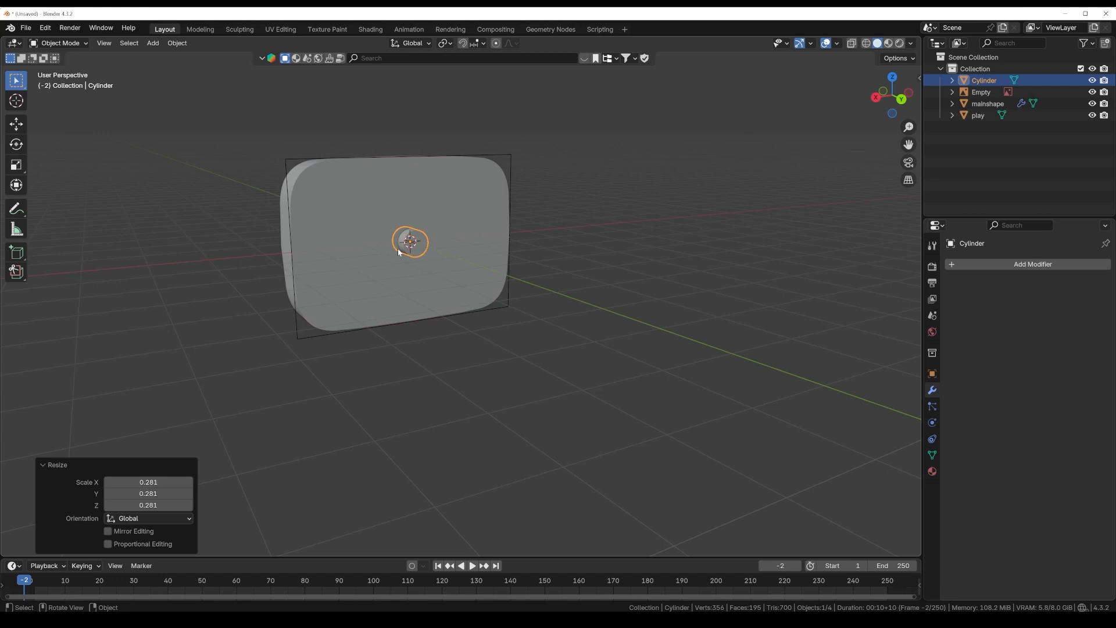
# In right view, scale the cylinder's mesh about 0.411 along global Y in Edit Mode and return to Object Mode
pyautogui.press('KP_3')
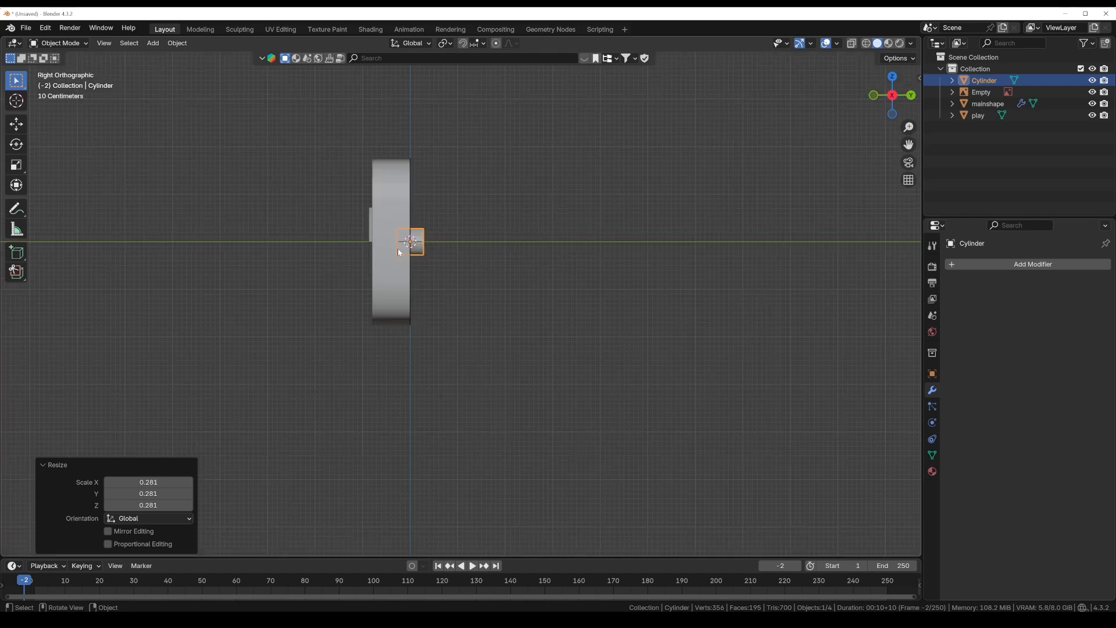
pyautogui.scroll(2, 423, 246)
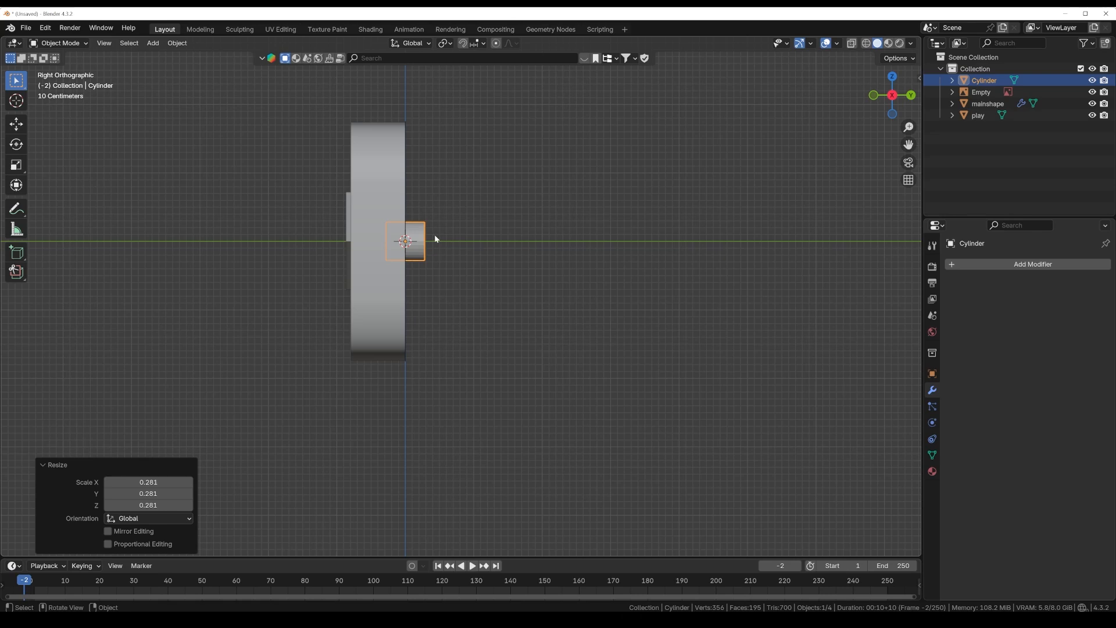
pyautogui.press('Tab')
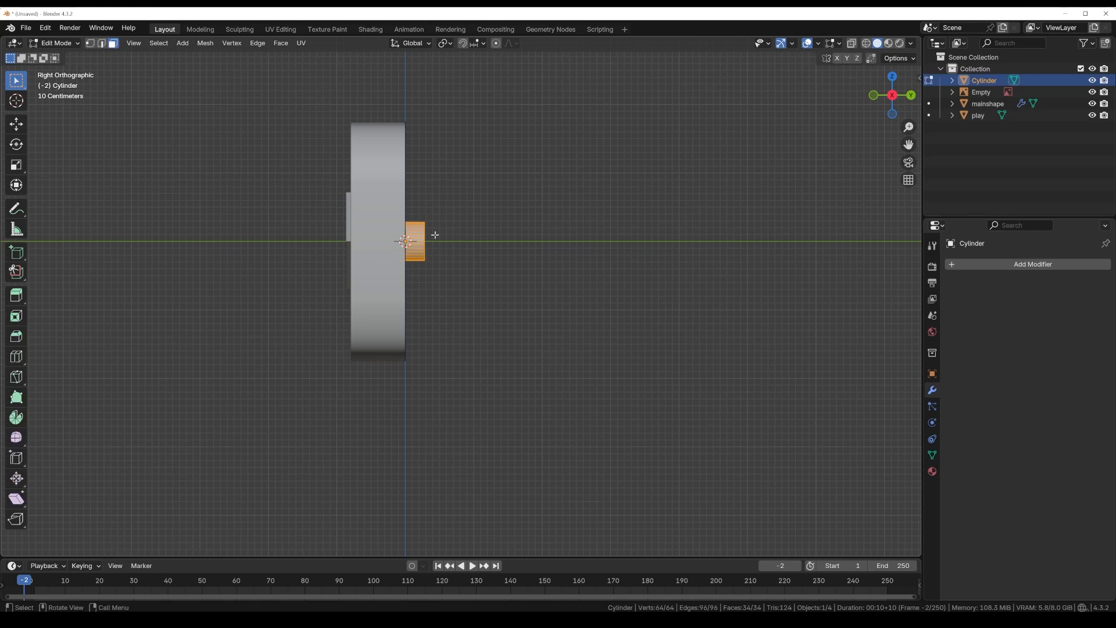
pyautogui.press('s')
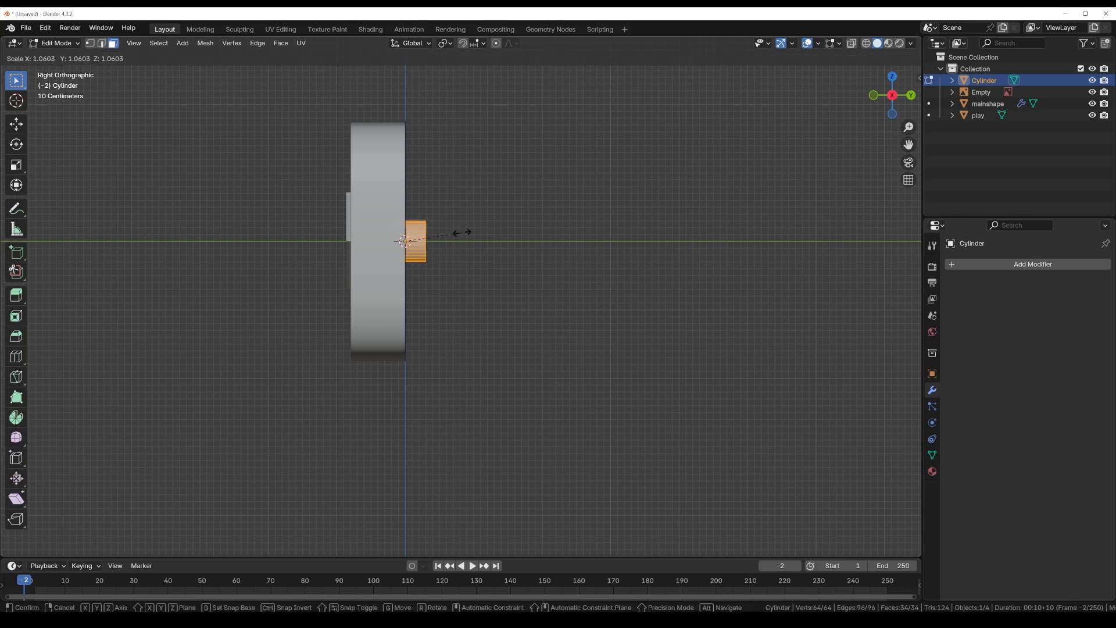
pyautogui.press('y')
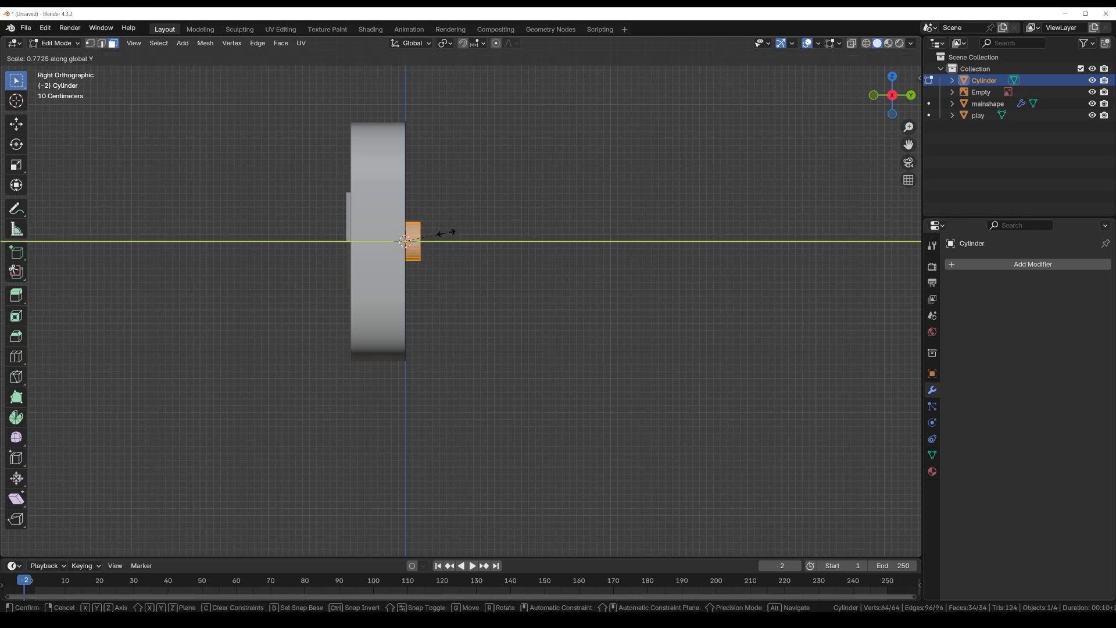
pyautogui.click(426, 236)
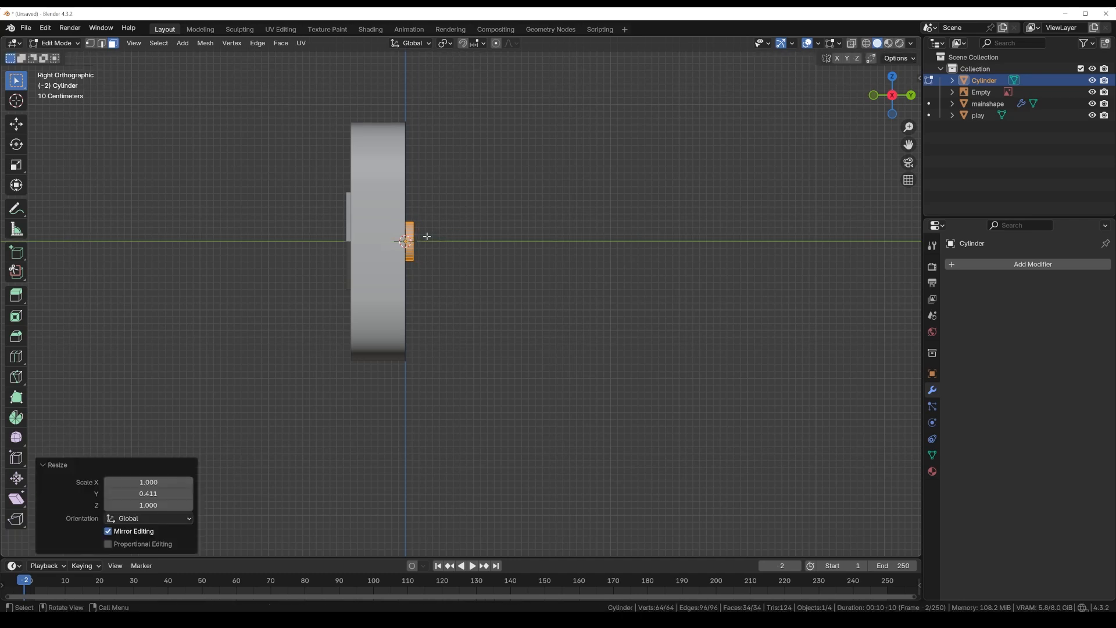
pyautogui.press('Tab')
# Enlarge the cylinder's mesh uniformly by about 1.773 in Edit Mode and return to Object Mode
pyautogui.moveTo(427, 236)
pyautogui.mouseDown(button='middle')
pyautogui.moveTo(298, 248)
pyautogui.moveTo(438, 247)
pyautogui.mouseUp(button='middle')
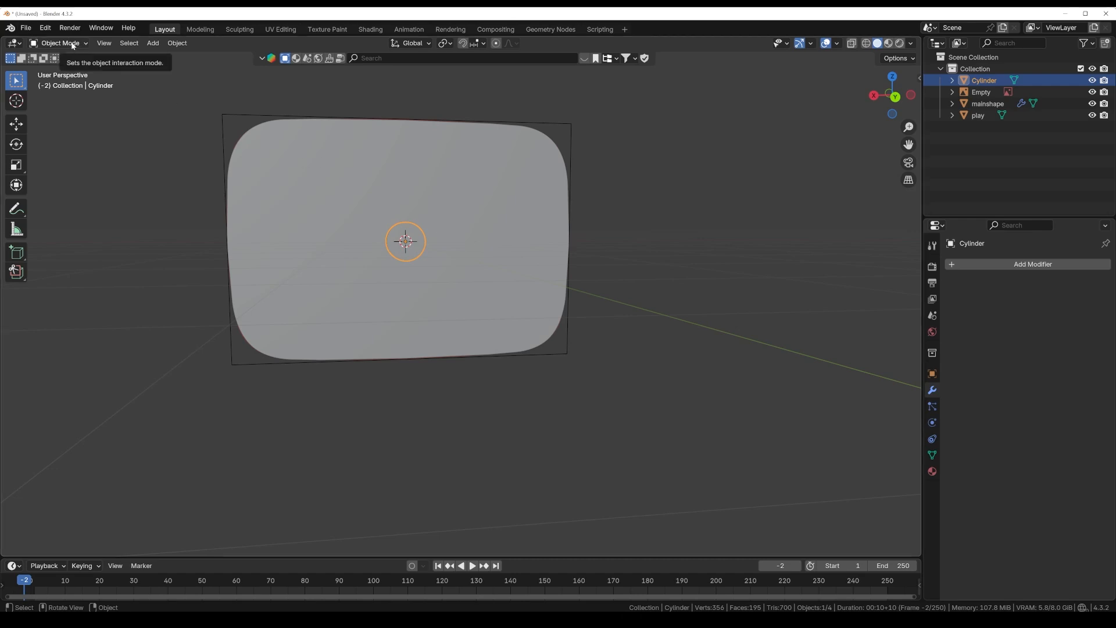
pyautogui.press('Tab')
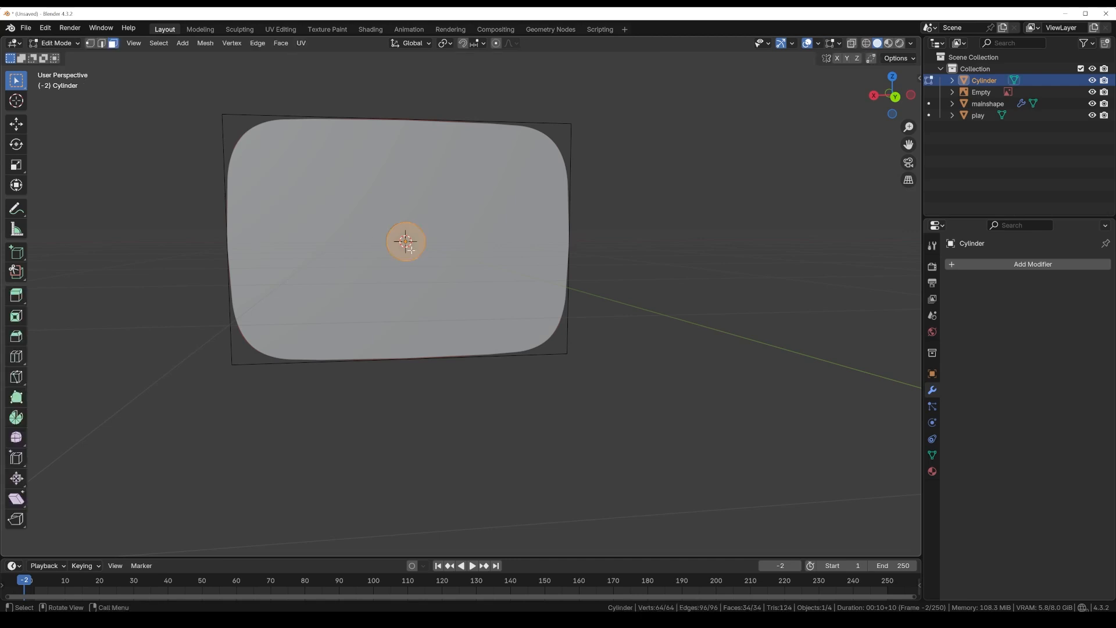
pyautogui.press('s')
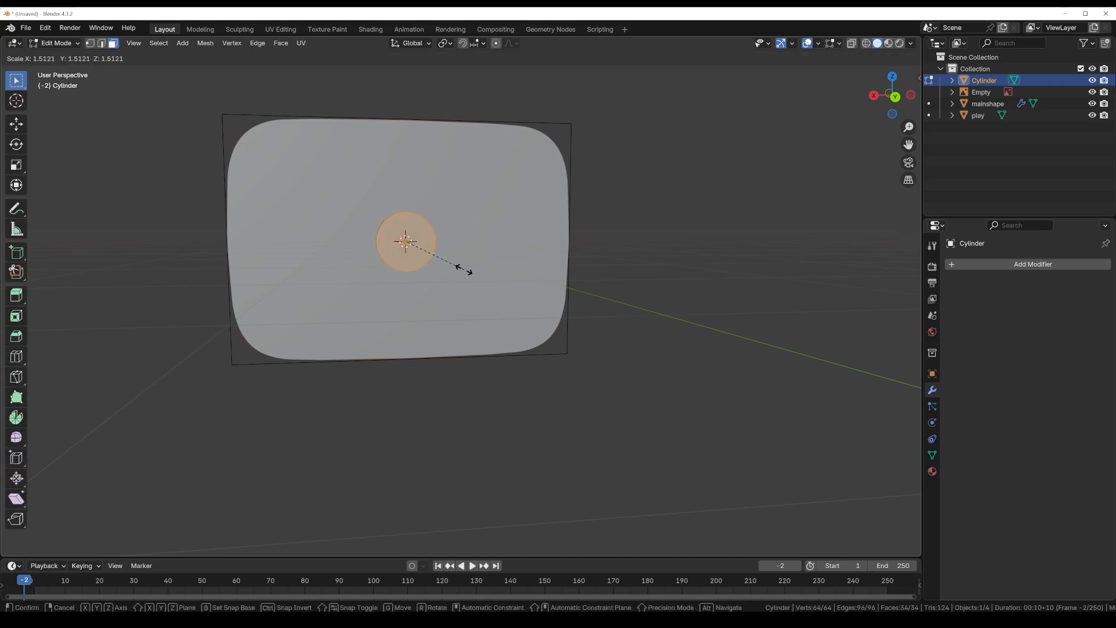
pyautogui.click(473, 275)
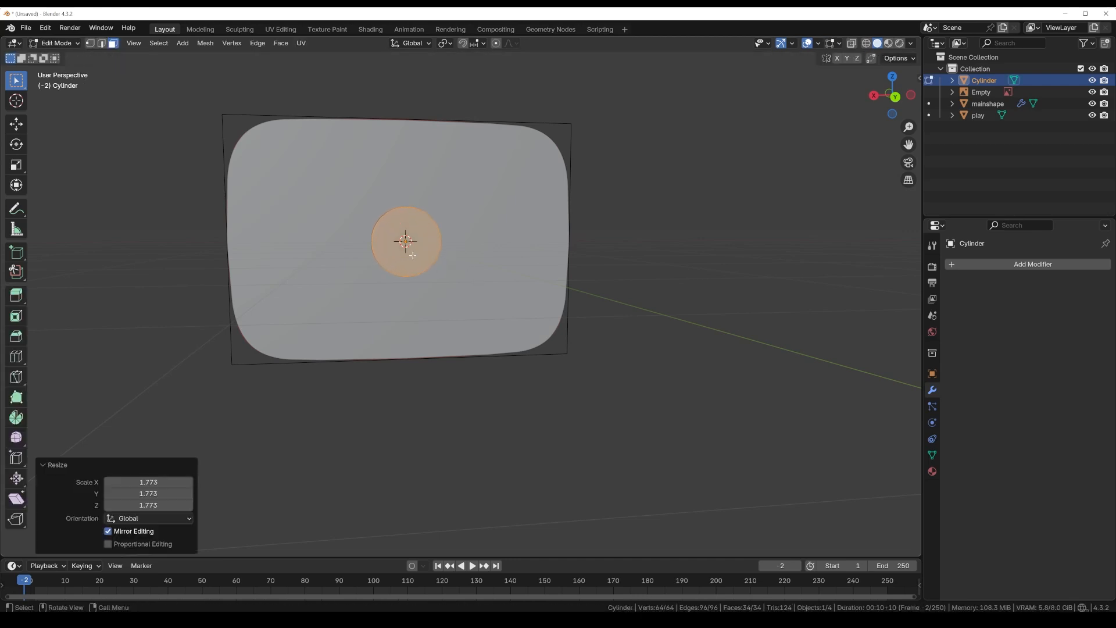
pyautogui.press('Tab')
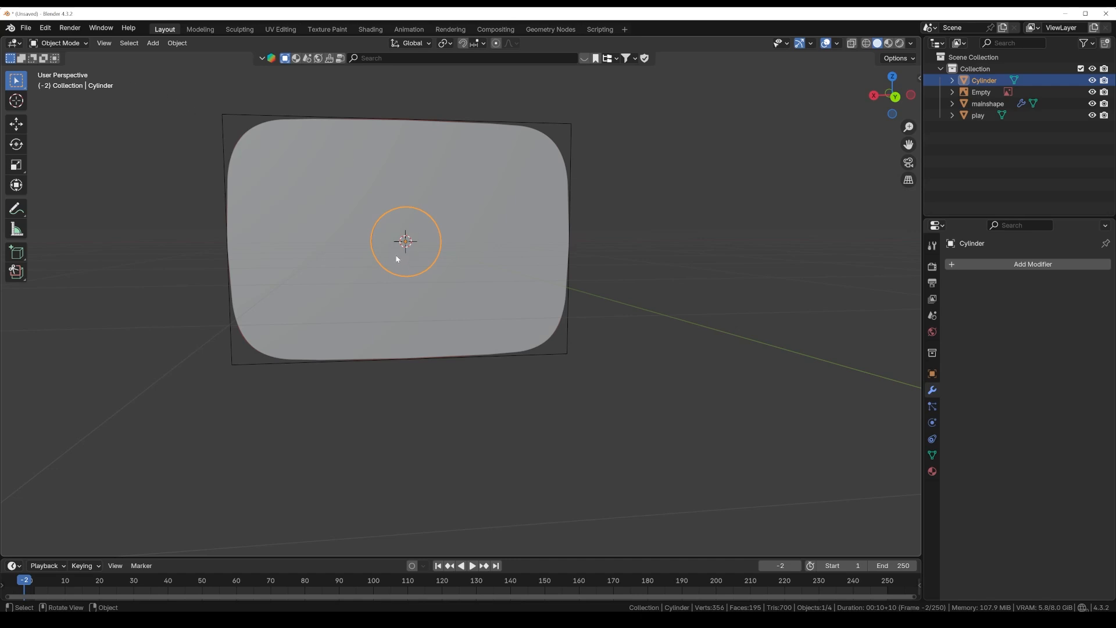
# Apply all transforms to the cylinder behind the block
pyautogui.scroll(1, 481, 262)
pyautogui.moveTo(481, 262); pyautogui.dragTo(504, 261, button='middle')
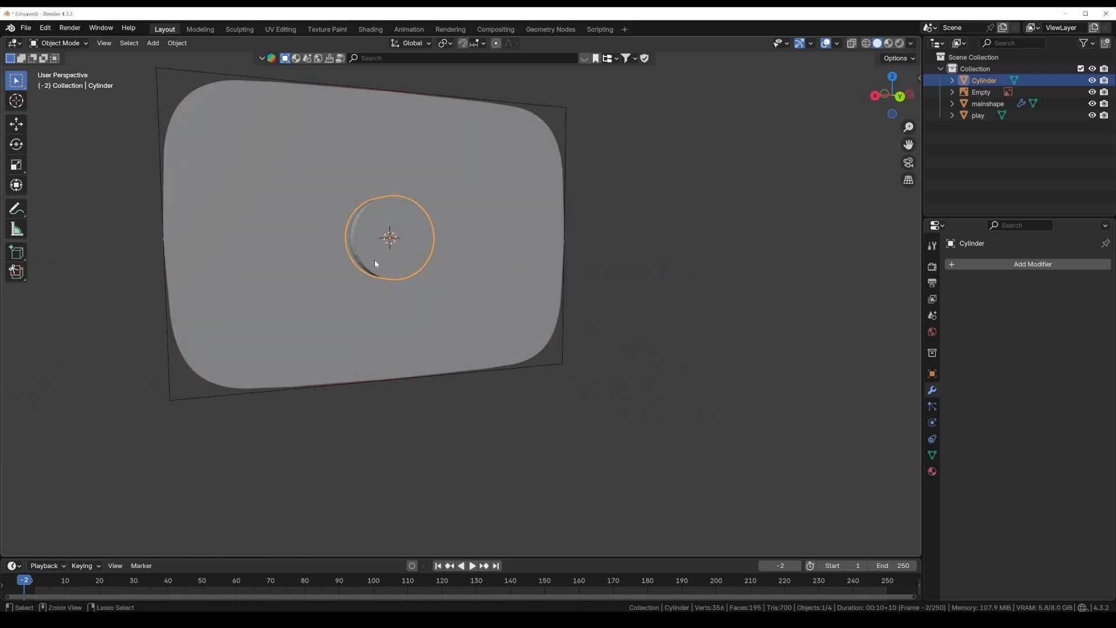
pyautogui.hotkey('ctrl', 'a')
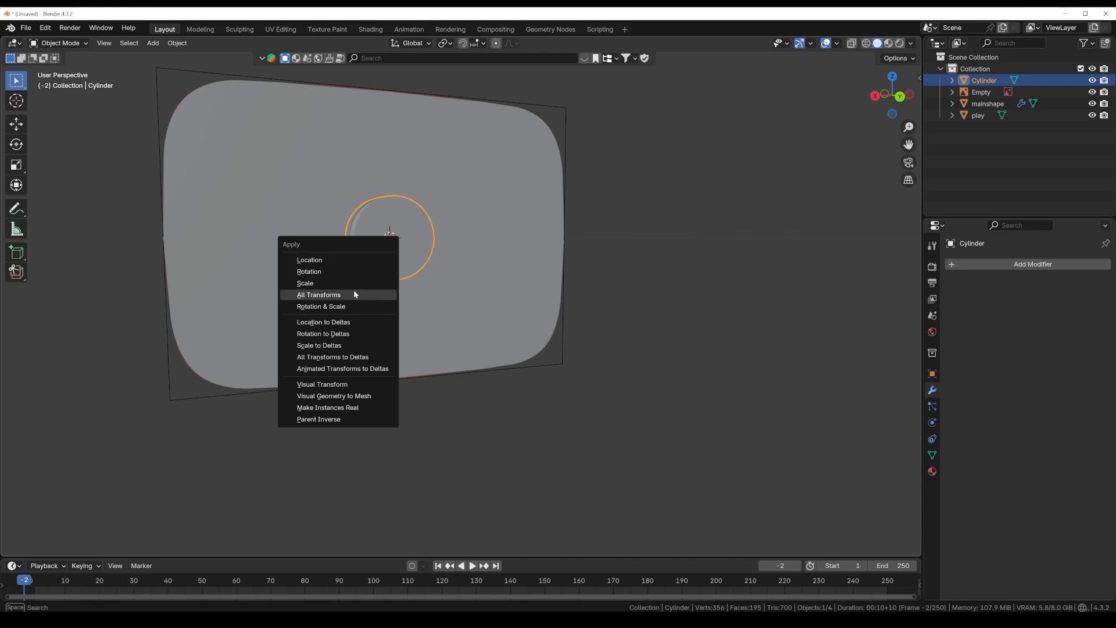
pyautogui.click(319, 295)
# Flatten the cylinder's mesh by scaling it about 0.233 along global Y in Edit Mode and return to Object Mode
pyautogui.moveTo(398, 251); pyautogui.dragTo(443, 268, button='middle')
pyautogui.press('Tab')
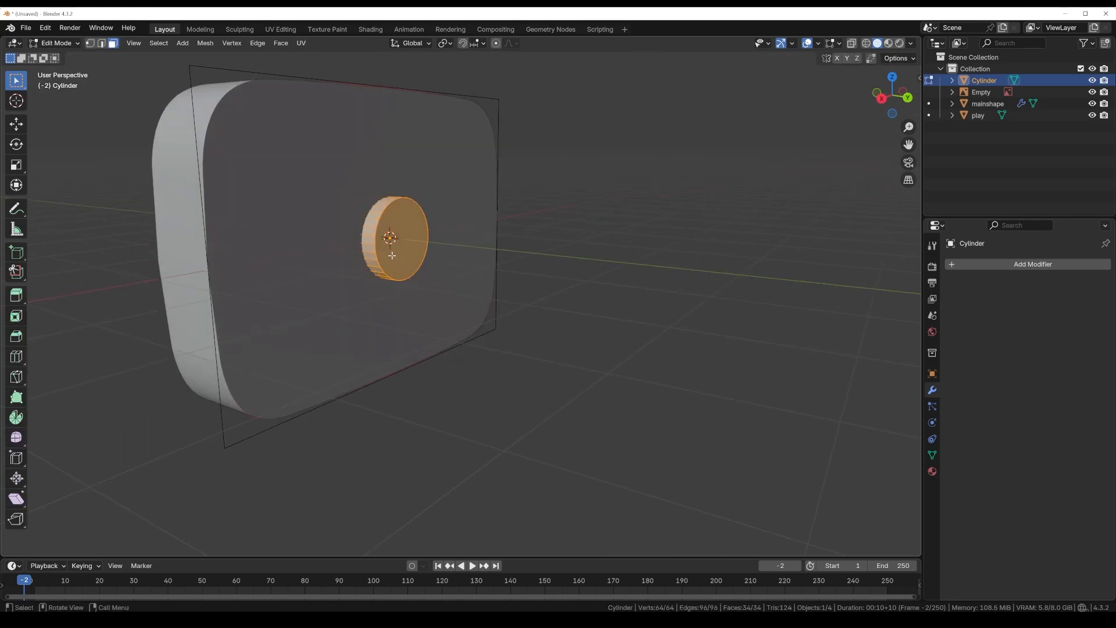
pyautogui.moveTo(372, 250); pyautogui.dragTo(424, 259, button='middle')
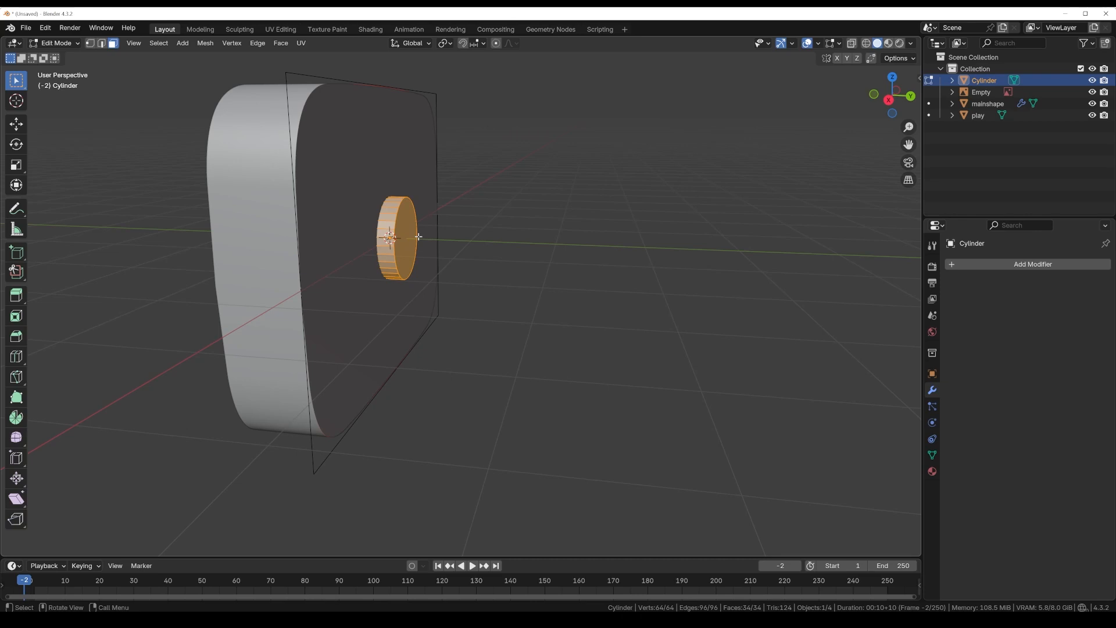
pyautogui.press('s')
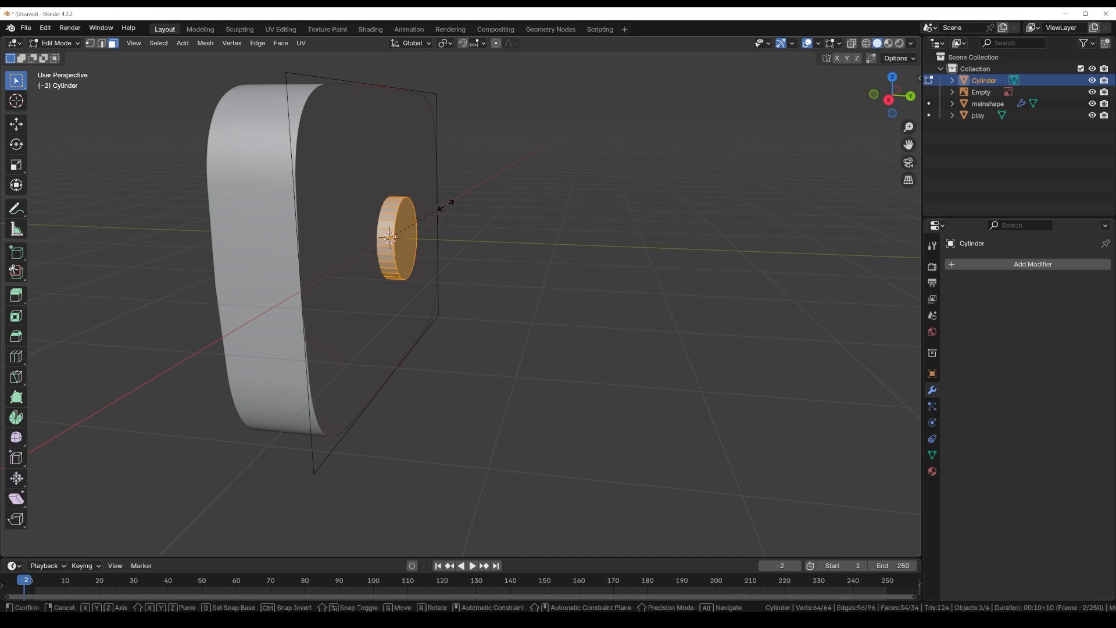
pyautogui.press('y')
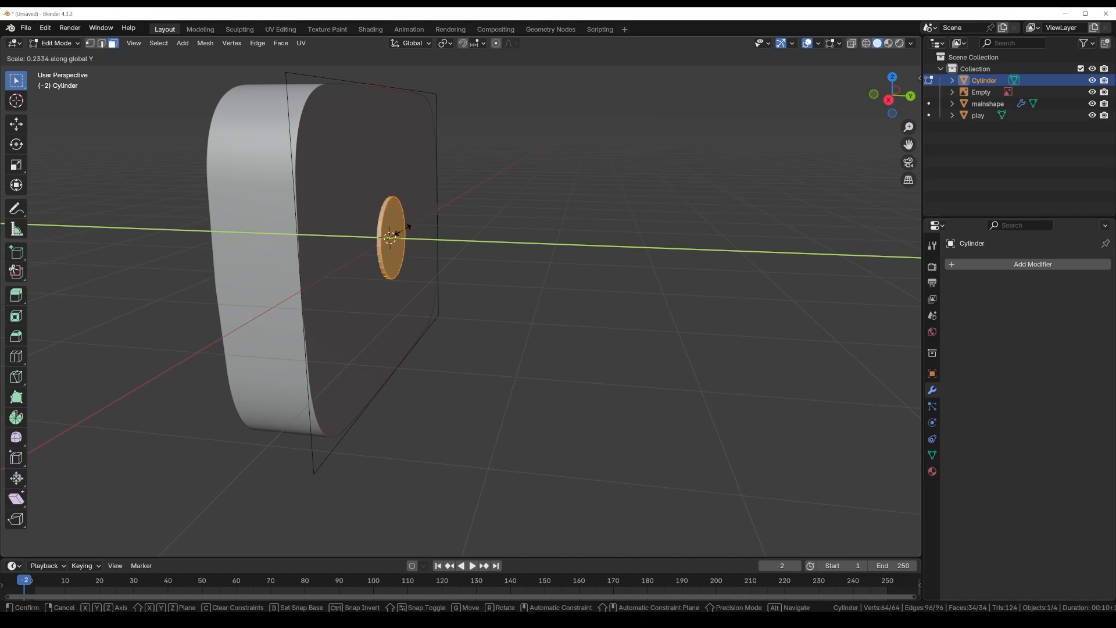
pyautogui.click(402, 230)
pyautogui.press('Tab')
# Add an Array modifier to the cylinder with a count of 3 and a relative X offset factor of 1.4
pyautogui.moveTo(403, 230); pyautogui.dragTo(358, 247, button='middle')
pyautogui.click(992, 265)
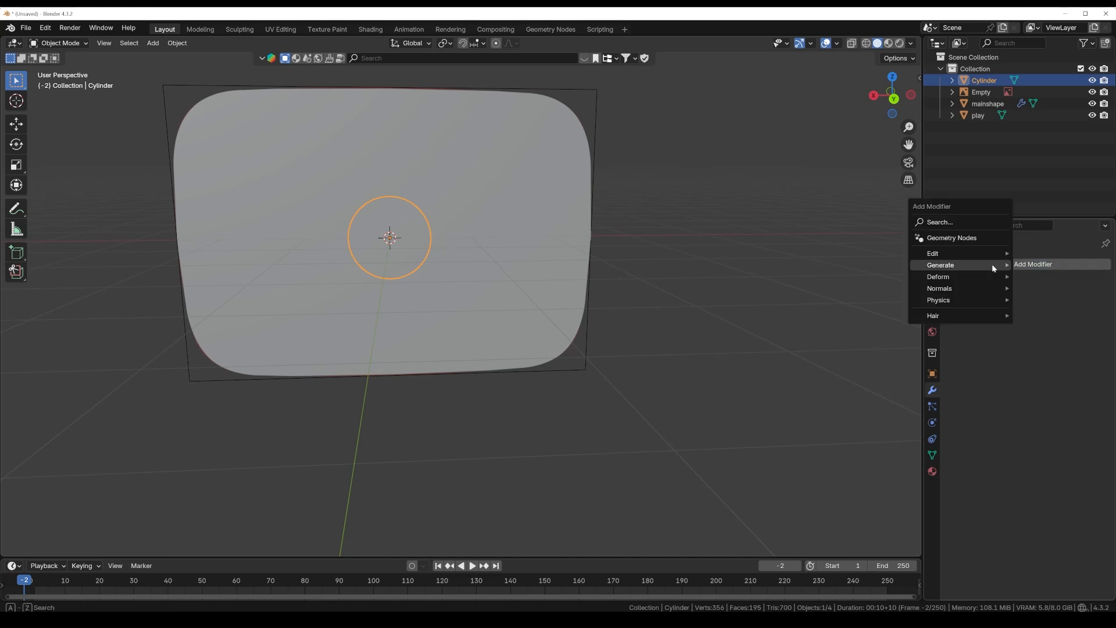
pyautogui.moveTo(991, 265)
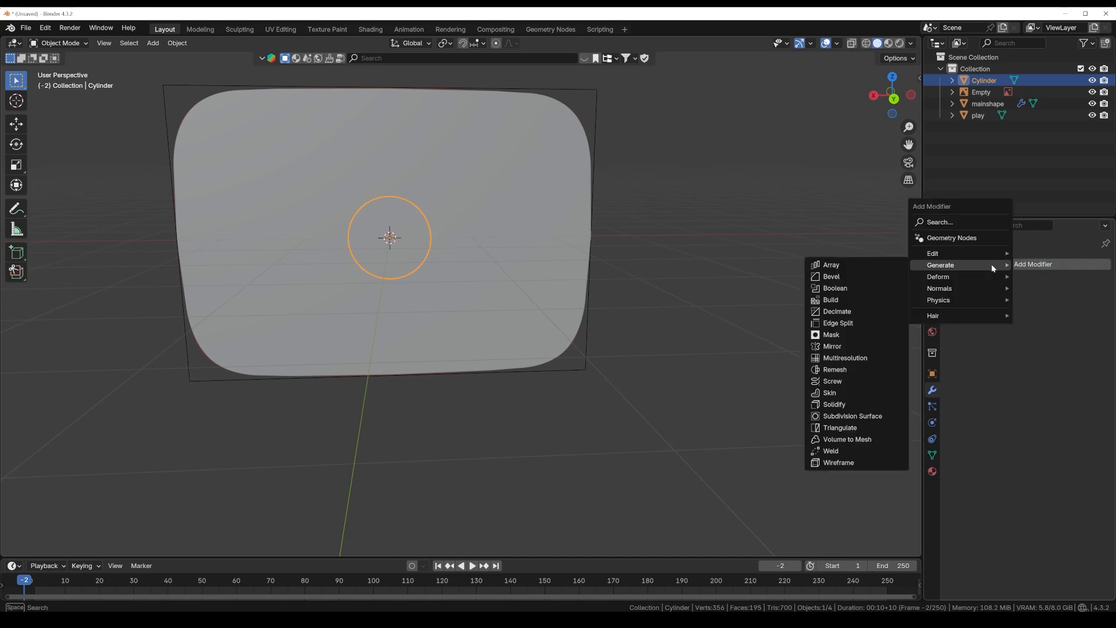
pyautogui.click(841, 266)
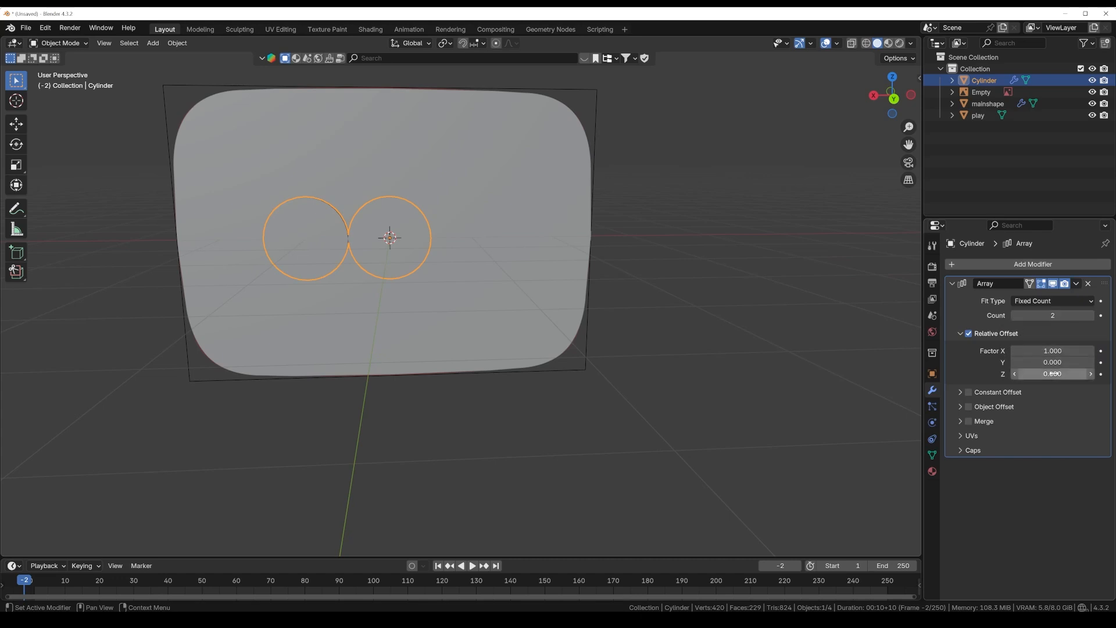
pyautogui.click(1092, 316)
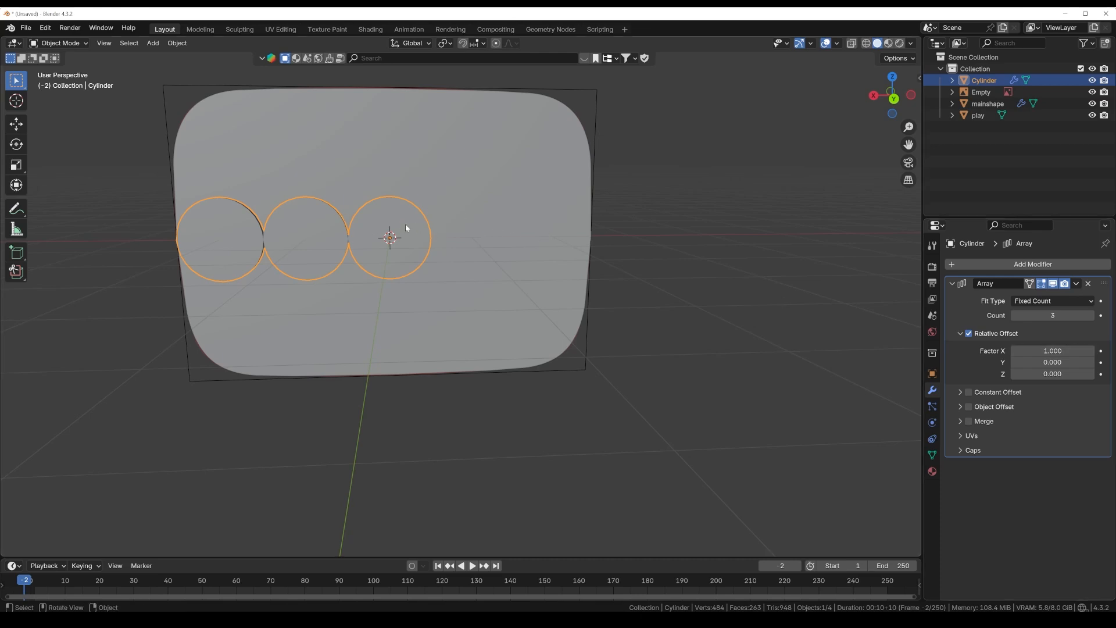
pyautogui.click(1092, 352)
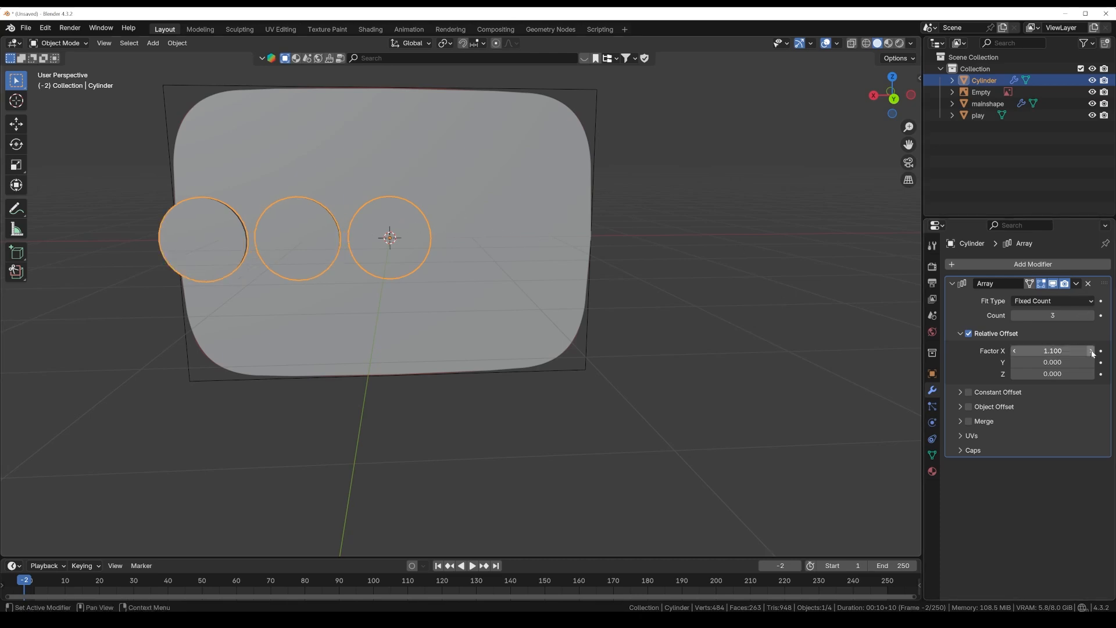
pyautogui.click(1093, 352)
pyautogui.click(1092, 351)
pyautogui.click(1093, 352)
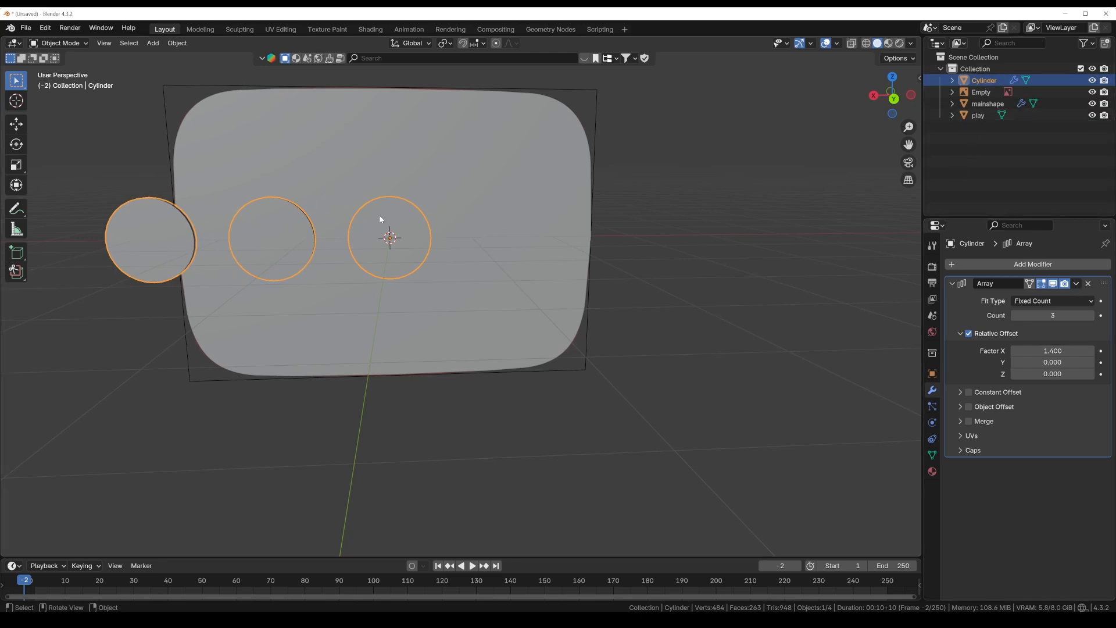
# Move the arrayed cylinders about -1.36 m along global X to centre the row on the block's back
pyautogui.press('g')
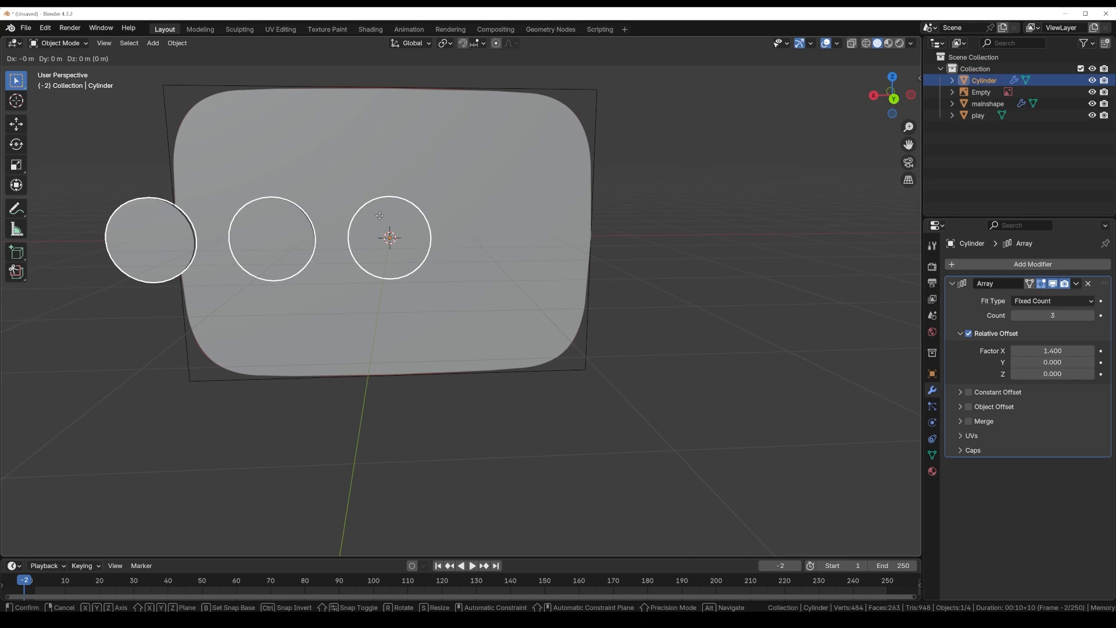
pyautogui.press('x')
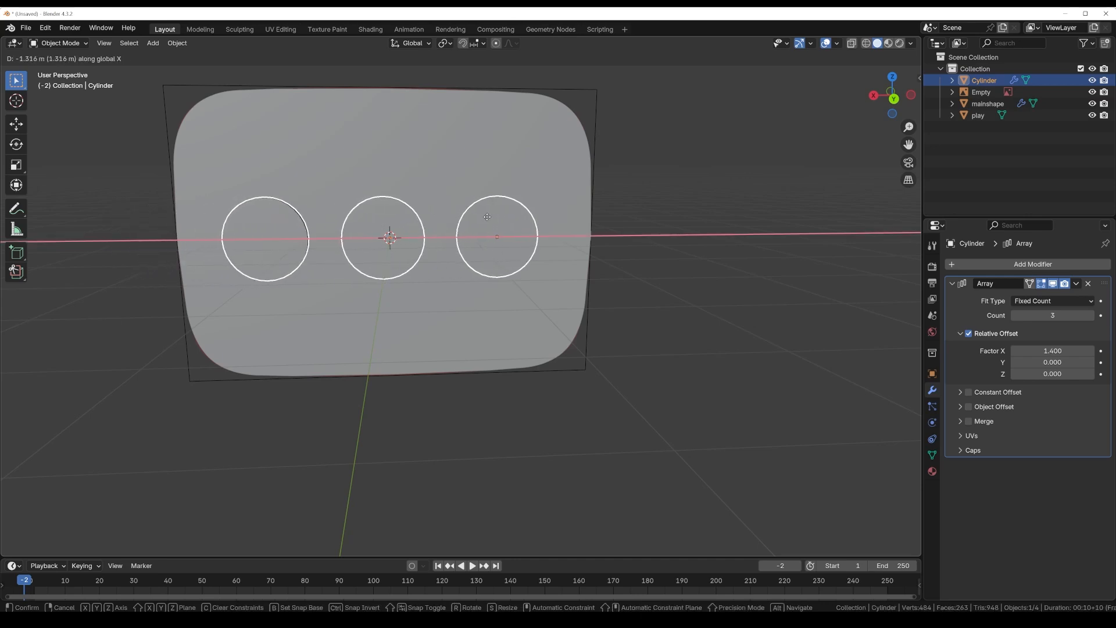
pyautogui.click(477, 244)
# Apply Shade Auto Smooth with a 30° angle to the arrayed cylinders
pyautogui.moveTo(473, 252)
pyautogui.mouseDown(button='middle')
pyautogui.moveTo(386, 250)
pyautogui.moveTo(551, 240)
pyautogui.moveTo(441, 249)
pyautogui.moveTo(470, 251)
pyautogui.mouseUp(button='middle')
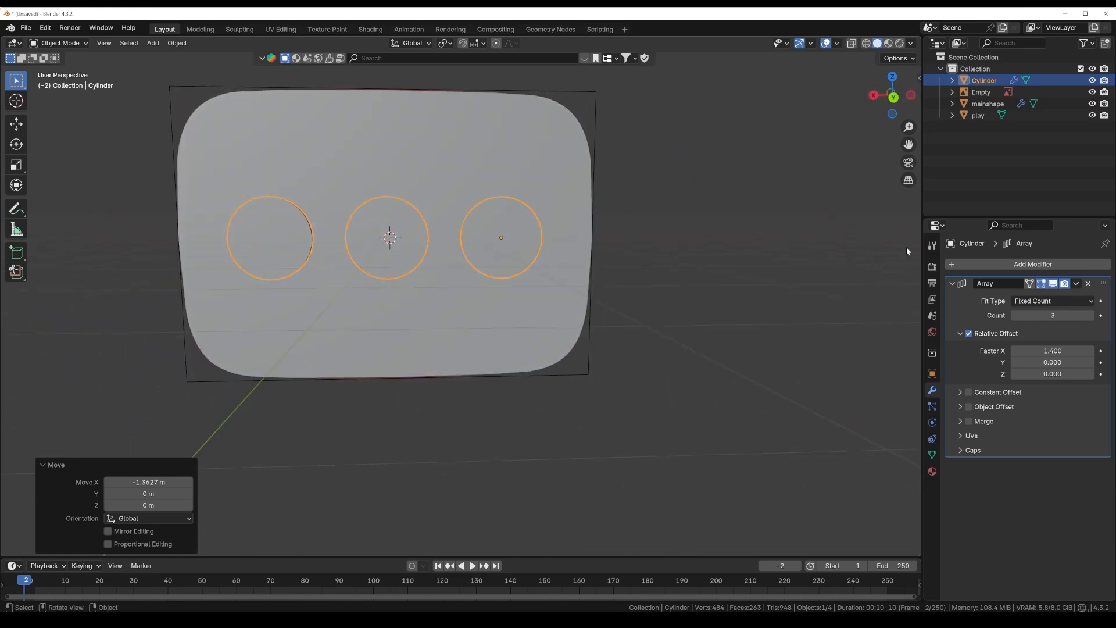
pyautogui.rightClick(499, 222)
pyautogui.click(497, 218)
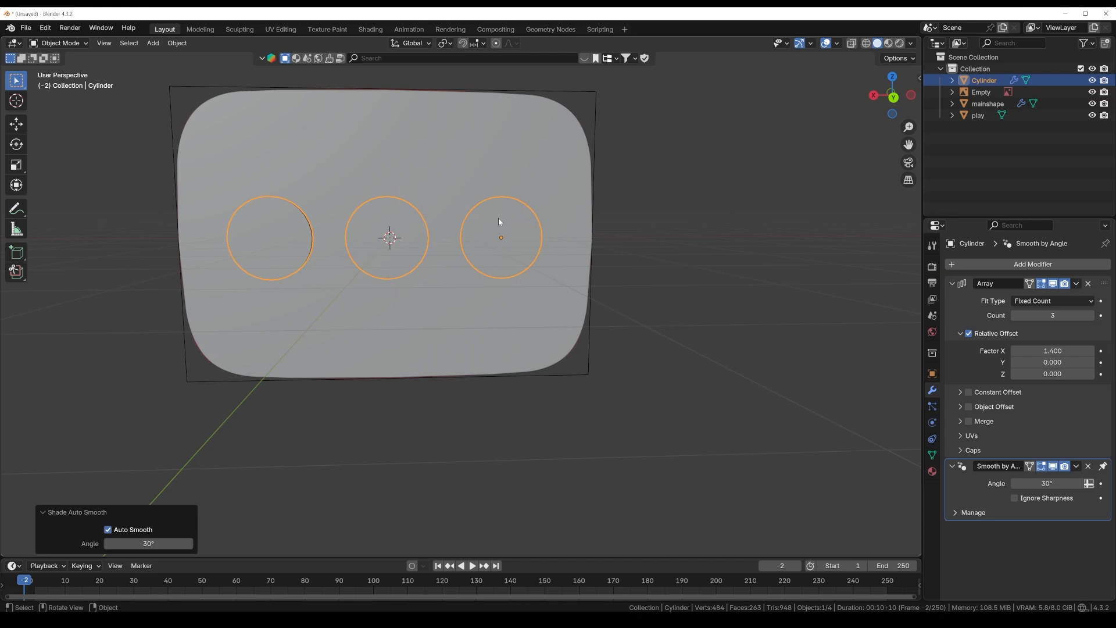
pyautogui.moveTo(552, 239); pyautogui.dragTo(639, 229, button='middle')
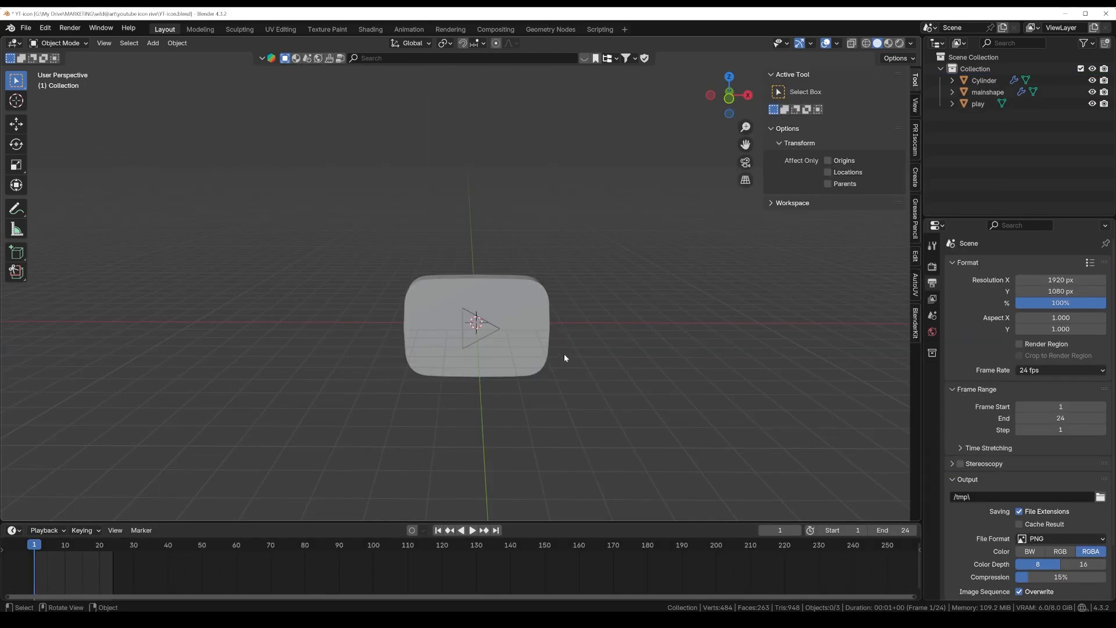
# Add a sphere empty at the origin and raise it about 4.71 m along global Z above the block
pyautogui.moveTo(564, 357); pyautogui.dragTo(549, 316, button='middle')
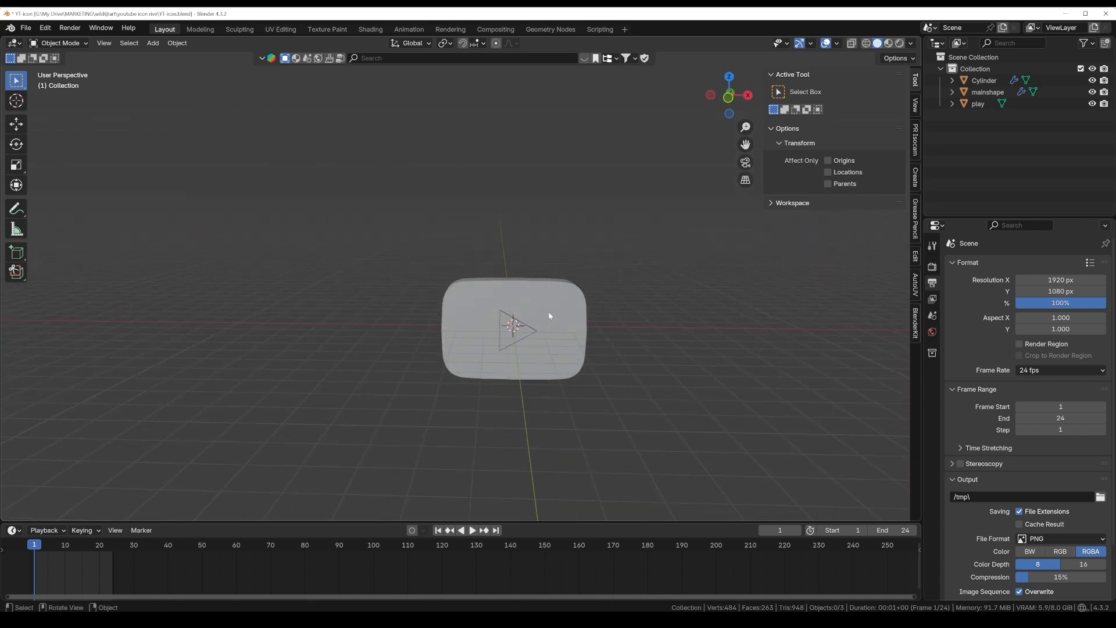
pyautogui.scroll(2, 549, 316)
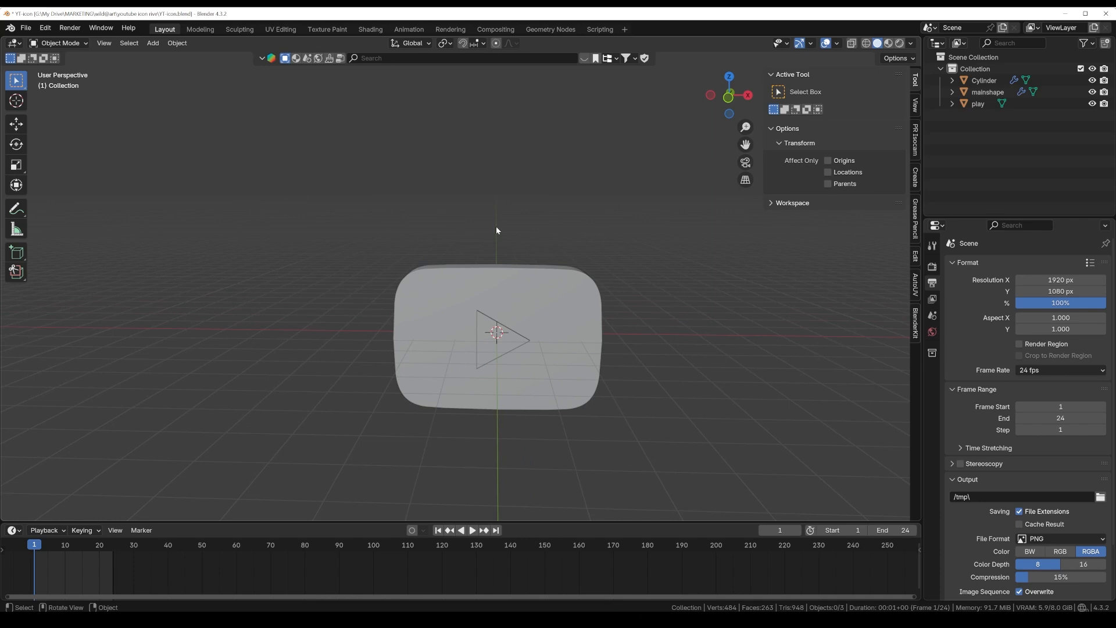
pyautogui.hotkey('shift', 'a')
pyautogui.moveTo(496, 227)
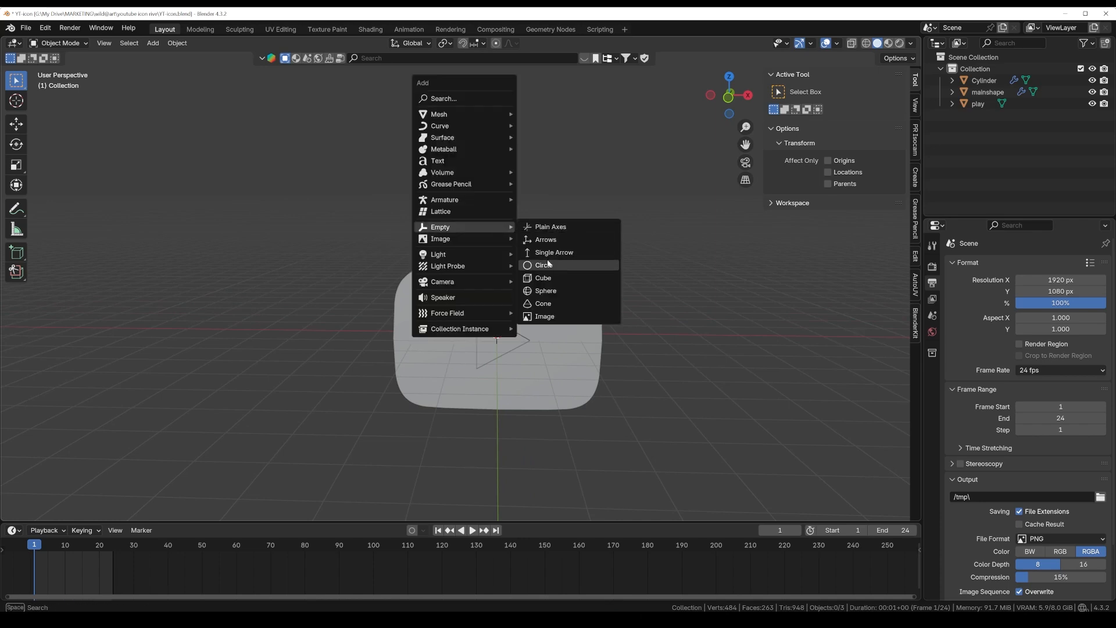
pyautogui.click(551, 291)
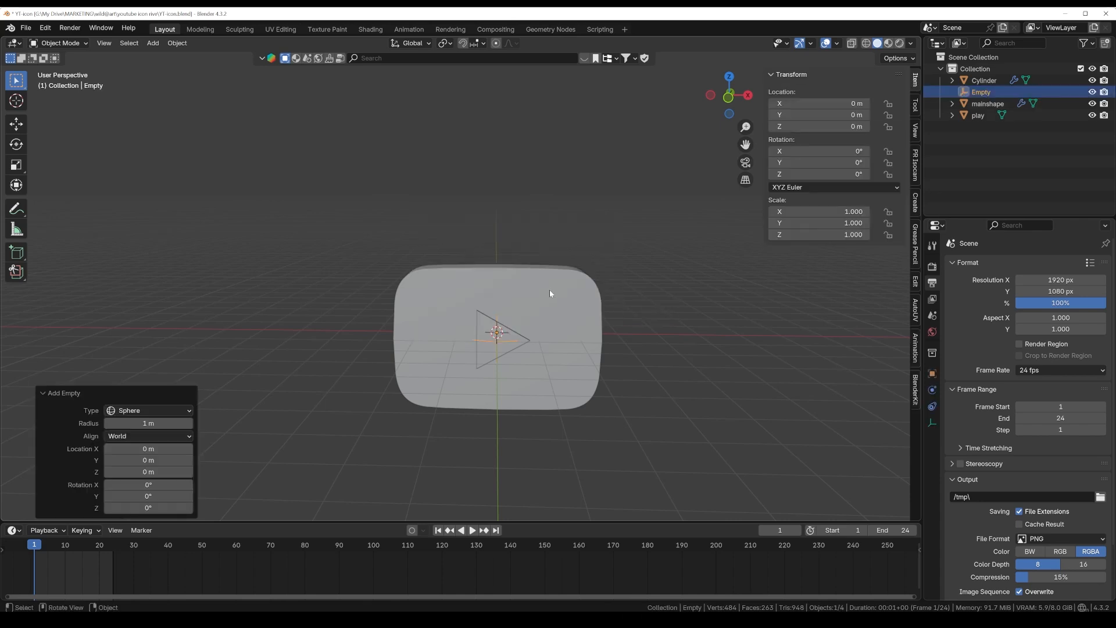
pyautogui.press('g')
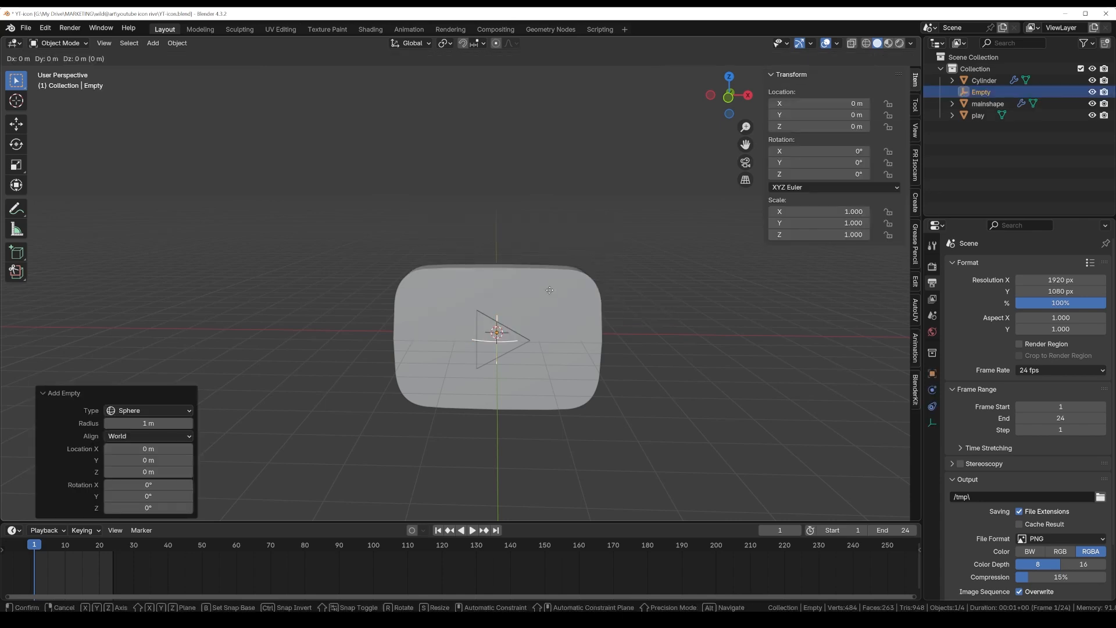
pyautogui.press('z')
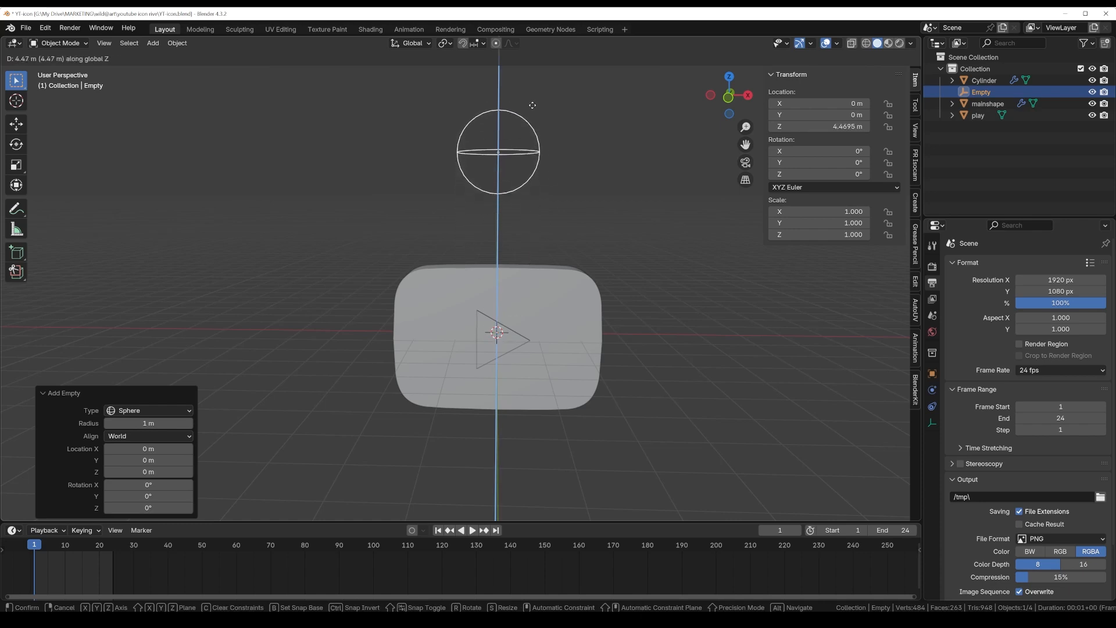
pyautogui.click(533, 104)
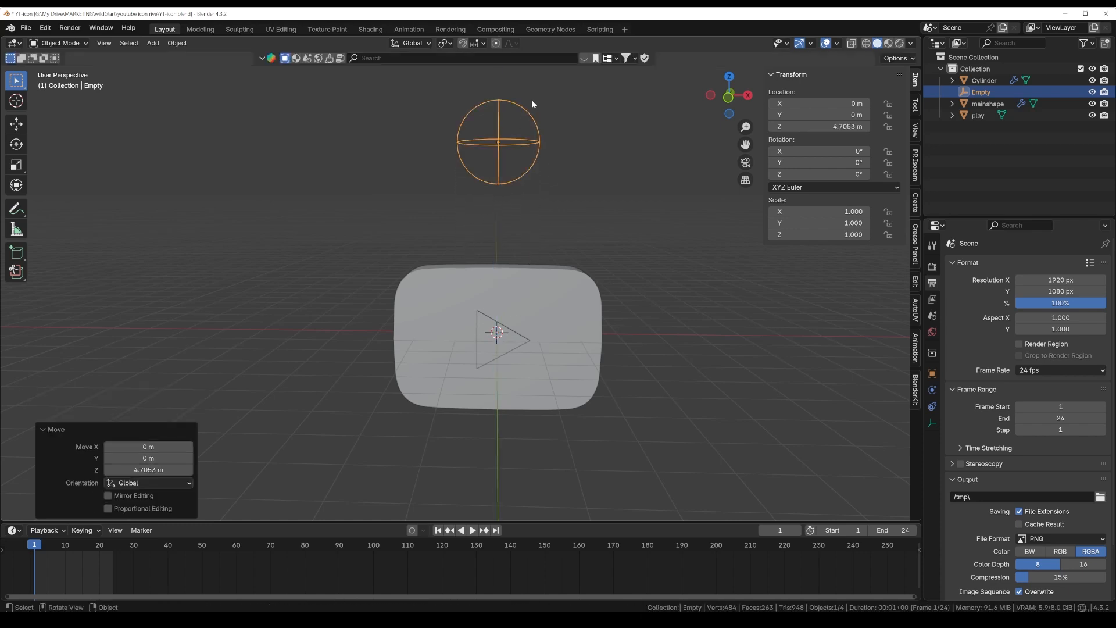
# Parent the block, play triangle and cylinders to the sphere empty using Object (Keep Transform)
pyautogui.click(388, 244)
pyautogui.moveTo(365, 232); pyautogui.dragTo(670, 458)
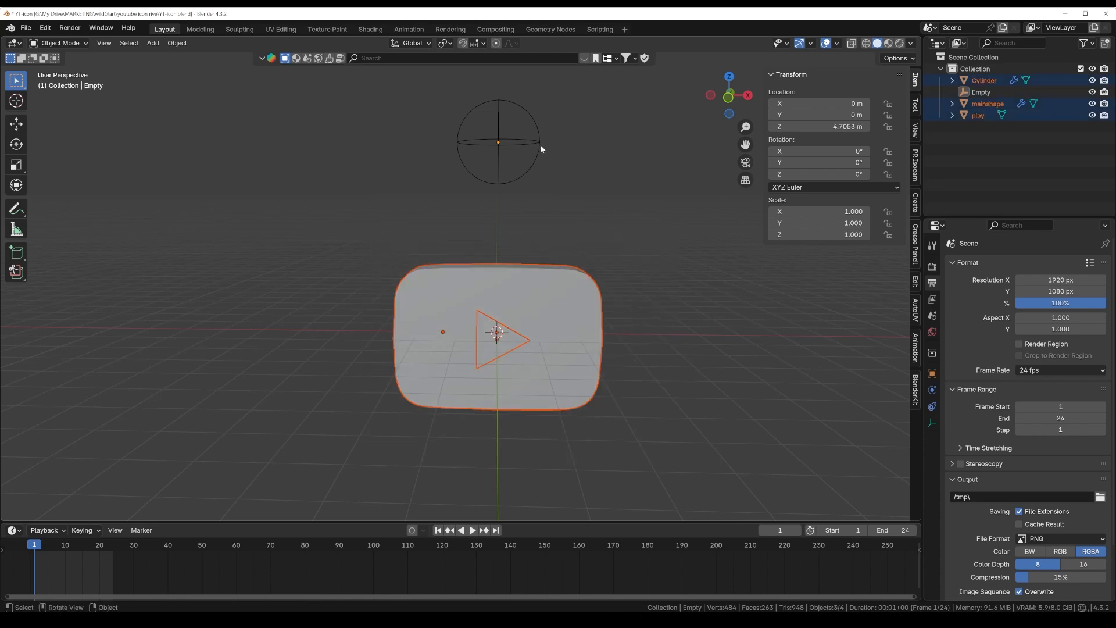
pyautogui.keyDown('shift'); pyautogui.click(519, 145); pyautogui.keyUp('shift')
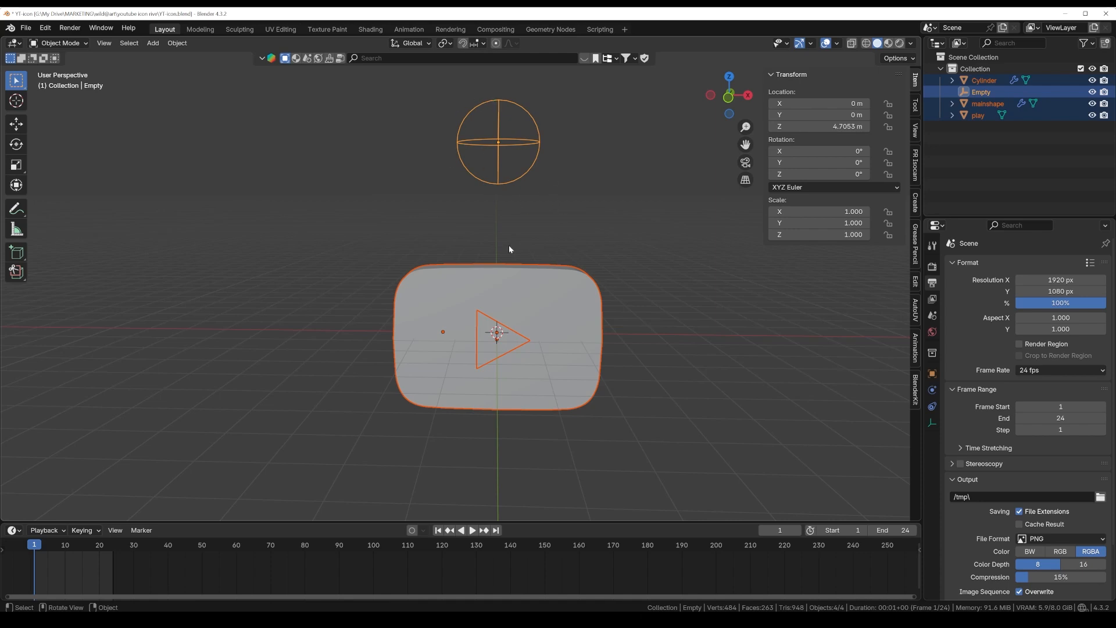
pyautogui.moveTo(582, 260); pyautogui.dragTo(557, 273, button='middle')
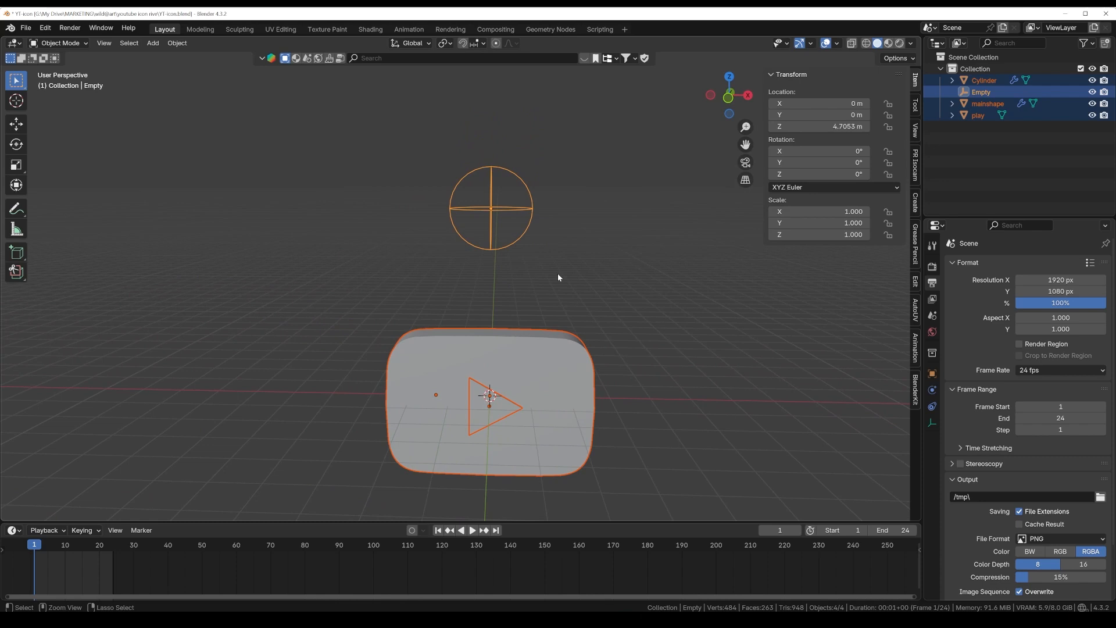
pyautogui.hotkey('ctrl', 'p')
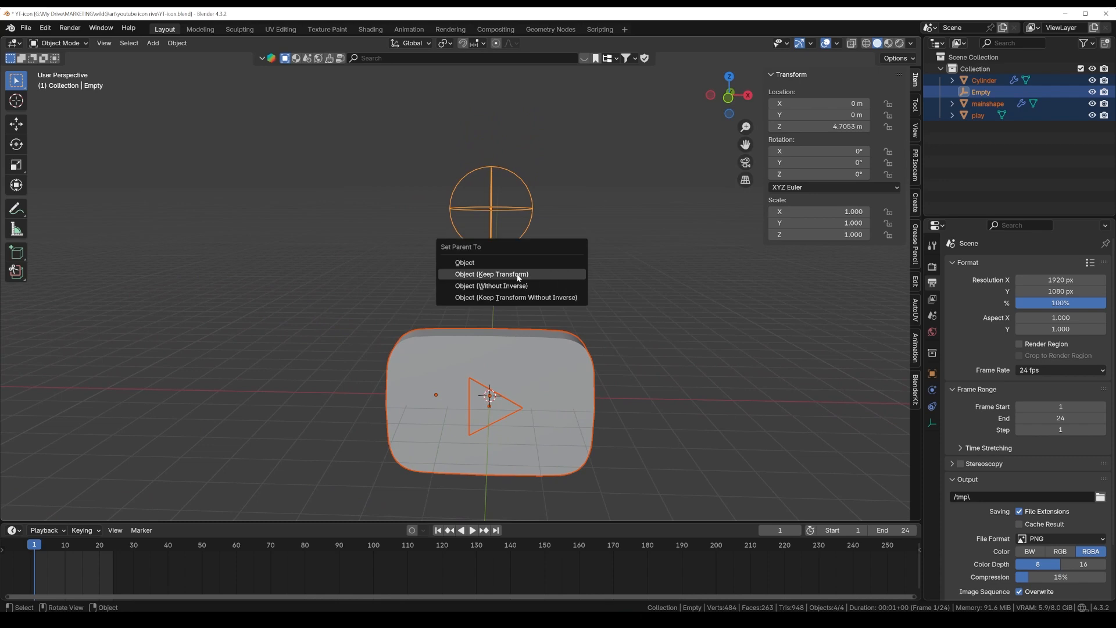
pyautogui.click(492, 277)
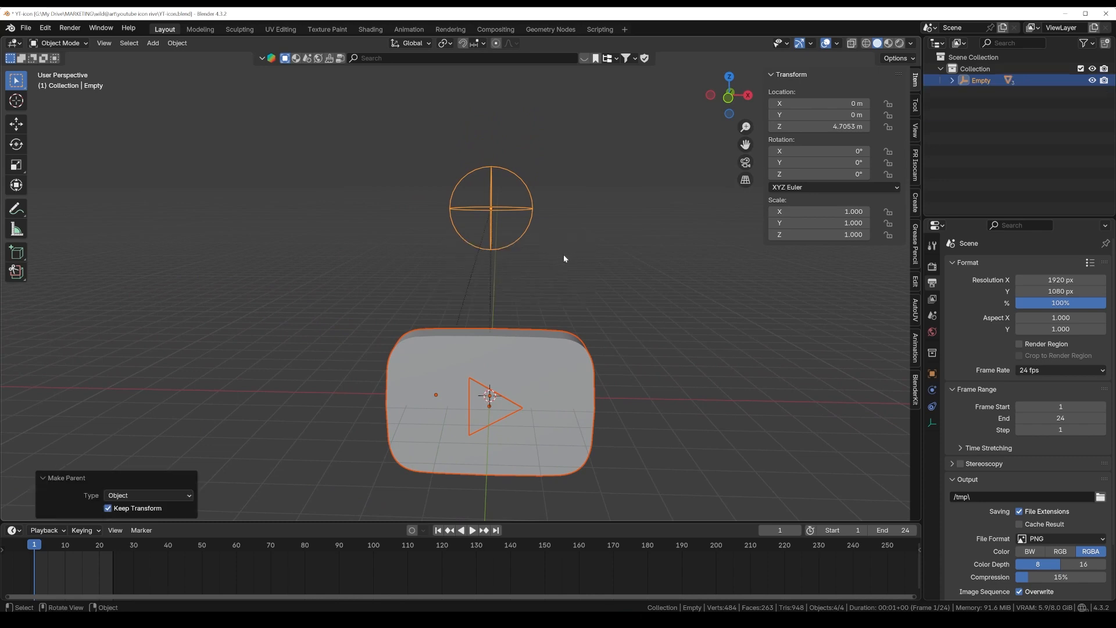
pyautogui.click(563, 254)
# Test the parenting by rotating the sphere empty about global Z, undo the rotation and deselect the empty
pyautogui.click(527, 214)
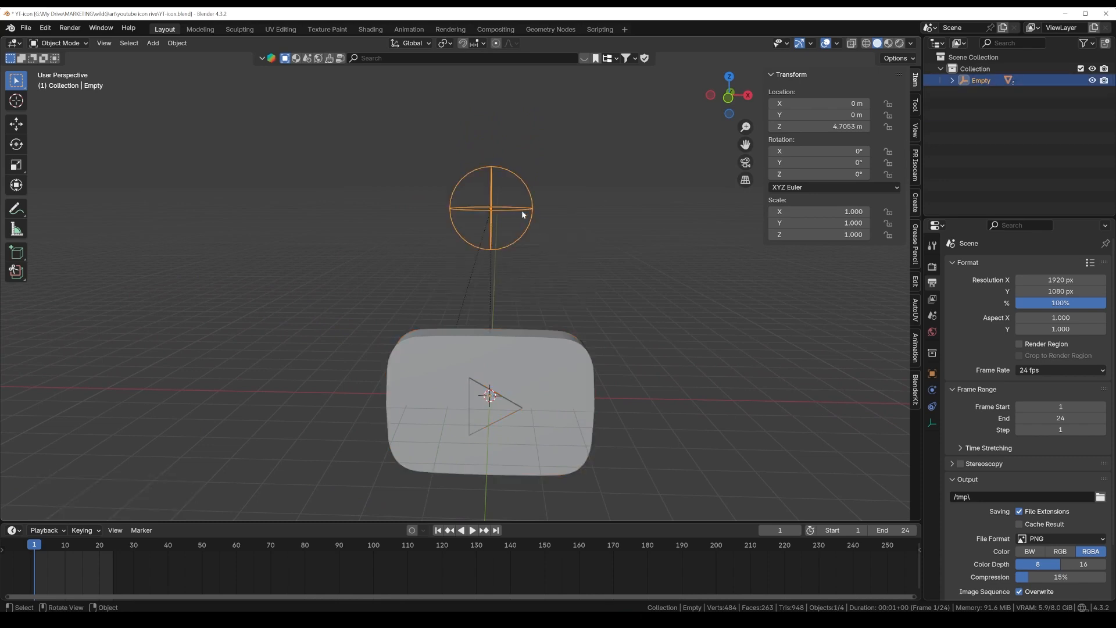
pyautogui.press('r')
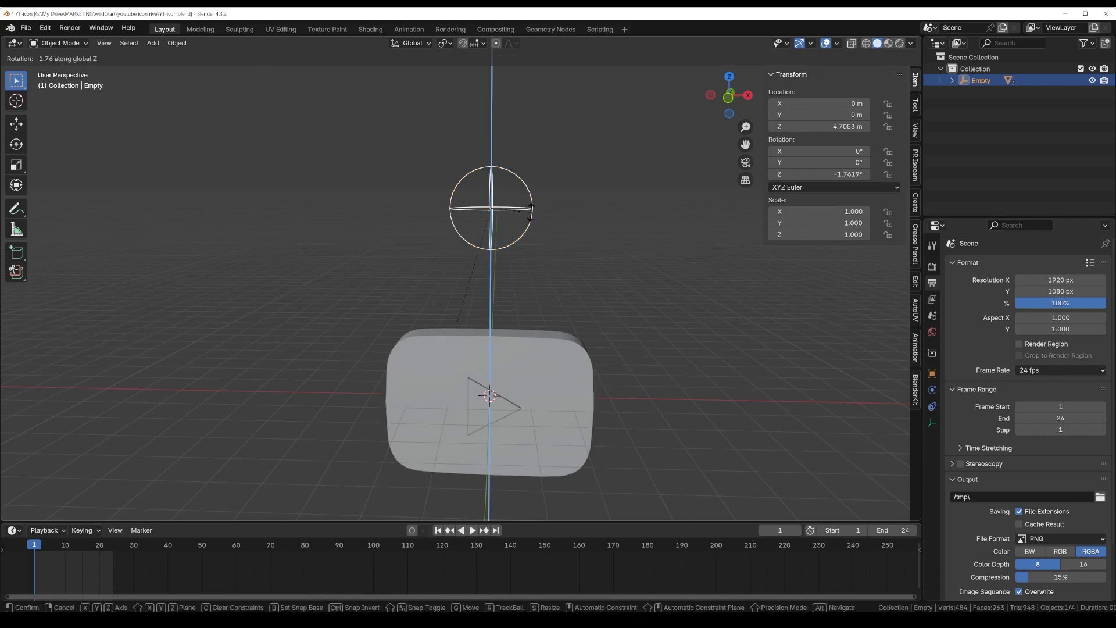
pyautogui.click(569, 208)
pyautogui.hotkey('ctrl', 'z')
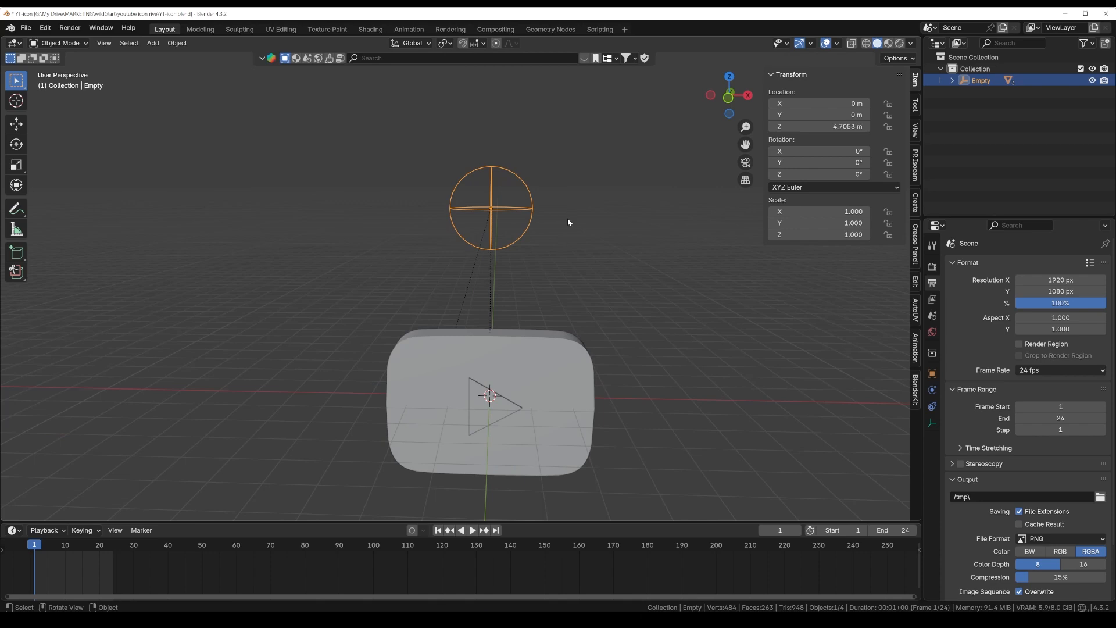
pyautogui.click(568, 222)
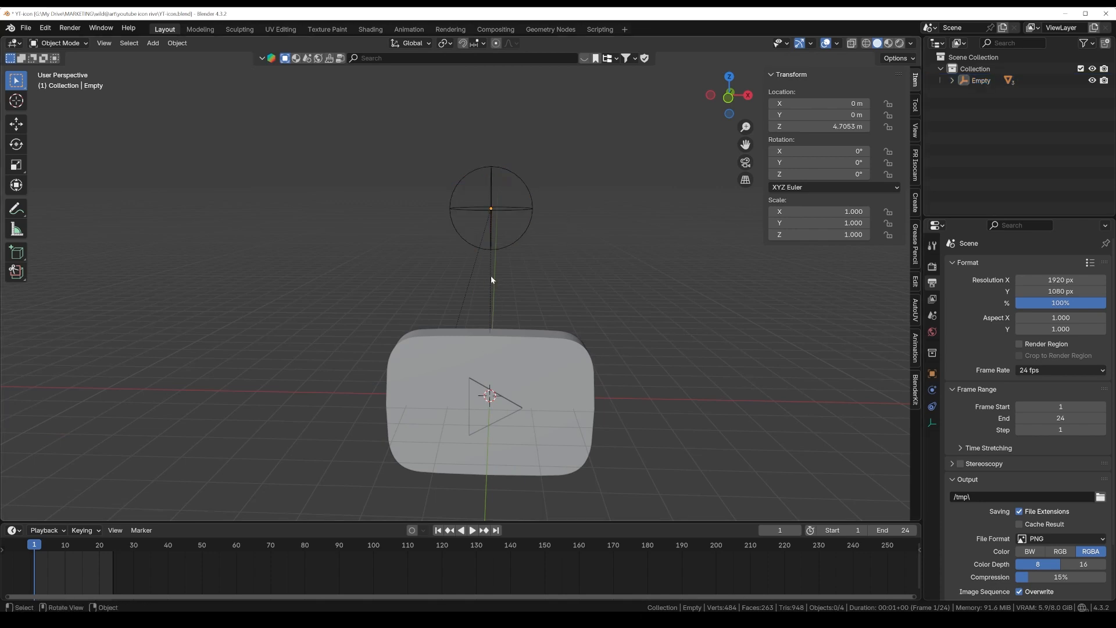
# Set the render output resolution to 500 by 500 px
pyautogui.scroll(-2, 486, 288)
pyautogui.moveTo(487, 287); pyautogui.dragTo(464, 252, button='middle')
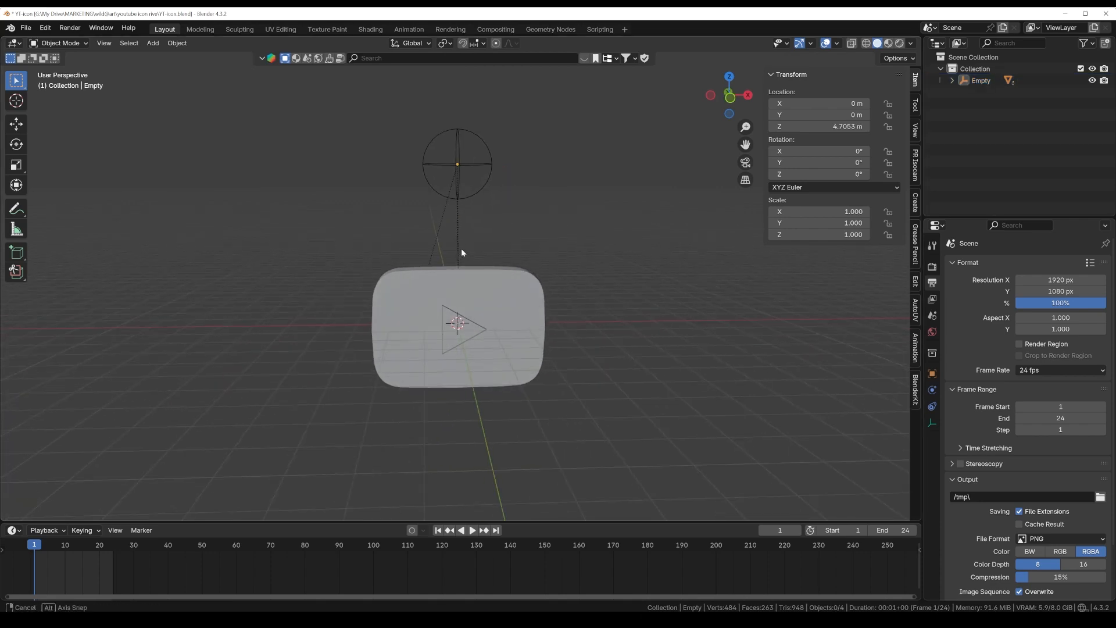
pyautogui.click(932, 267)
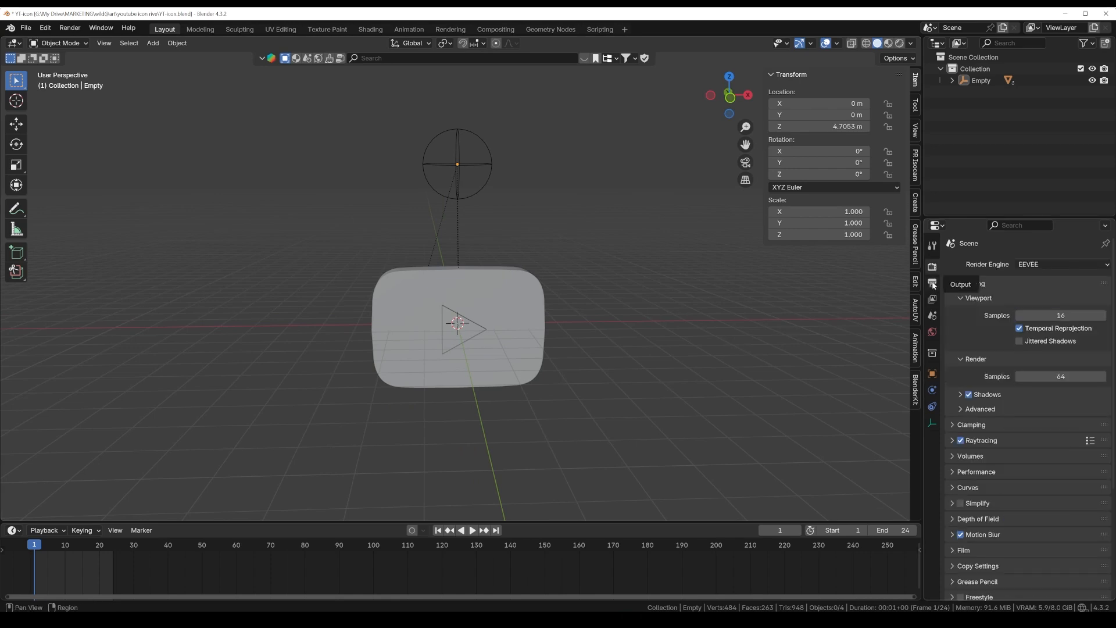
pyautogui.click(933, 284)
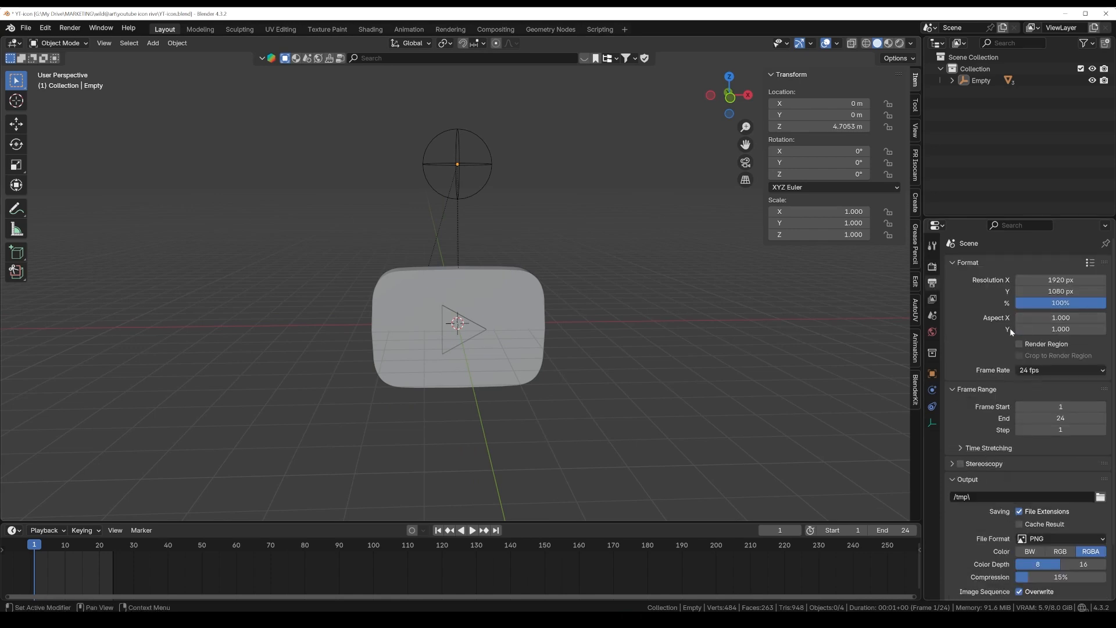
pyautogui.click(1051, 280)
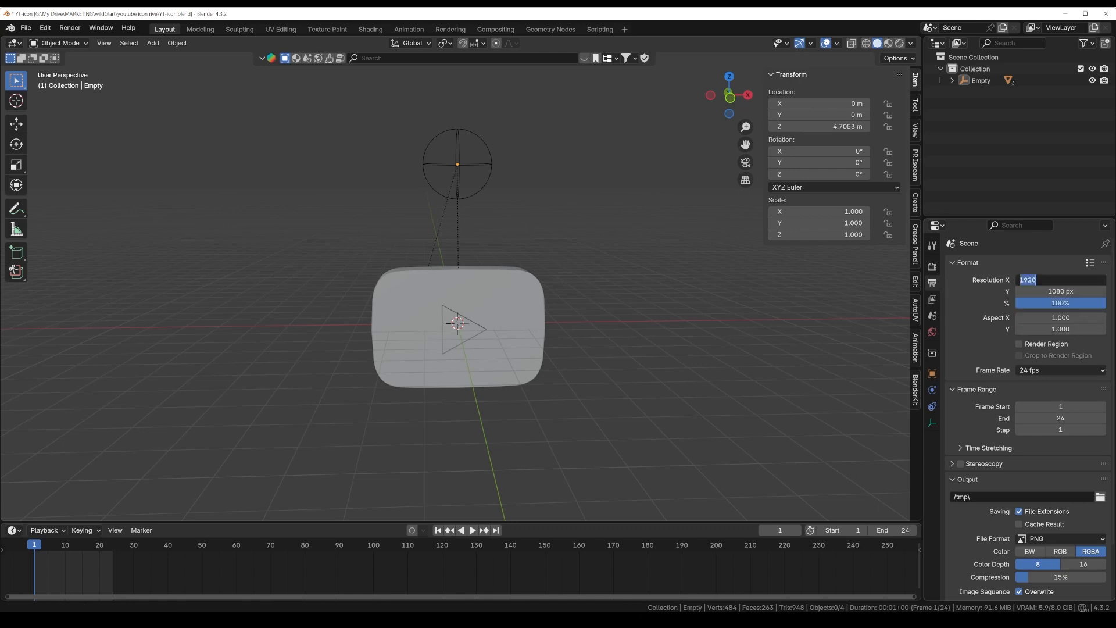
pyautogui.write('500')
pyautogui.press('Return')
pyautogui.click(1062, 291)
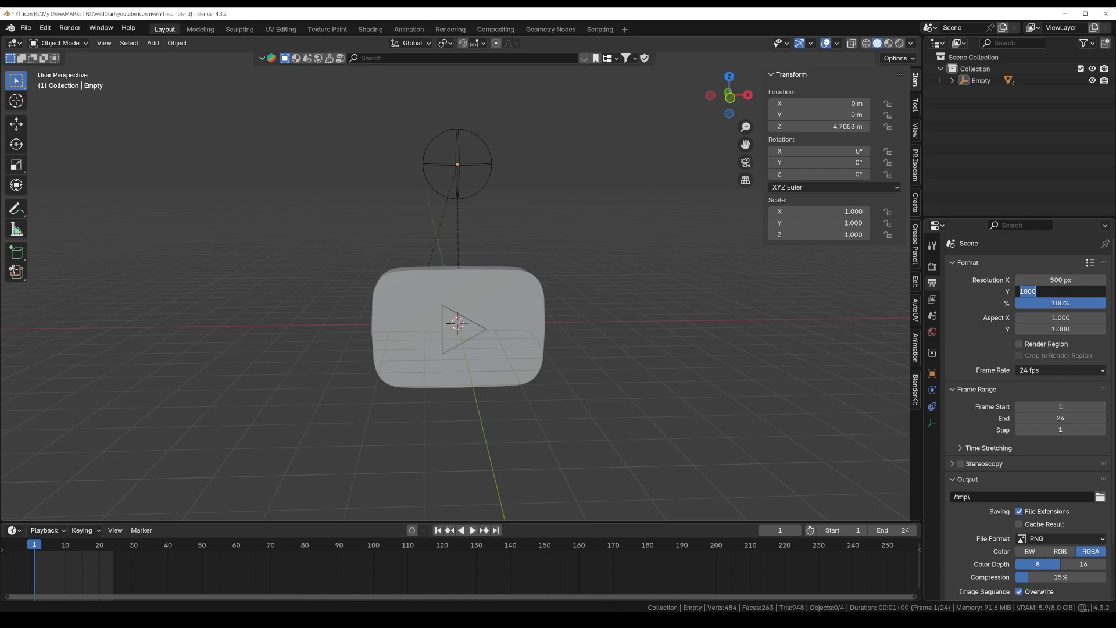
pyautogui.write('500')
pyautogui.press('Return')
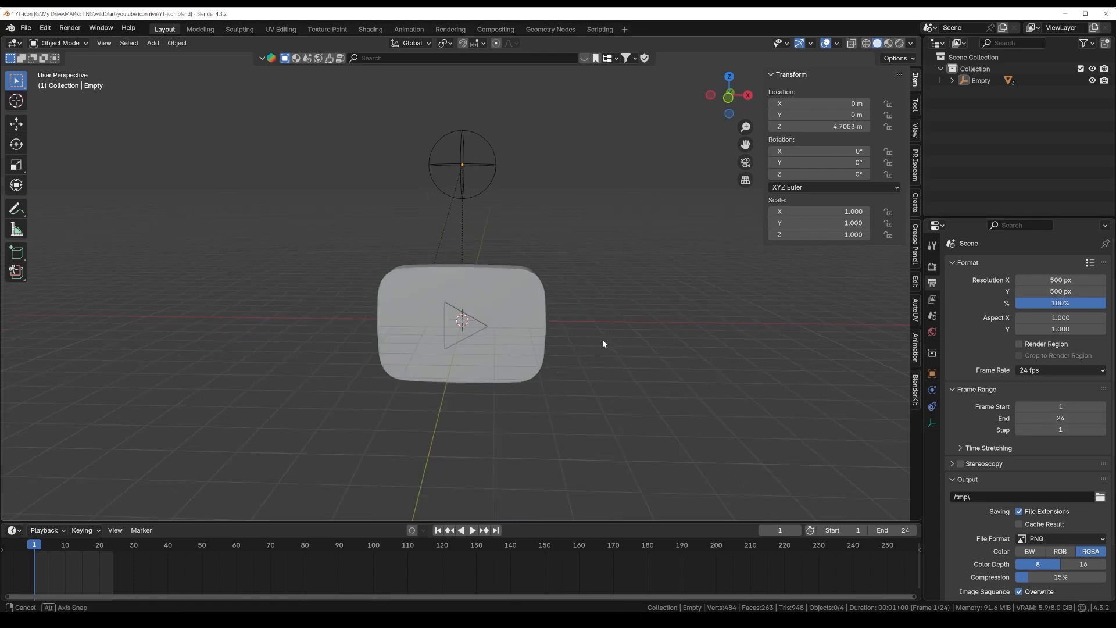
# Add a camera to the scene at the origin
pyautogui.hotkey('shift', 'a')
pyautogui.moveTo(509, 242)
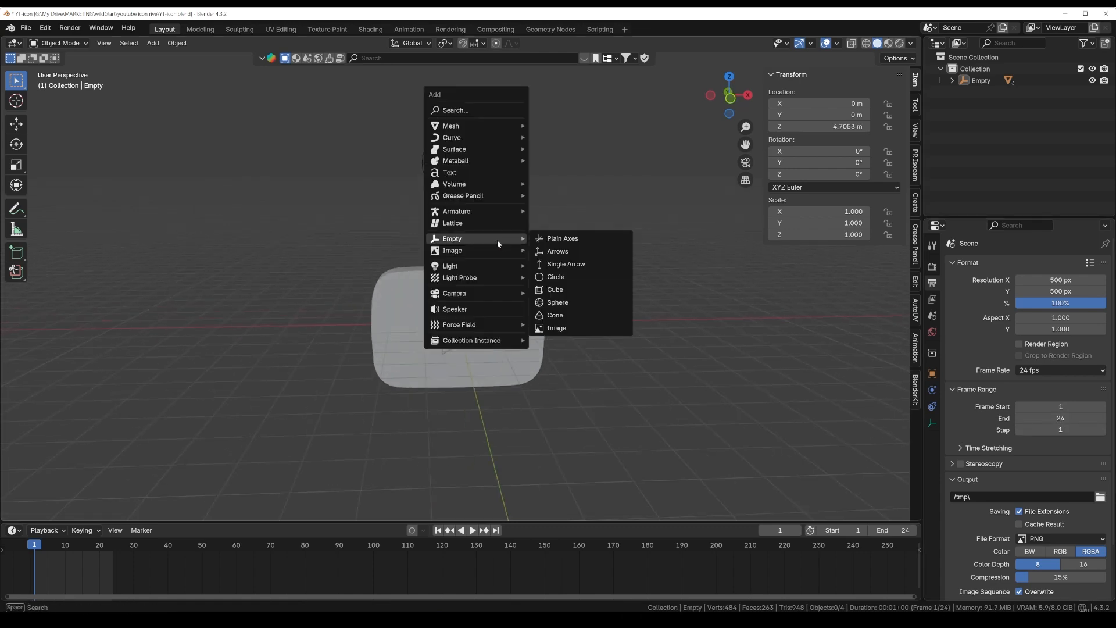
pyautogui.moveTo(479, 292)
pyautogui.click(558, 293)
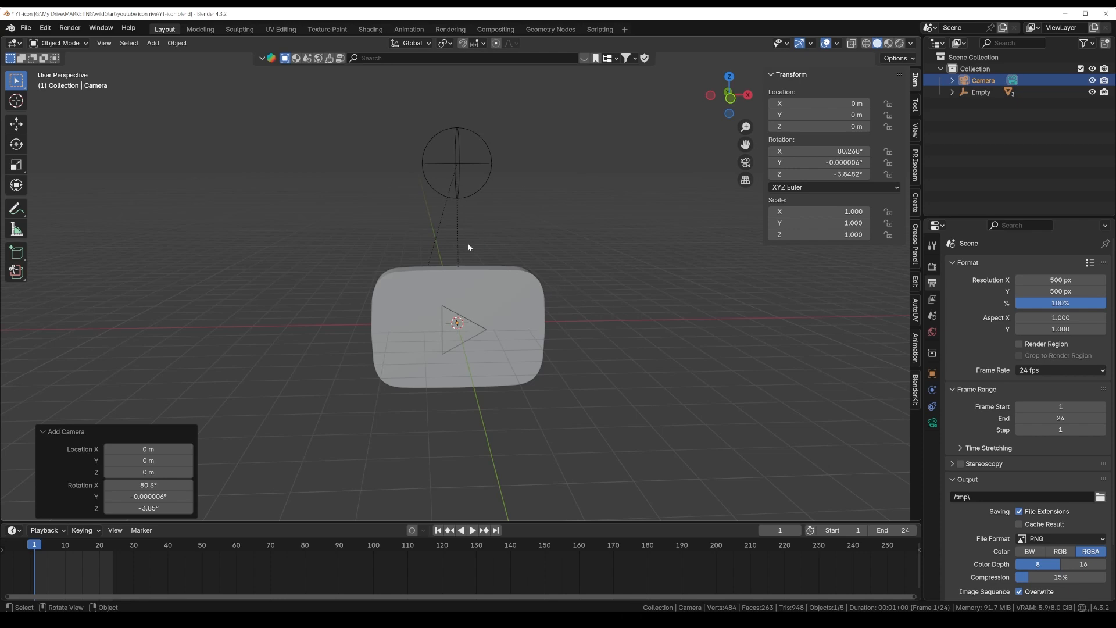
# Align the active camera to the current view, deselect it and check the framing through the camera
pyautogui.click(107, 44)
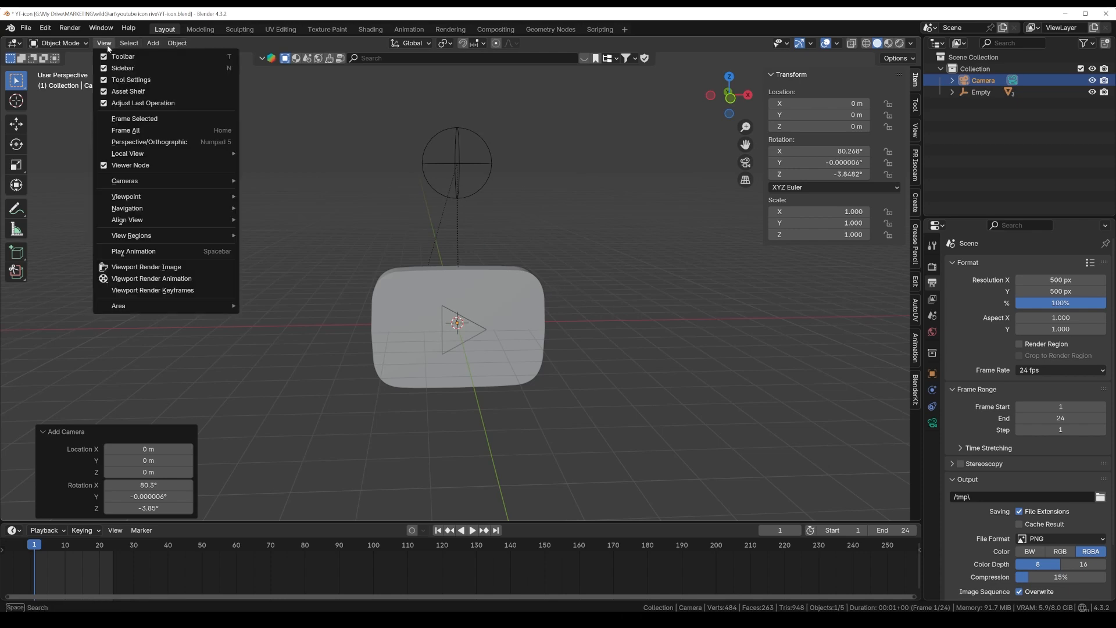
pyautogui.moveTo(147, 223)
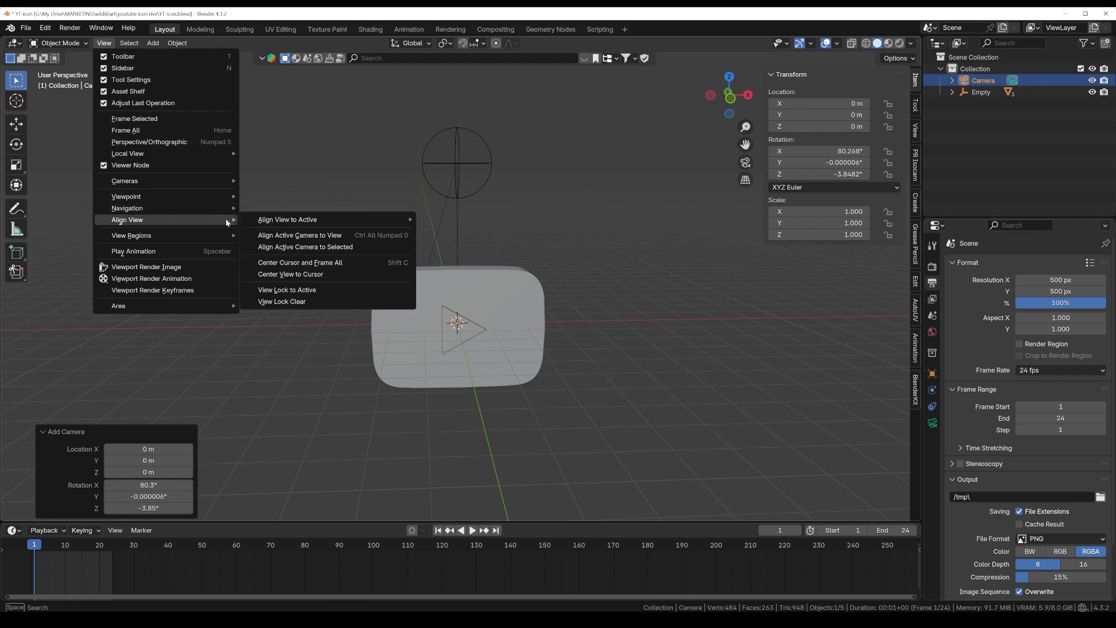
pyautogui.moveTo(250, 222)
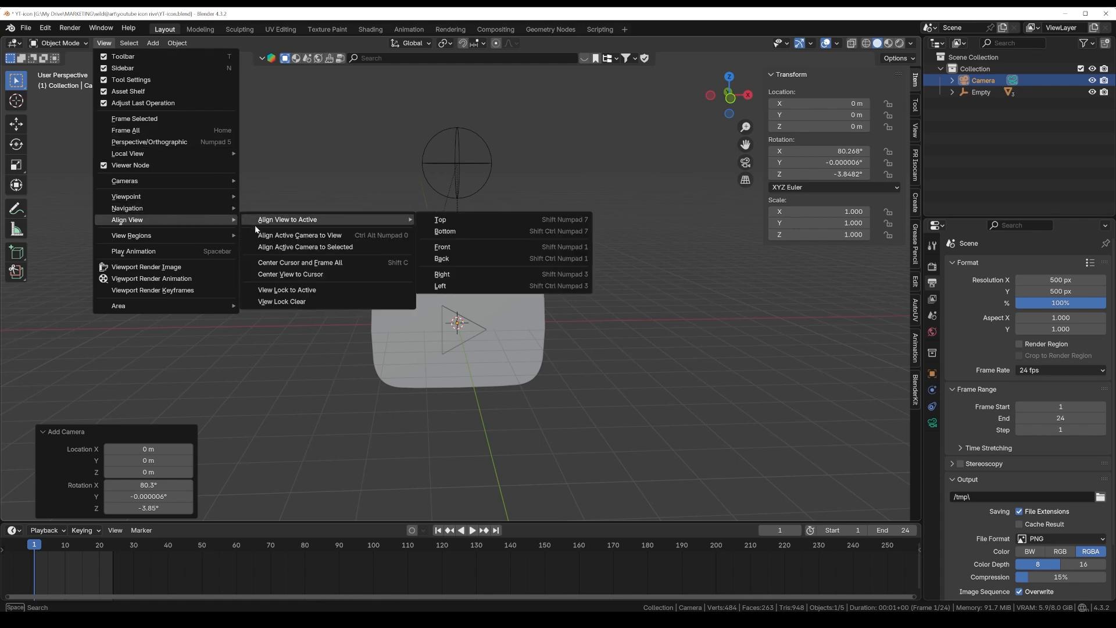
pyautogui.click(302, 236)
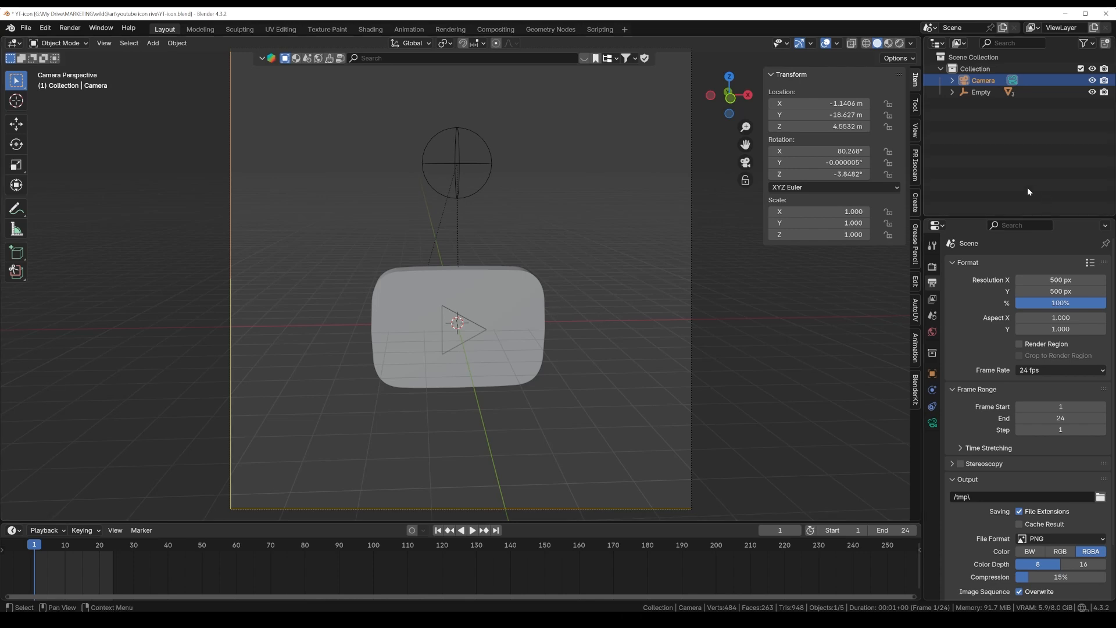
pyautogui.click(730, 279)
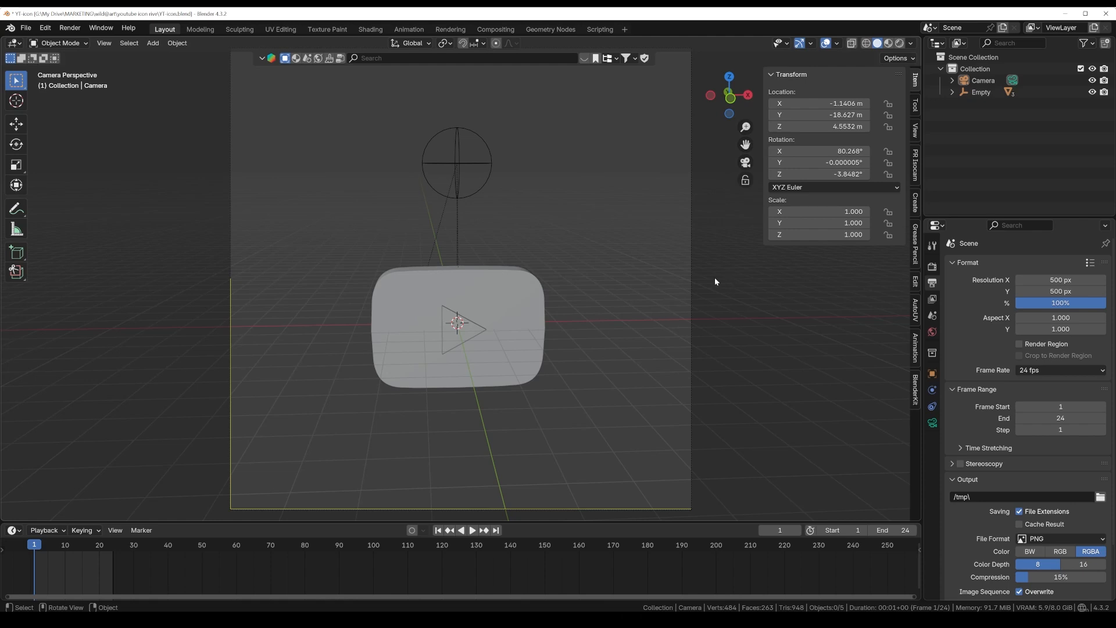
pyautogui.moveTo(717, 279); pyautogui.dragTo(725, 296, button='middle')
pyautogui.press('KP_0')
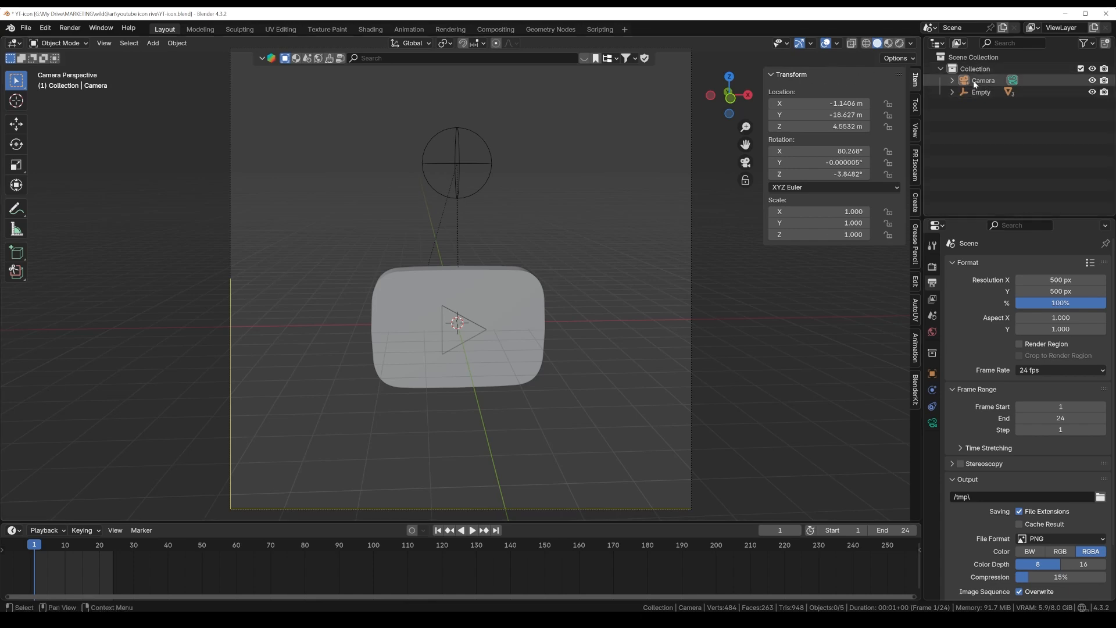
# Select the camera and set its rotation to X 90°, Y 0° and Z 0°
pyautogui.click(954, 83)
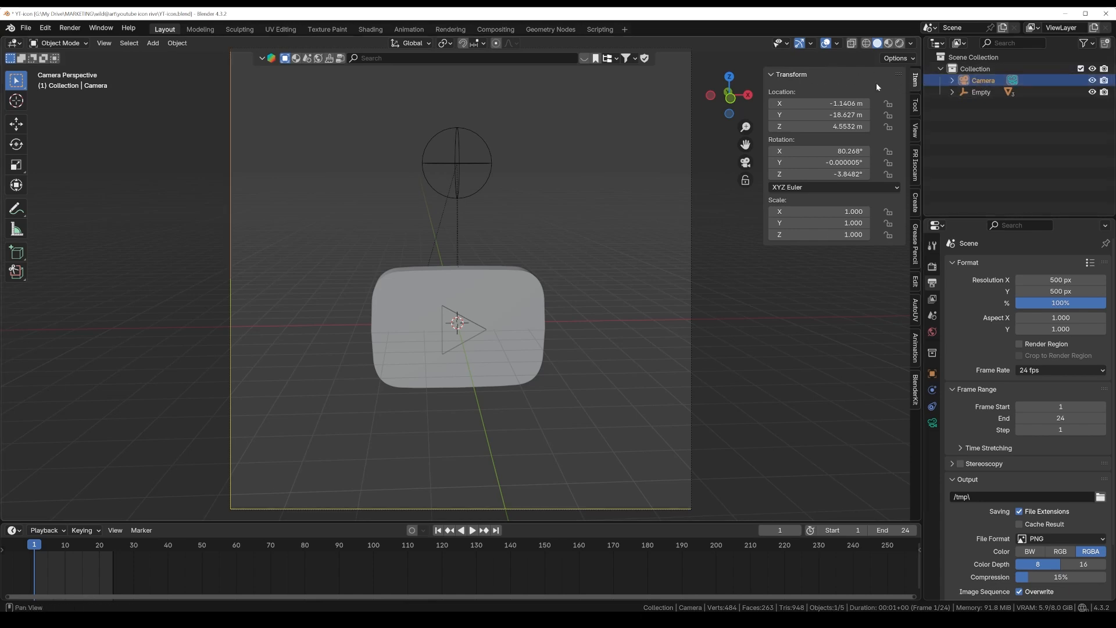
pyautogui.press('n')
pyautogui.press('n')
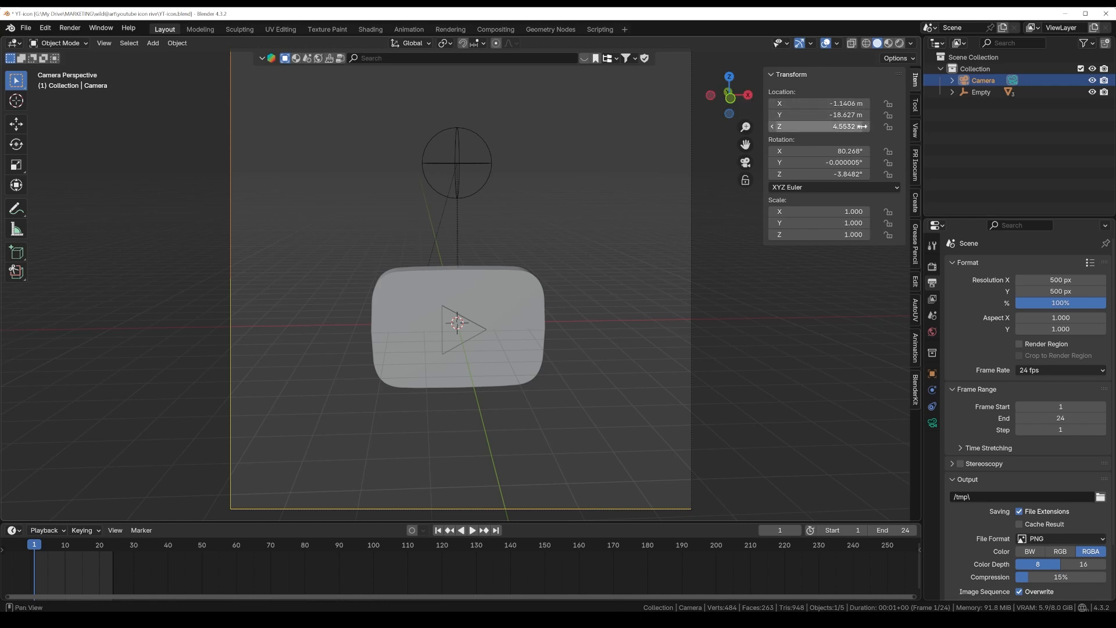
pyautogui.click(848, 162)
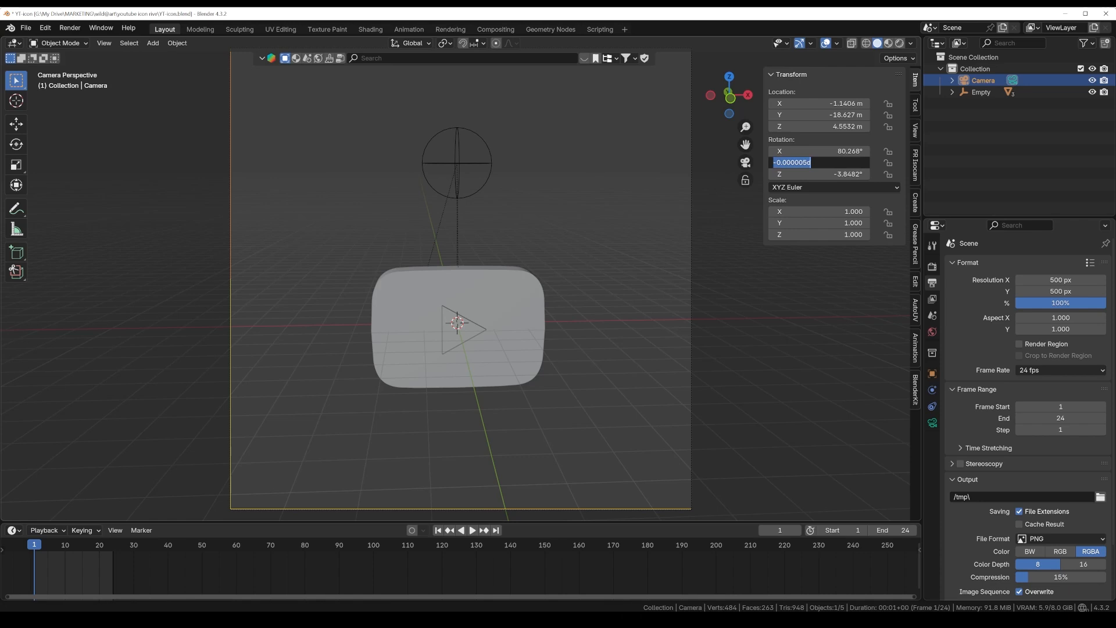
pyautogui.write('0')
pyautogui.press('Return')
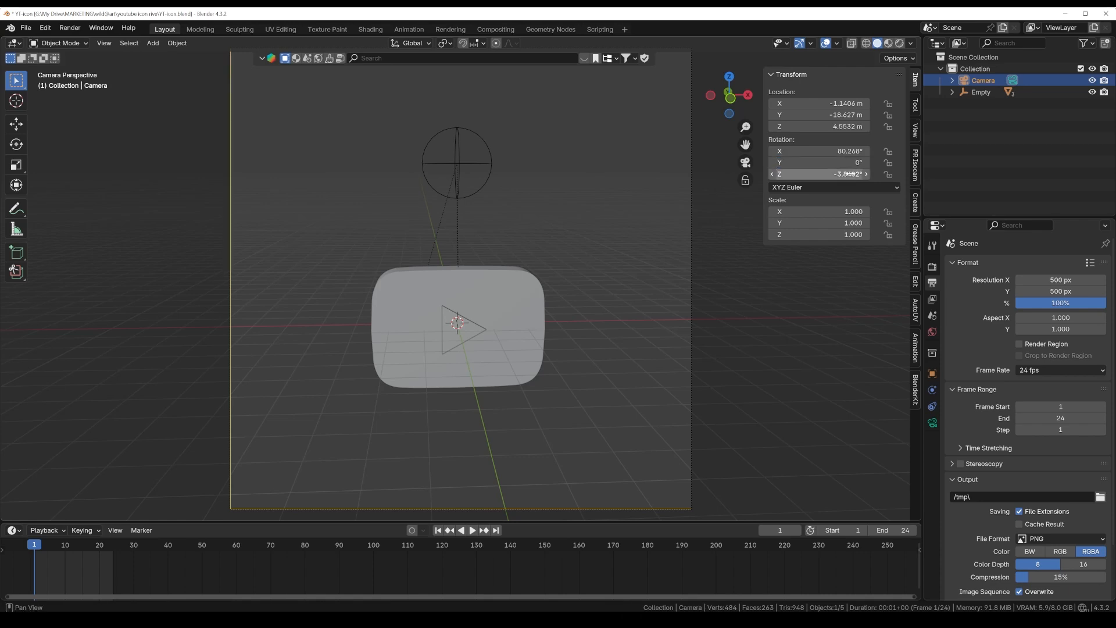
pyautogui.click(848, 174)
pyautogui.write('0')
pyautogui.press('Return')
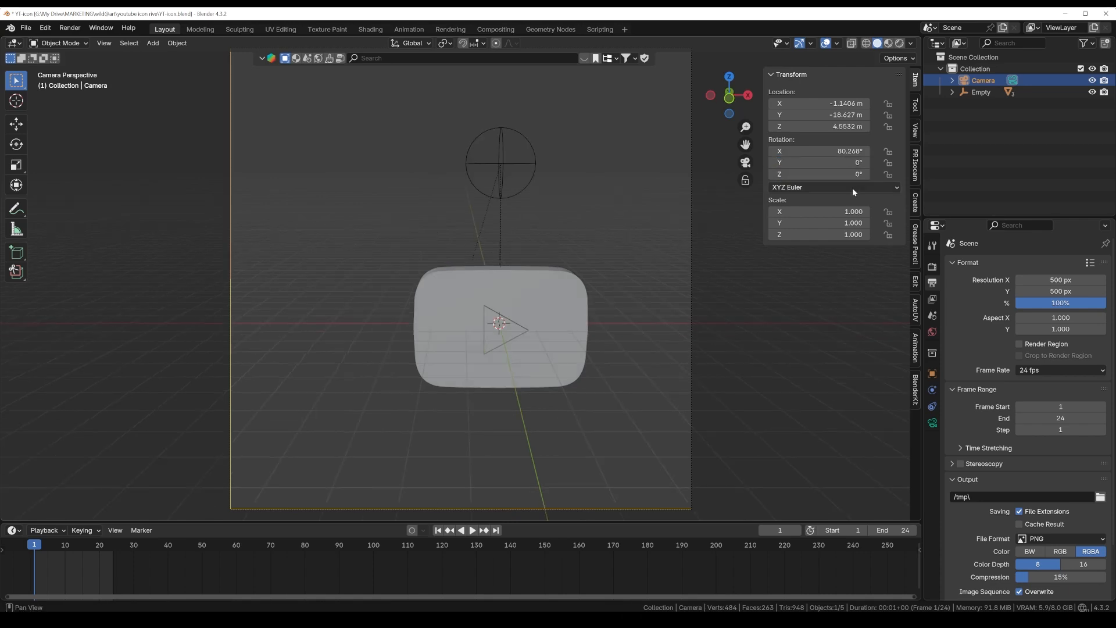
pyautogui.click(847, 150)
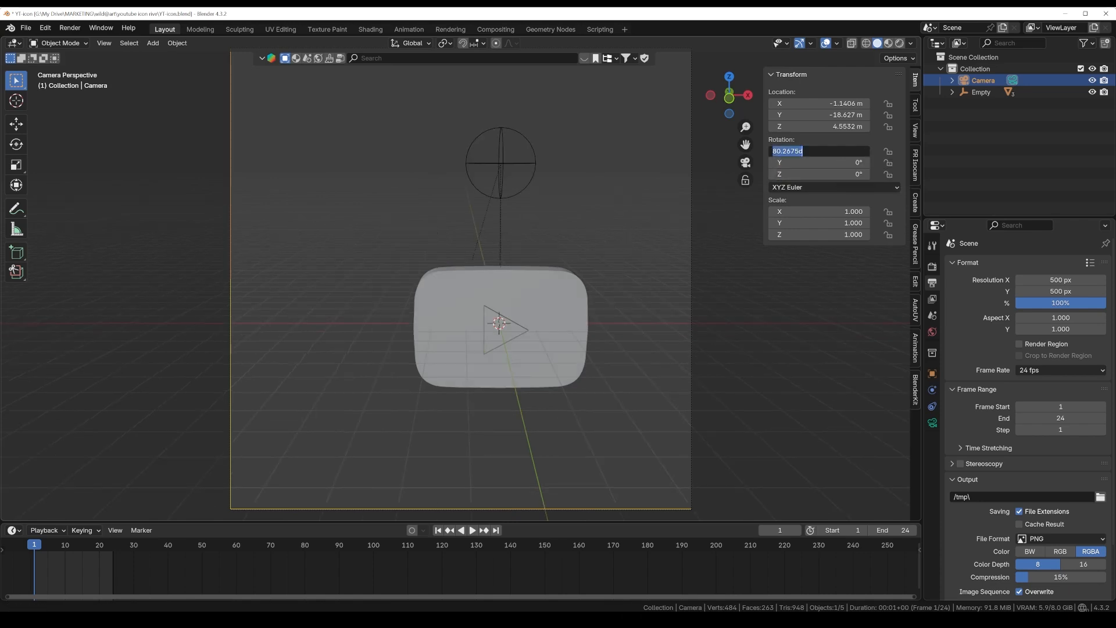
pyautogui.write('90')
pyautogui.press('Return')
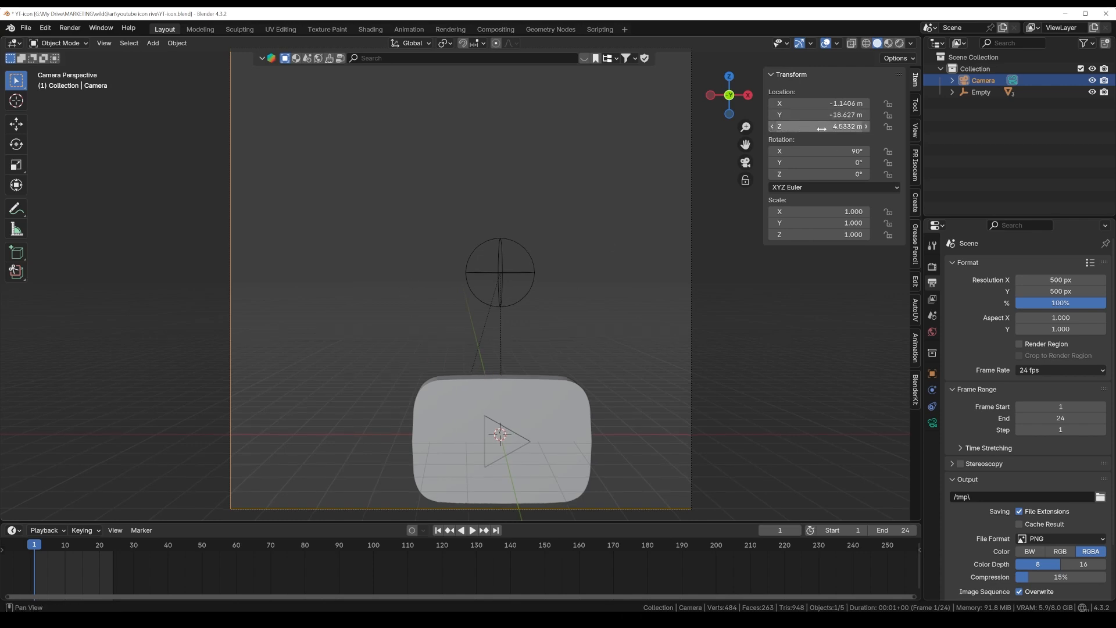
# Move the camera to about X 0.05 m, Y -12.11 m, Z 0.19 m to centre the icon in frame, and save the file
pyautogui.moveTo(821, 129); pyautogui.dragTo(718, 128)
pyautogui.moveTo(825, 115); pyautogui.dragTo(945, 114)
pyautogui.moveTo(841, 103)
pyautogui.mouseDown()
pyautogui.moveTo(872, 103)
pyautogui.moveTo(853, 103)
pyautogui.mouseUp()
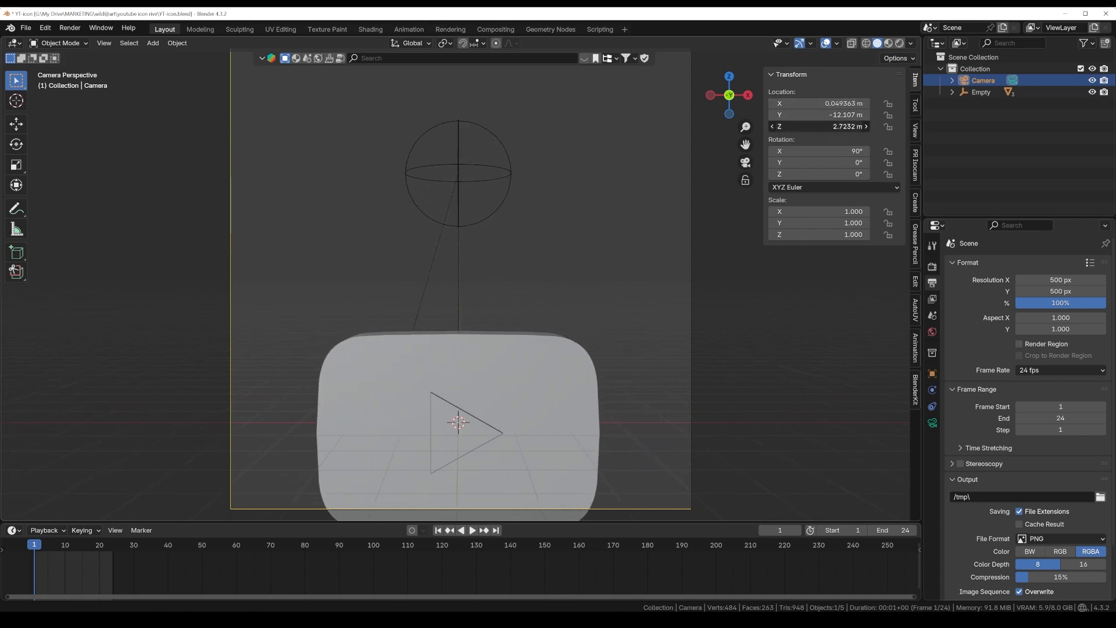
pyautogui.moveTo(843, 126); pyautogui.dragTo(802, 127)
pyautogui.scroll(-1, 644, 151)
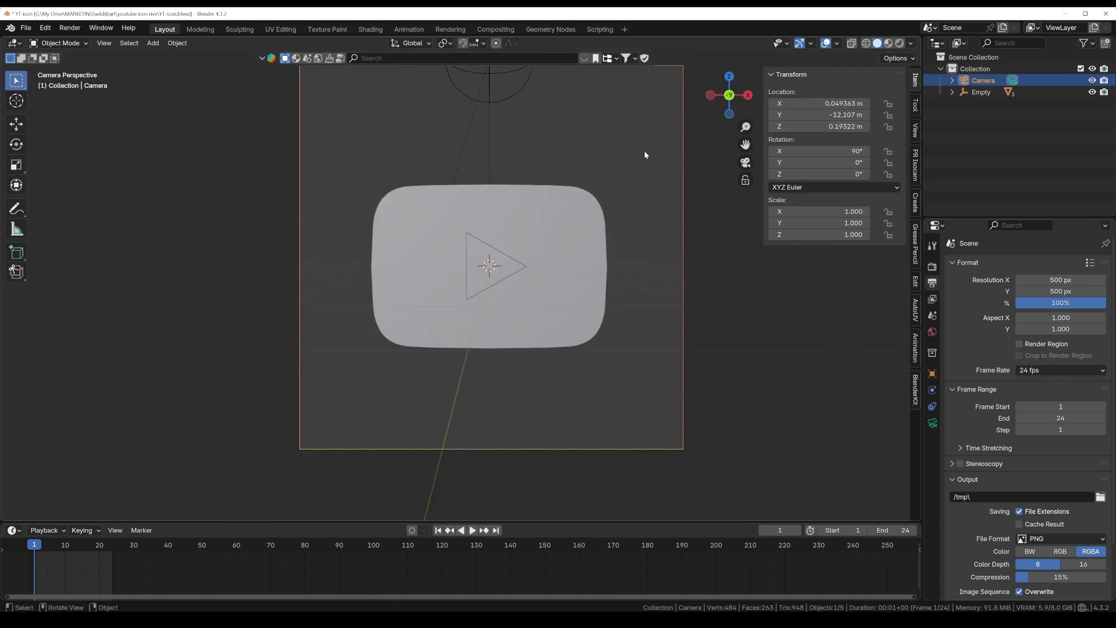
pyautogui.moveTo(643, 155)
pyautogui.keyDown('shift'); pyautogui.mouseDown(button='middle')
pyautogui.moveTo(638, 185)
pyautogui.moveTo(643, 176)
pyautogui.mouseUp(button='middle'); pyautogui.keyUp('shift')
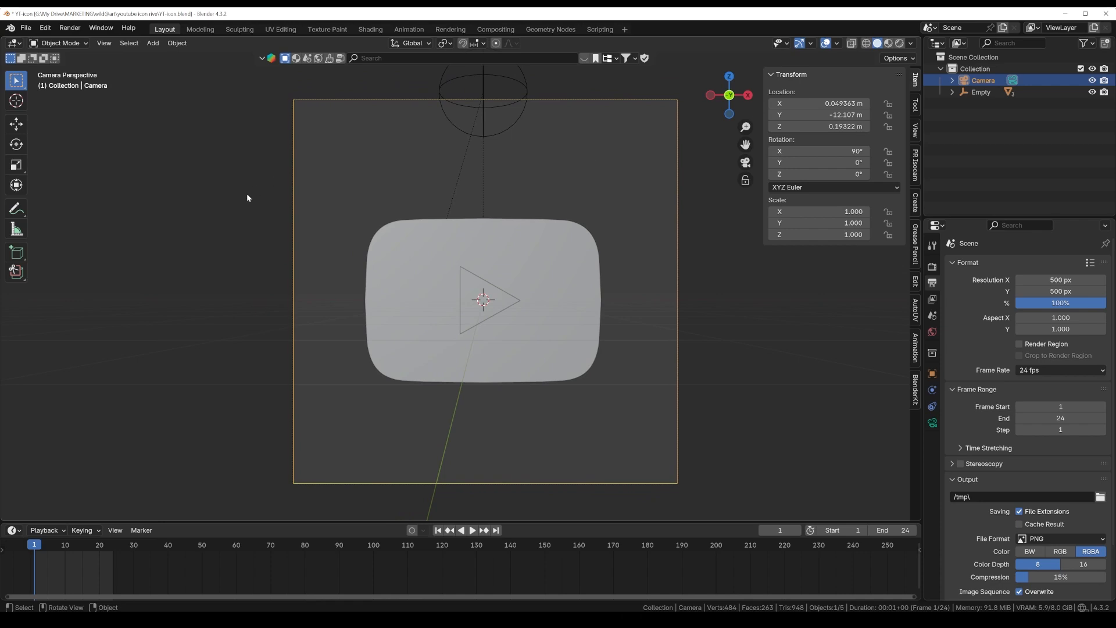
pyautogui.hotkey('ctrl', 's')
# Keyframe the sphere empty's rotation at 0° on frame 1 and with Z at 360° on frame 24
pyautogui.click(982, 92)
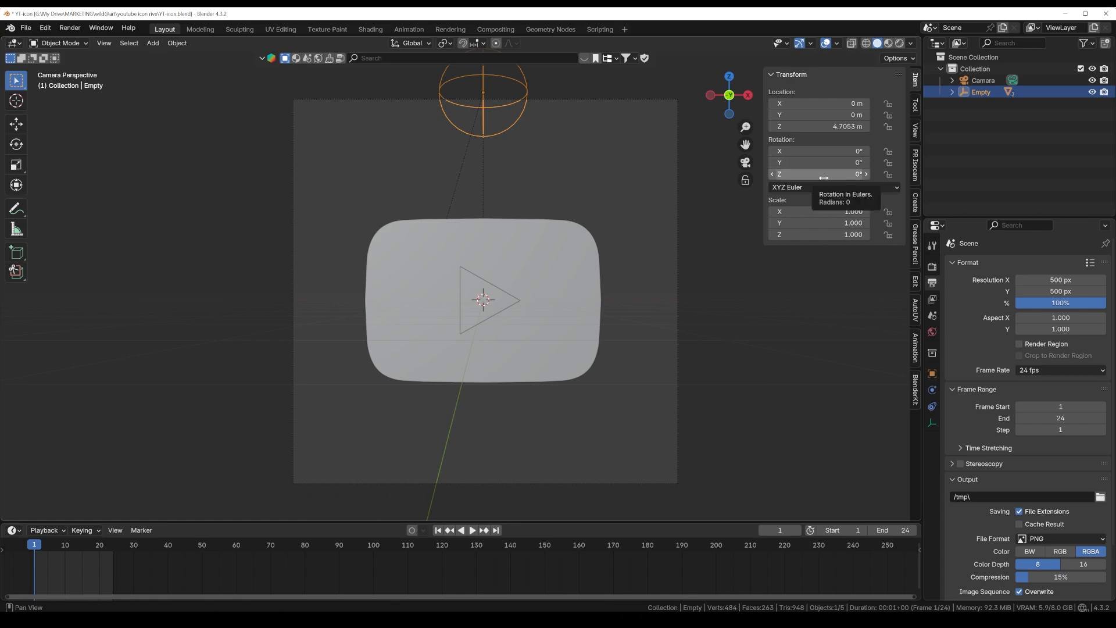
pyautogui.press('i')
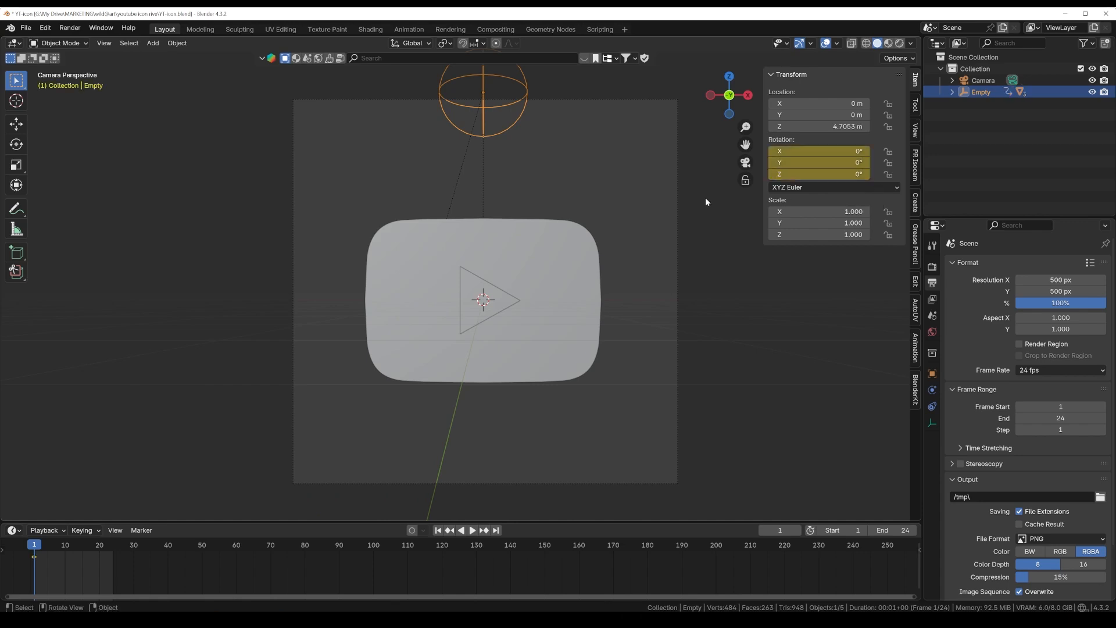
pyautogui.moveTo(36, 544); pyautogui.dragTo(114, 555)
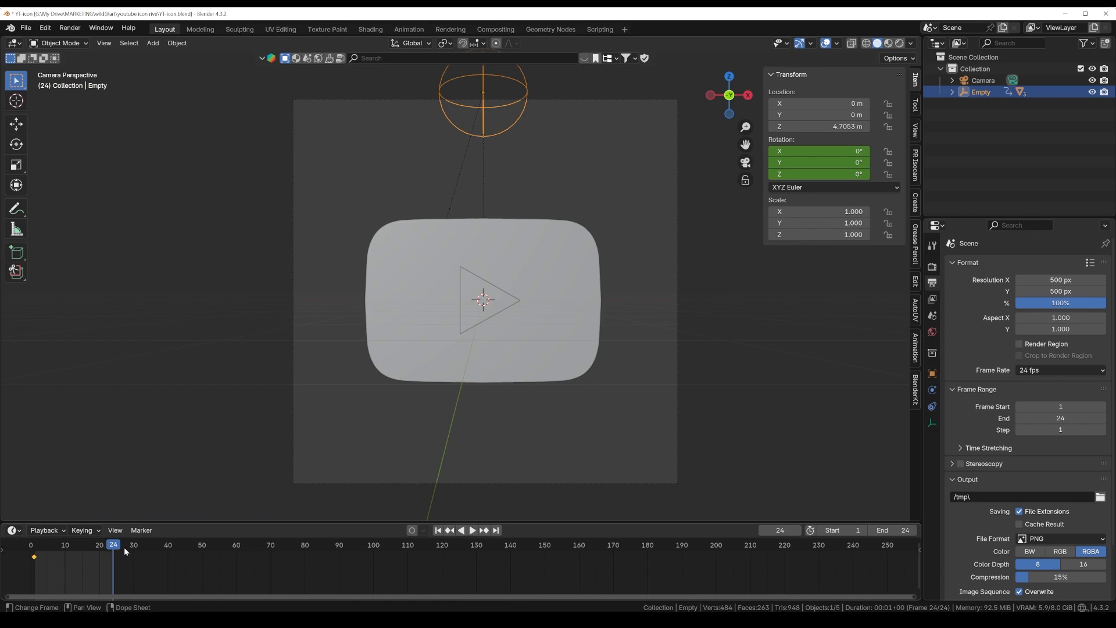
pyautogui.doubleClick(855, 174)
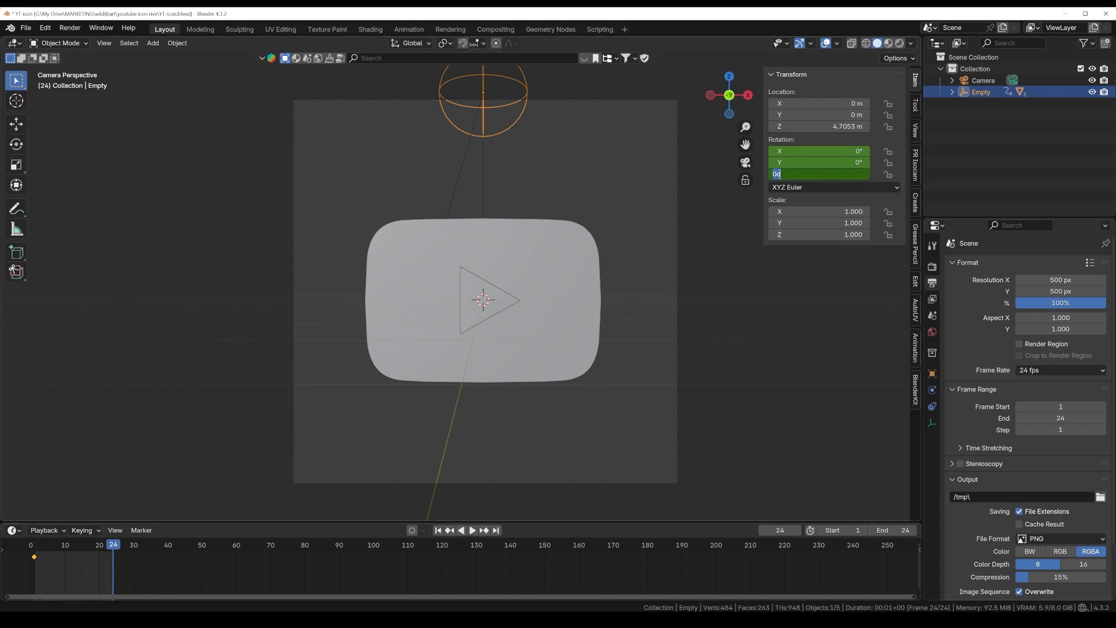
pyautogui.write('360')
pyautogui.press('Return')
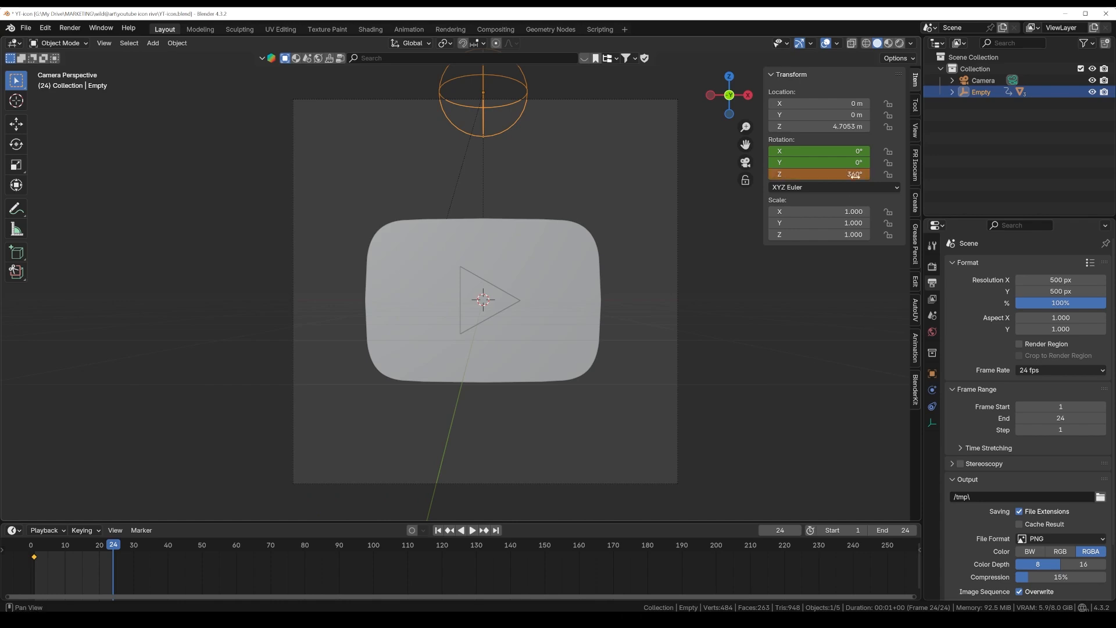
pyautogui.press('i')
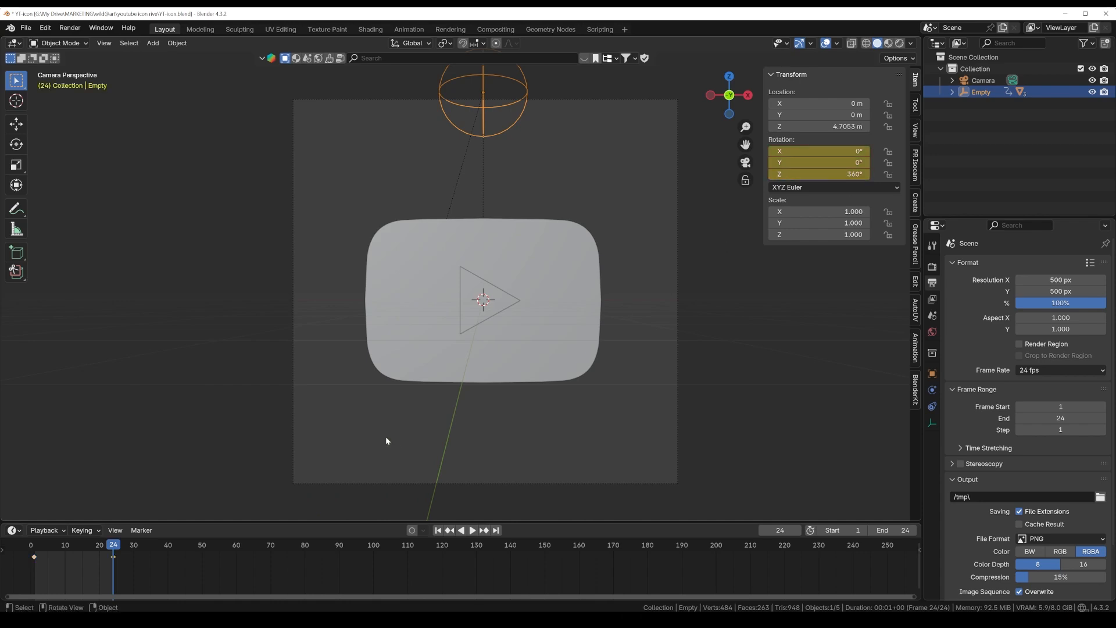
# Play back the spin animation, stop it and scrub from the first keyframe to frame 24
pyautogui.press('space')
pyautogui.moveTo(114, 549); pyautogui.dragTo(36, 557)
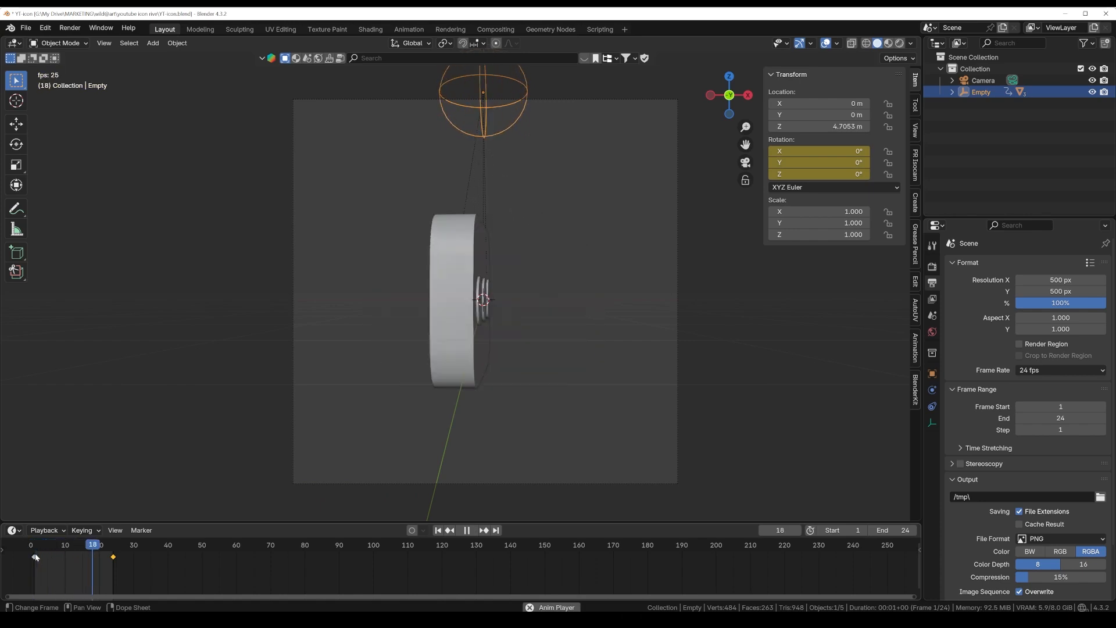
pyautogui.press('Escape')
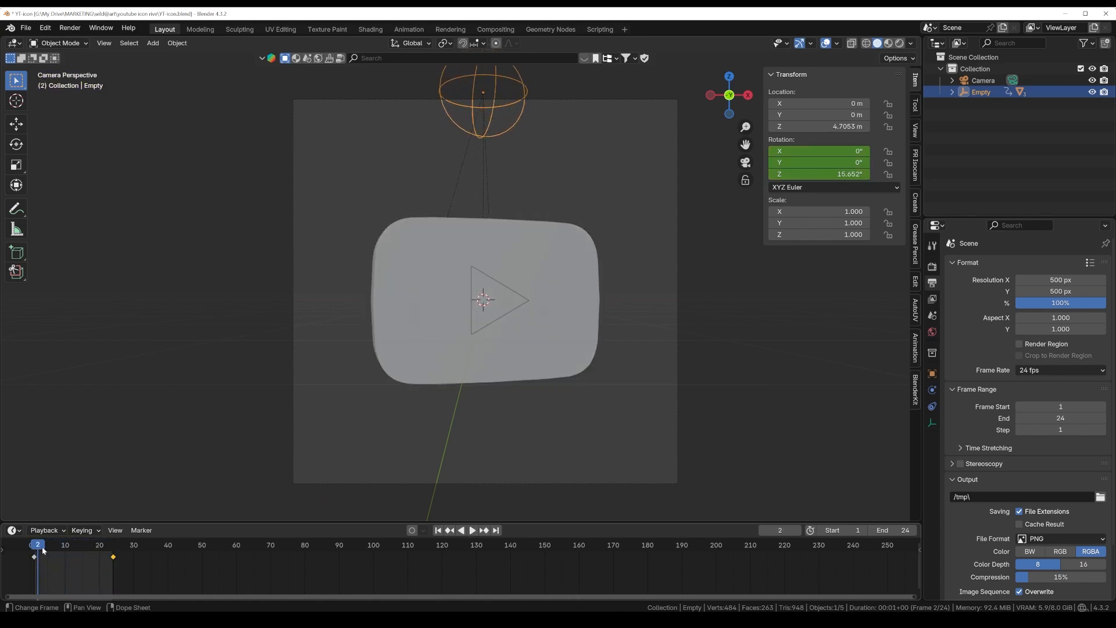
pyautogui.moveTo(35, 551); pyautogui.dragTo(114, 555)
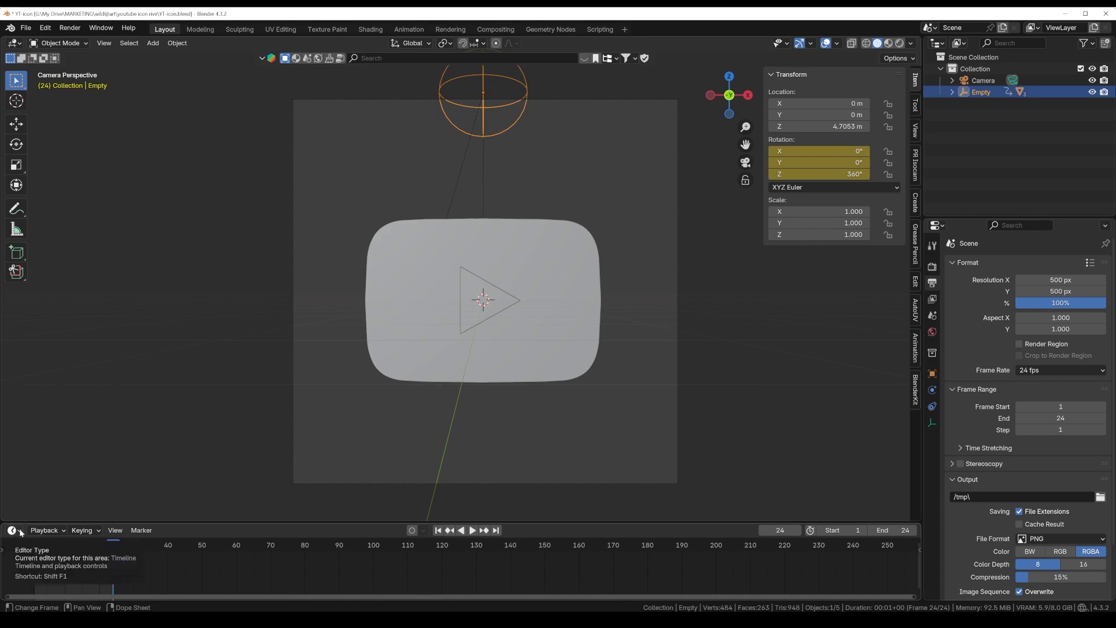
# Change the timeline area to the Graph Editor and enlarge it to show the empty's rotation curves
pyautogui.click(14, 530)
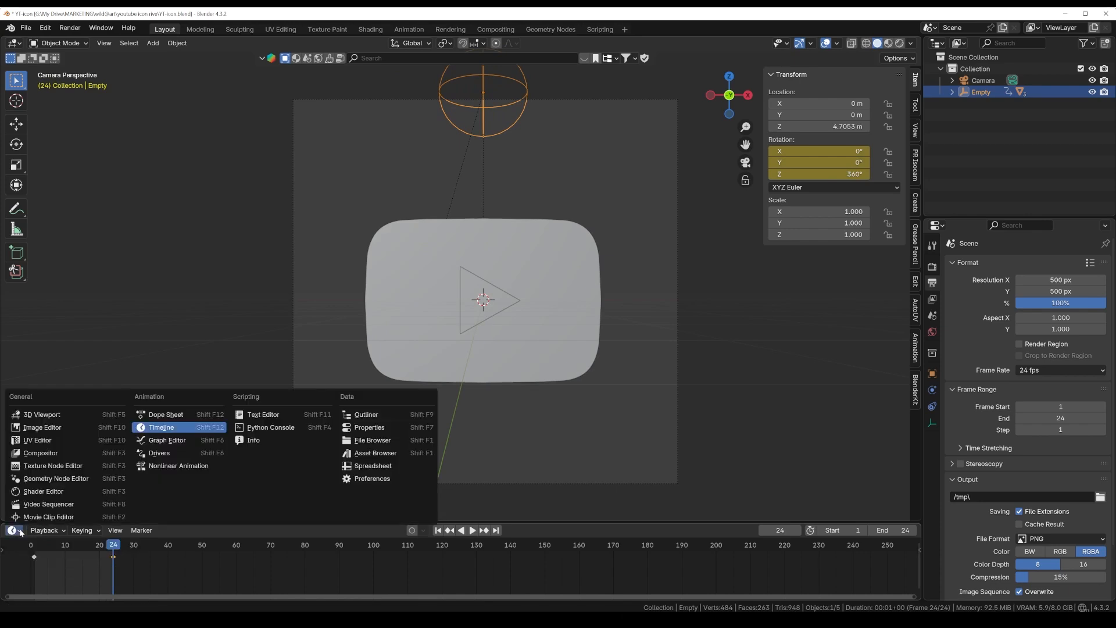
pyautogui.click(167, 440)
pyautogui.moveTo(230, 521); pyautogui.dragTo(243, 420)
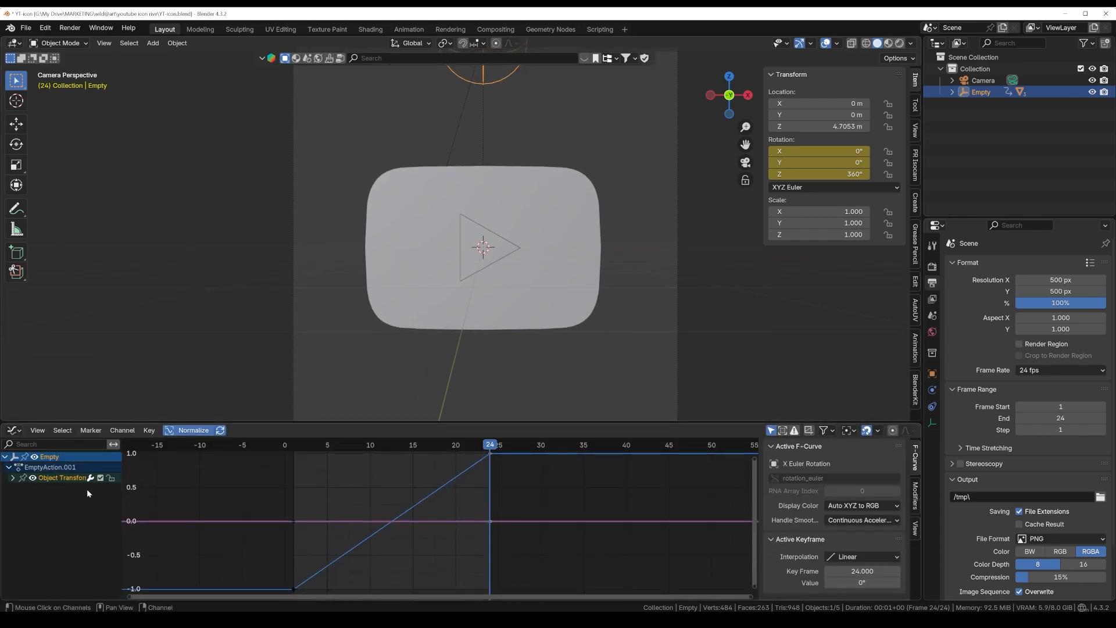
# Delete the X and Y Euler Rotation channels from the empty's animation curves
pyautogui.click(14, 477)
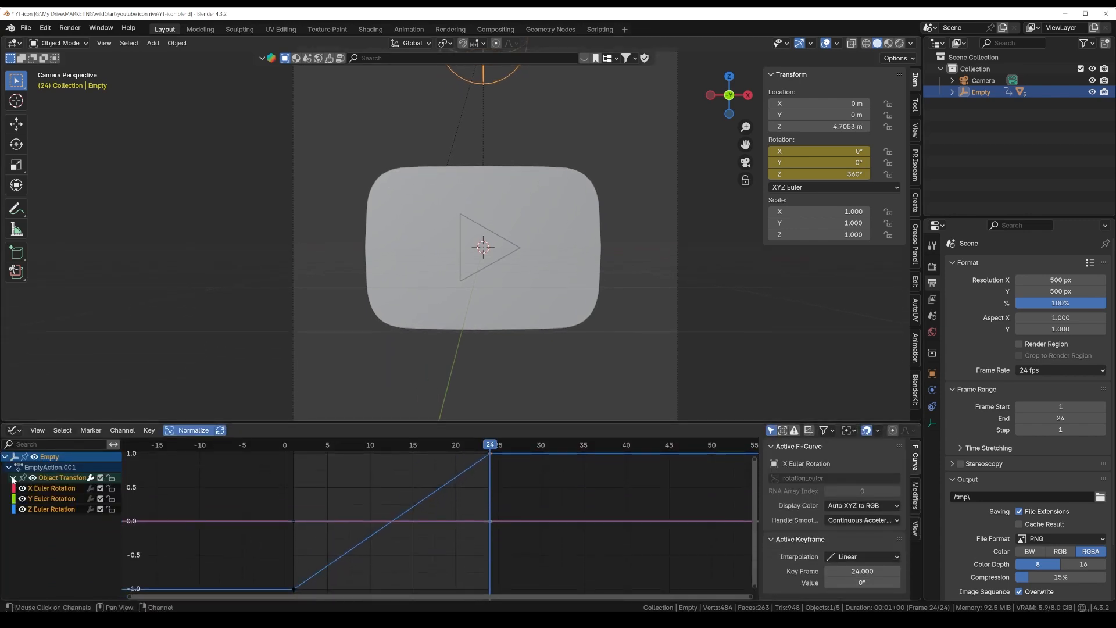
pyautogui.click(36, 499)
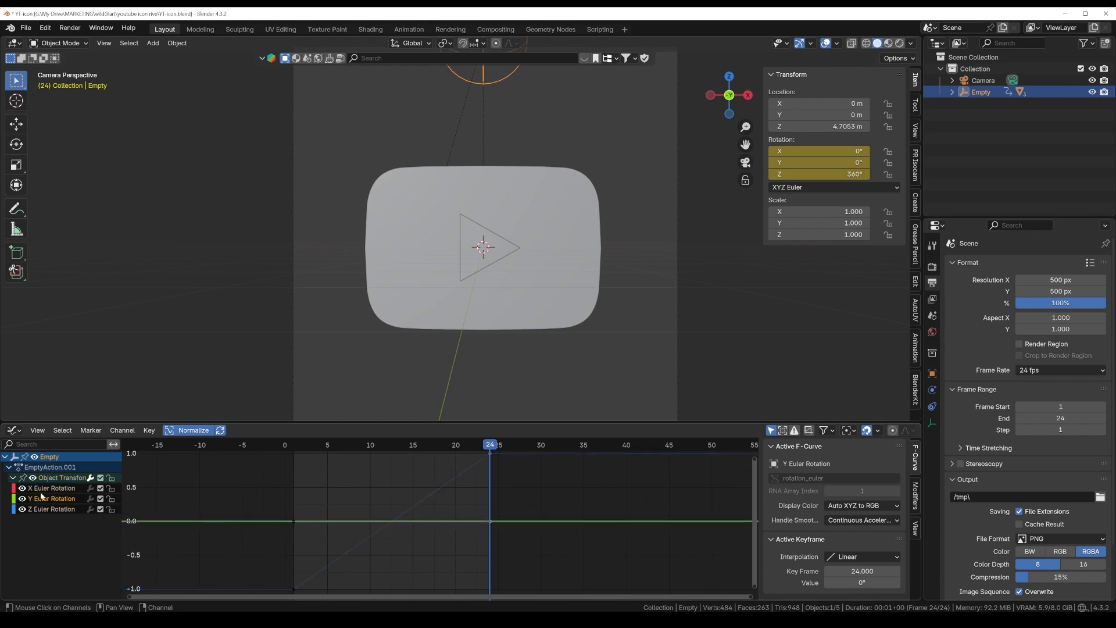
pyautogui.keyDown('ctrl'); pyautogui.click(39, 490); pyautogui.keyUp('ctrl')
pyautogui.press('x')
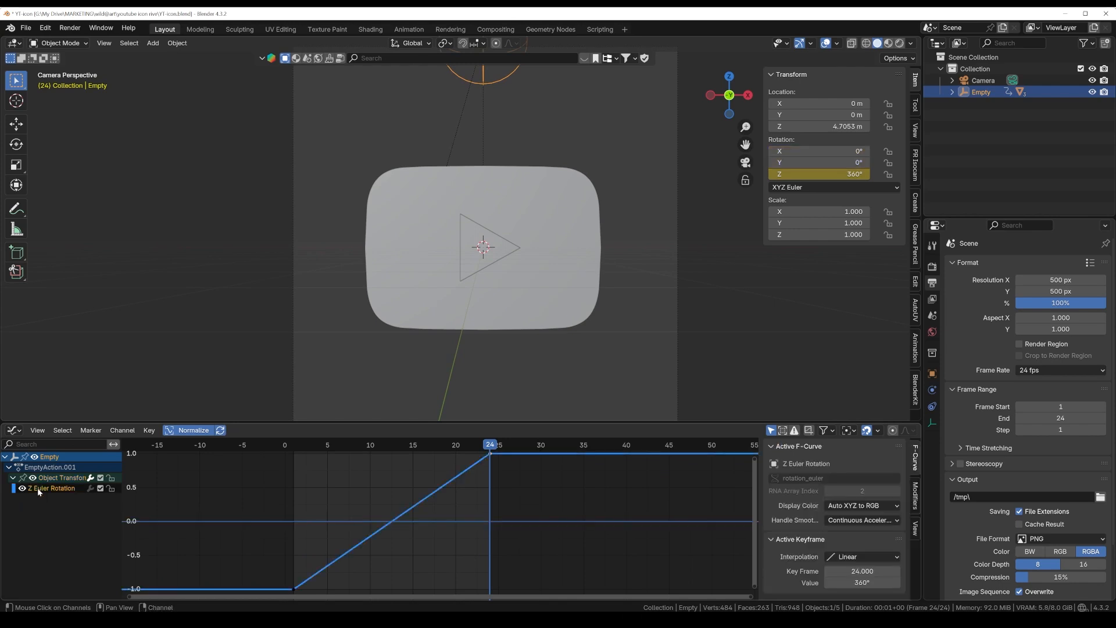
# Set the interpolation of the Z Euler Rotation keyframes to Bézier
pyautogui.click(37, 487)
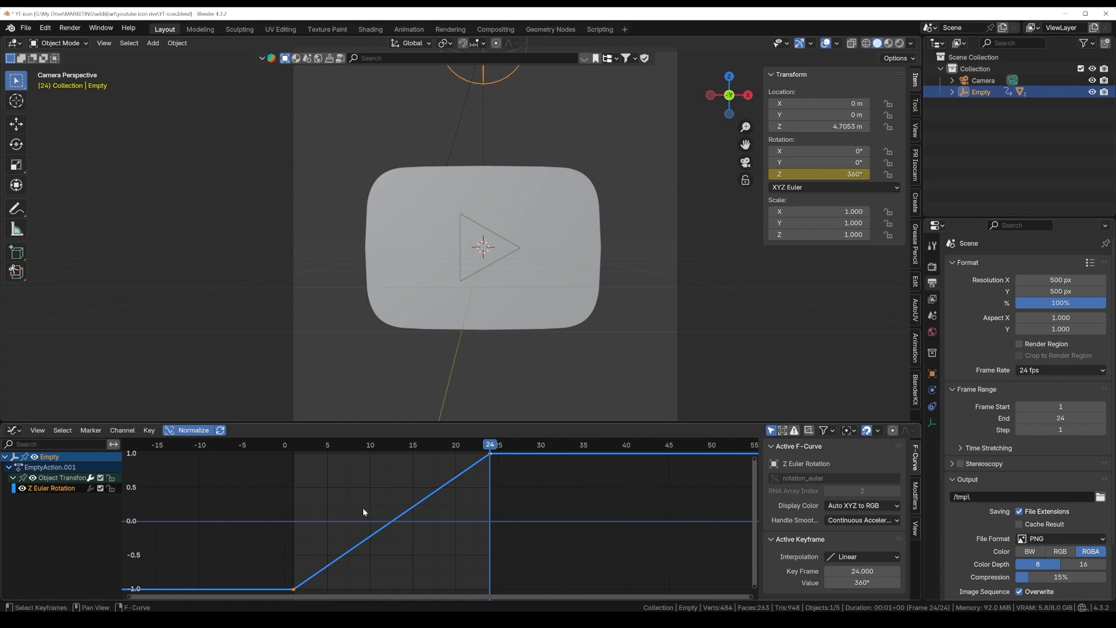
pyautogui.press('t')
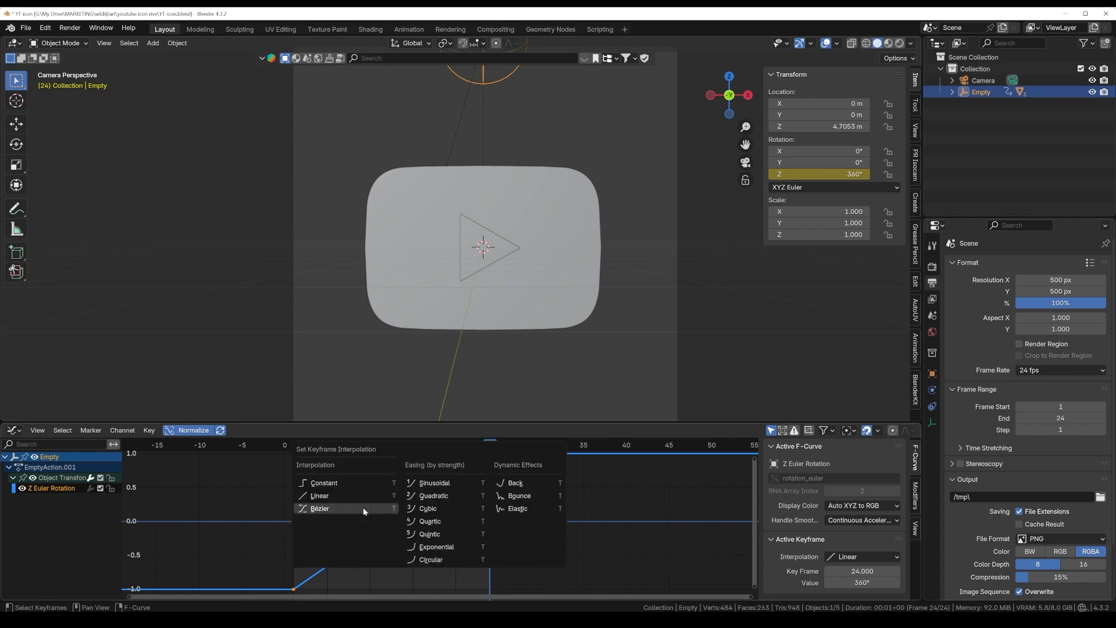
pyautogui.click(362, 507)
# Play back the eased spin, stop it and return to frame 1
pyautogui.press('space')
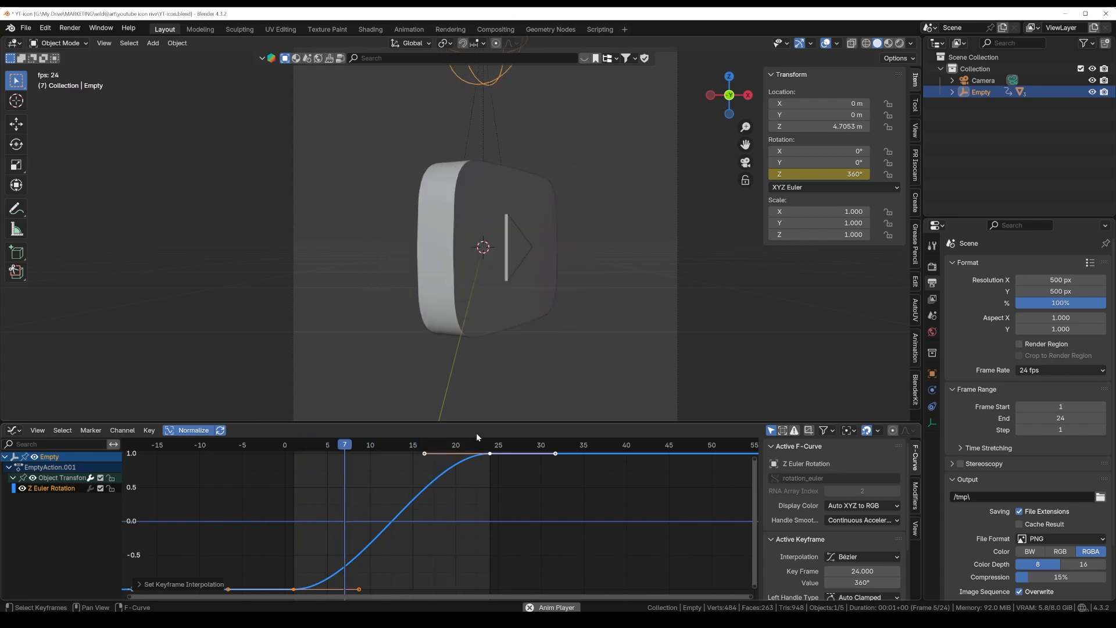
pyautogui.press('space')
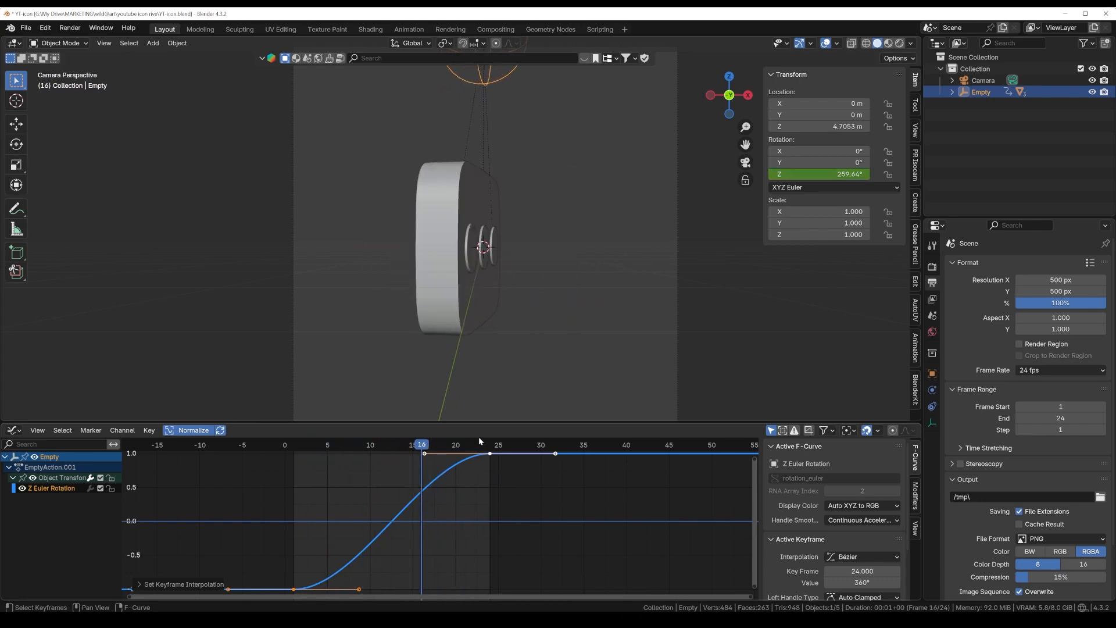
pyautogui.moveTo(328, 445); pyautogui.dragTo(295, 462)
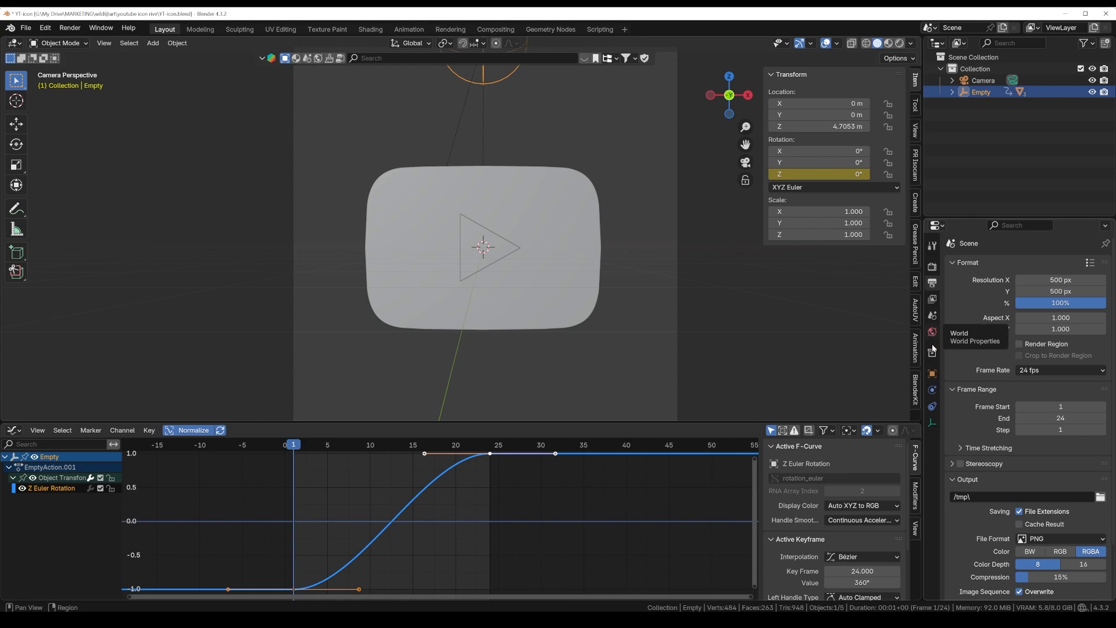
# Select the mainshape object under the empty and create a new material for it
pyautogui.click(952, 93)
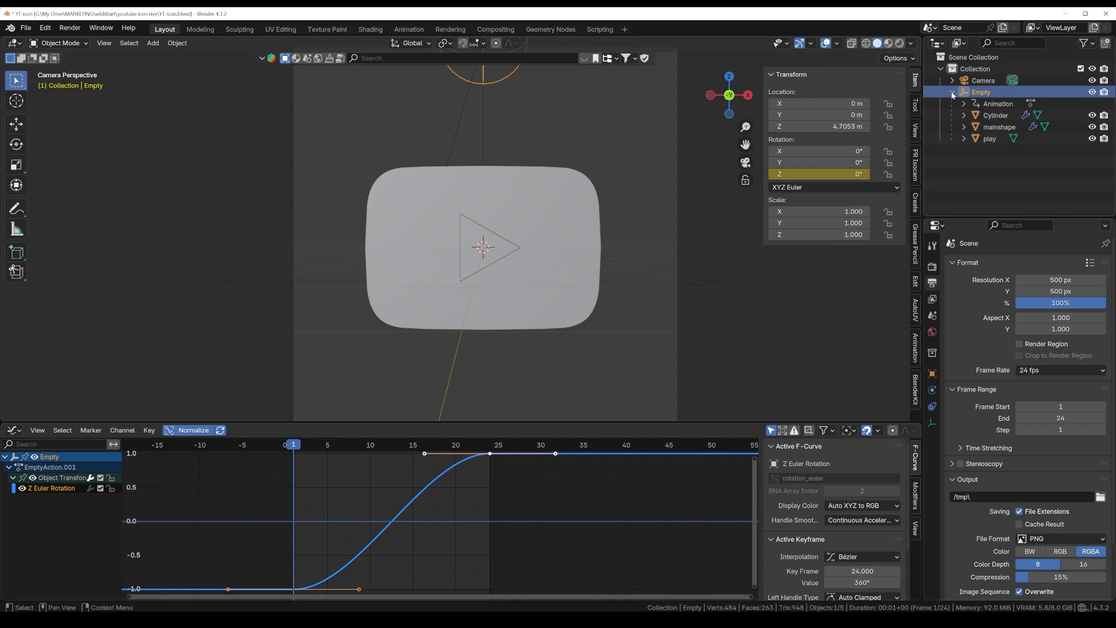
pyautogui.click(999, 127)
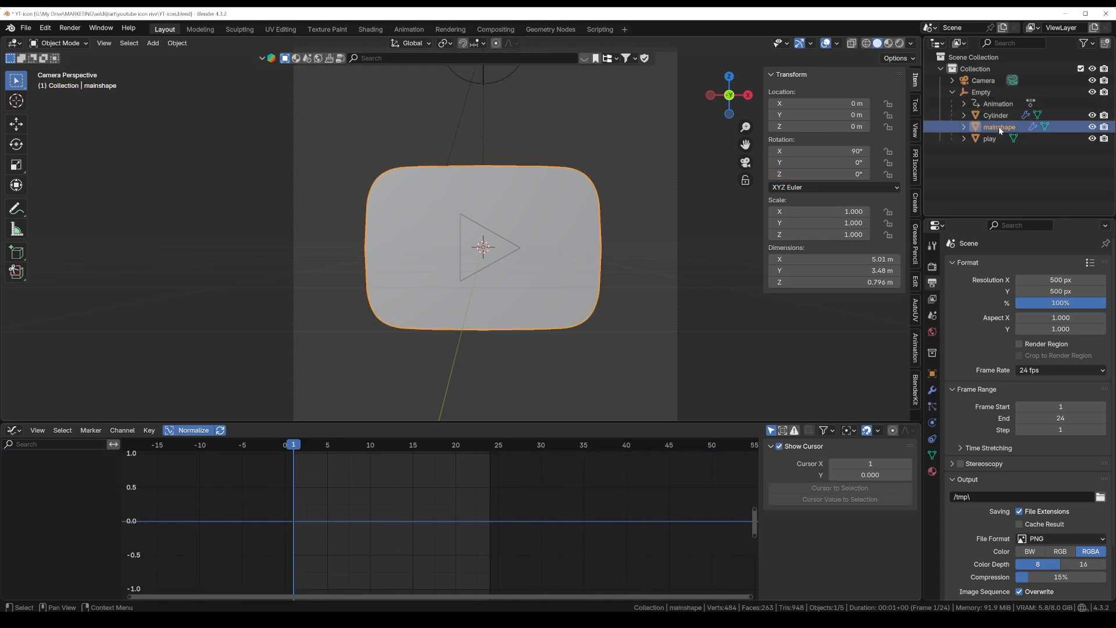
pyautogui.click(931, 472)
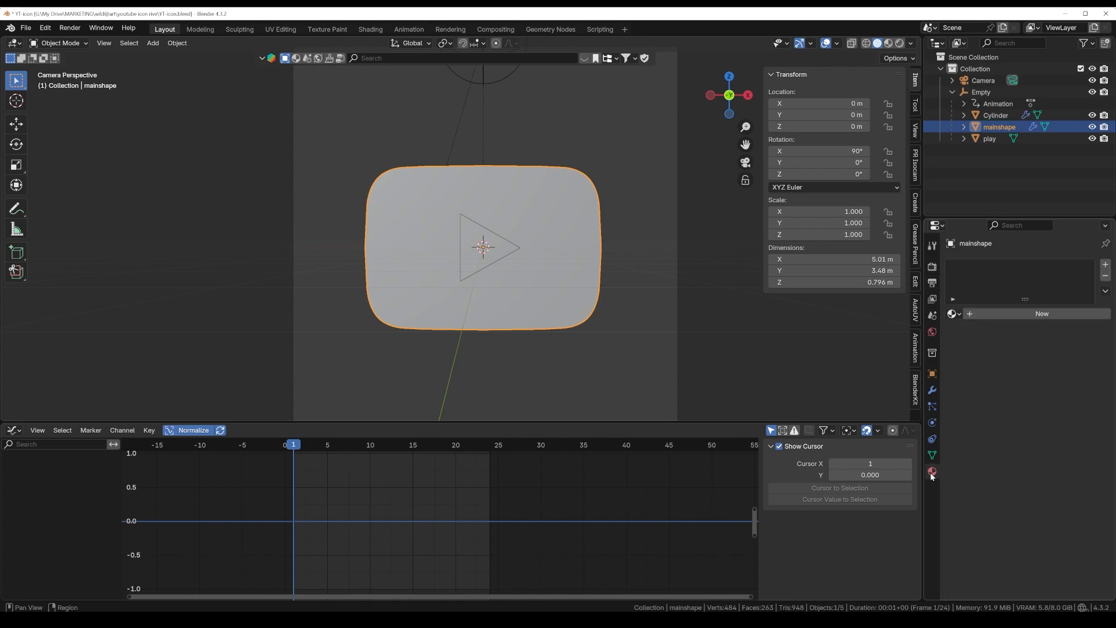
pyautogui.click(986, 315)
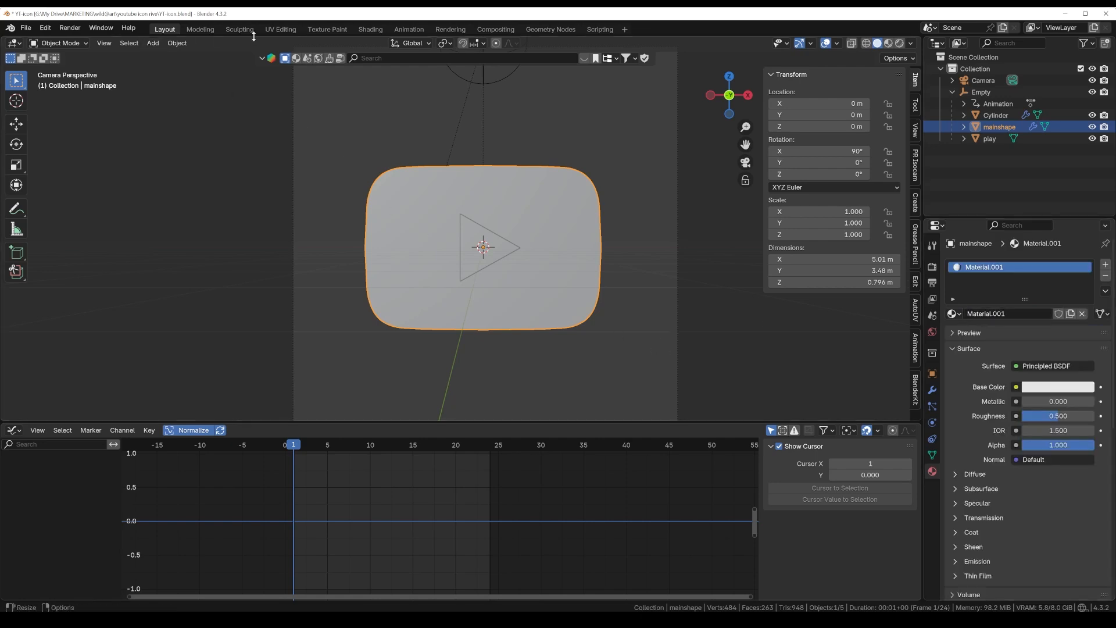
# Switch to the Shading workspace and move the Material Output node slightly farther from the Principled BSDF node
pyautogui.click(370, 31)
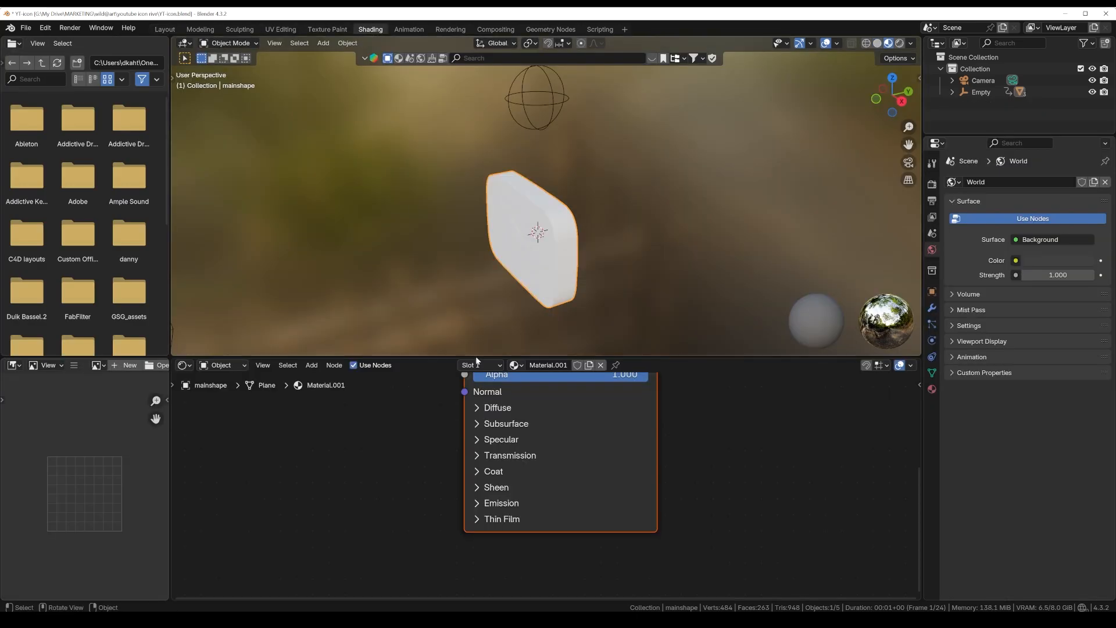
pyautogui.scroll(-4, 542, 448)
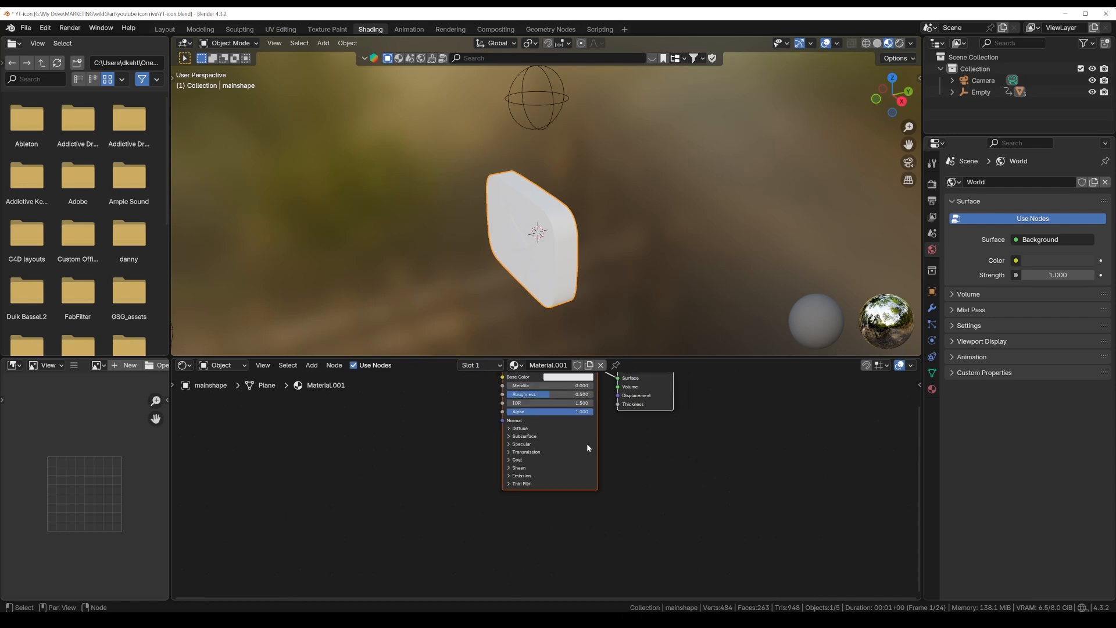
pyautogui.moveTo(587, 445); pyautogui.dragTo(547, 512, button='middle')
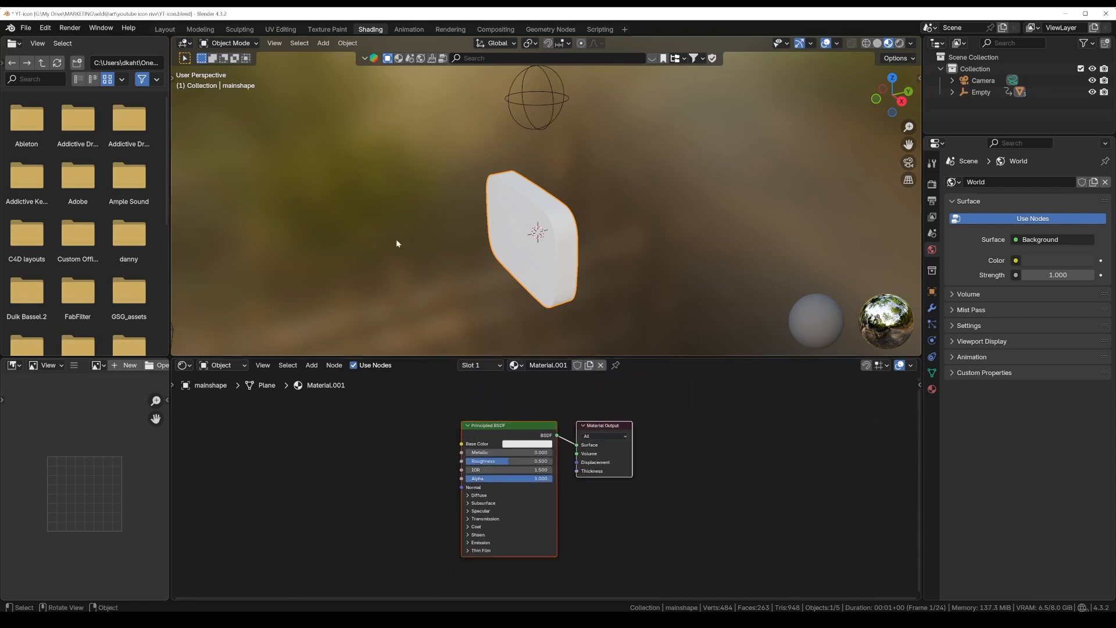
pyautogui.click(439, 416)
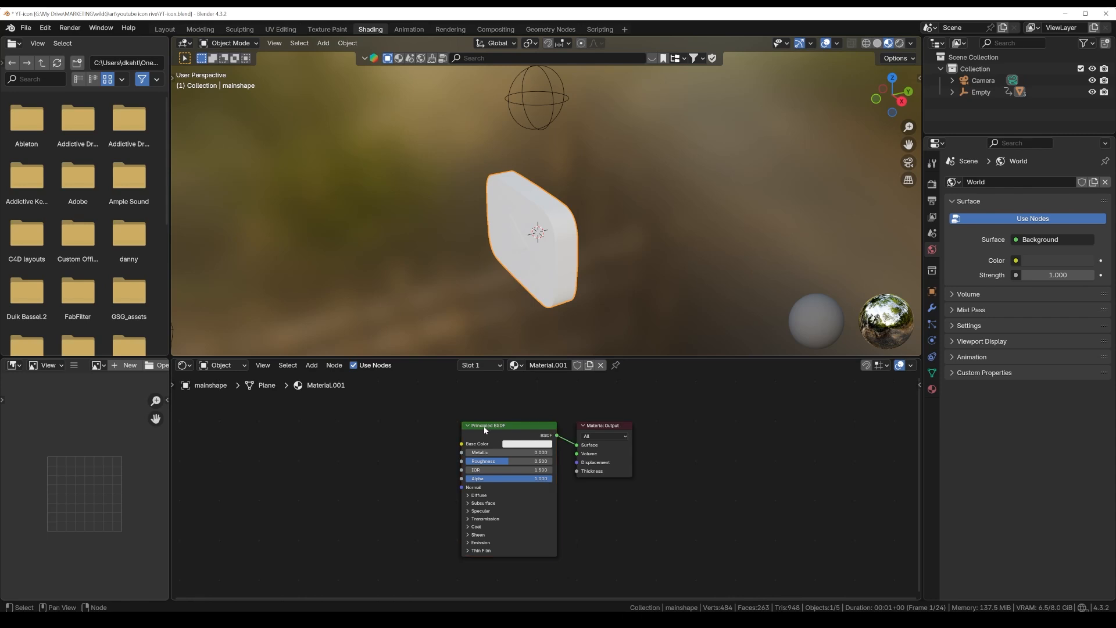
pyautogui.click(492, 426)
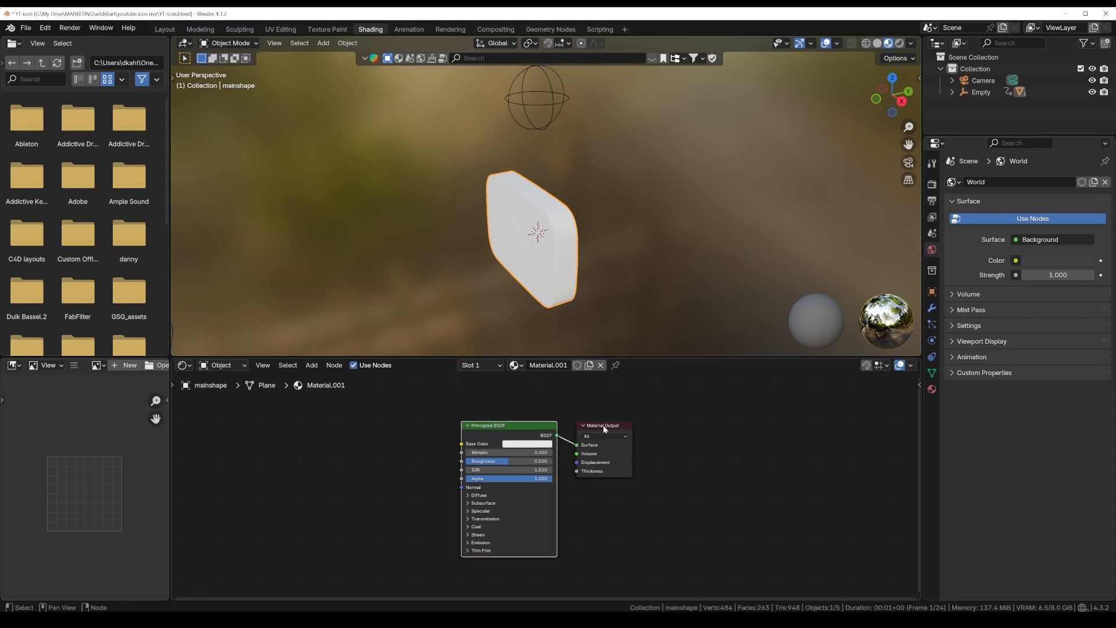
pyautogui.moveTo(604, 428); pyautogui.dragTo(621, 431)
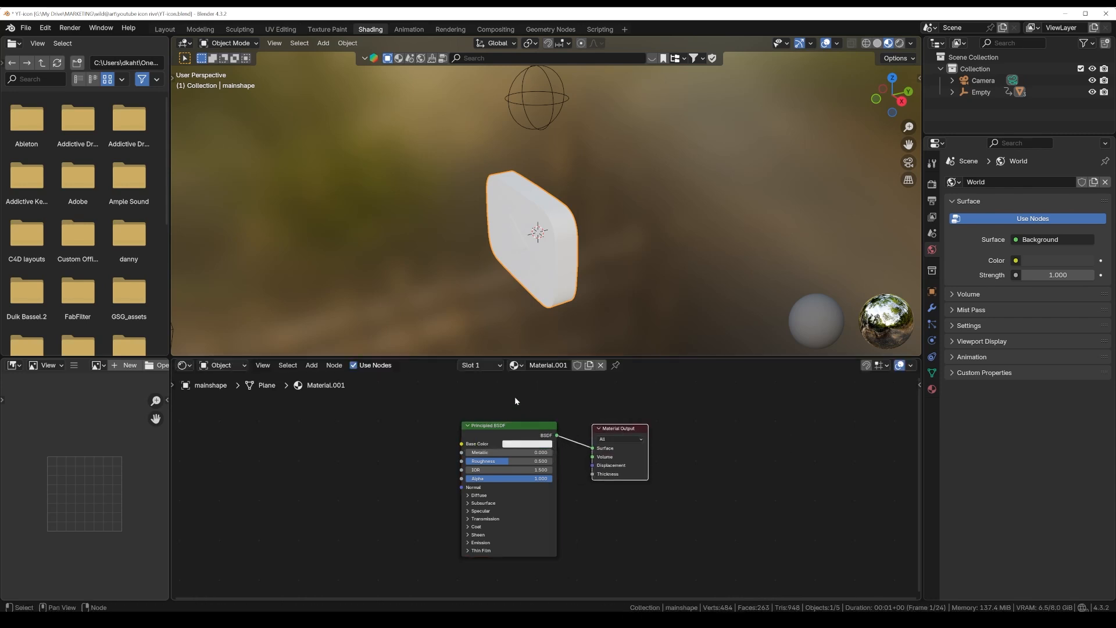
# Replace mainshape's Principled BSDF node with an Emission shader connected to the Material Output's Surface input
pyautogui.click(932, 389)
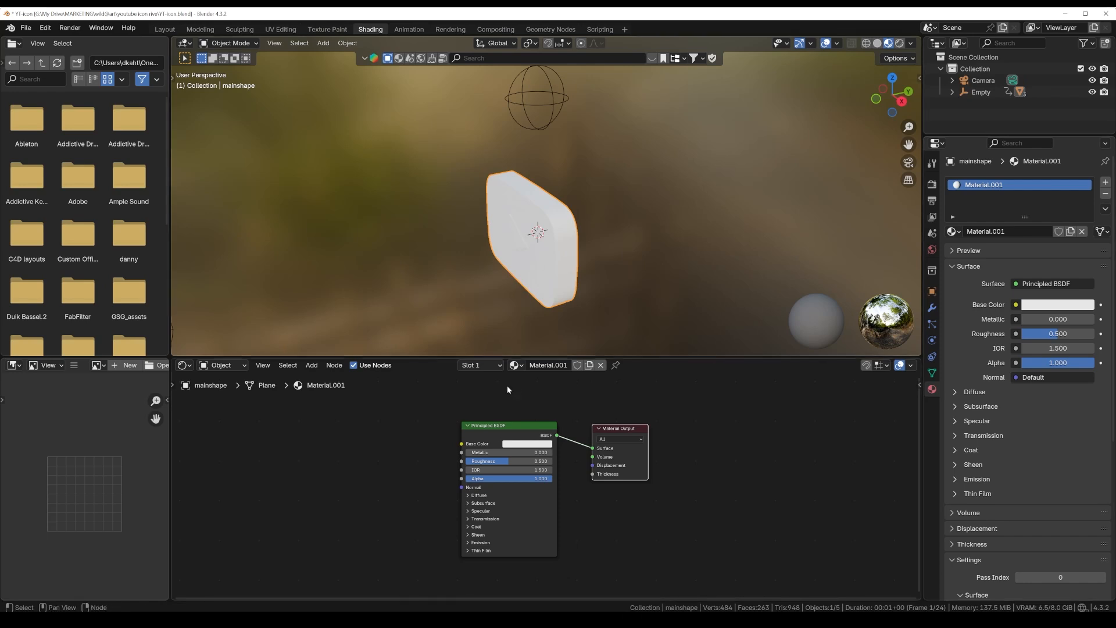
pyautogui.click(494, 428)
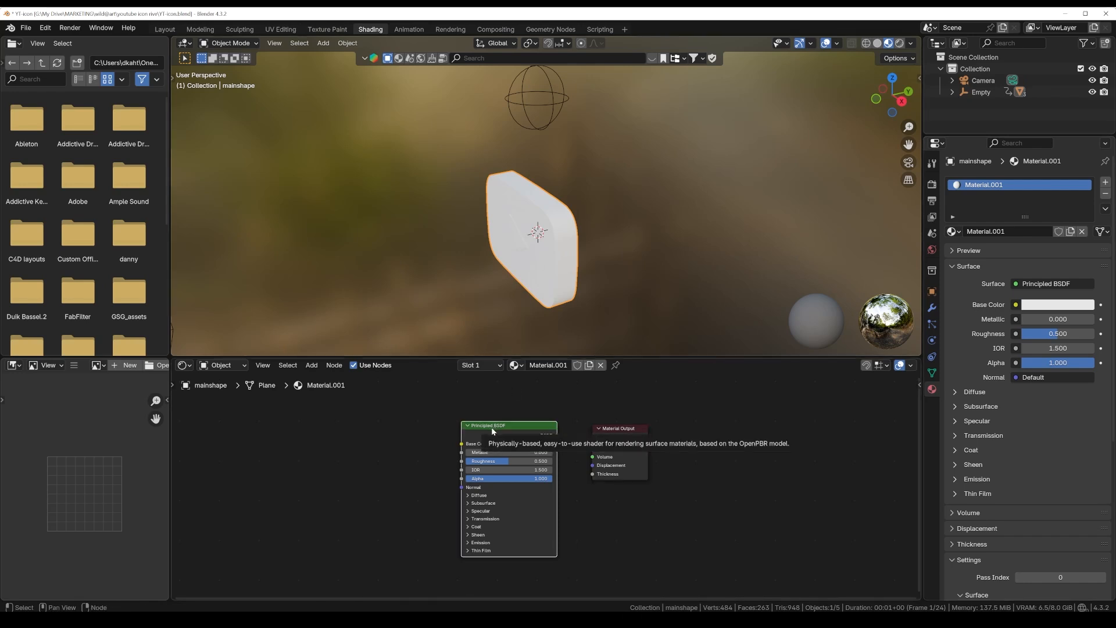
pyautogui.press('Delete')
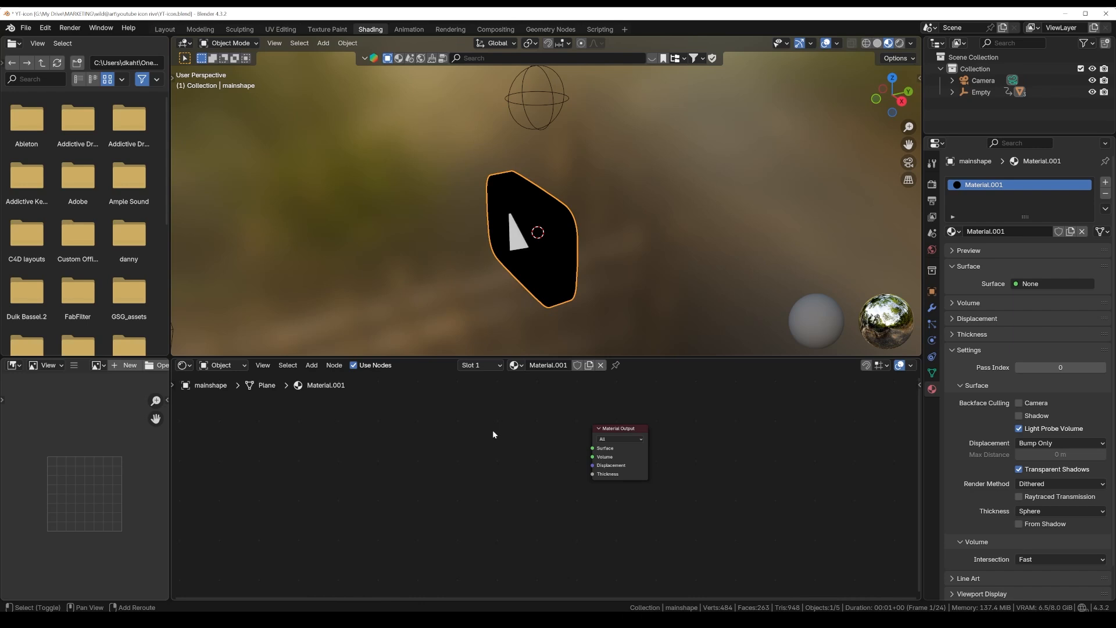
pyautogui.hotkey('shift', 'a')
pyautogui.click(492, 431)
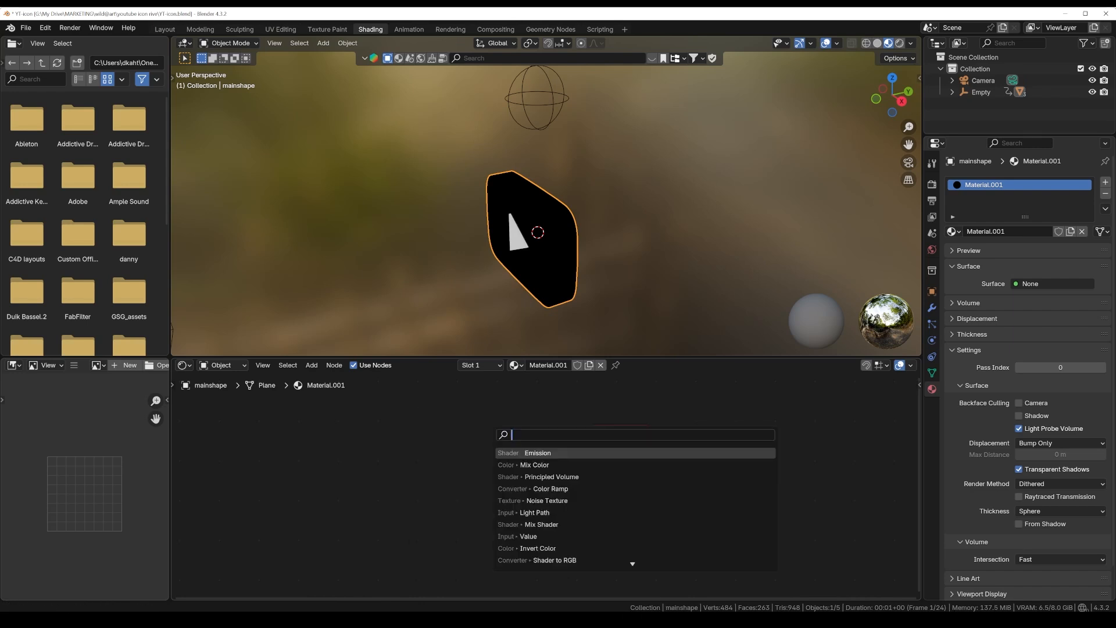
pyautogui.press('Return')
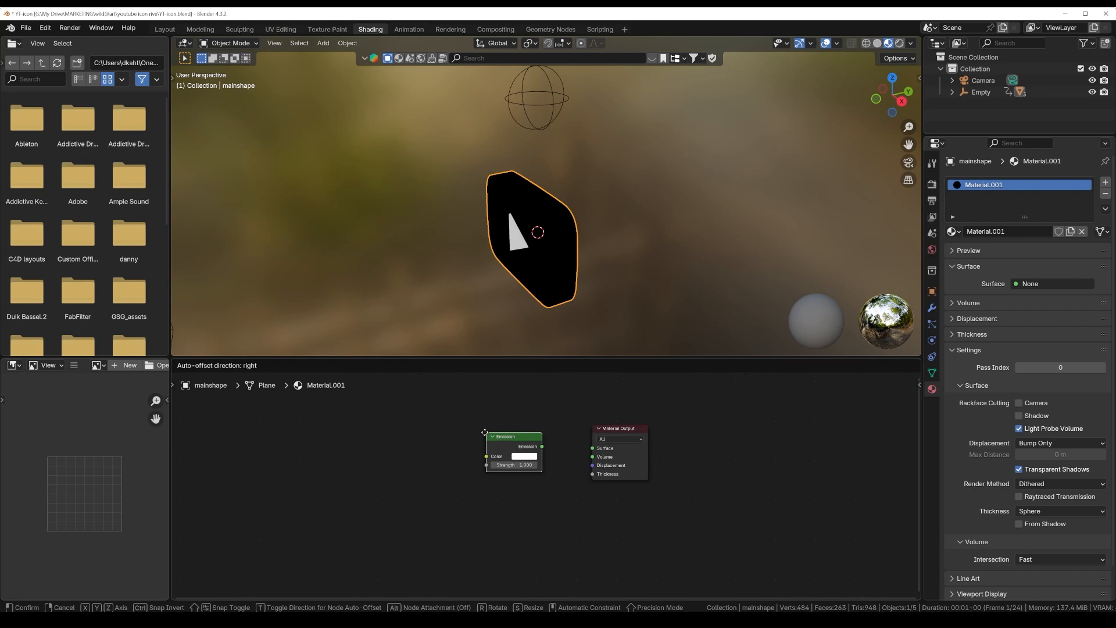
pyautogui.click(470, 432)
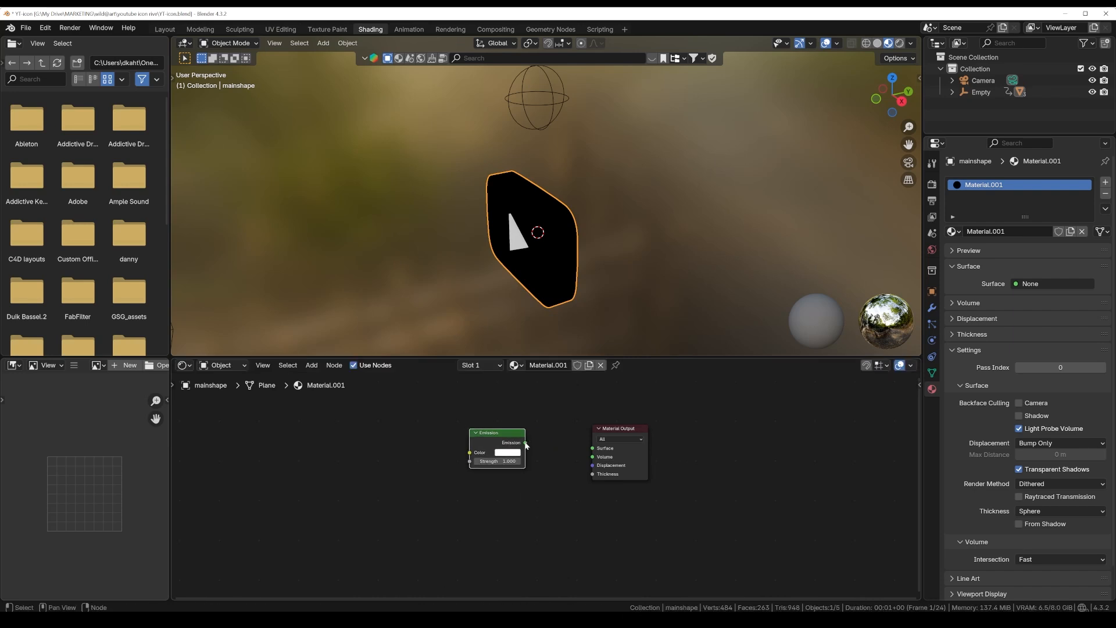
pyautogui.moveTo(526, 443); pyautogui.dragTo(587, 450)
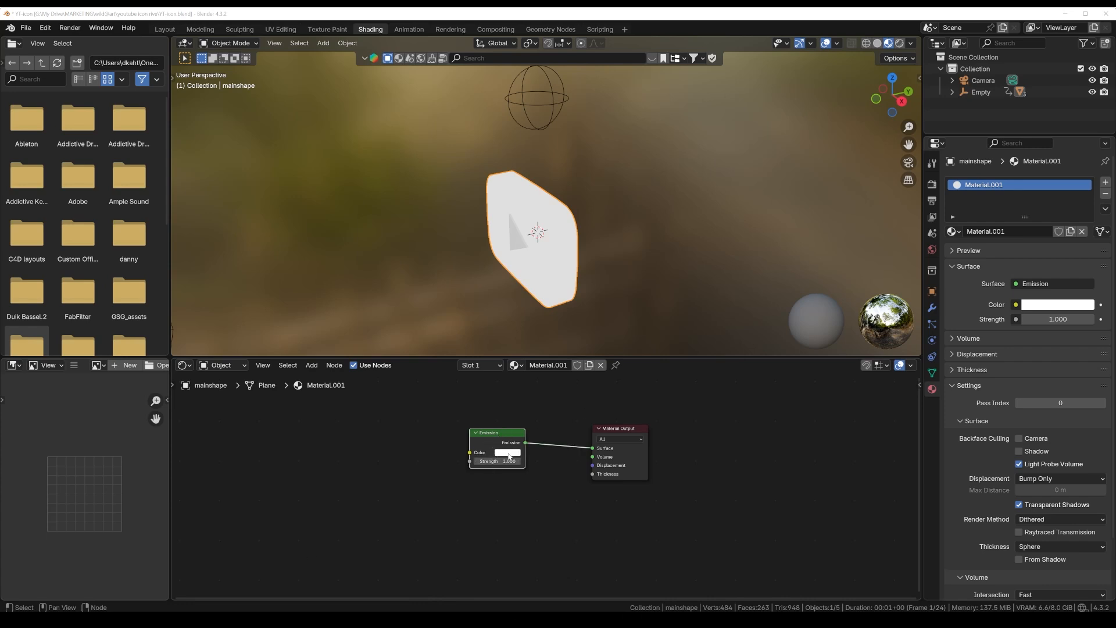
# Set the Emission colour to hex FF0000 and rename the material RED
pyautogui.click(509, 457)
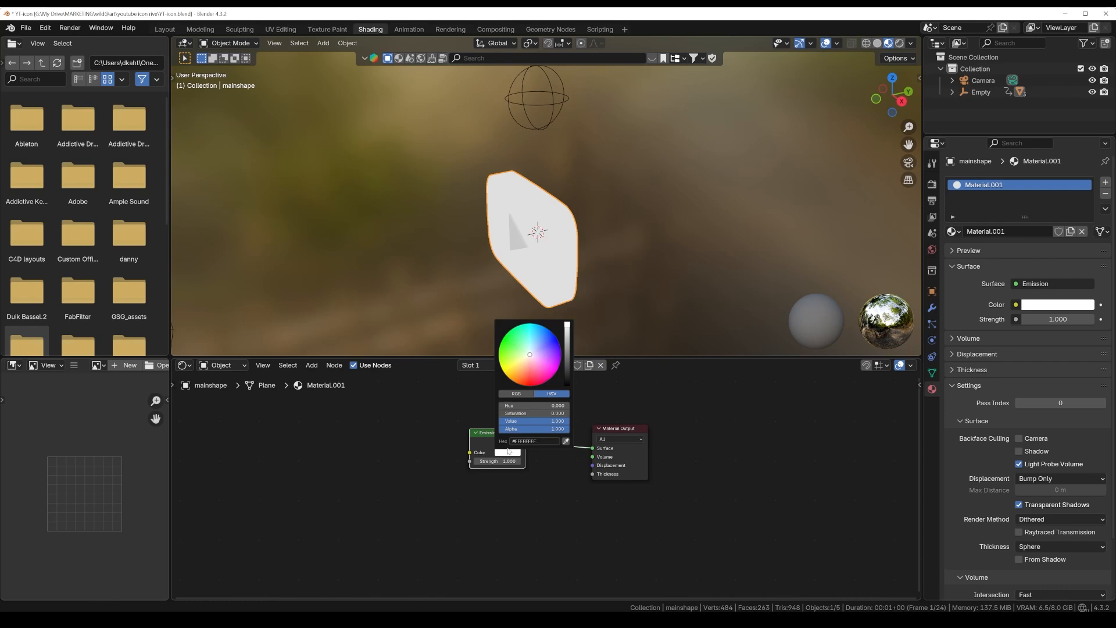
pyautogui.click(507, 453)
pyautogui.click(513, 395)
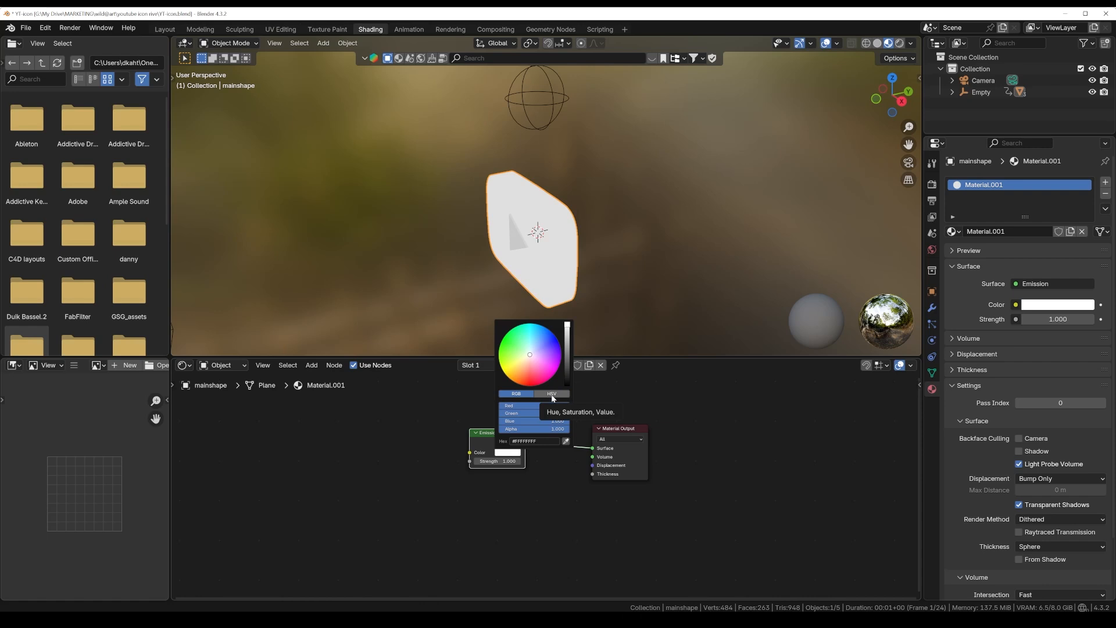
pyautogui.click(551, 394)
pyautogui.click(533, 445)
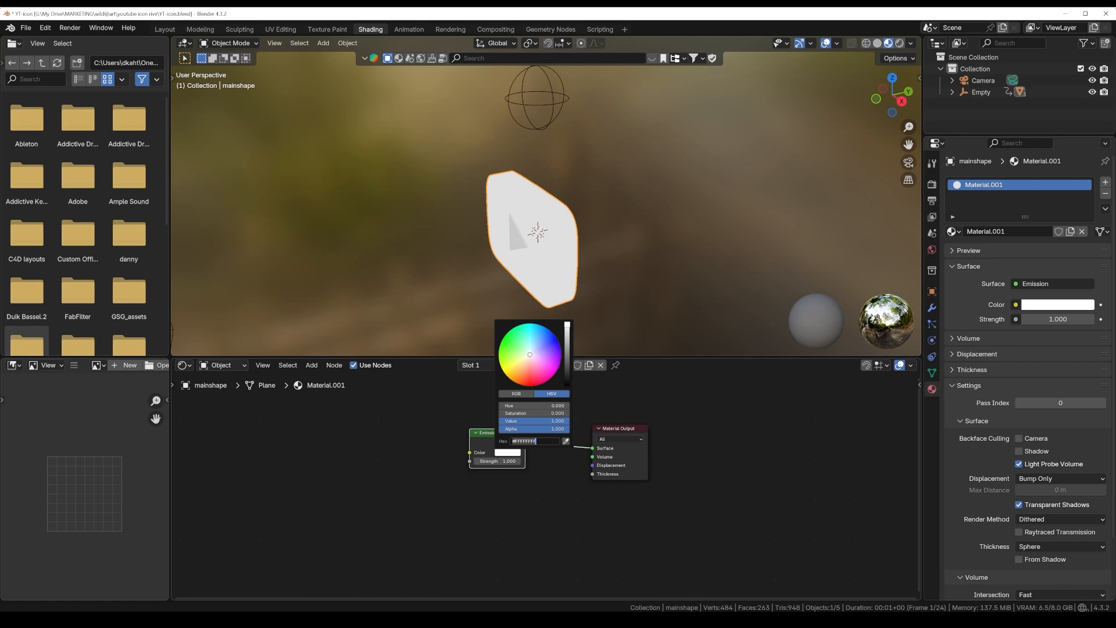
pyautogui.write('FF0000')
pyautogui.press('Return')
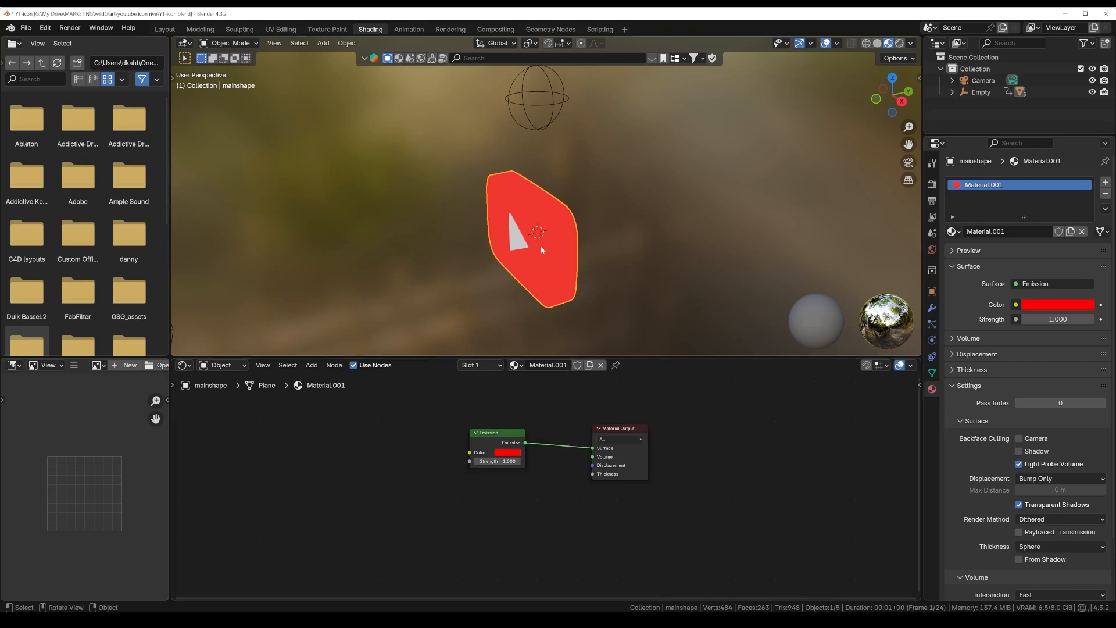
pyautogui.press('KP_0')
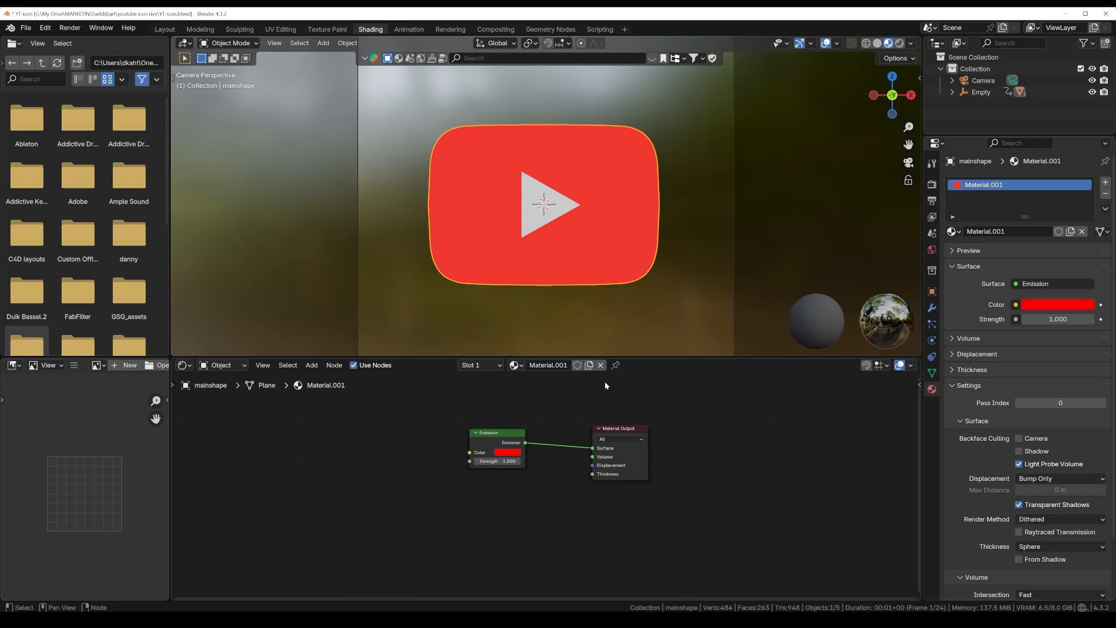
pyautogui.doubleClick(982, 186)
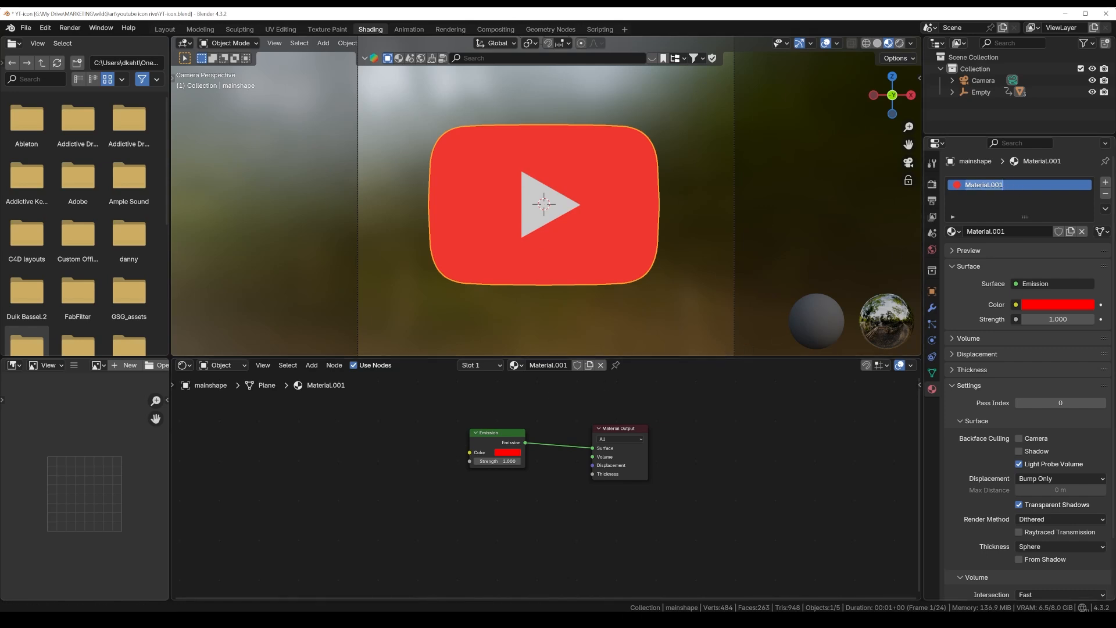
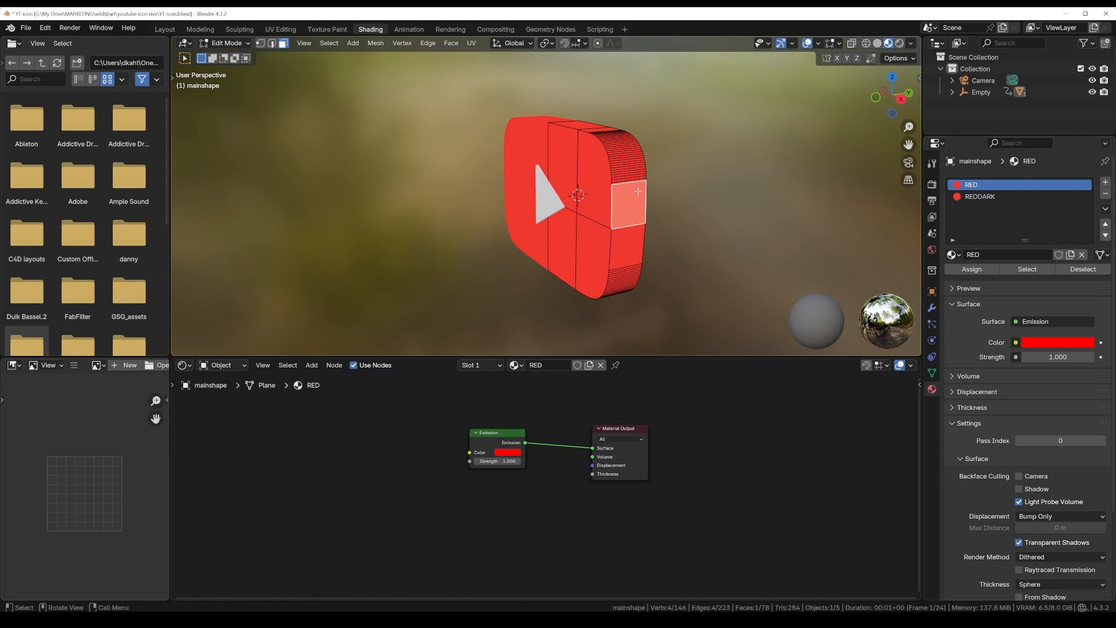
# Assign the REDDARK material to the loop of side faces around mainshape and darken its Emission colour to dark red
pyautogui.scroll(5, 633, 179)
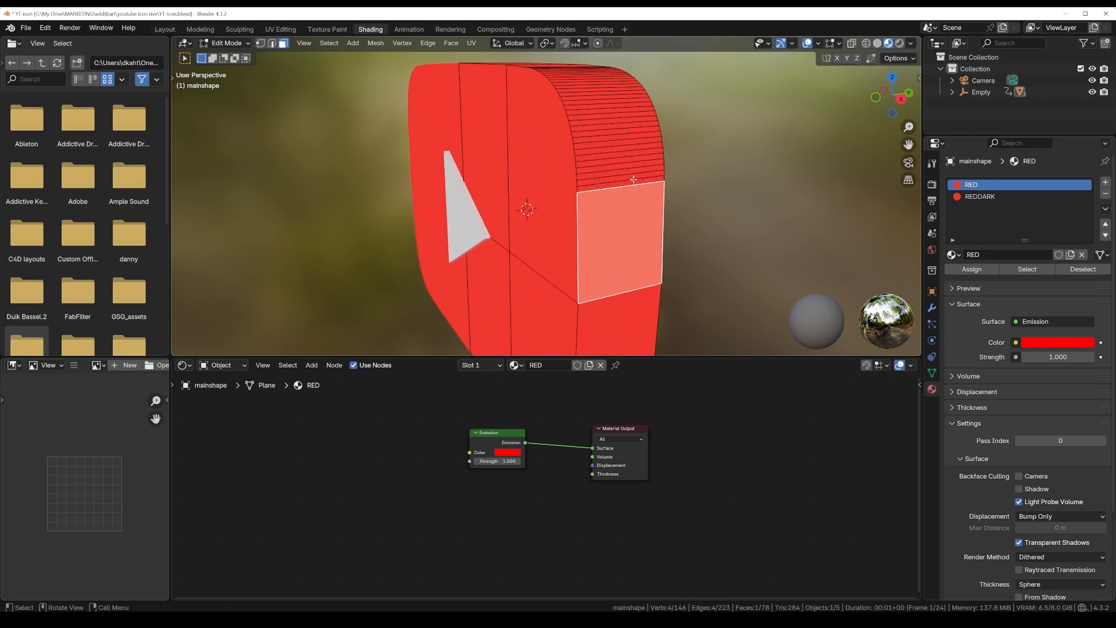
pyautogui.scroll(2, 633, 180)
pyautogui.press('alt')
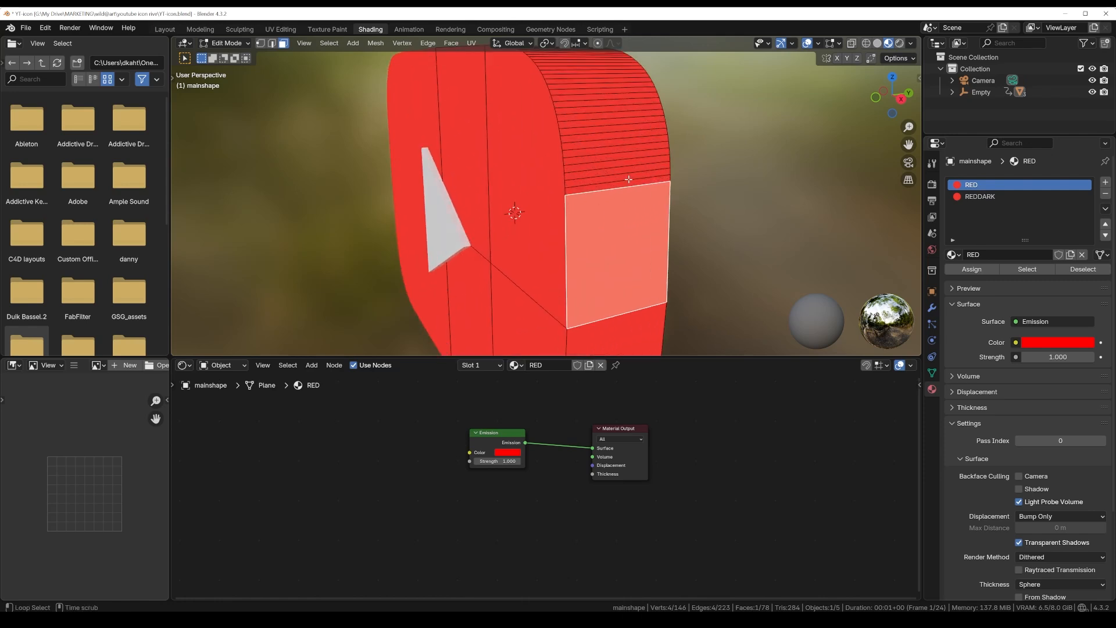
pyautogui.keyDown('alt'); pyautogui.click(628, 179); pyautogui.keyUp('alt')
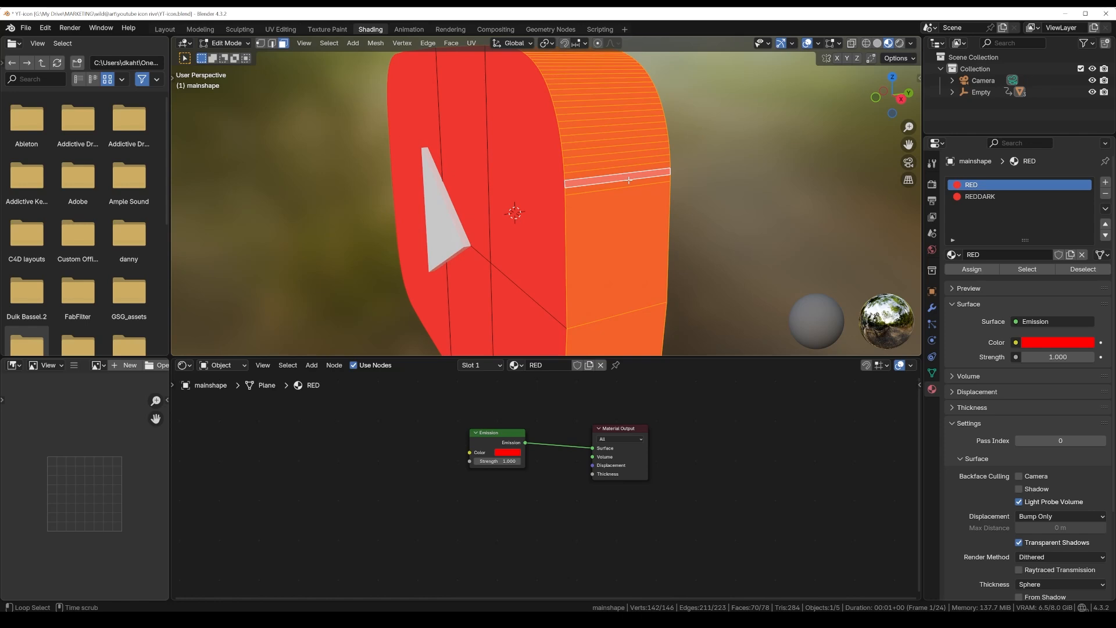
pyautogui.press('KP_Decimal')
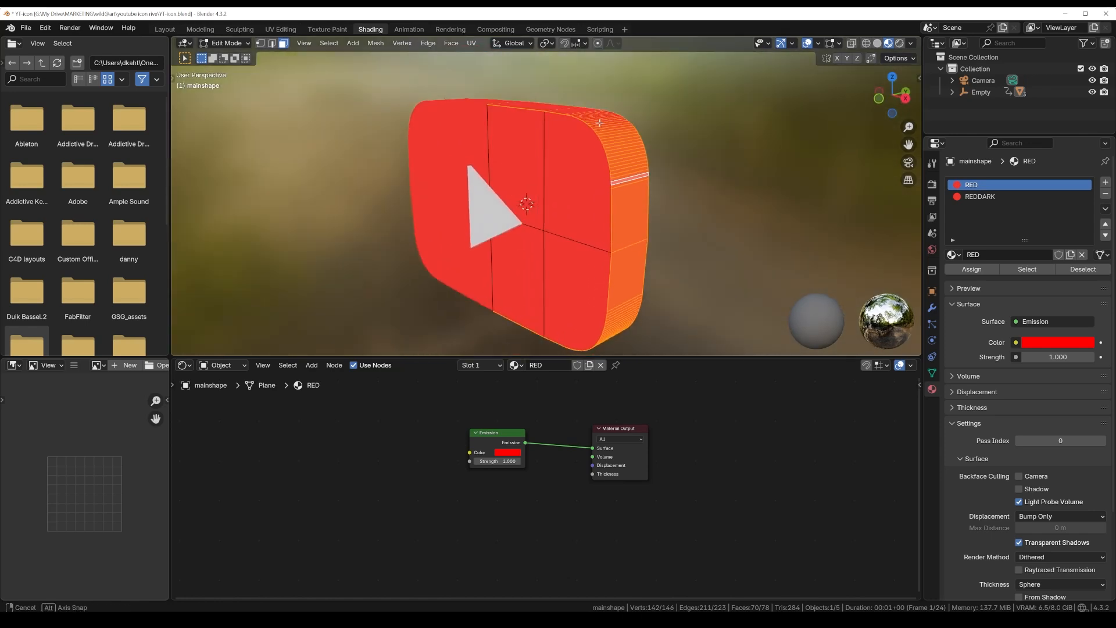
pyautogui.click(977, 197)
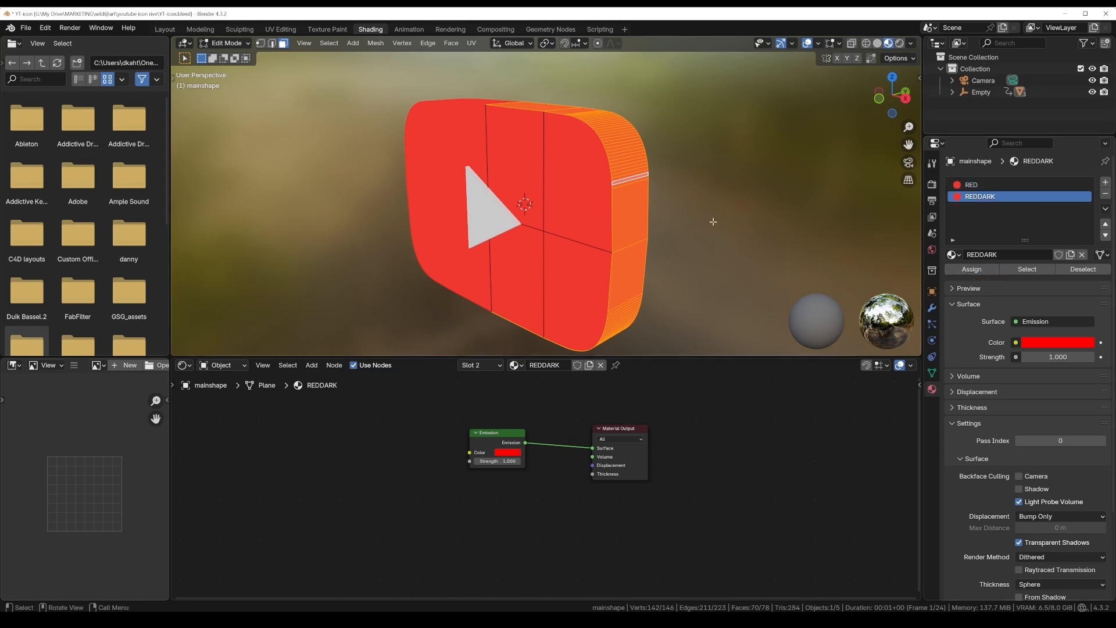
pyautogui.press('Tab')
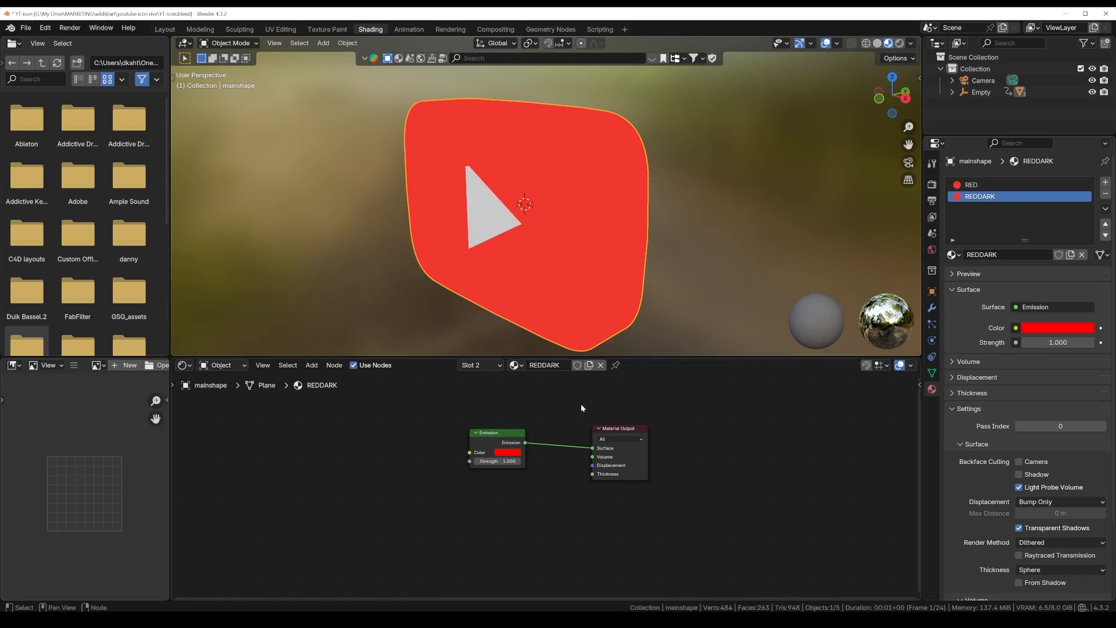
pyautogui.click(509, 453)
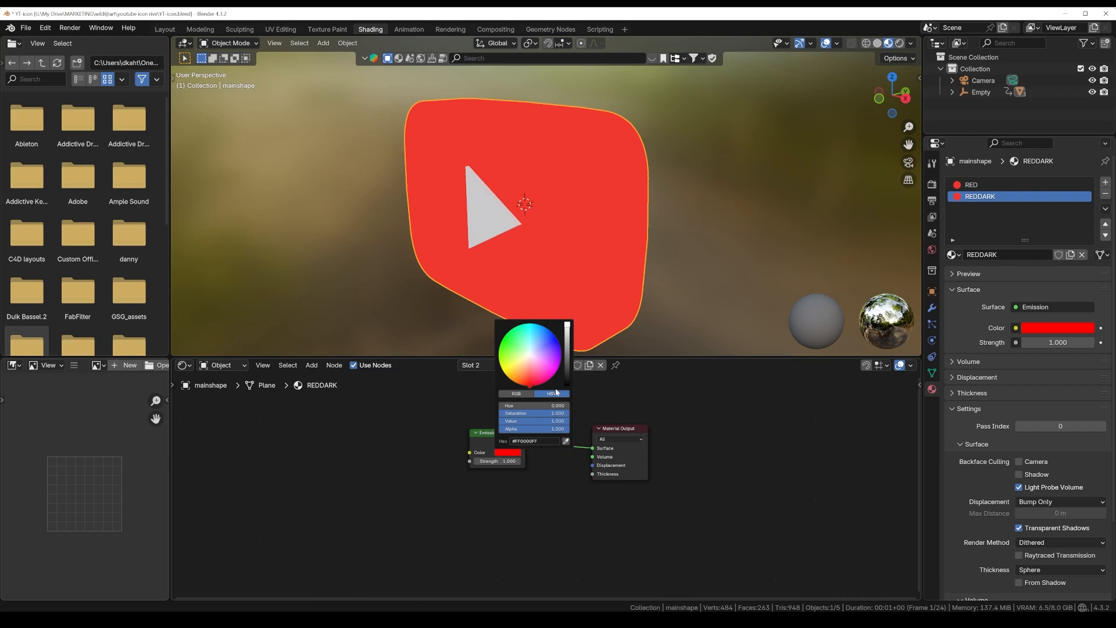
pyautogui.moveTo(569, 326); pyautogui.dragTo(568, 348)
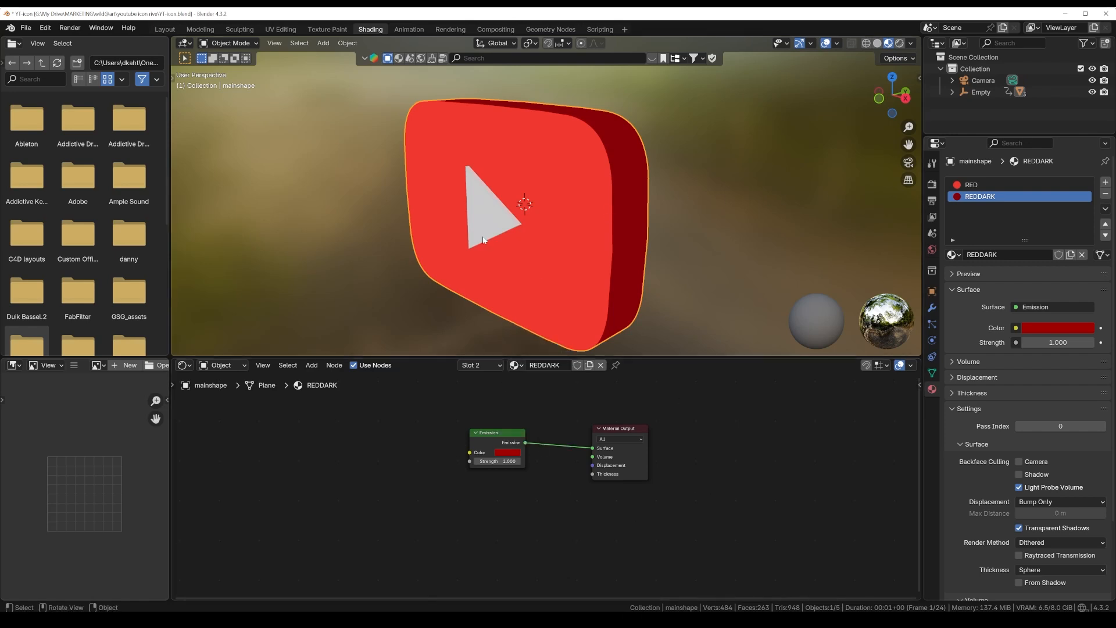
# Give the play triangle an independent copy of the RED material named WHITE, with its Emission colour set to white
pyautogui.click(477, 215)
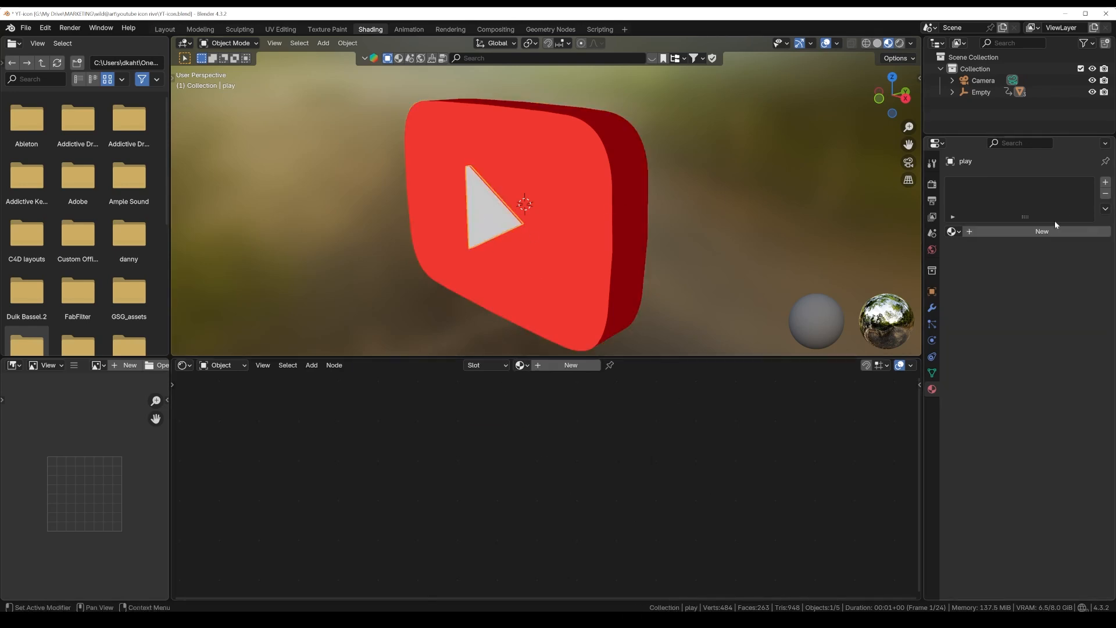
pyautogui.click(1033, 234)
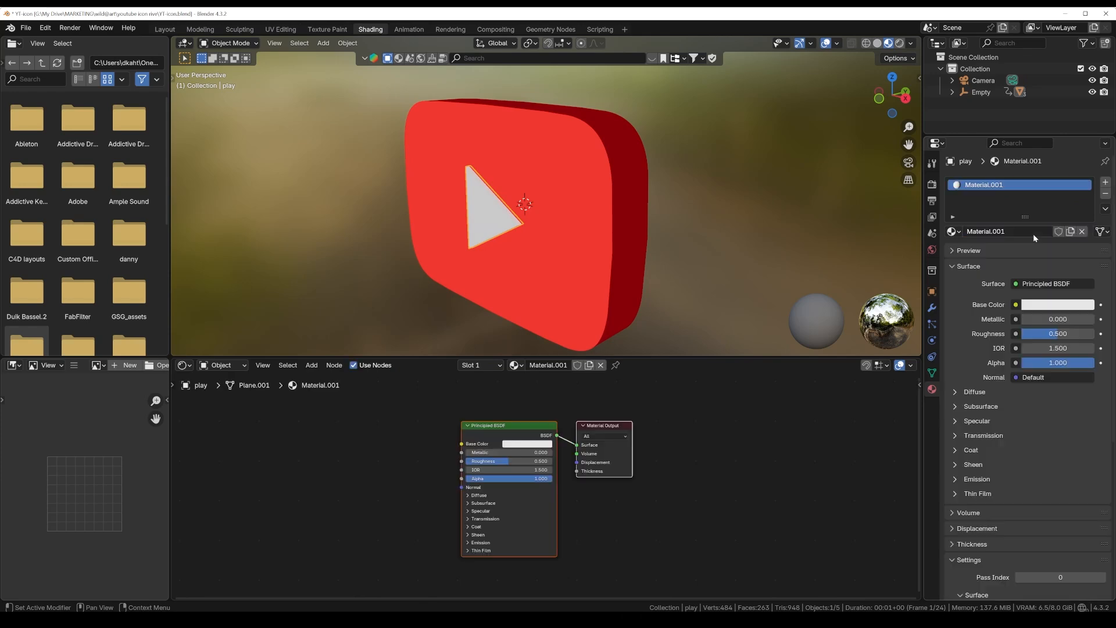
pyautogui.click(953, 231)
pyautogui.click(820, 271)
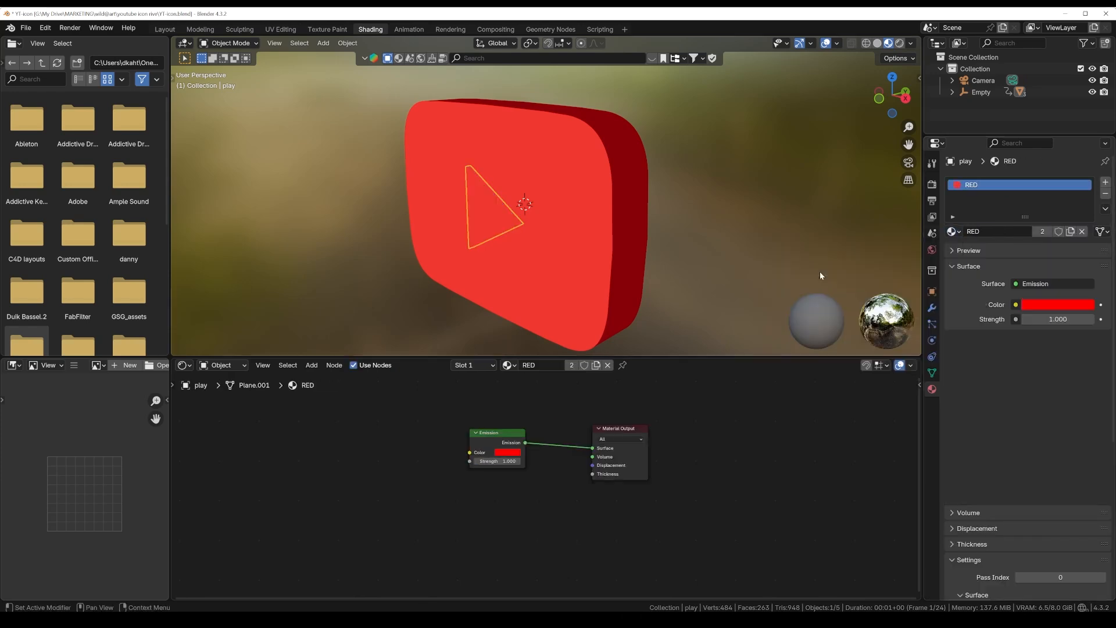
pyautogui.click(1042, 232)
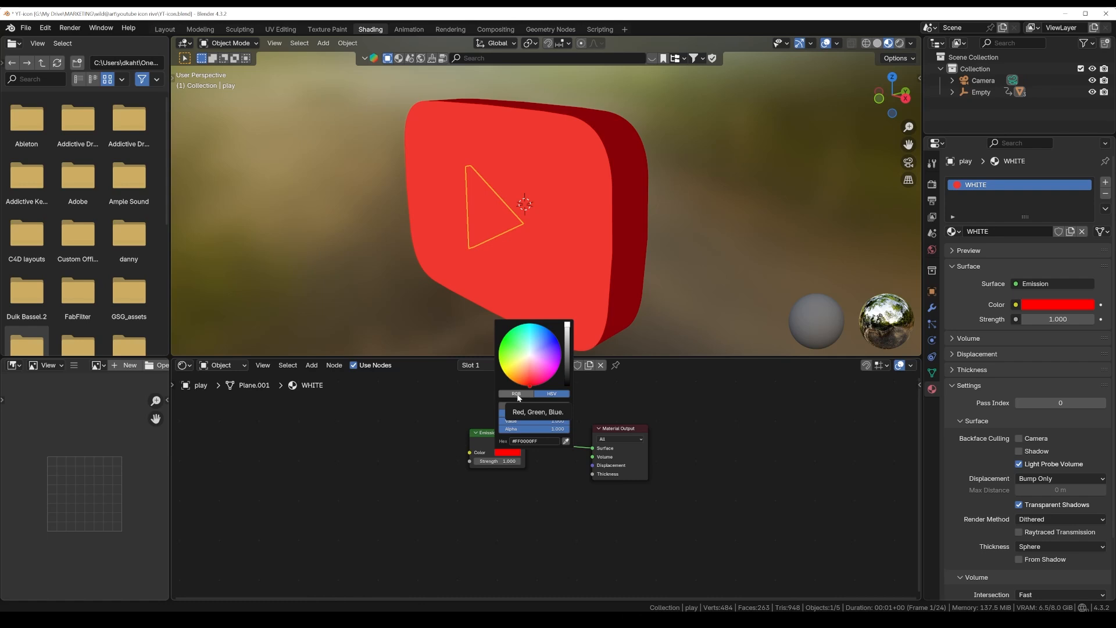
pyautogui.click(517, 395)
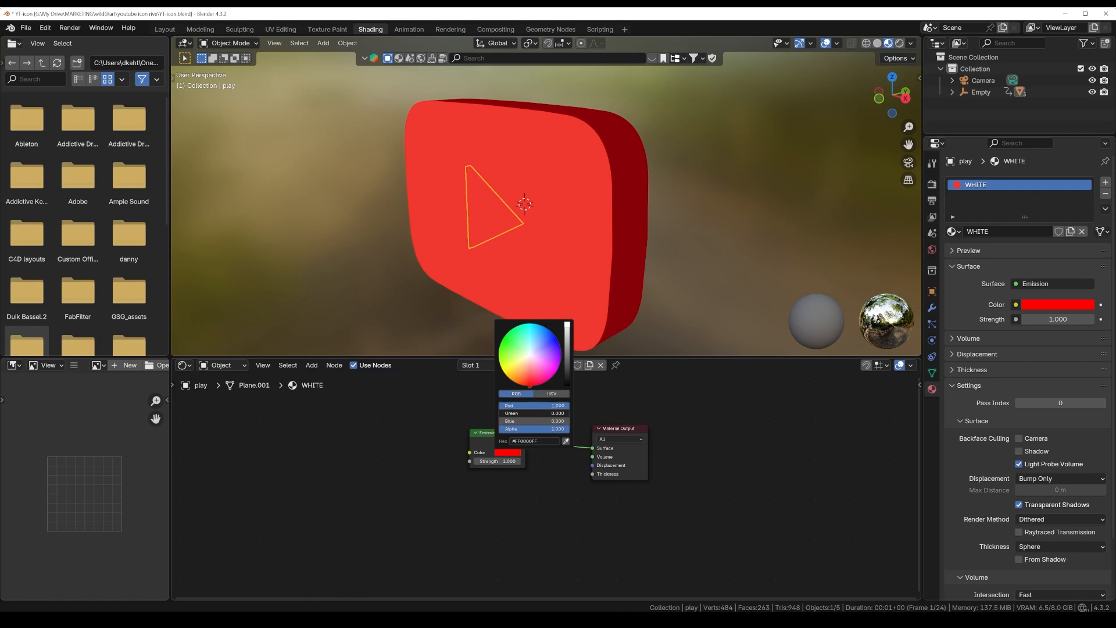
pyautogui.moveTo(509, 413); pyautogui.dragTo(569, 421)
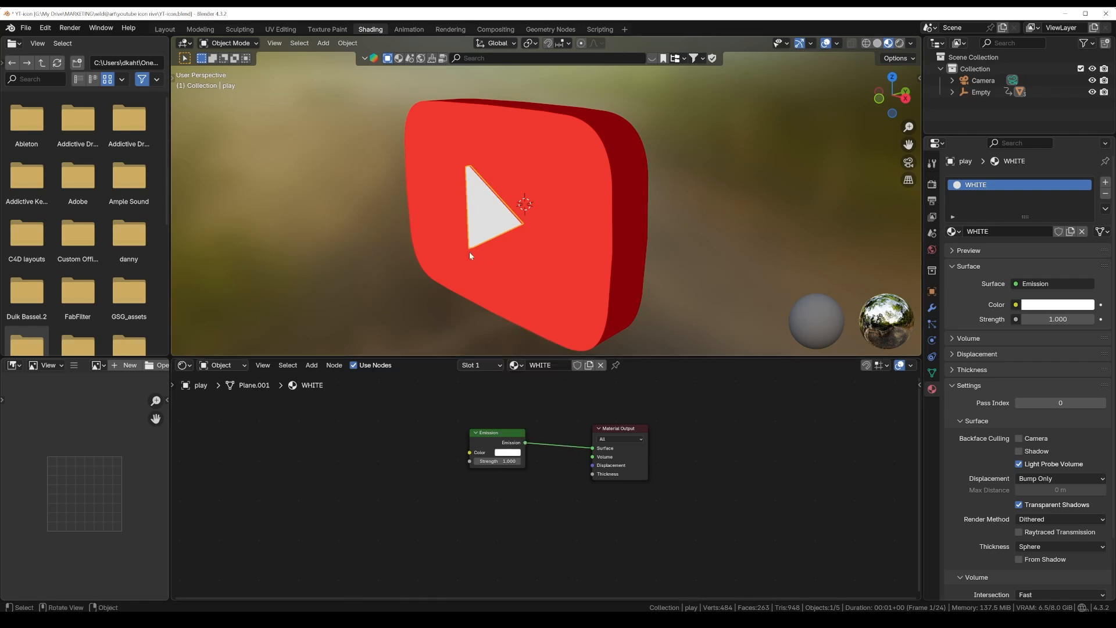
# Preview the spin through the camera in the Layout workspace with rendered shading and set the current frame to 14
pyautogui.press('KP_0')
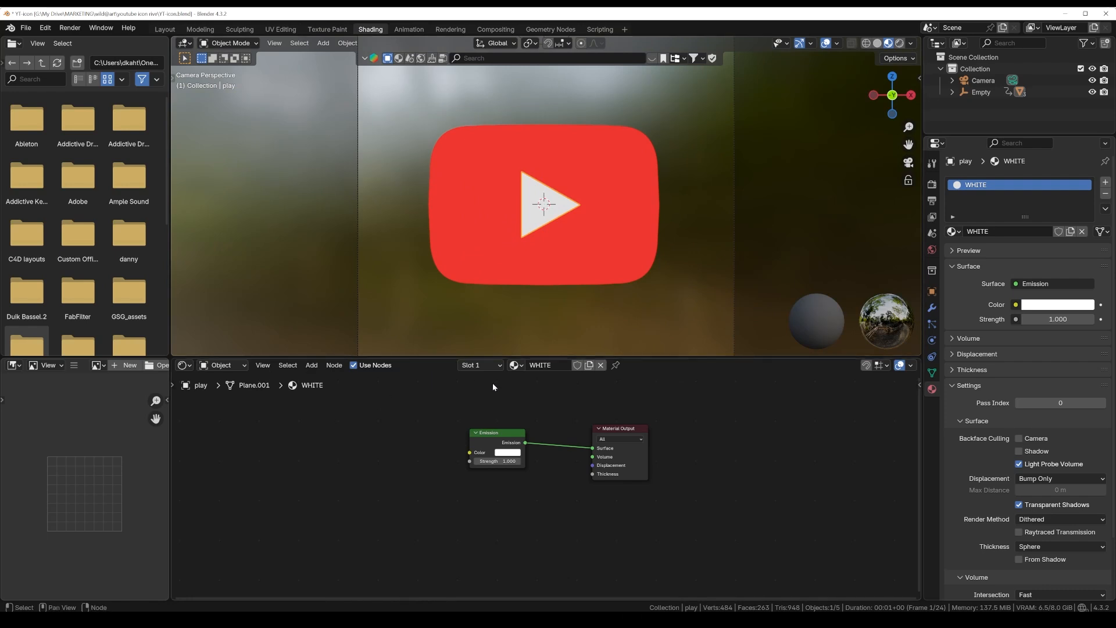
pyautogui.click(165, 31)
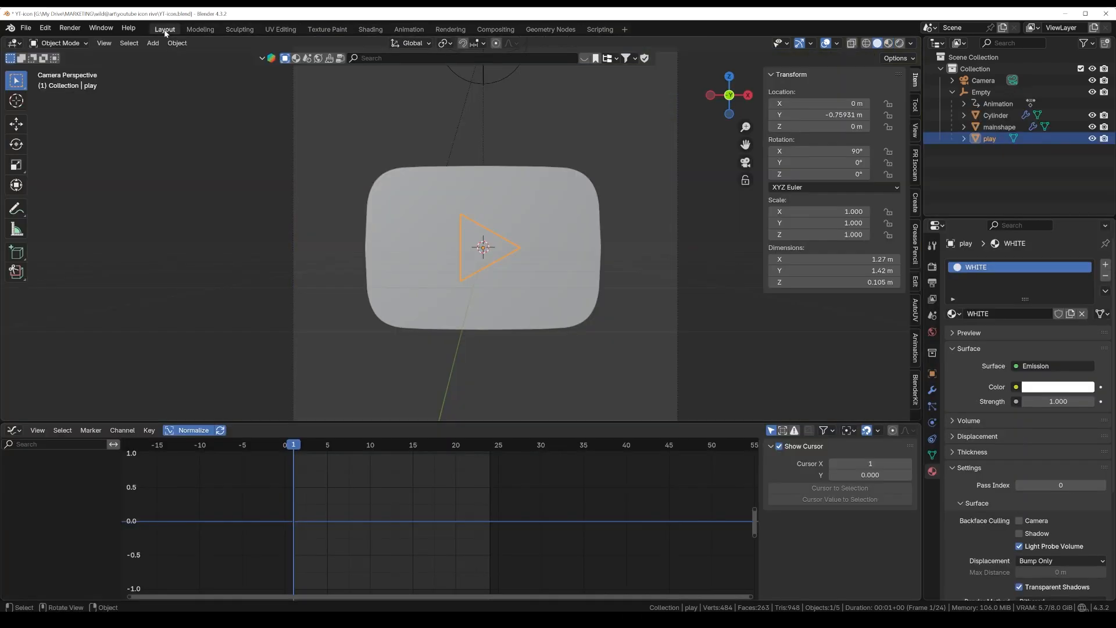
pyautogui.click(900, 43)
pyautogui.press('space')
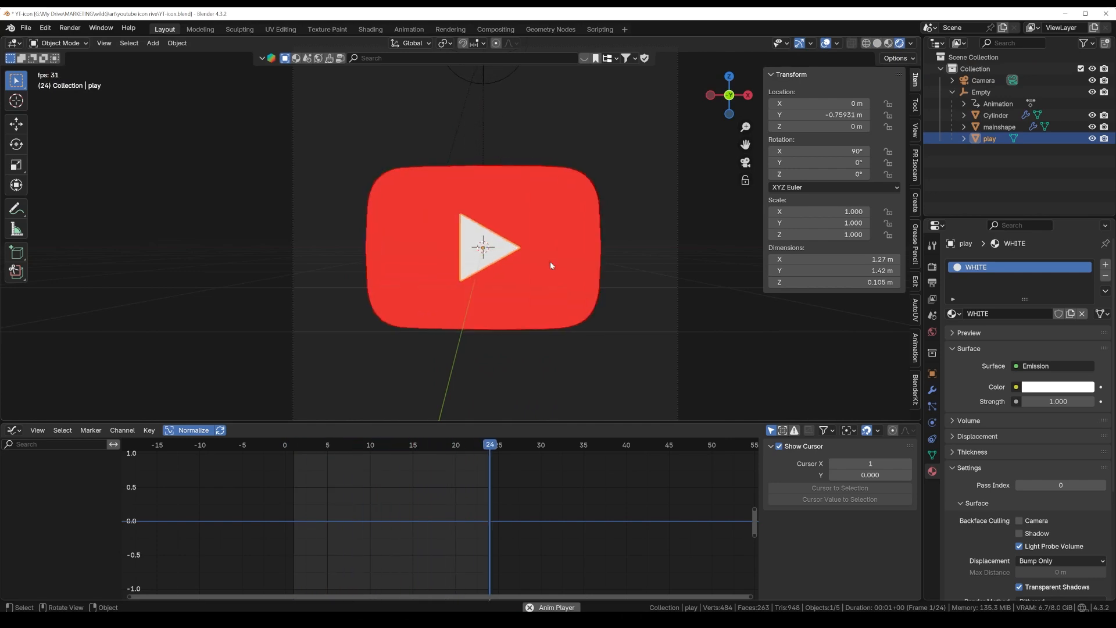
pyautogui.press('space')
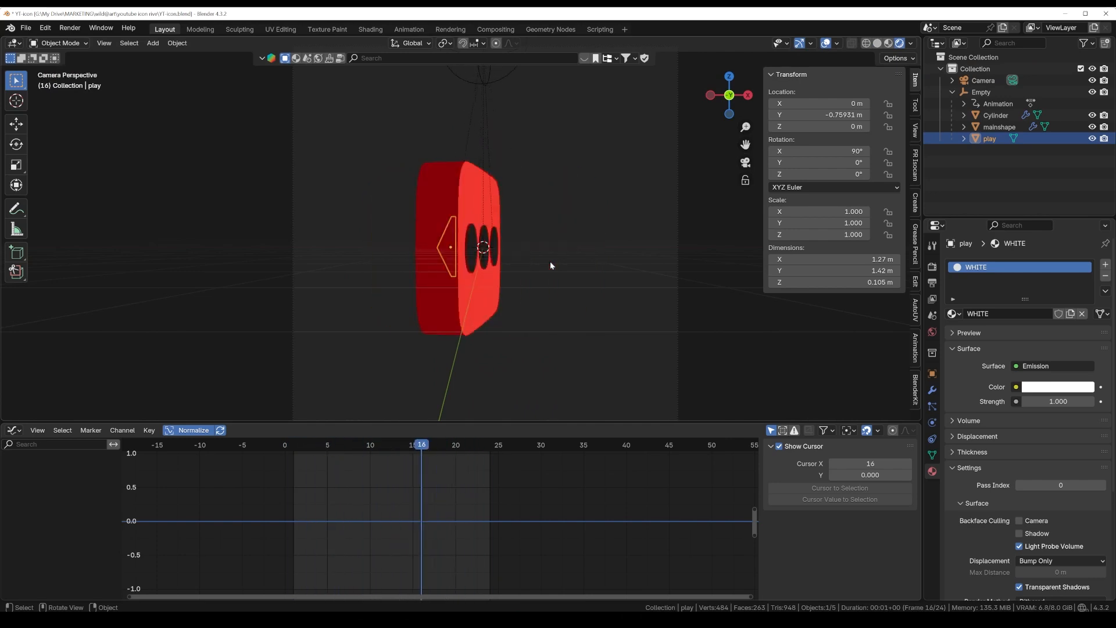
pyautogui.moveTo(423, 450)
pyautogui.mouseDown()
pyautogui.moveTo(384, 450)
pyautogui.moveTo(403, 451)
pyautogui.mouseUp()
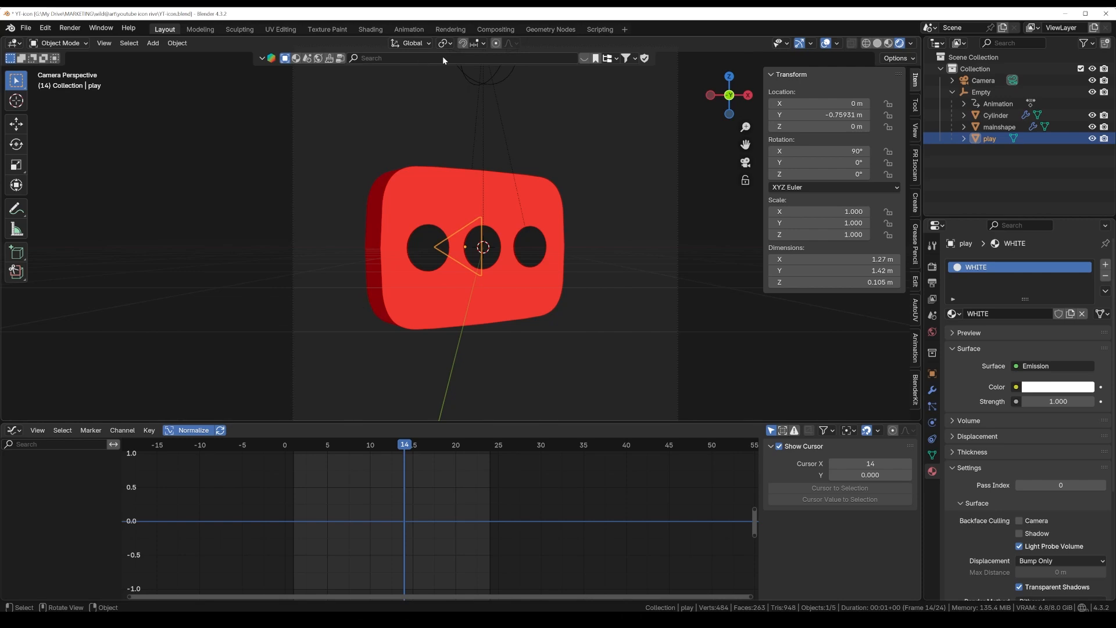
# Return to solid shading, select the three-dot Cylinder object on the back of the icon and apply its Array modifier
pyautogui.click(878, 43)
pyautogui.moveTo(426, 323)
pyautogui.mouseDown(button='middle')
pyautogui.moveTo(456, 298)
pyautogui.moveTo(461, 316)
pyautogui.moveTo(400, 289)
pyautogui.mouseUp(button='middle')
pyautogui.click(381, 265)
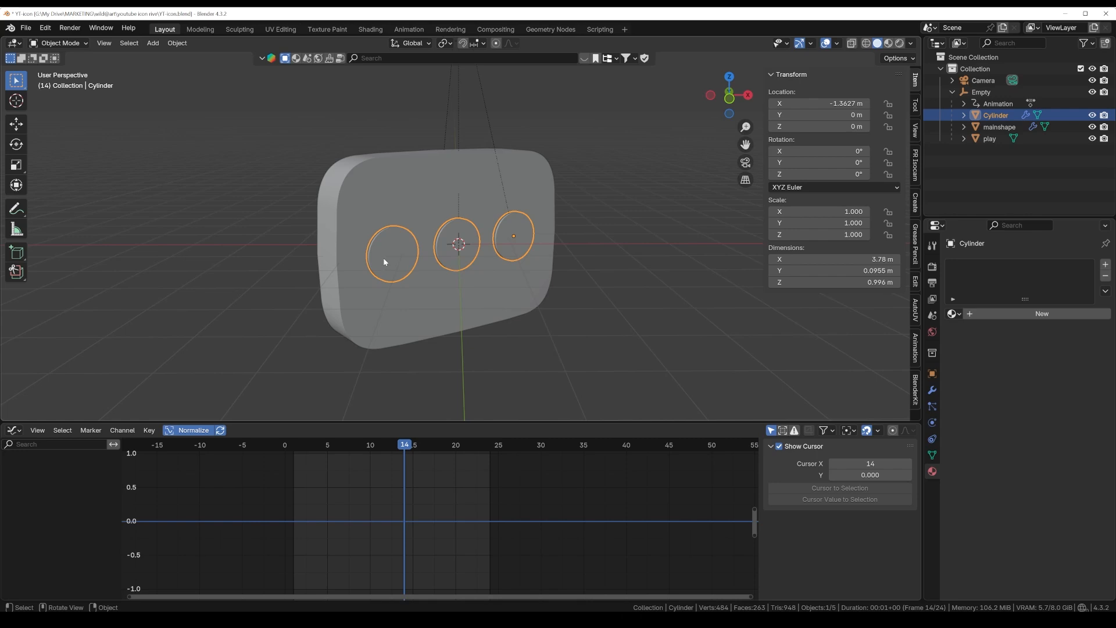
pyautogui.click(933, 392)
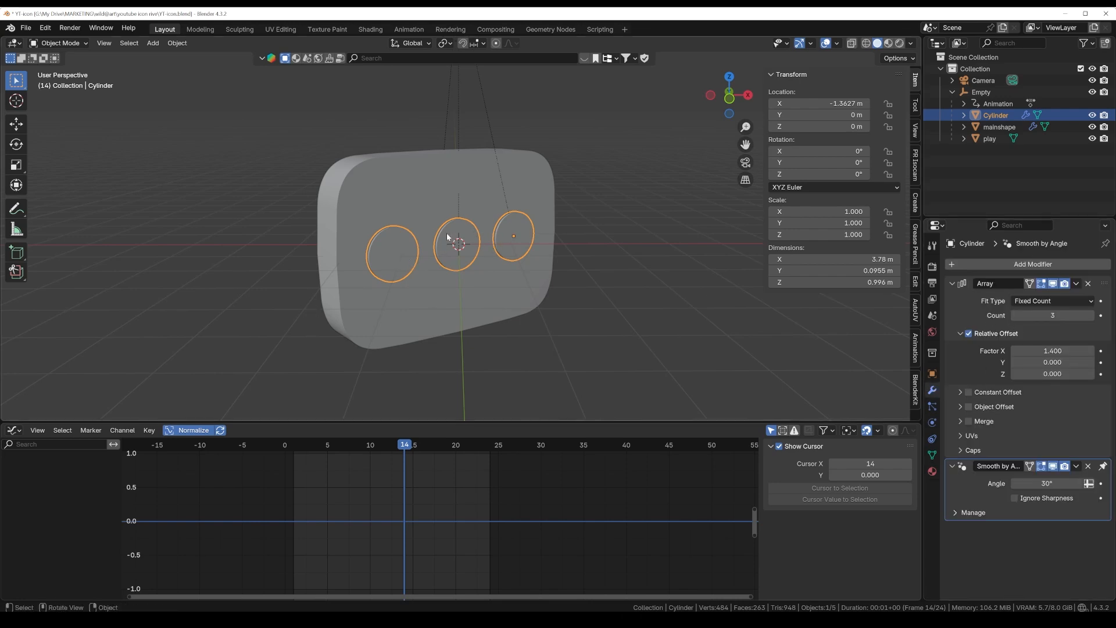
pyautogui.click(1076, 284)
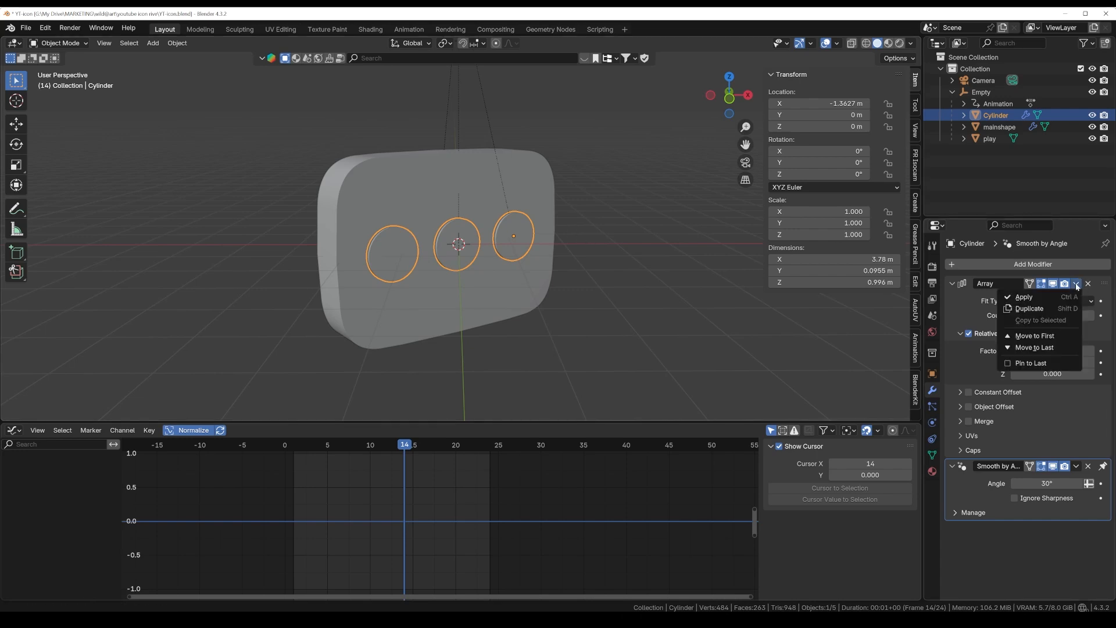
pyautogui.click(1026, 297)
pyautogui.moveTo(527, 289); pyautogui.dragTo(489, 286, button='middle')
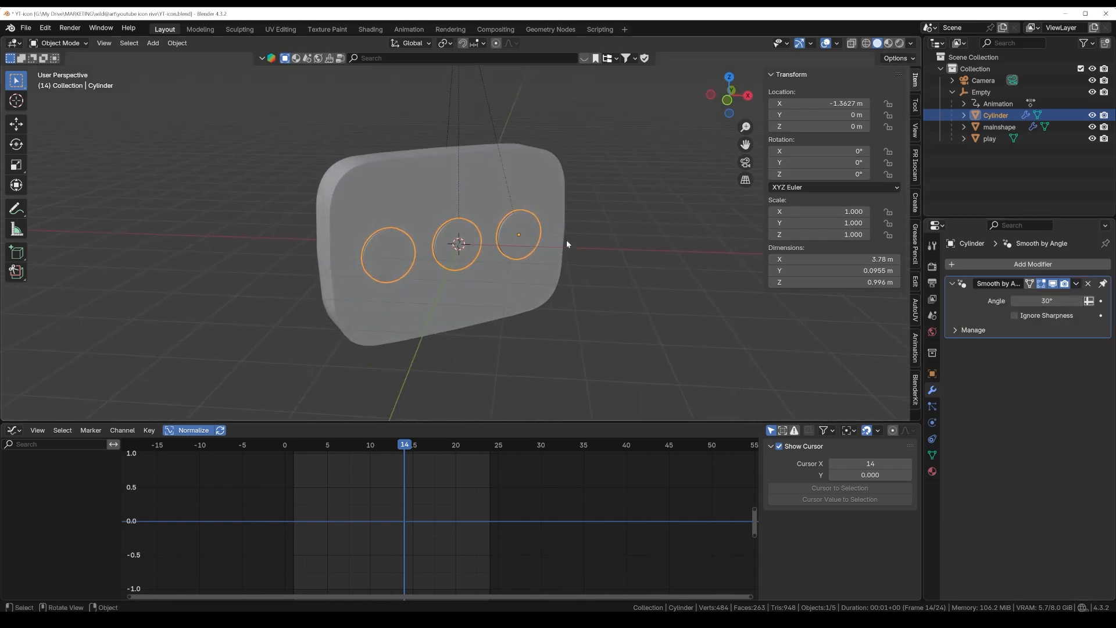
# Turn on rendered shading and assign the existing WHITE material to the Cylinder object
pyautogui.click(899, 43)
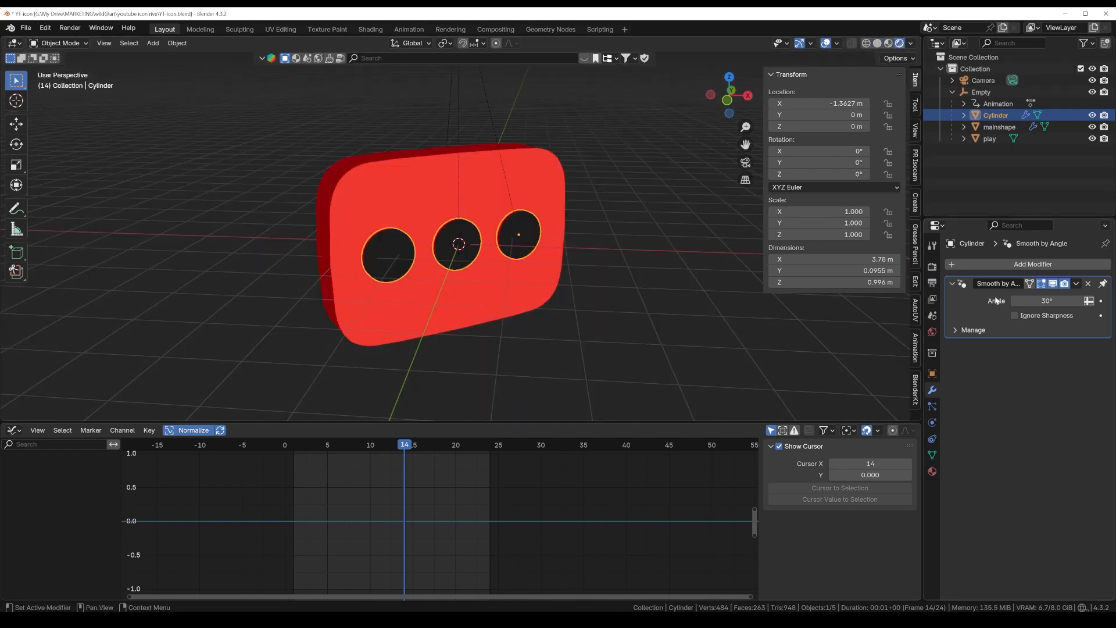
pyautogui.click(932, 472)
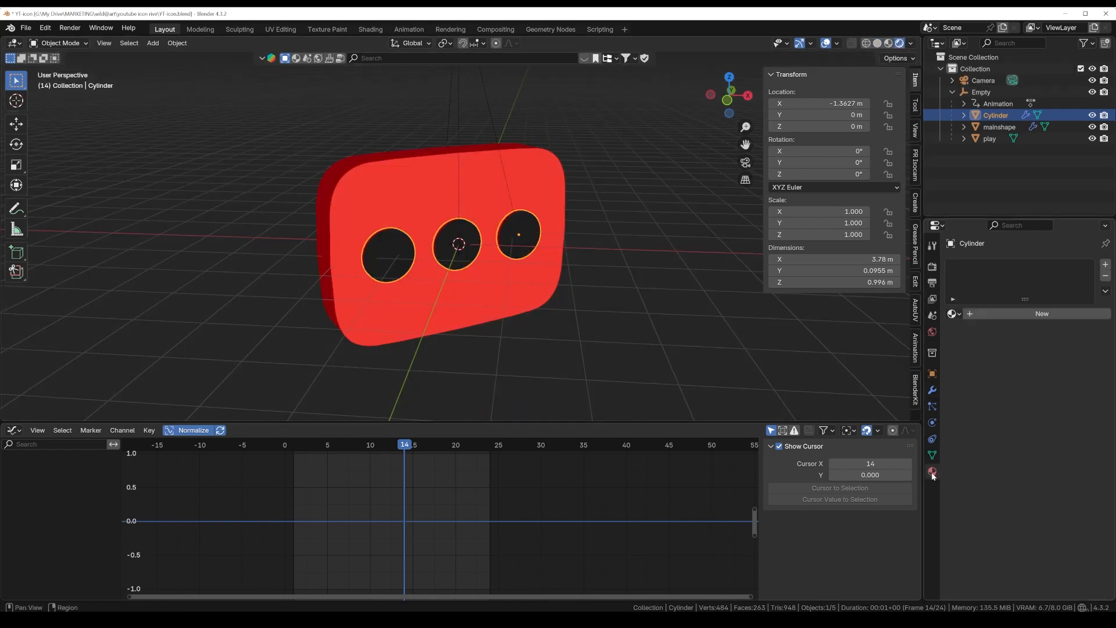
pyautogui.click(954, 314)
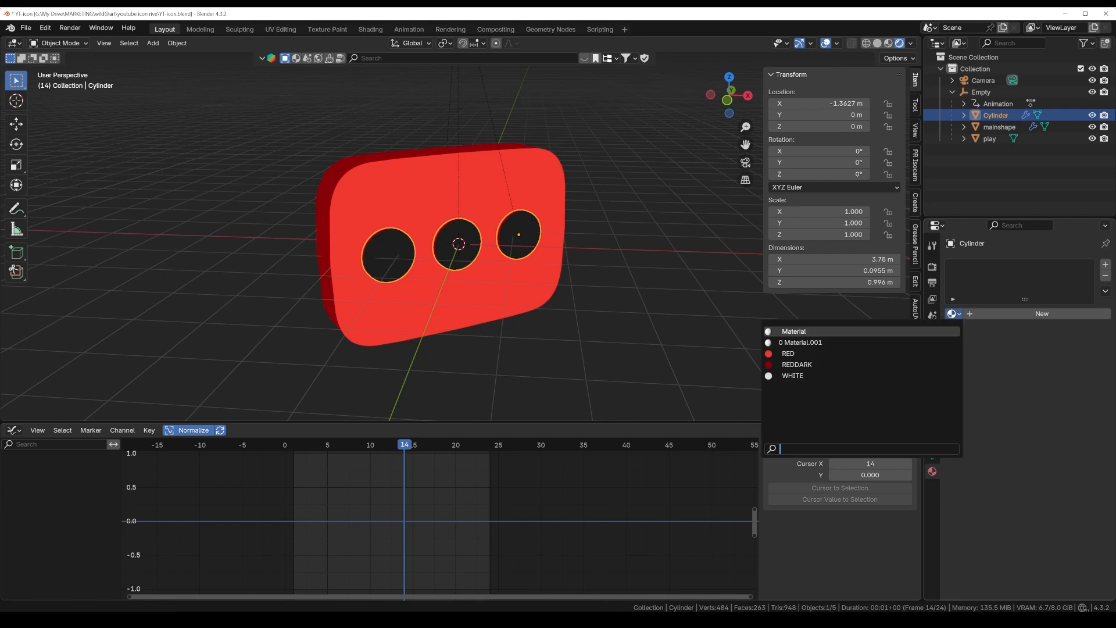
pyautogui.click(849, 377)
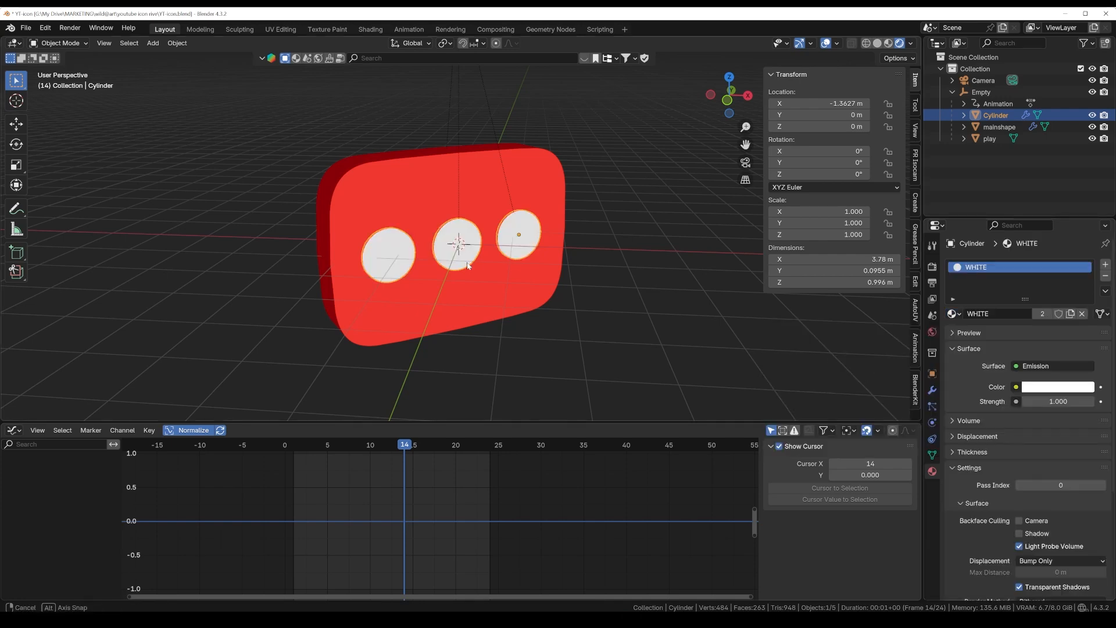
# Add a second material slot to the Cylinder object and fill it with a single-user copy of WHITE
pyautogui.moveTo(447, 256); pyautogui.dragTo(456, 251, button='middle')
pyautogui.scroll(2, 454, 229)
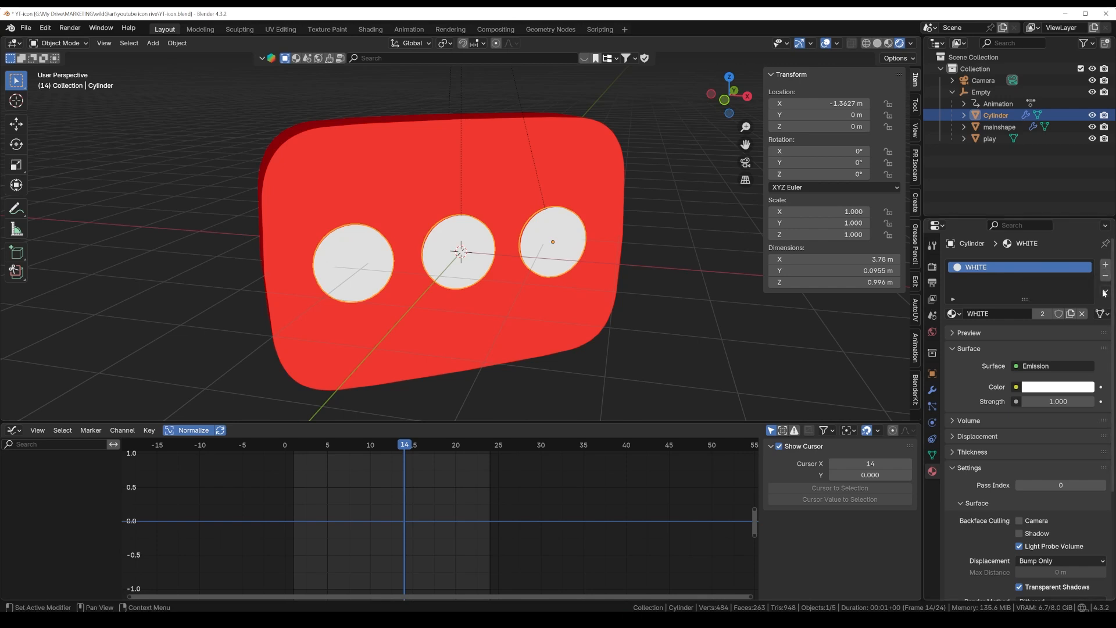
pyautogui.click(1106, 267)
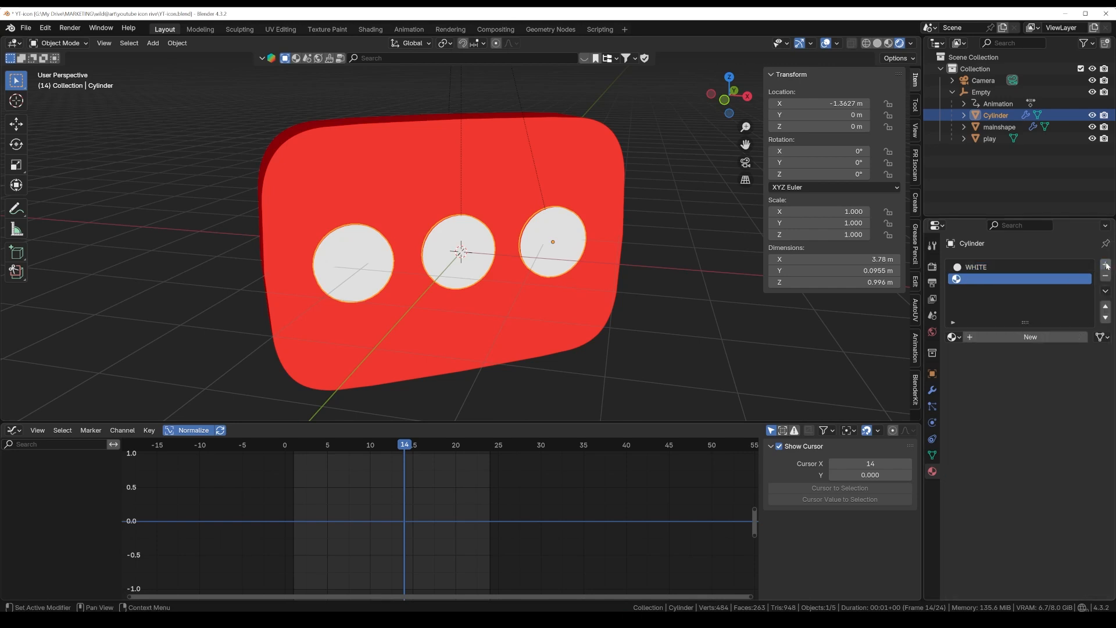
pyautogui.click(953, 336)
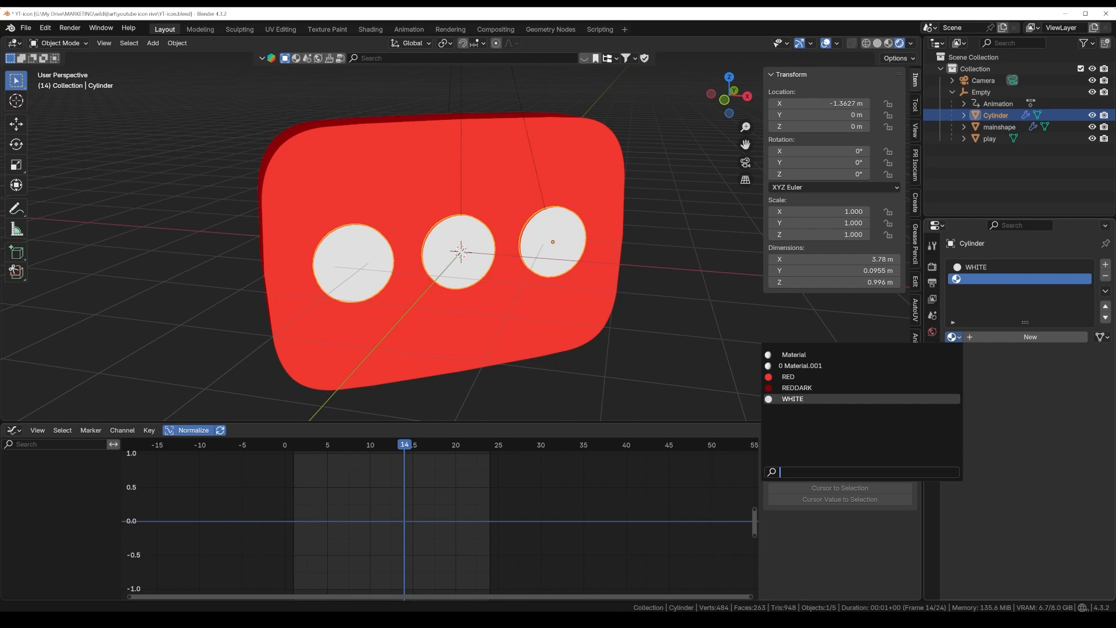
pyautogui.click(853, 399)
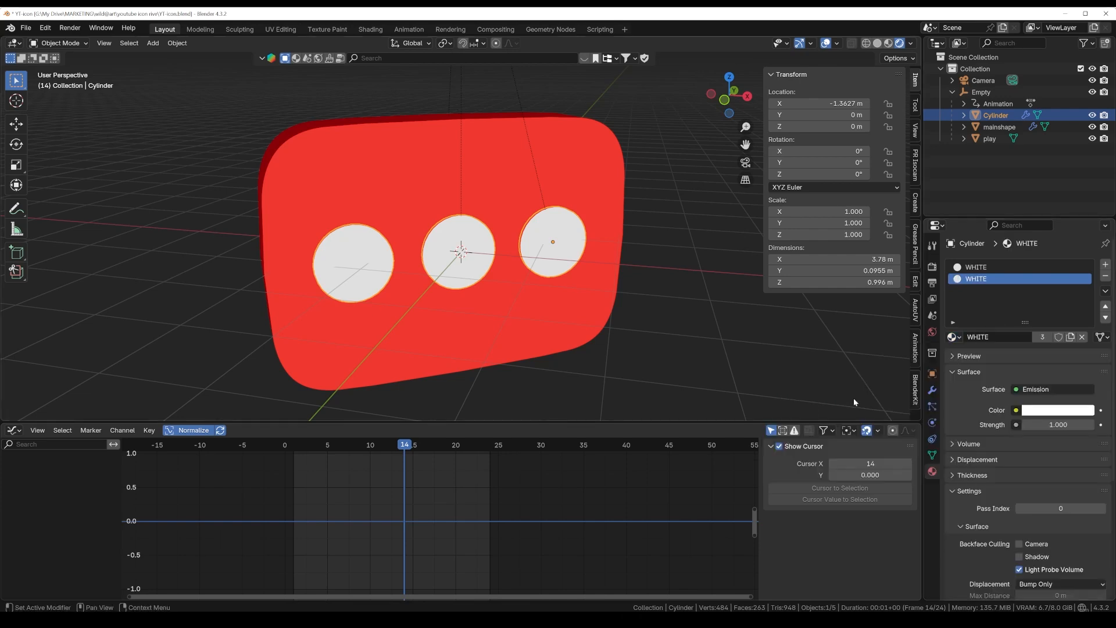
pyautogui.click(1043, 337)
# In the Shading workspace, rename the Cylinder's copied white material YELLOW and set its Emission colour to a warm yellow
pyautogui.click(368, 29)
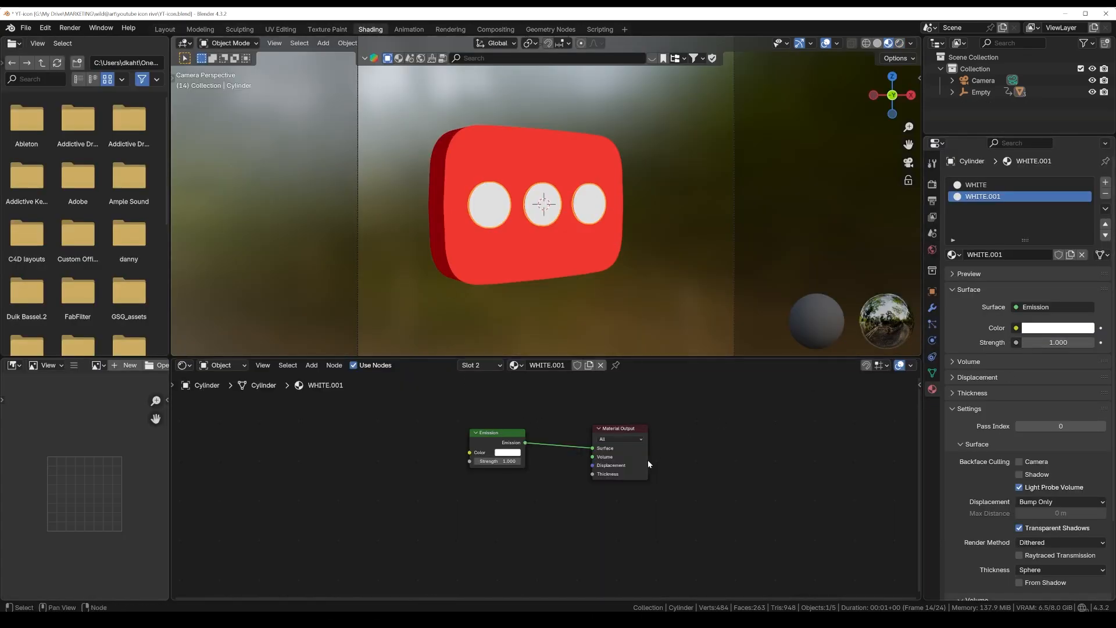
pyautogui.doubleClick(989, 198)
pyautogui.write('YELLOW')
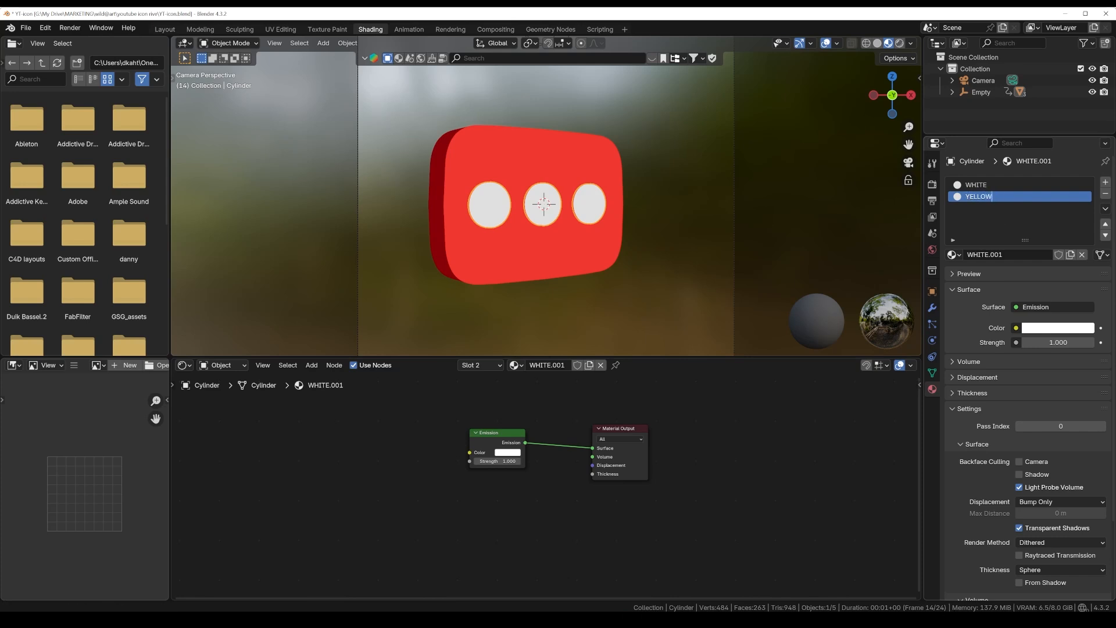
pyautogui.press('Return')
pyautogui.click(508, 453)
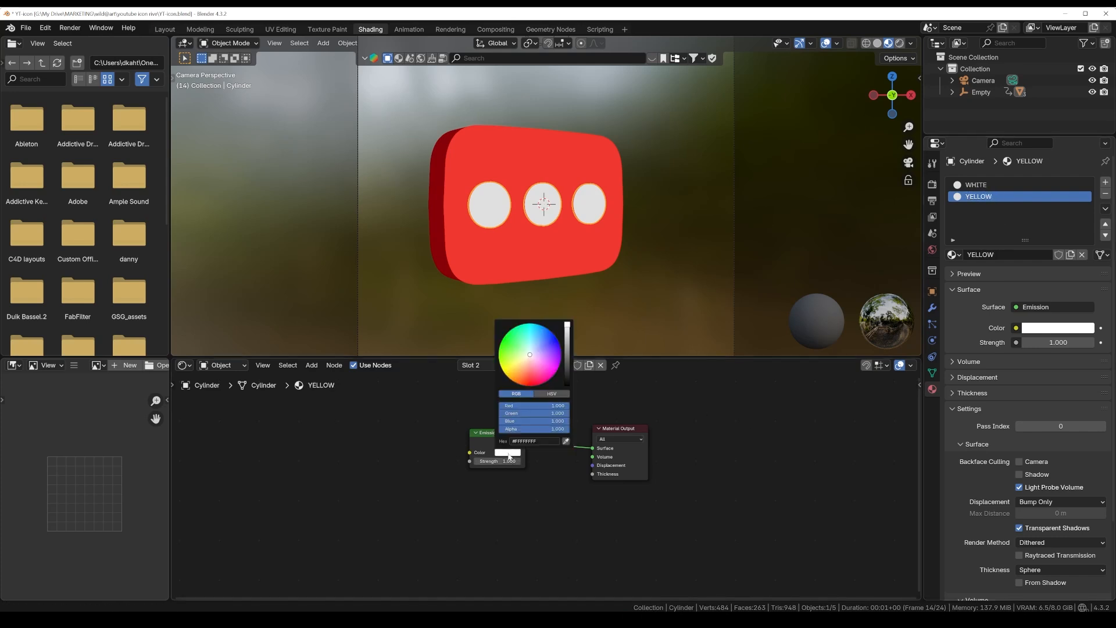
pyautogui.moveTo(530, 355); pyautogui.dragTo(505, 373)
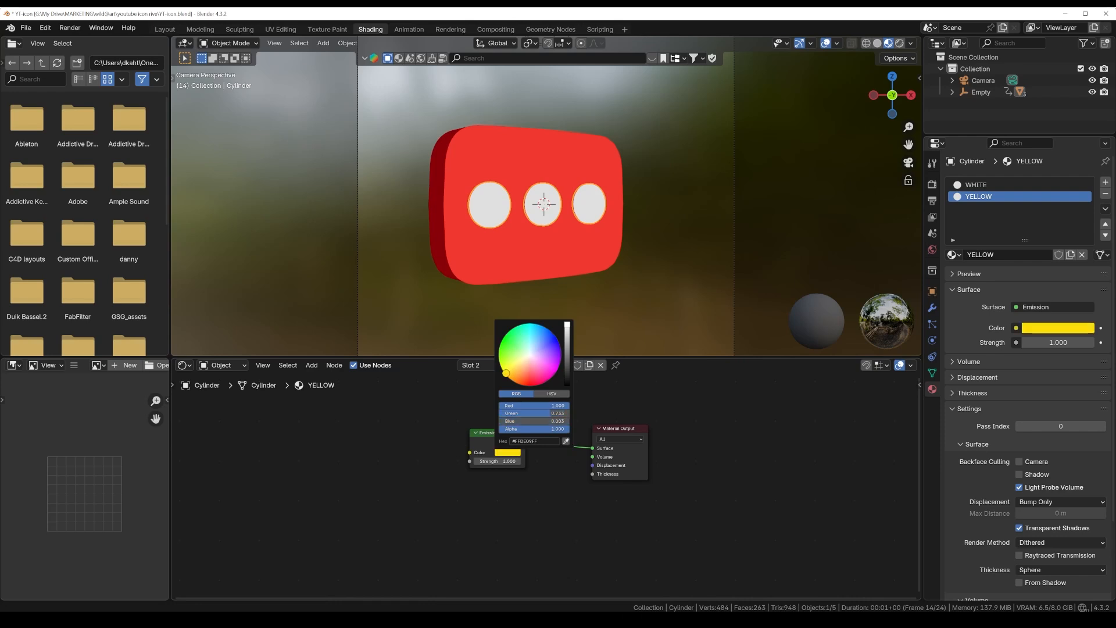